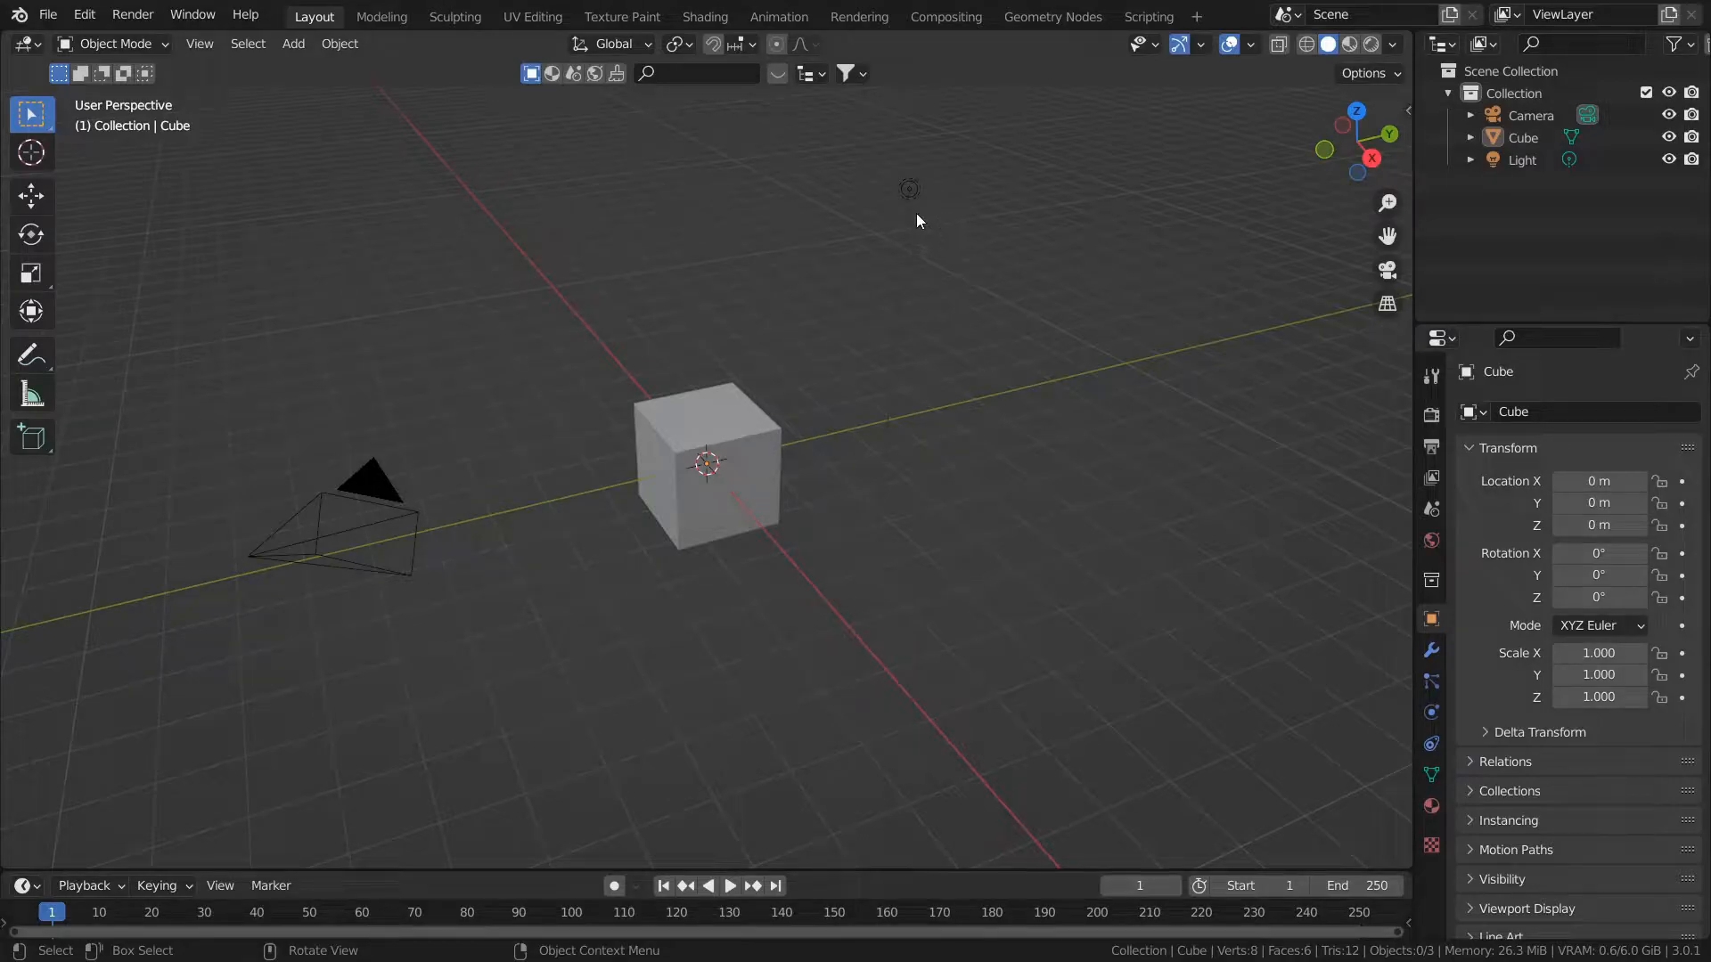
# Step: Delete the default light from the scene
pyautogui.click(908, 191)
pyautogui.press('x')
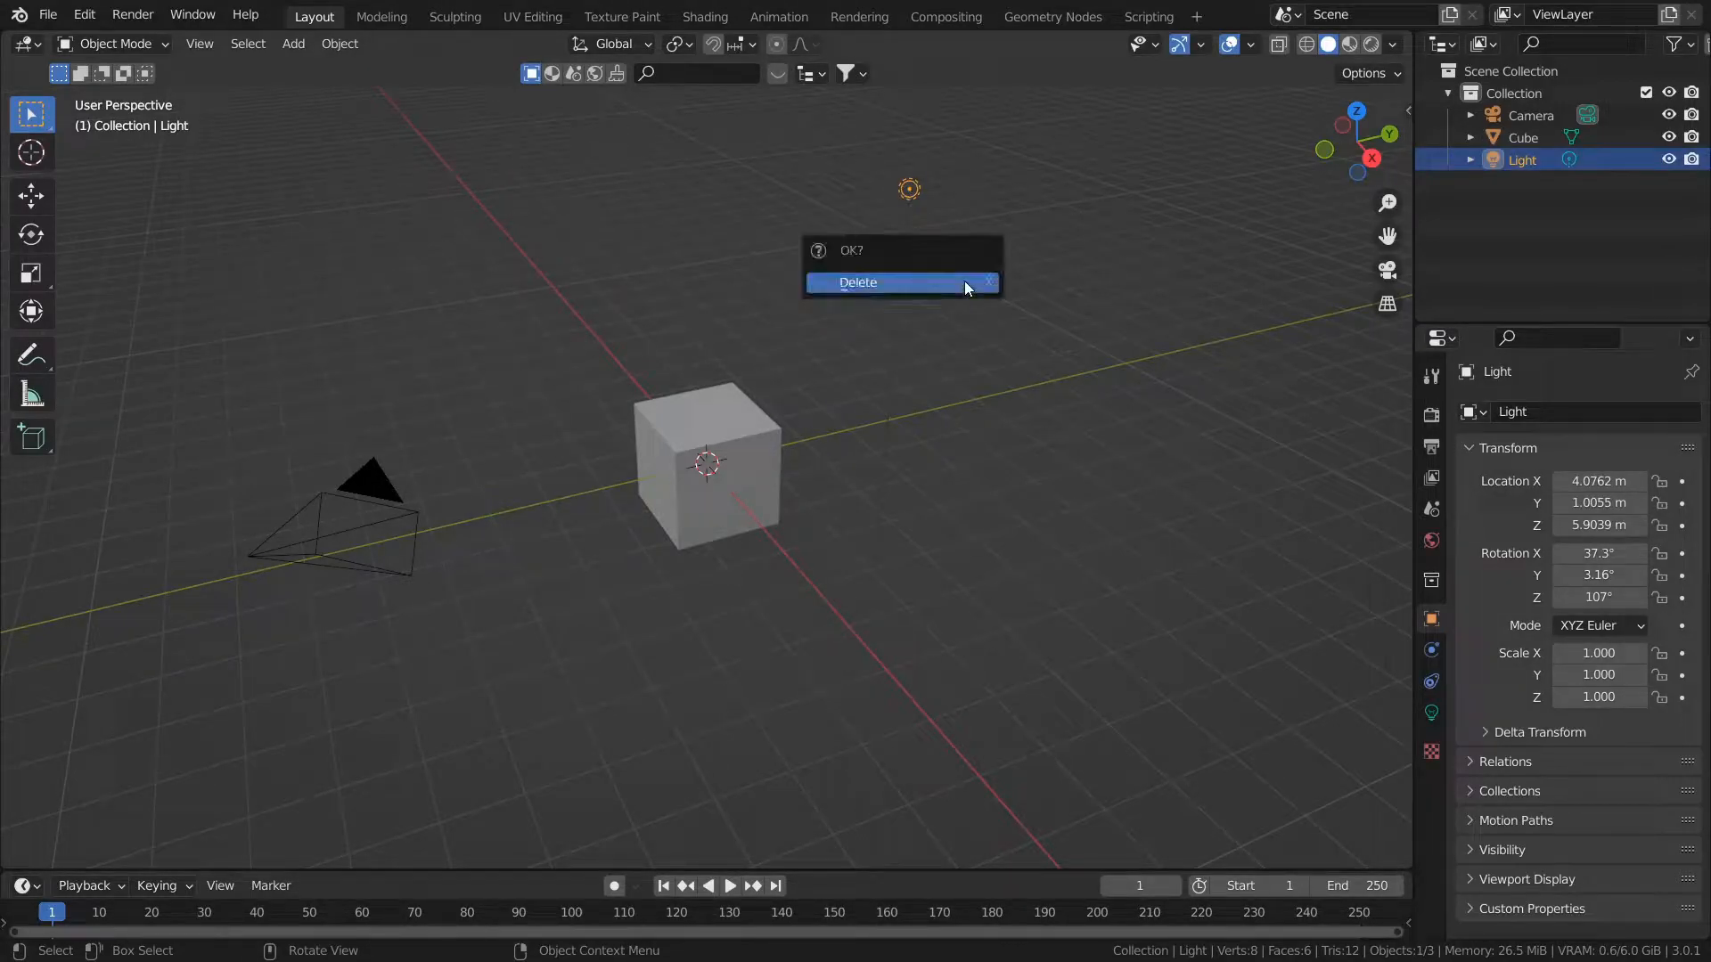
pyautogui.click(965, 283)
pyautogui.click(1041, 515)
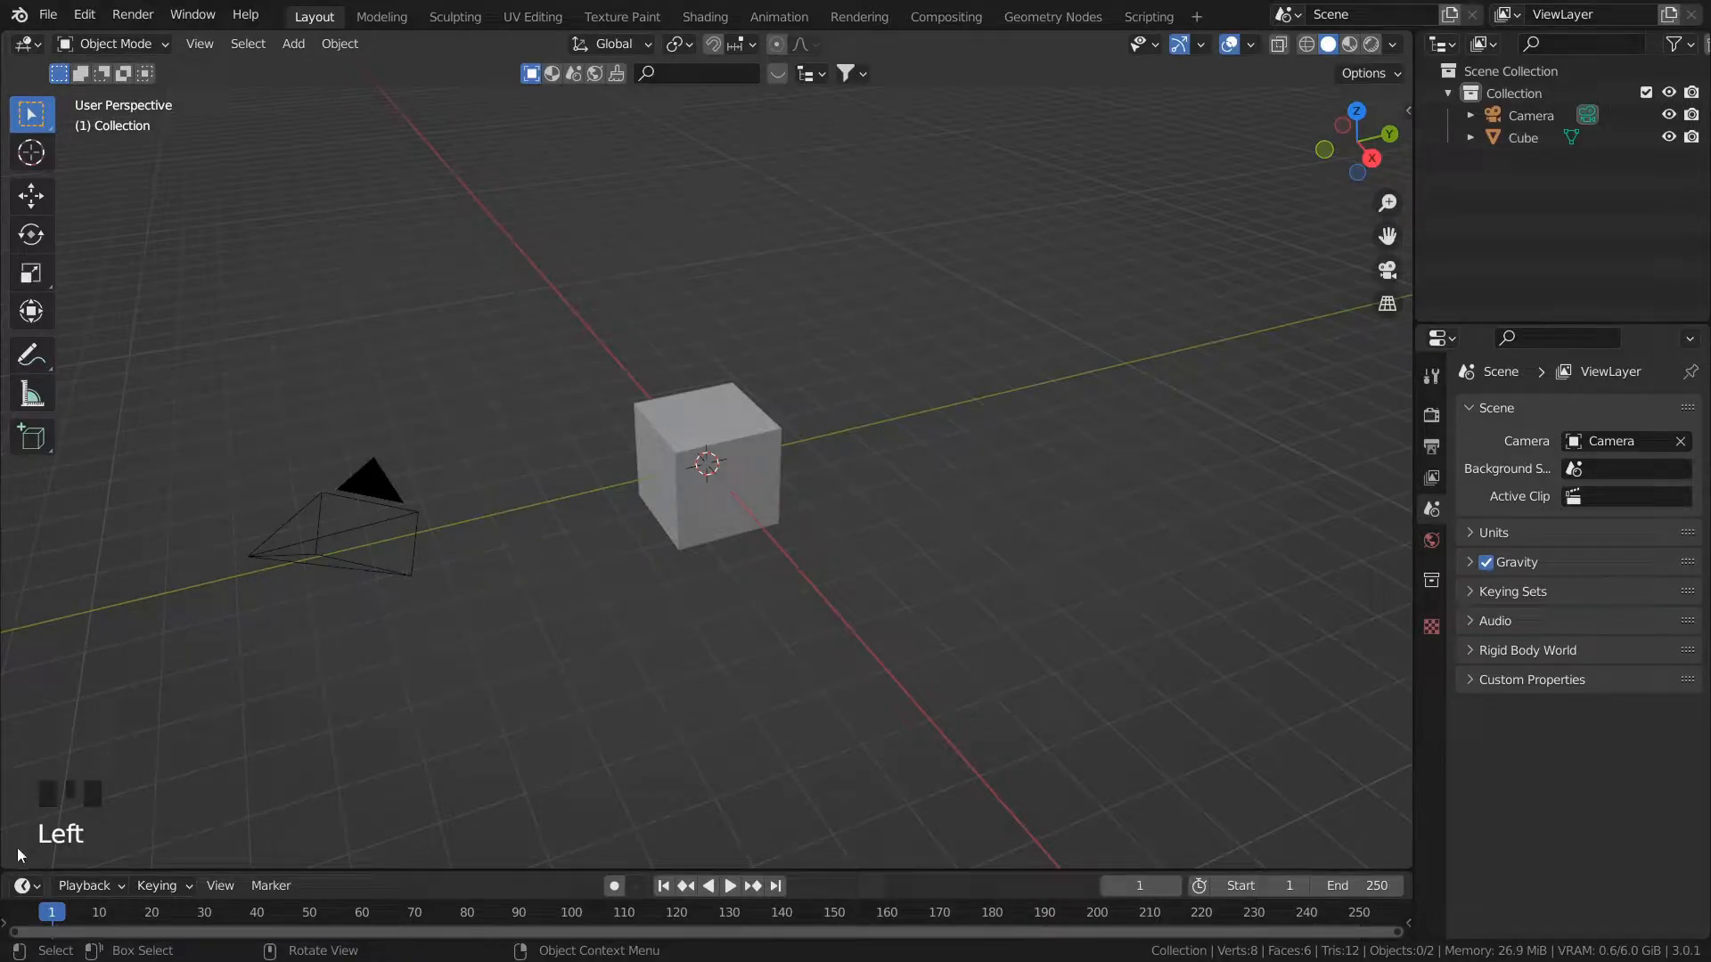
# Step: Switch to the Geometry Nodes workspace and collapse the spreadsheet area so the 3D viewport takes its space
pyautogui.click(606, 645)
pyautogui.click(1050, 16)
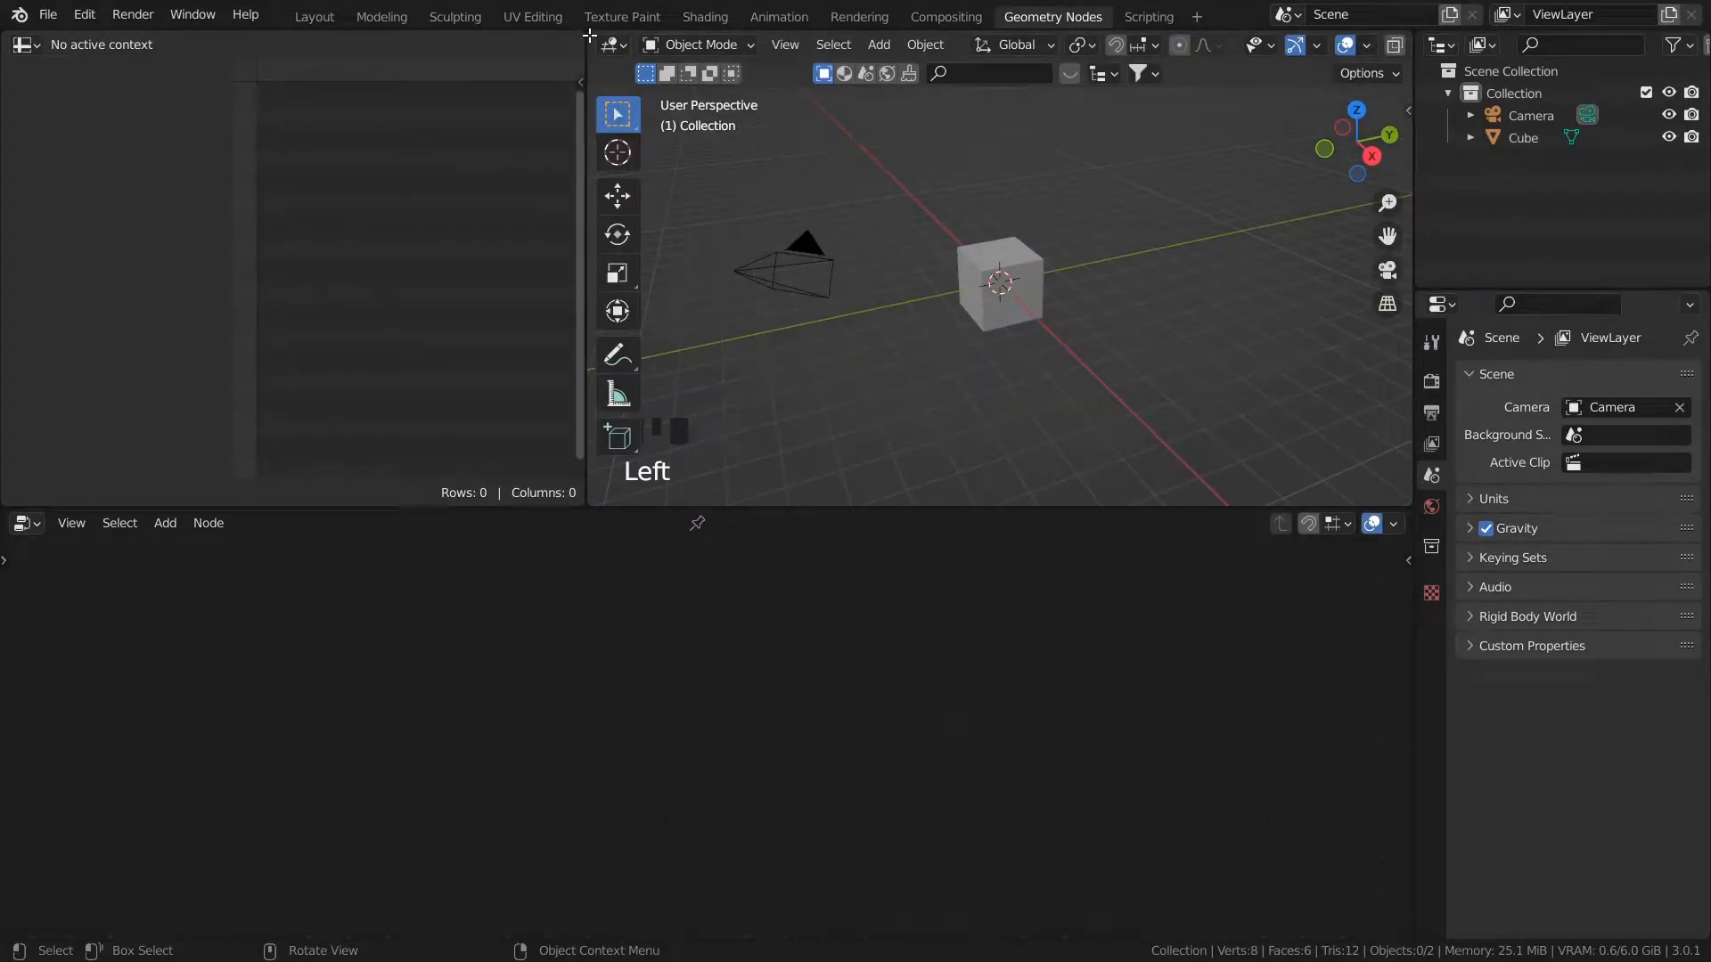
pyautogui.moveTo(589, 35); pyautogui.dragTo(530, 44)
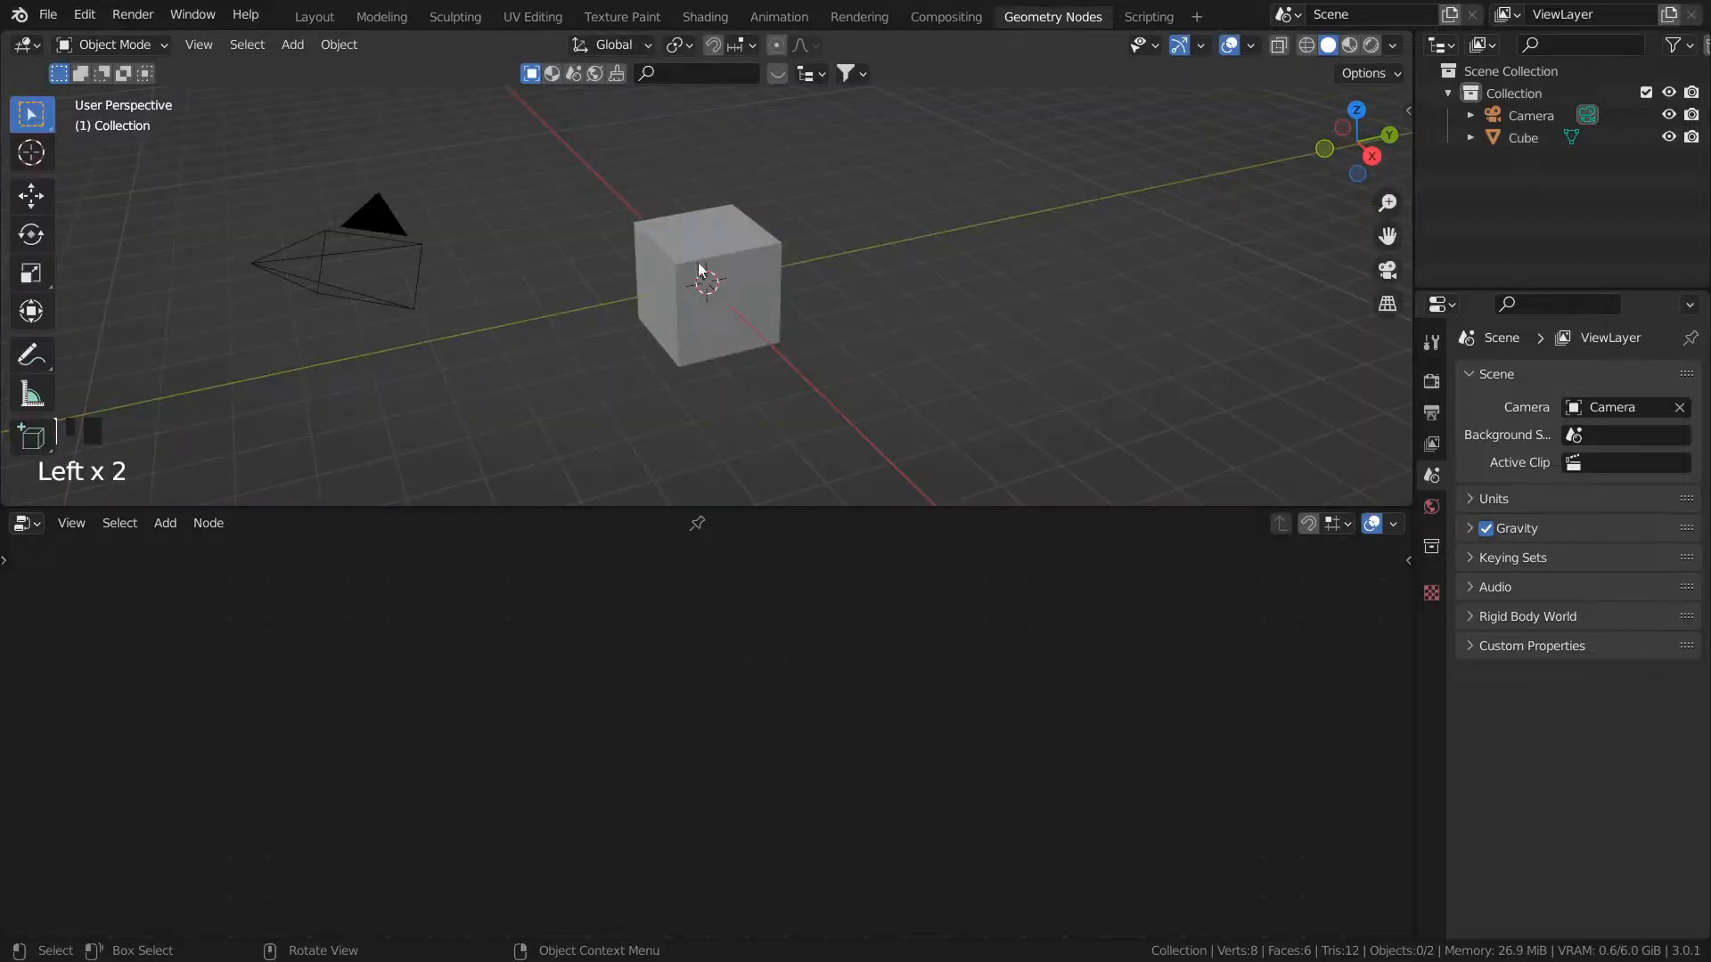
# Step: Create a new geometry node tree on the cube and cut the link between Group Input and Group Output
pyautogui.click(742, 246)
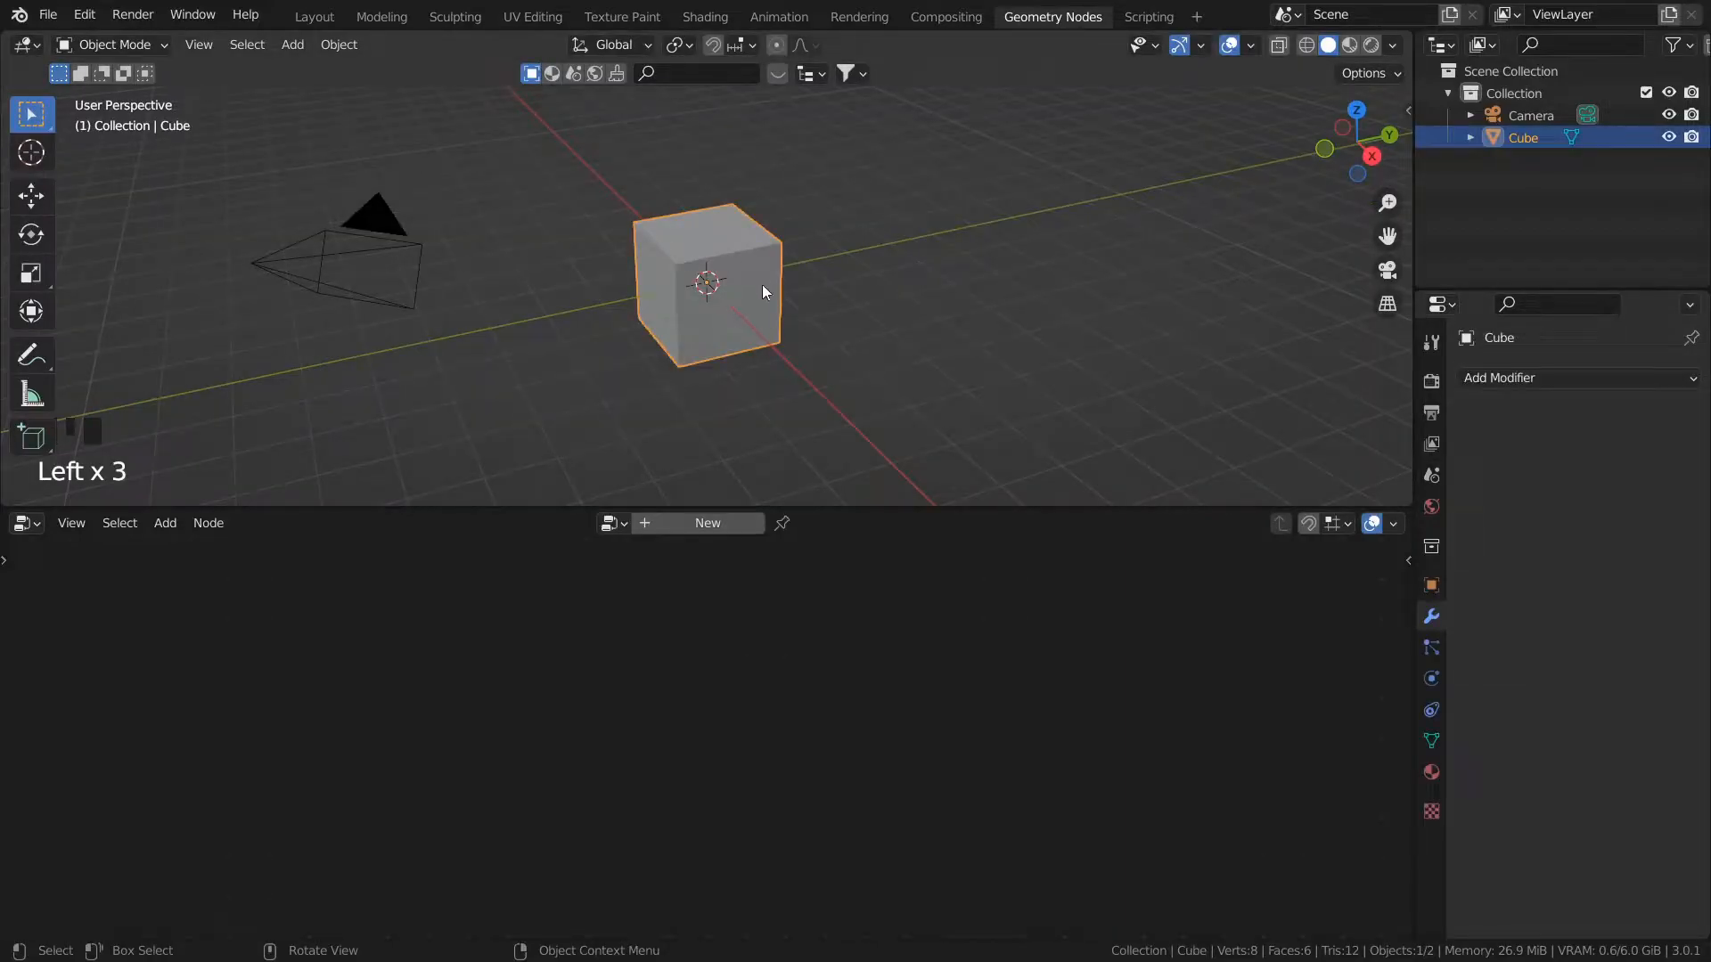
pyautogui.click(728, 524)
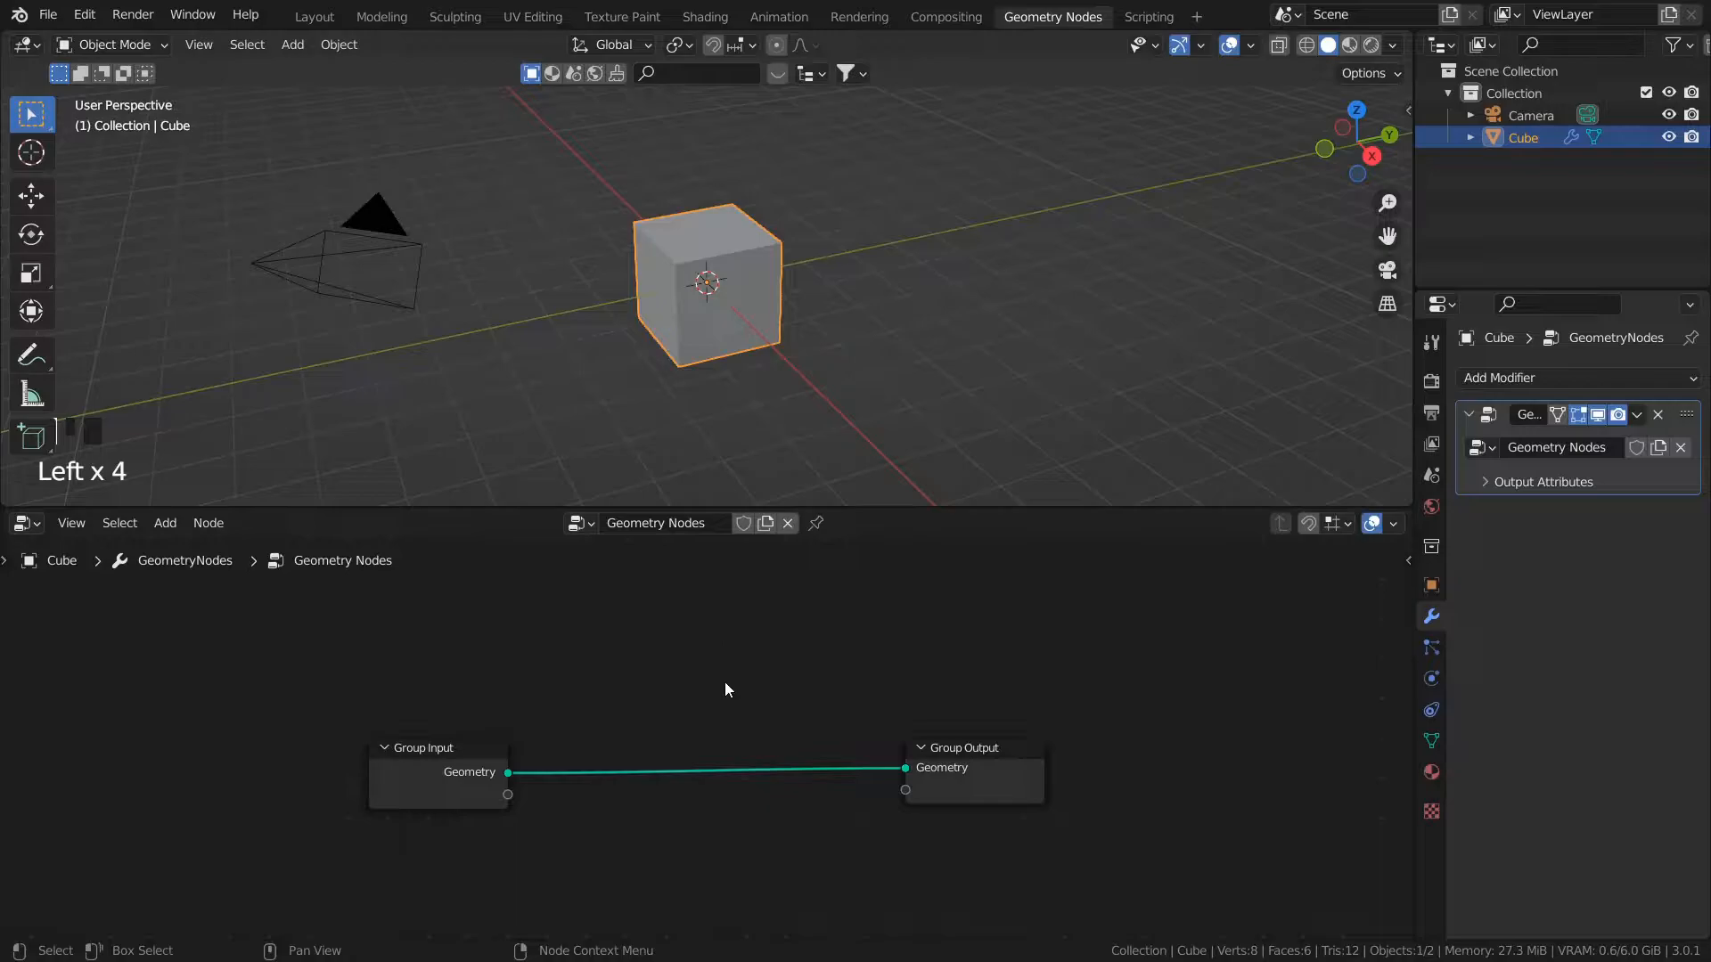
pyautogui.keyDown('ctrl'); pyautogui.moveTo(697, 692); pyautogui.dragTo(675, 829, button='right'); pyautogui.keyUp('ctrl')
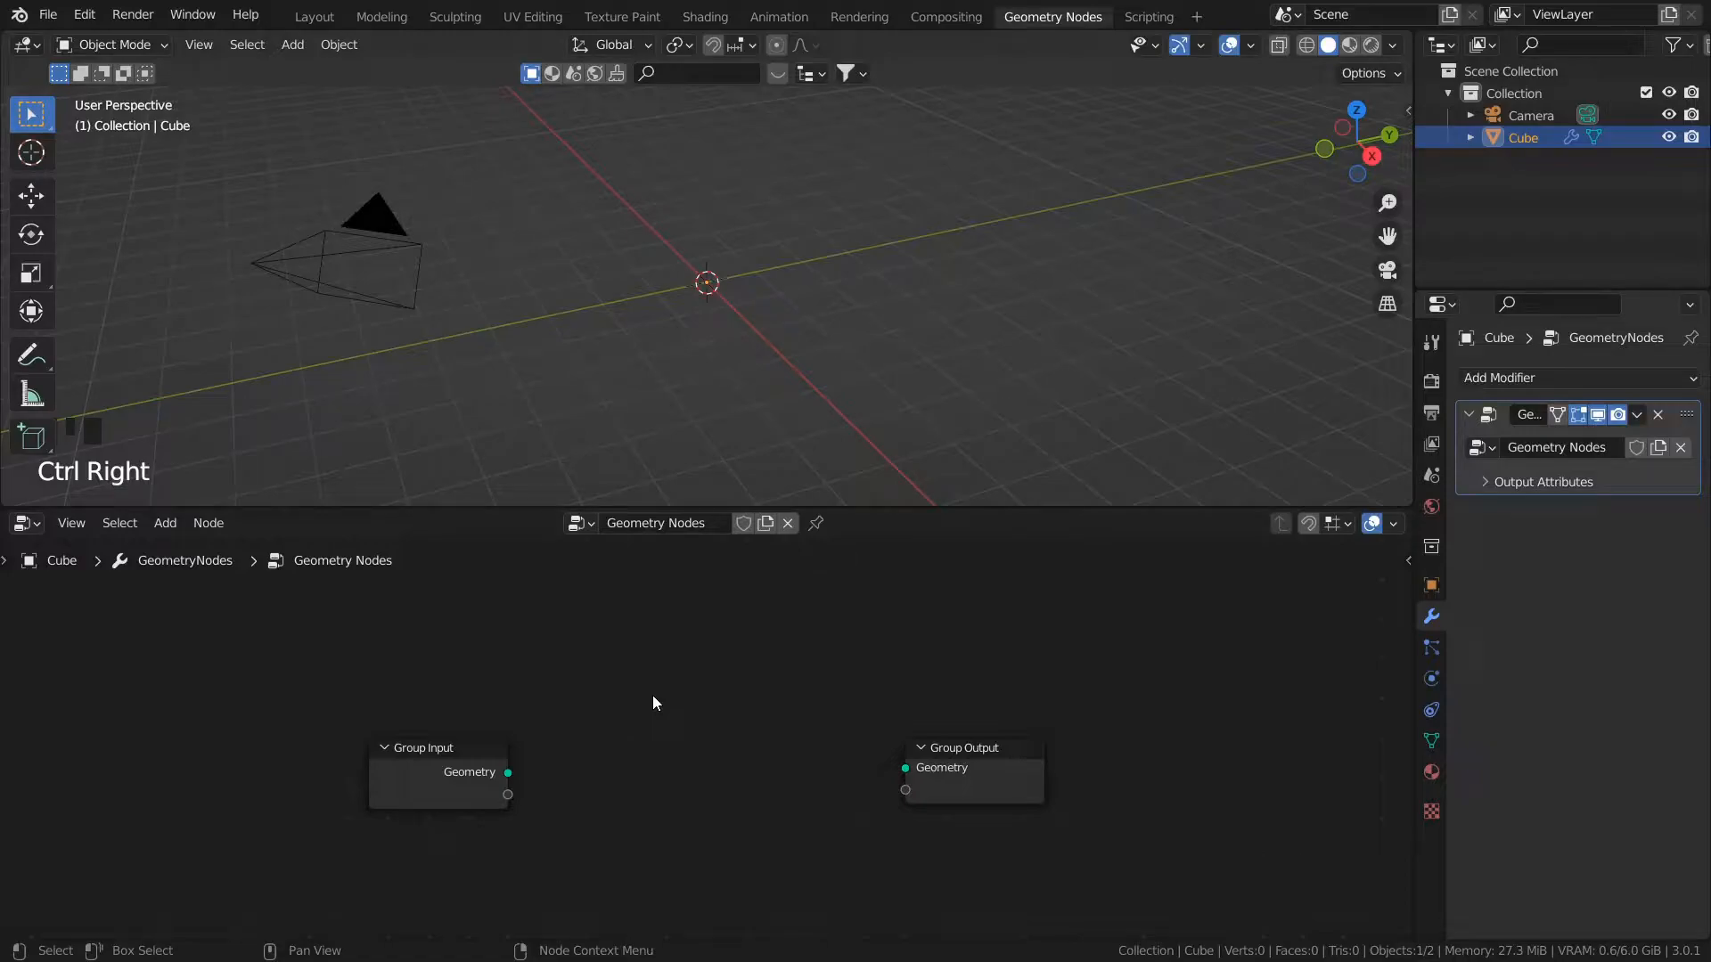
# Step: Add a Grid mesh primitive node between and slightly above the Group Input and Group Output nodes
pyautogui.hotkey('shift', 'a')
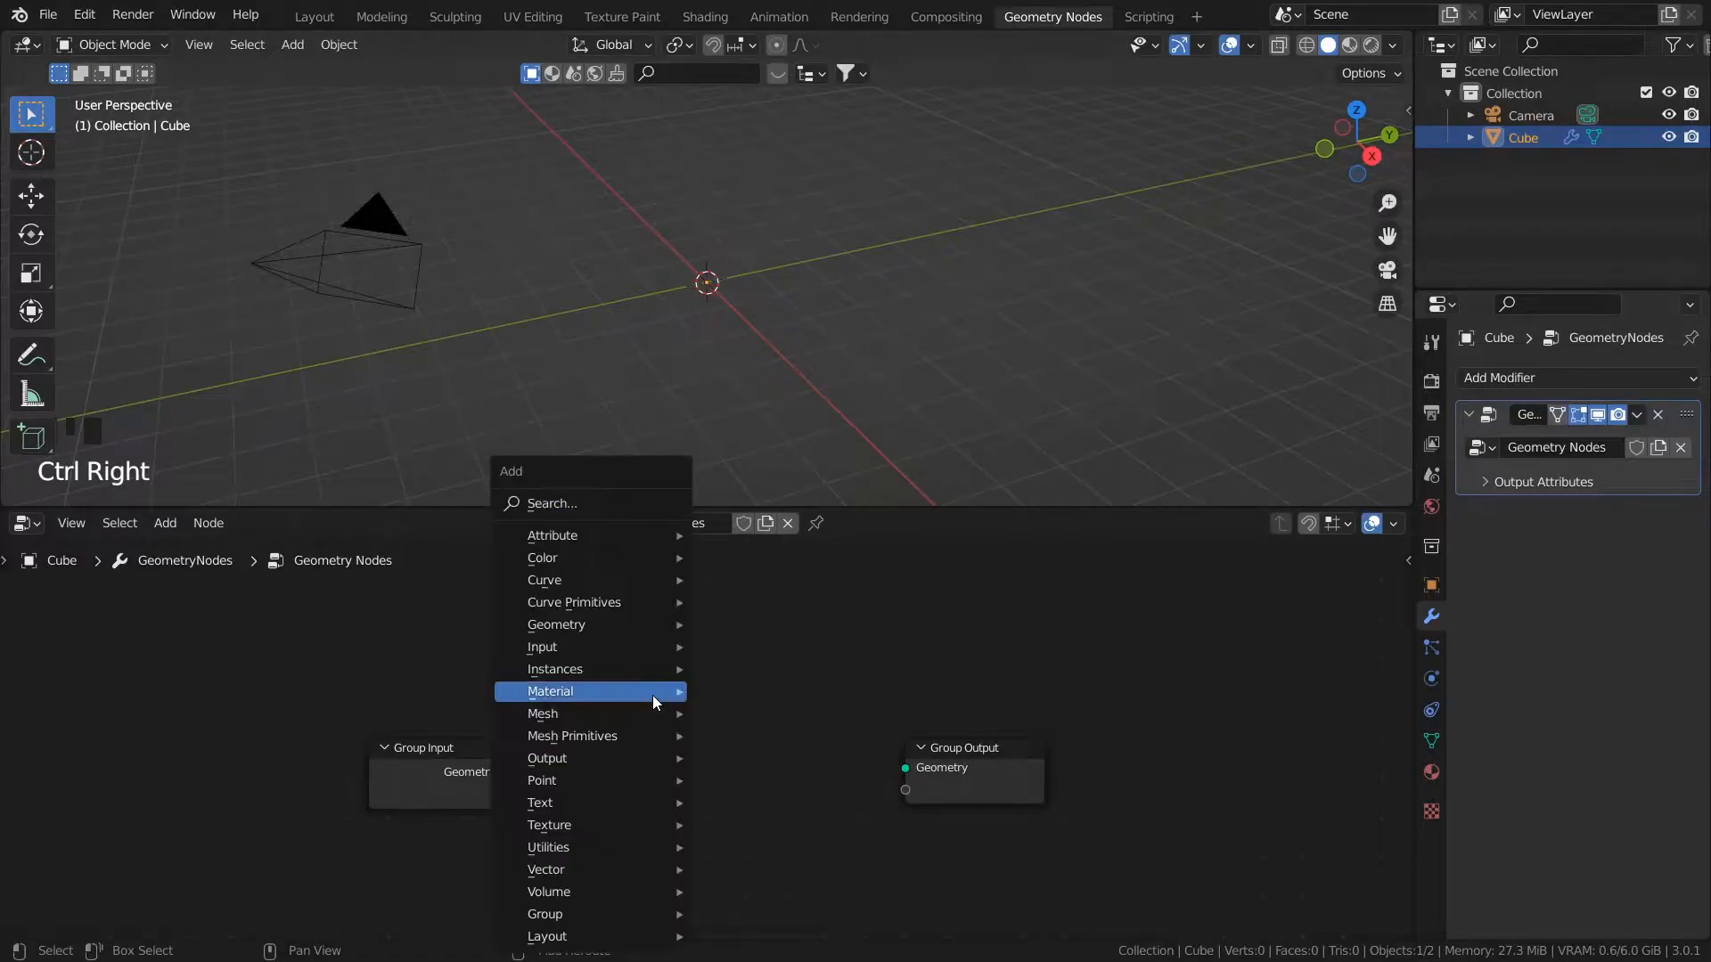
pyautogui.click(595, 504)
pyautogui.write('grid')
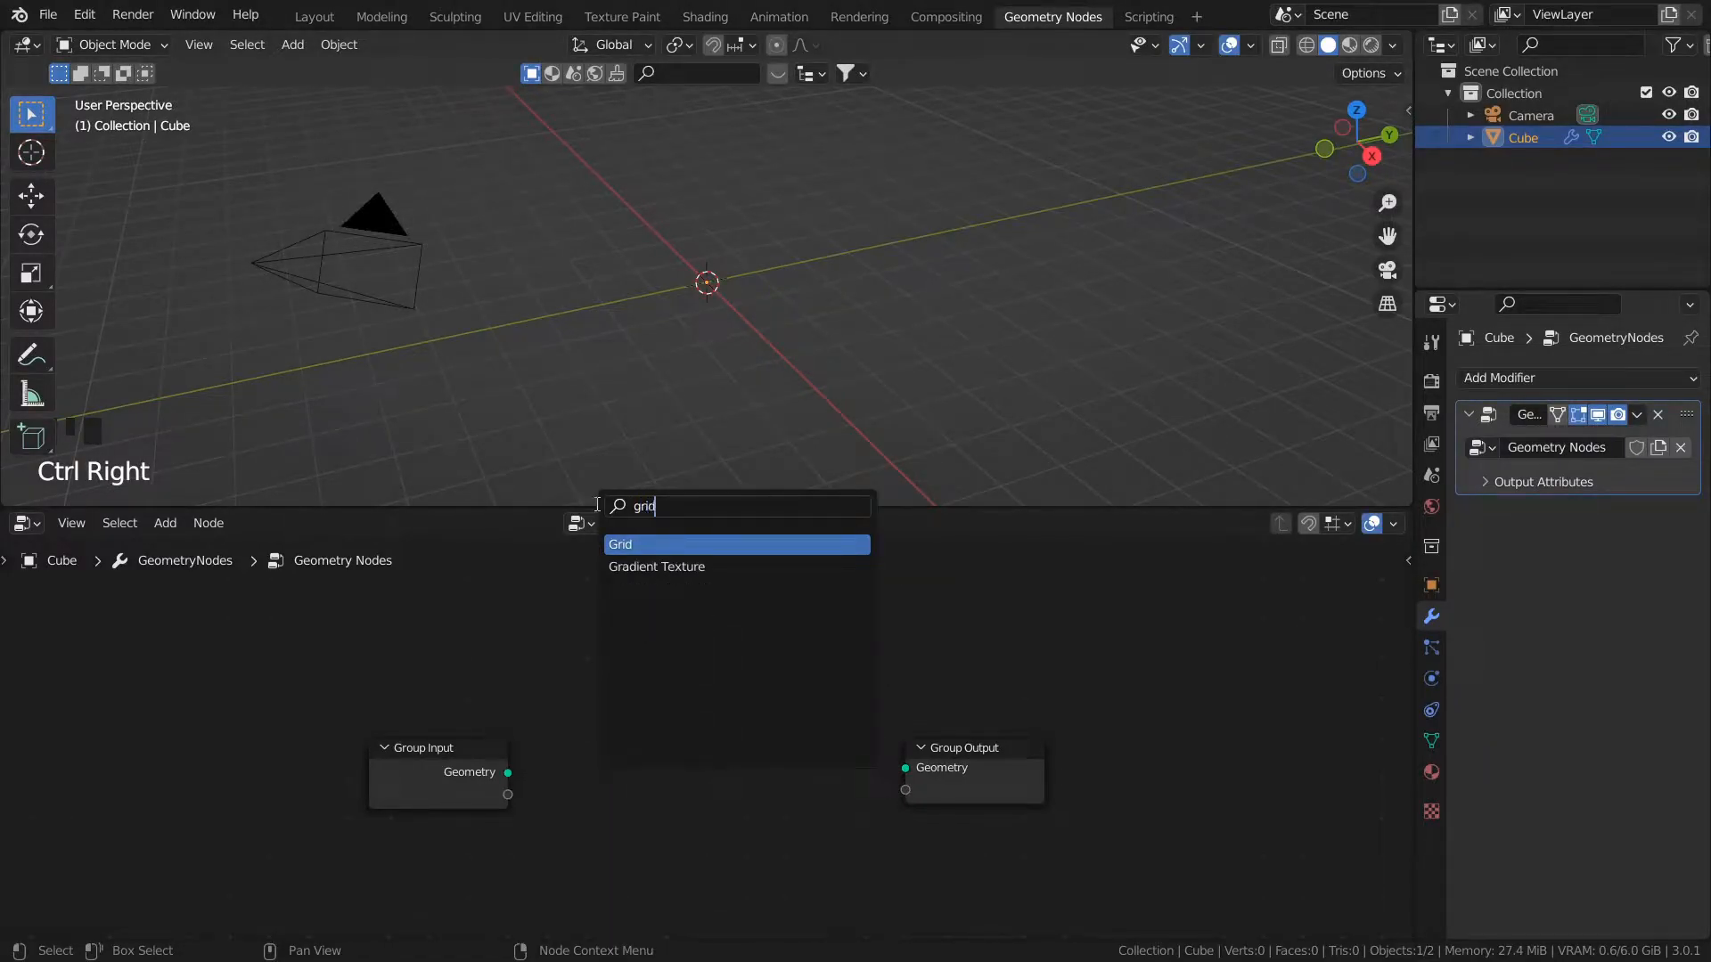
pyautogui.press('Return')
pyautogui.click(578, 589)
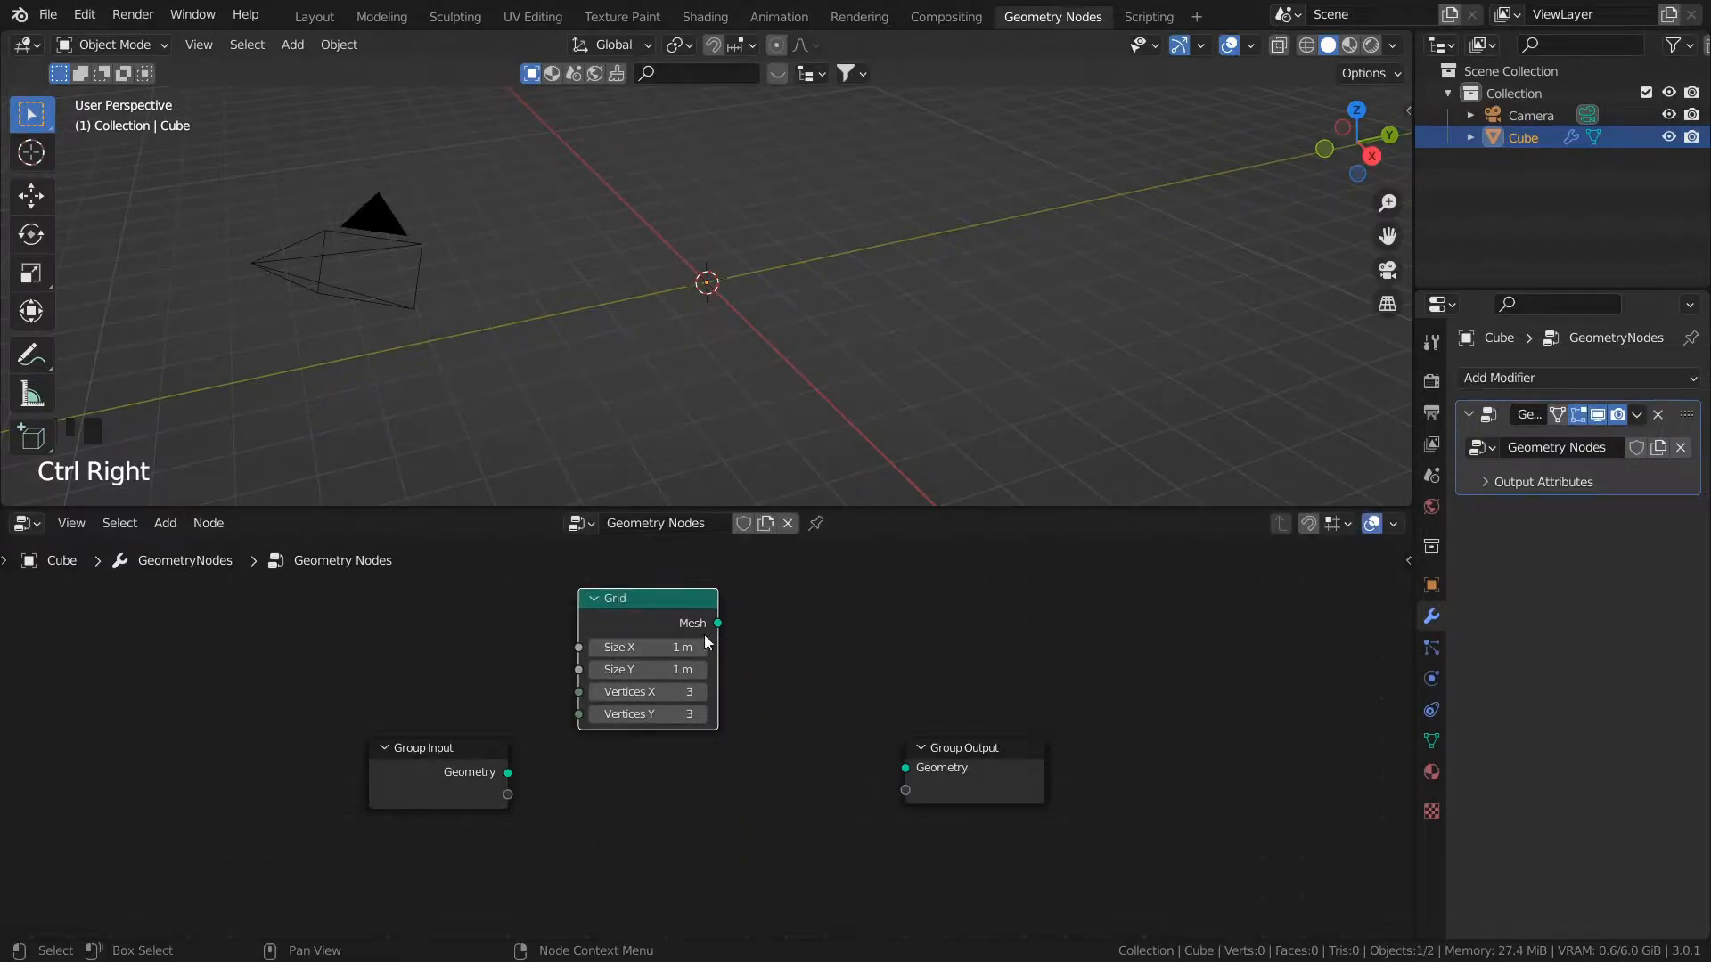
# Step: Set the Grid's Size X and Y to 5 m and Vertices X and Y to 20, and connect its Mesh to Group Output
pyautogui.moveTo(665, 644); pyautogui.dragTo(665, 669)
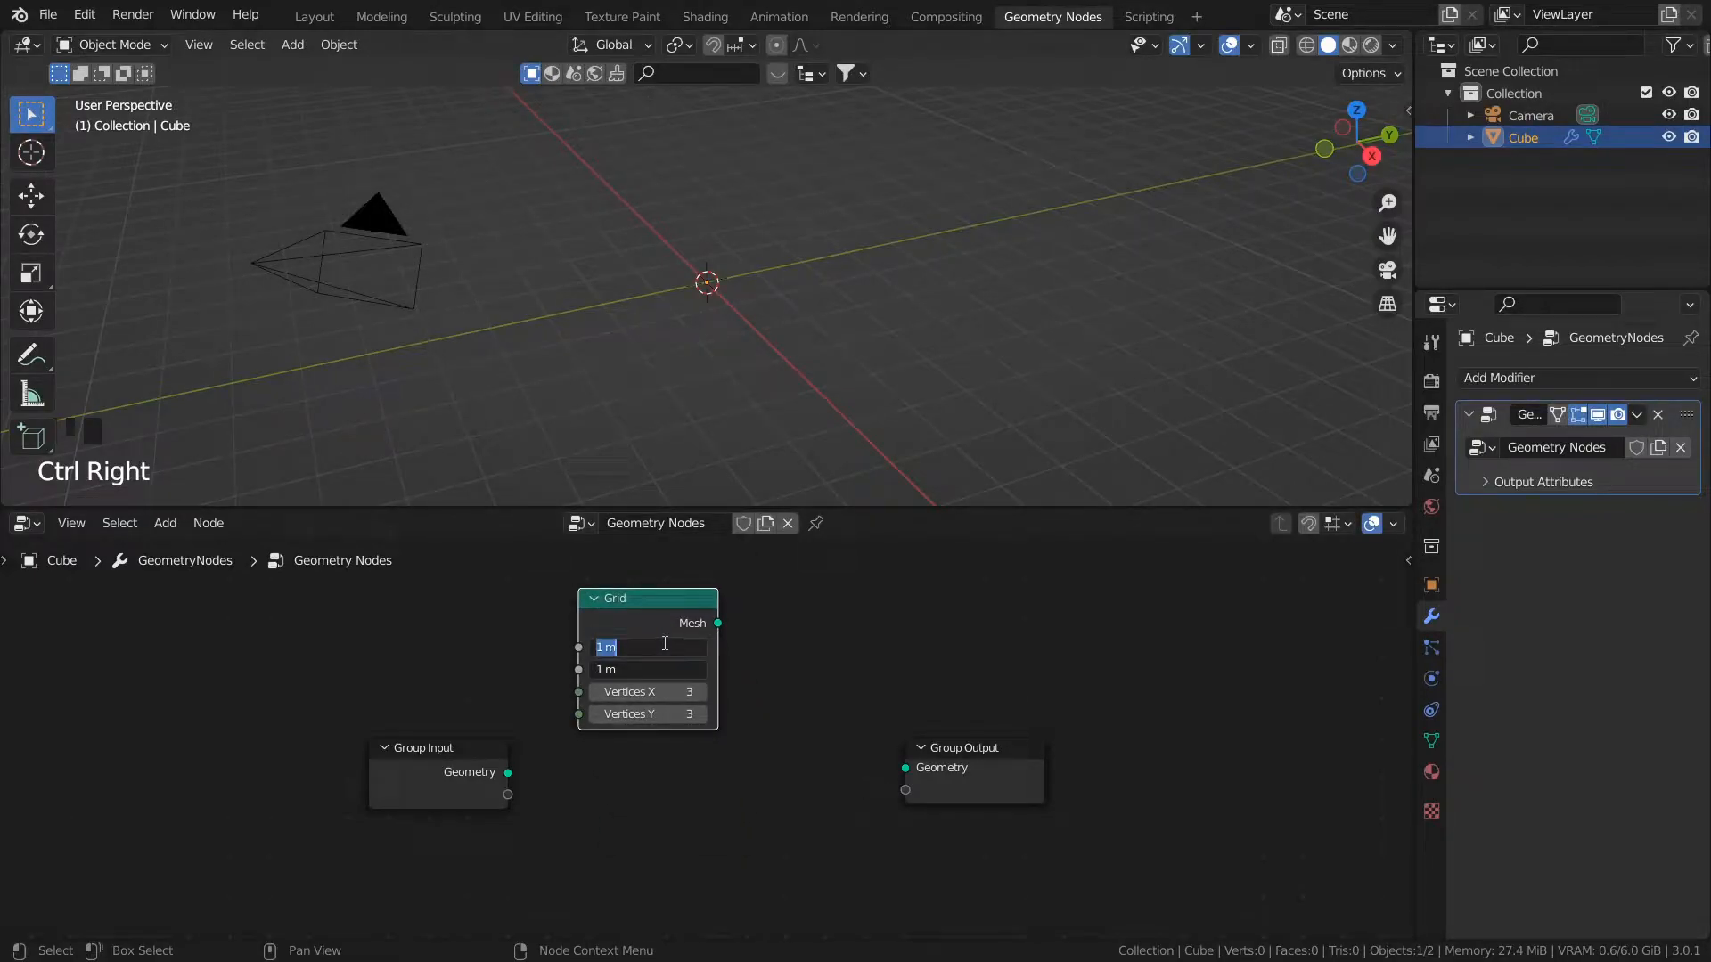
pyautogui.write('5')
pyautogui.press('Return')
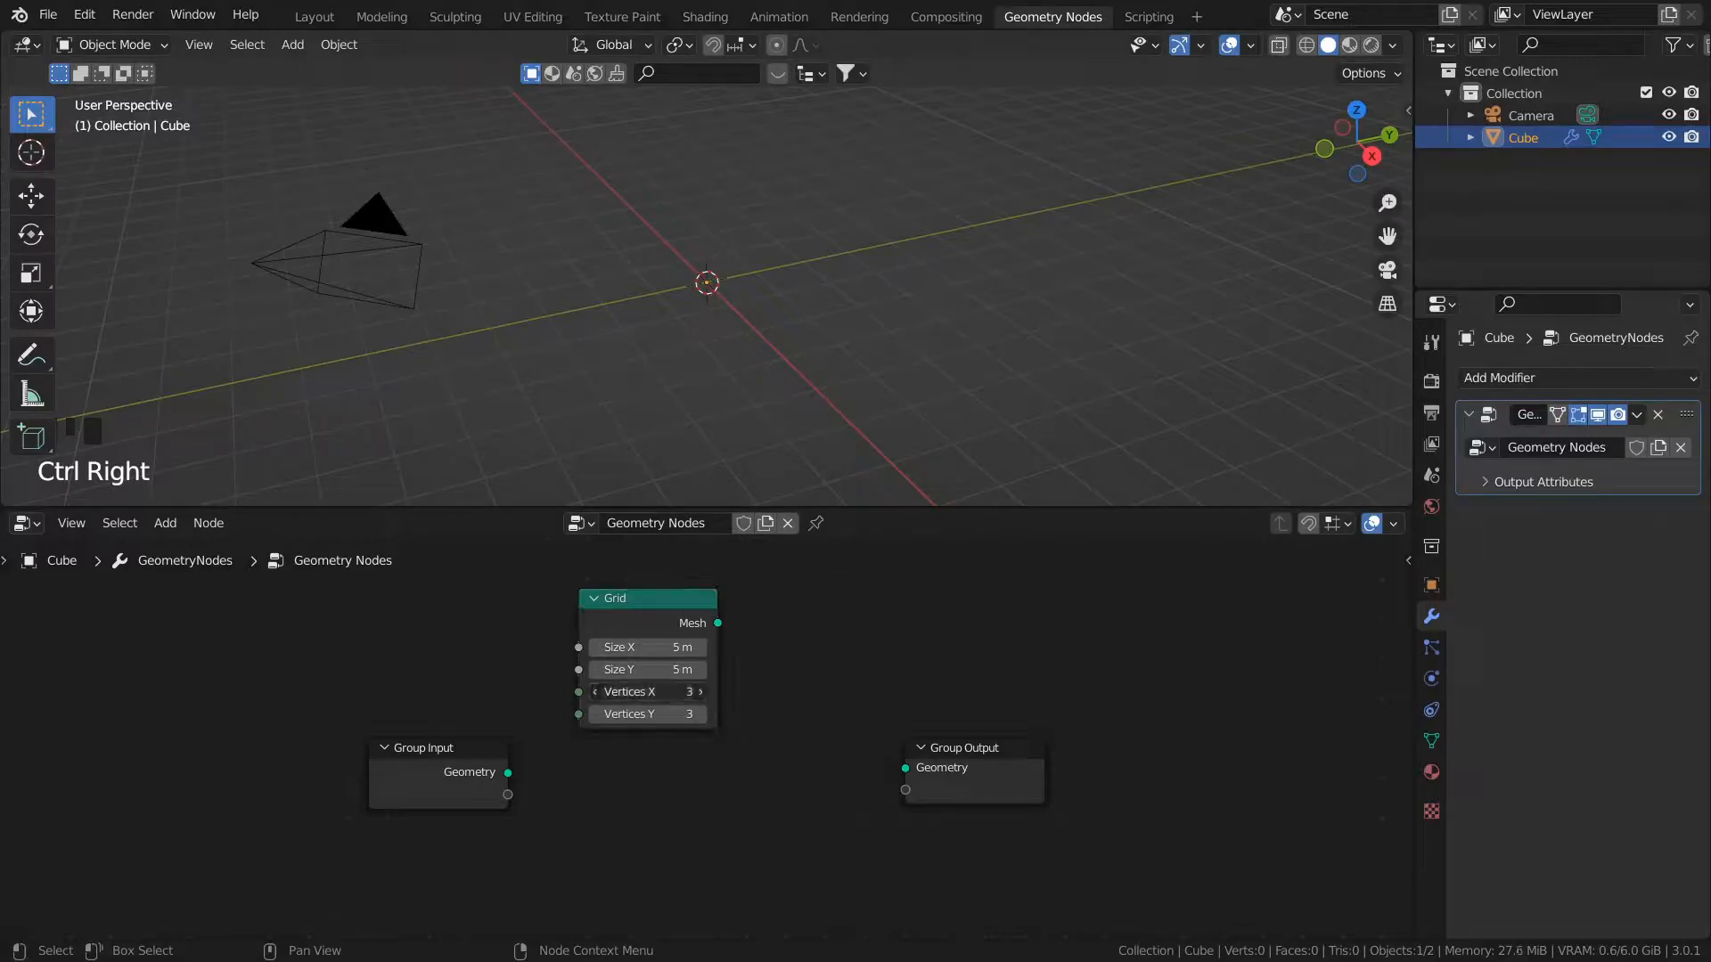
pyautogui.moveTo(661, 697); pyautogui.dragTo(661, 714)
pyautogui.write('20')
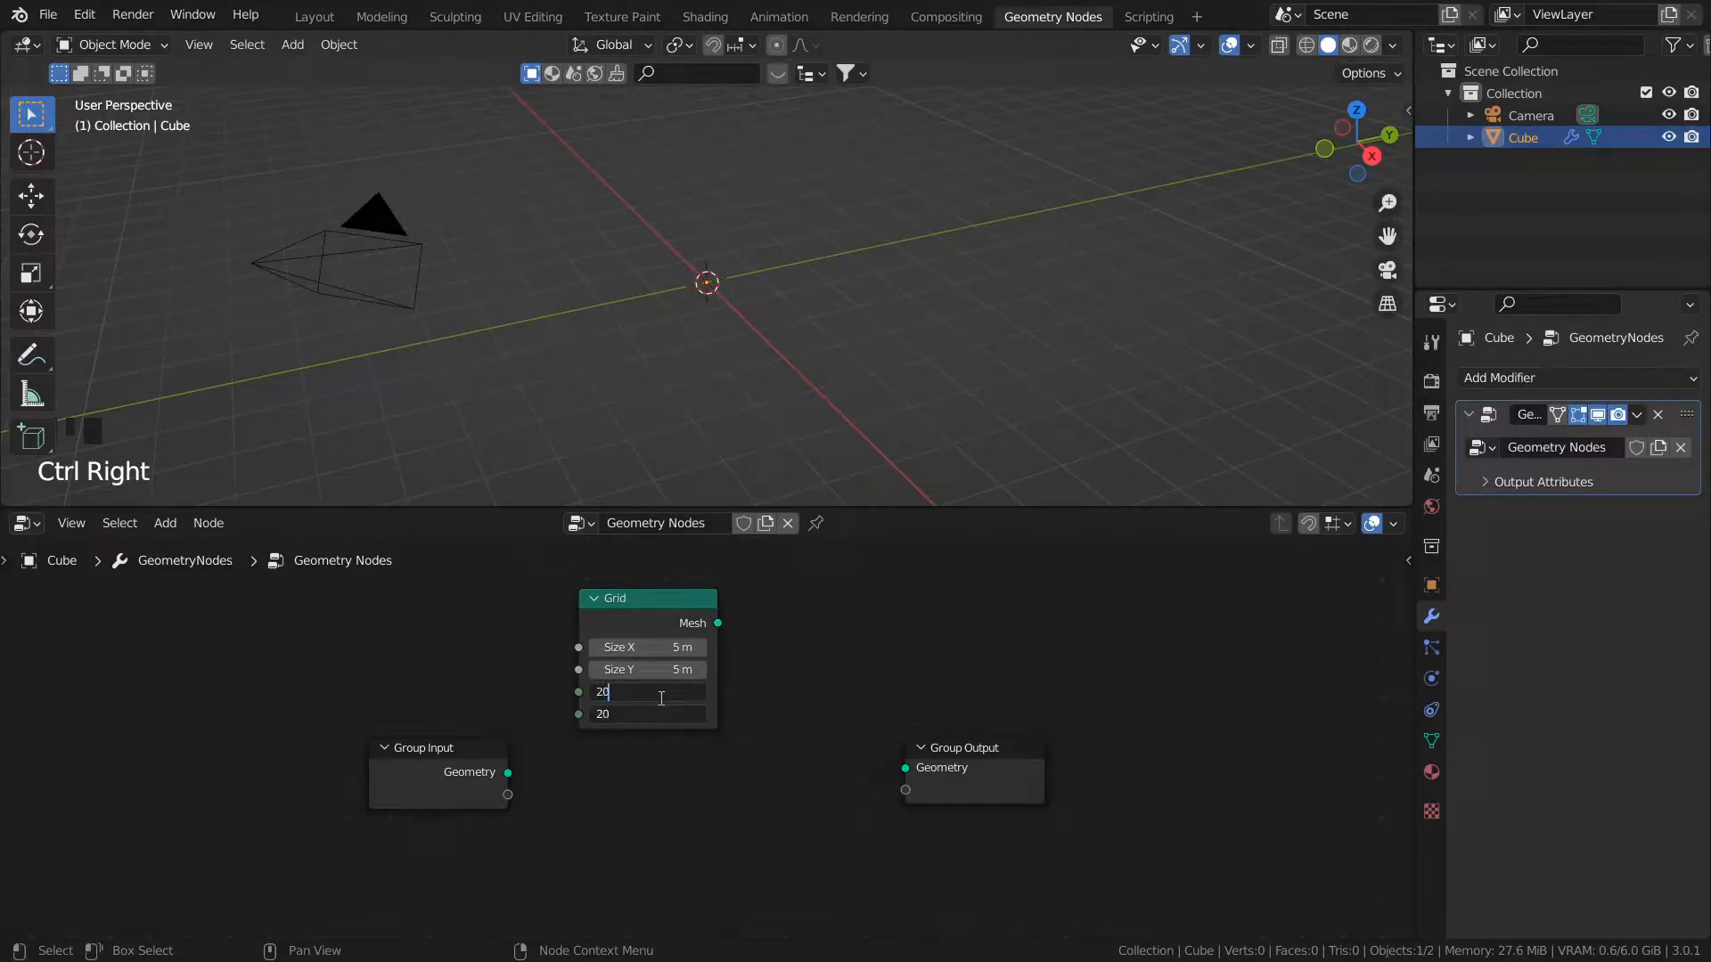
pyautogui.press('Return')
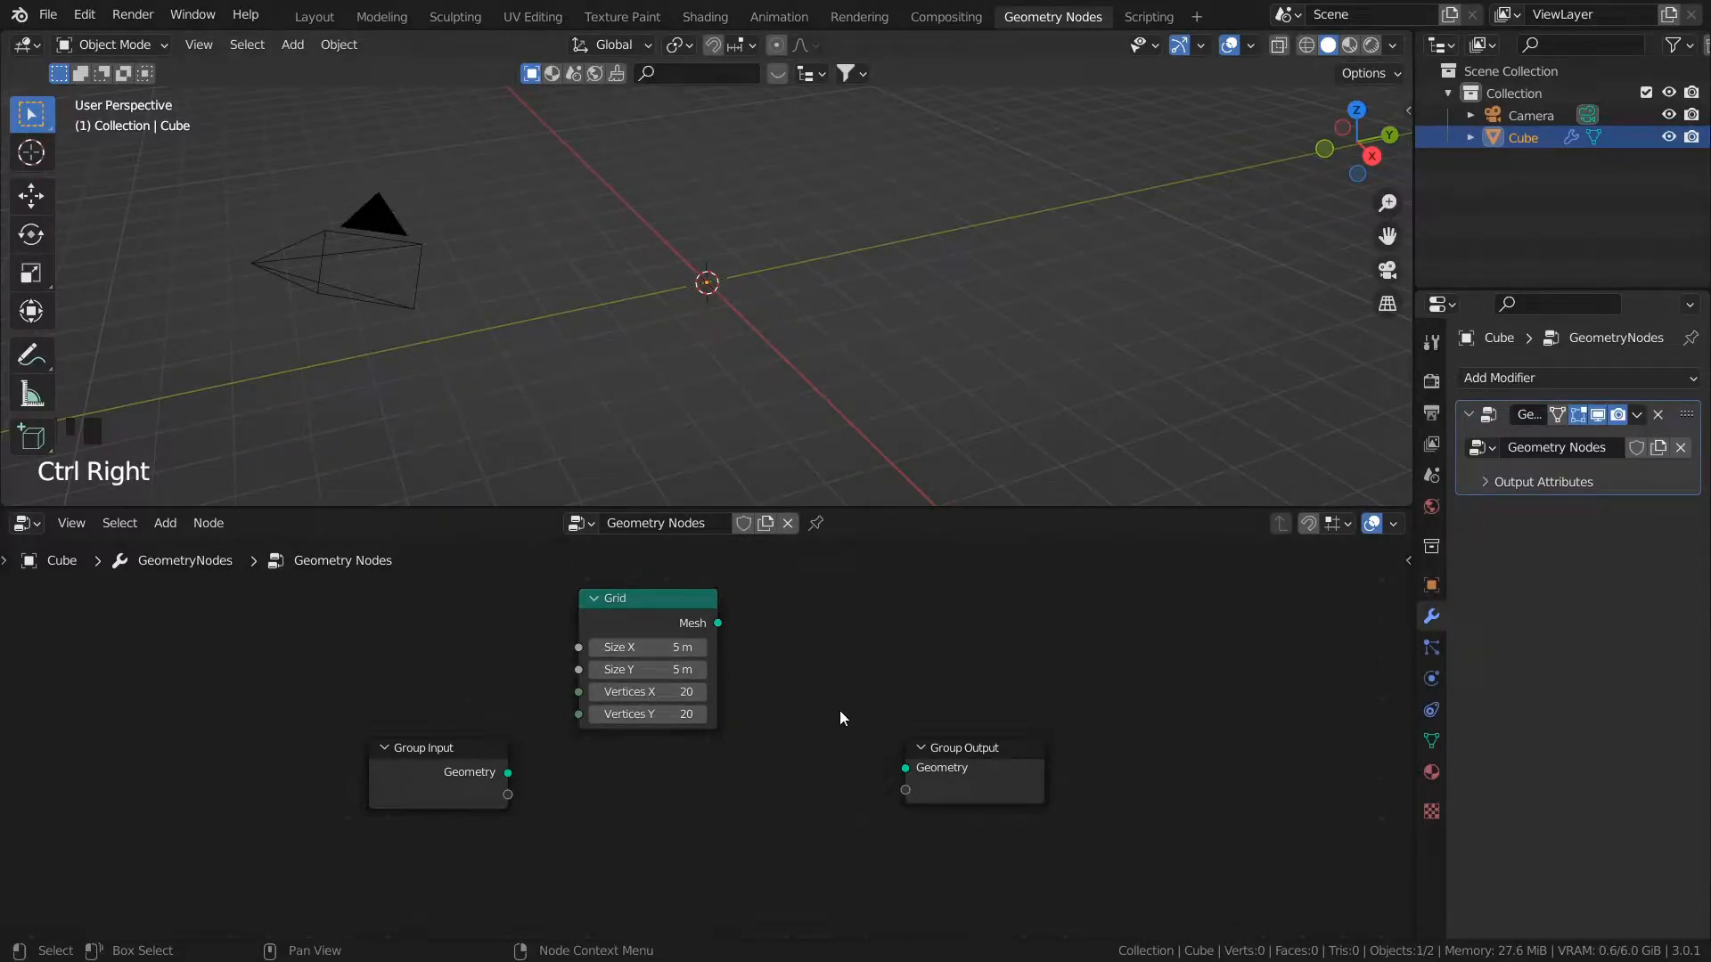
pyautogui.moveTo(718, 623); pyautogui.dragTo(906, 768)
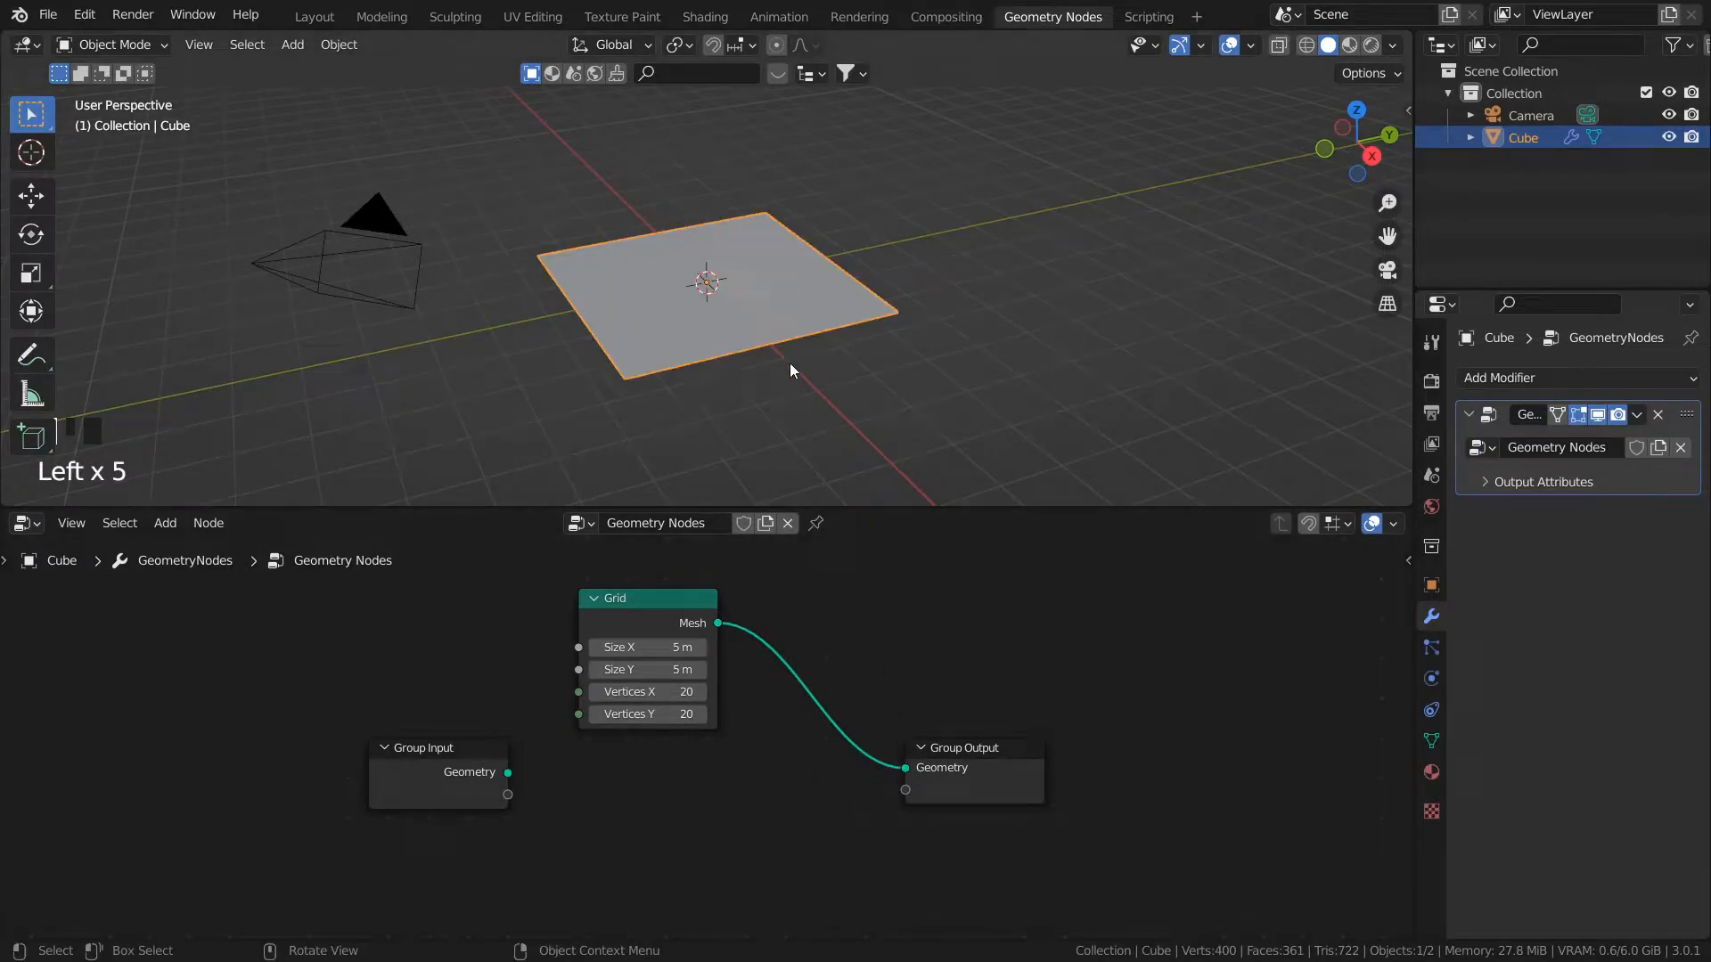
# Step: Insert a Subdivide Mesh node on the link between the Grid and Group Output nodes
pyautogui.hotkey('shift', 'a')
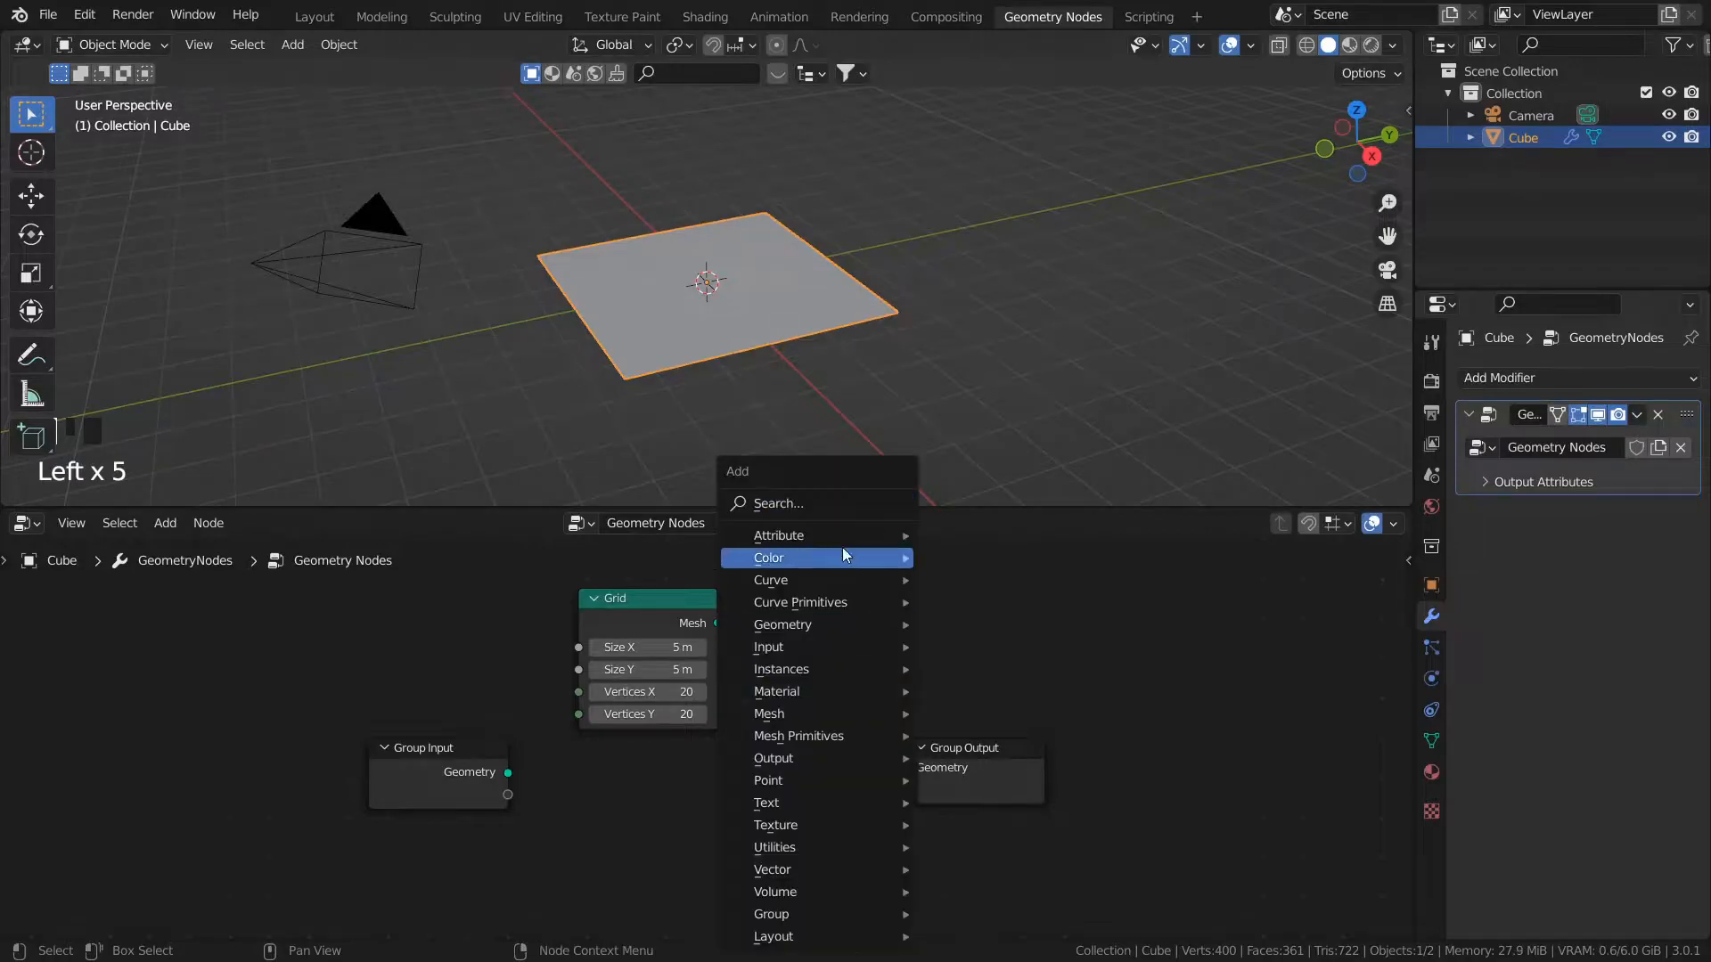
pyautogui.click(826, 503)
pyautogui.write('subdiv')
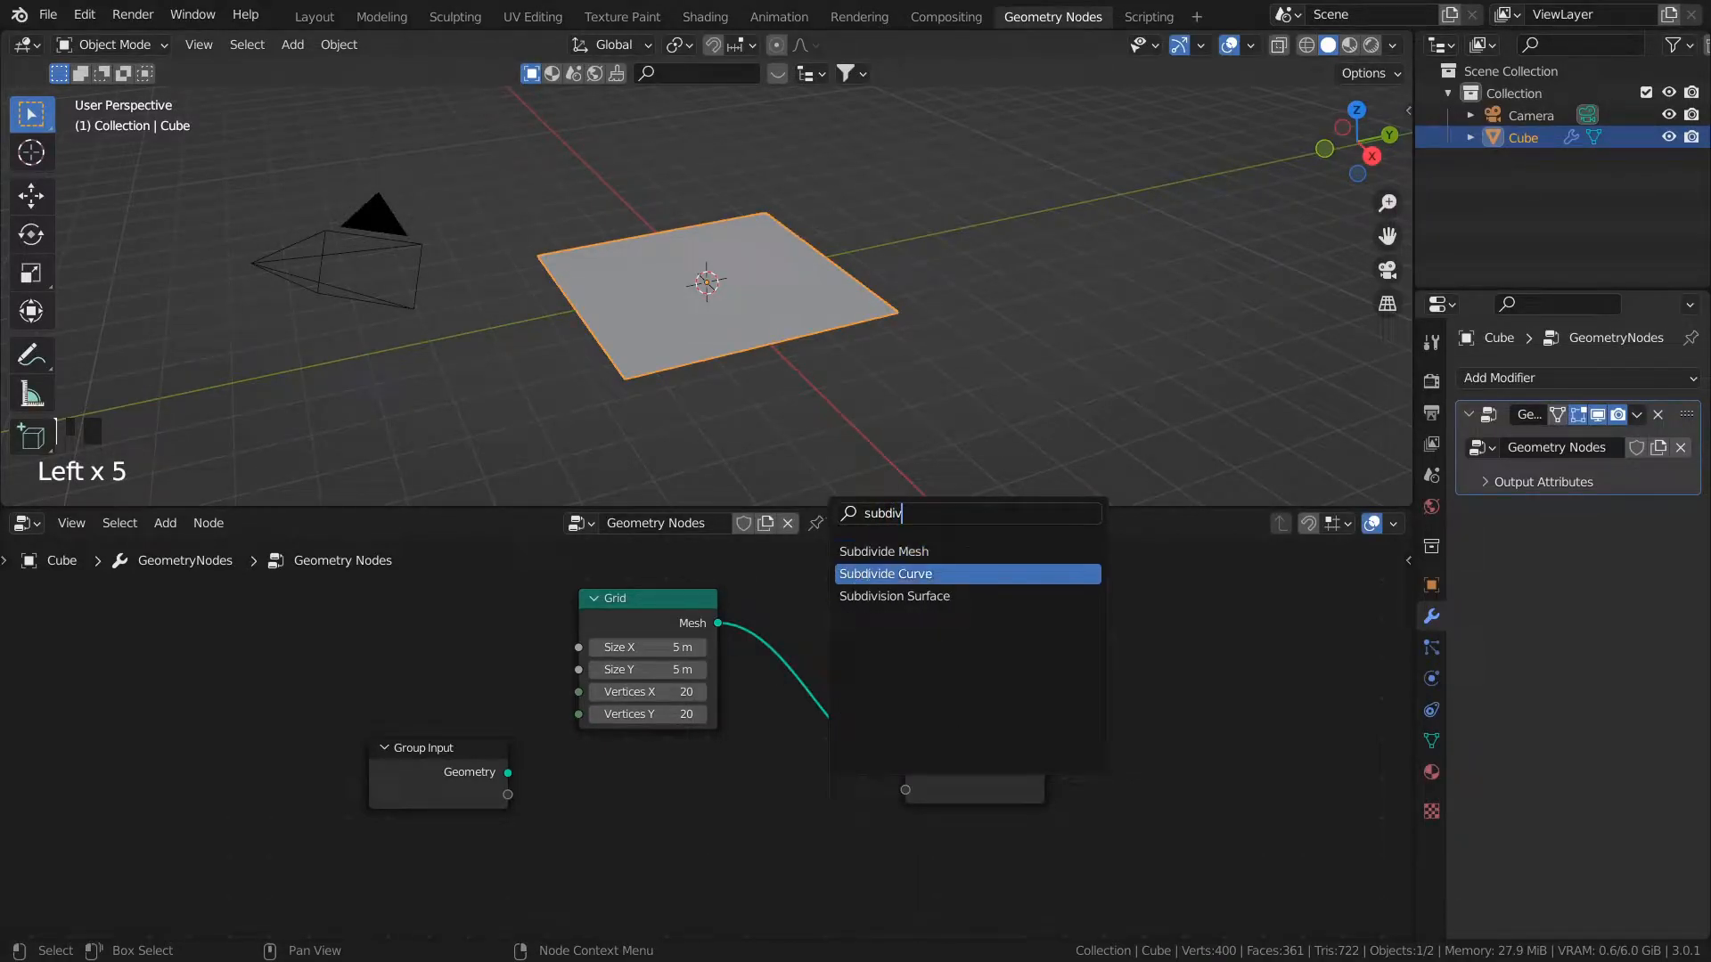
pyautogui.click(884, 553)
pyautogui.click(865, 672)
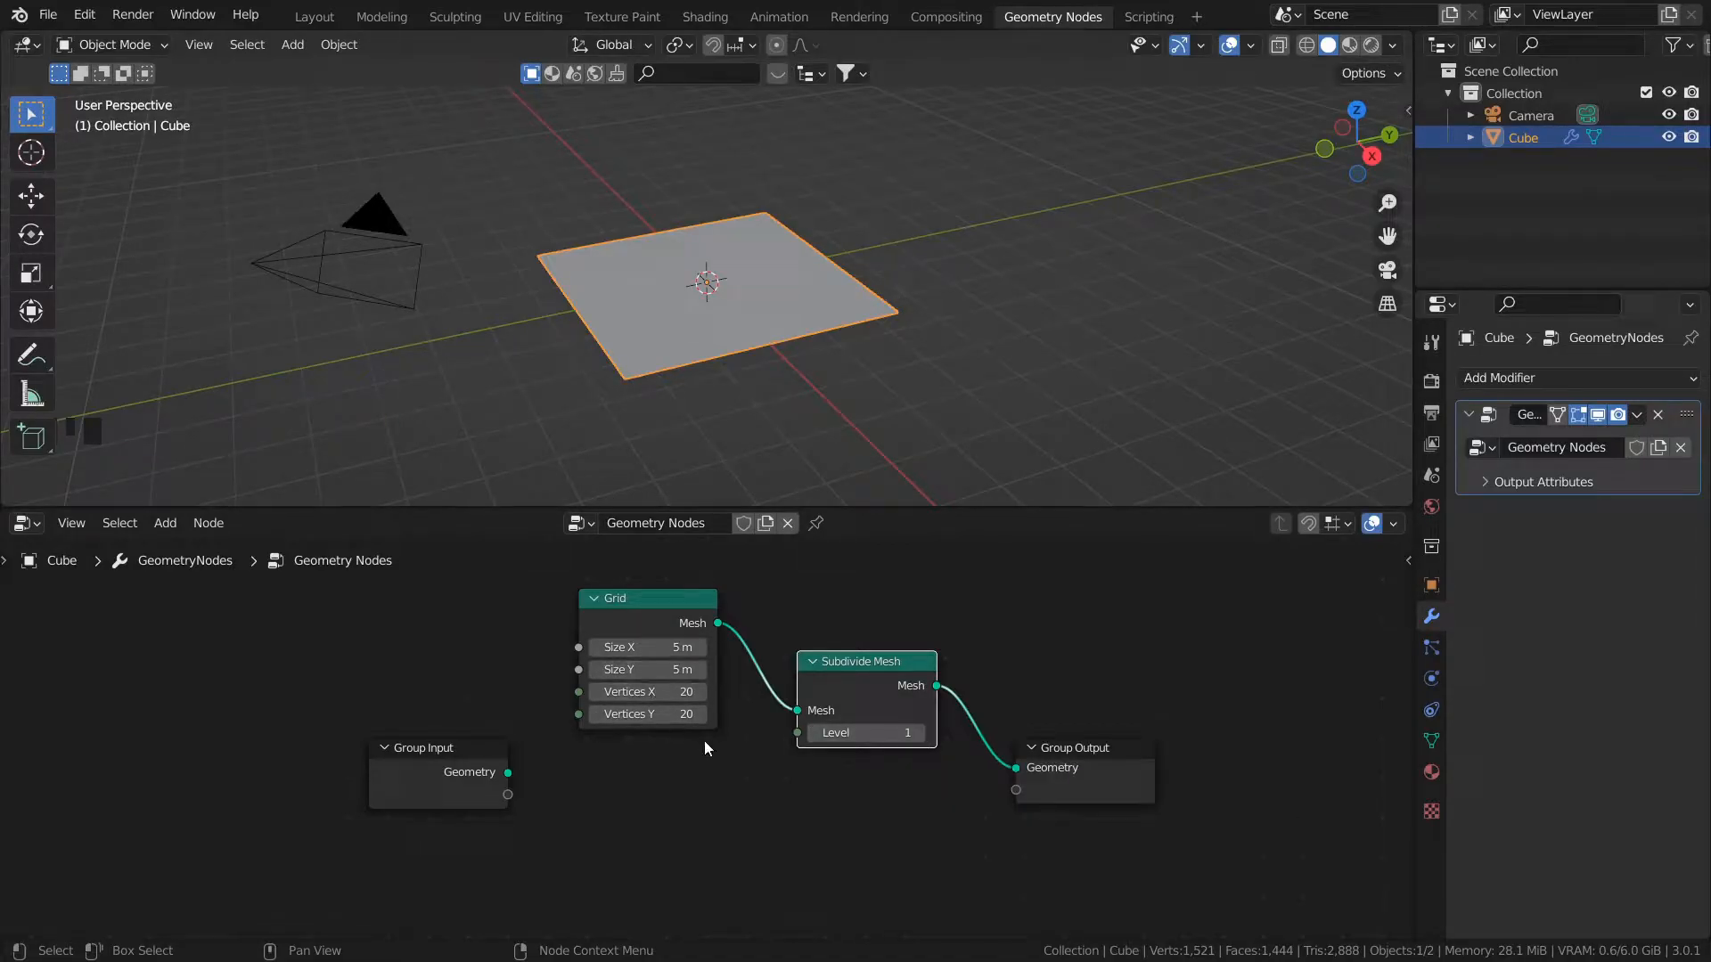
# Step: Display the grid in wireframe shading and set the Subdivide Mesh level to 4
pyautogui.press('z')
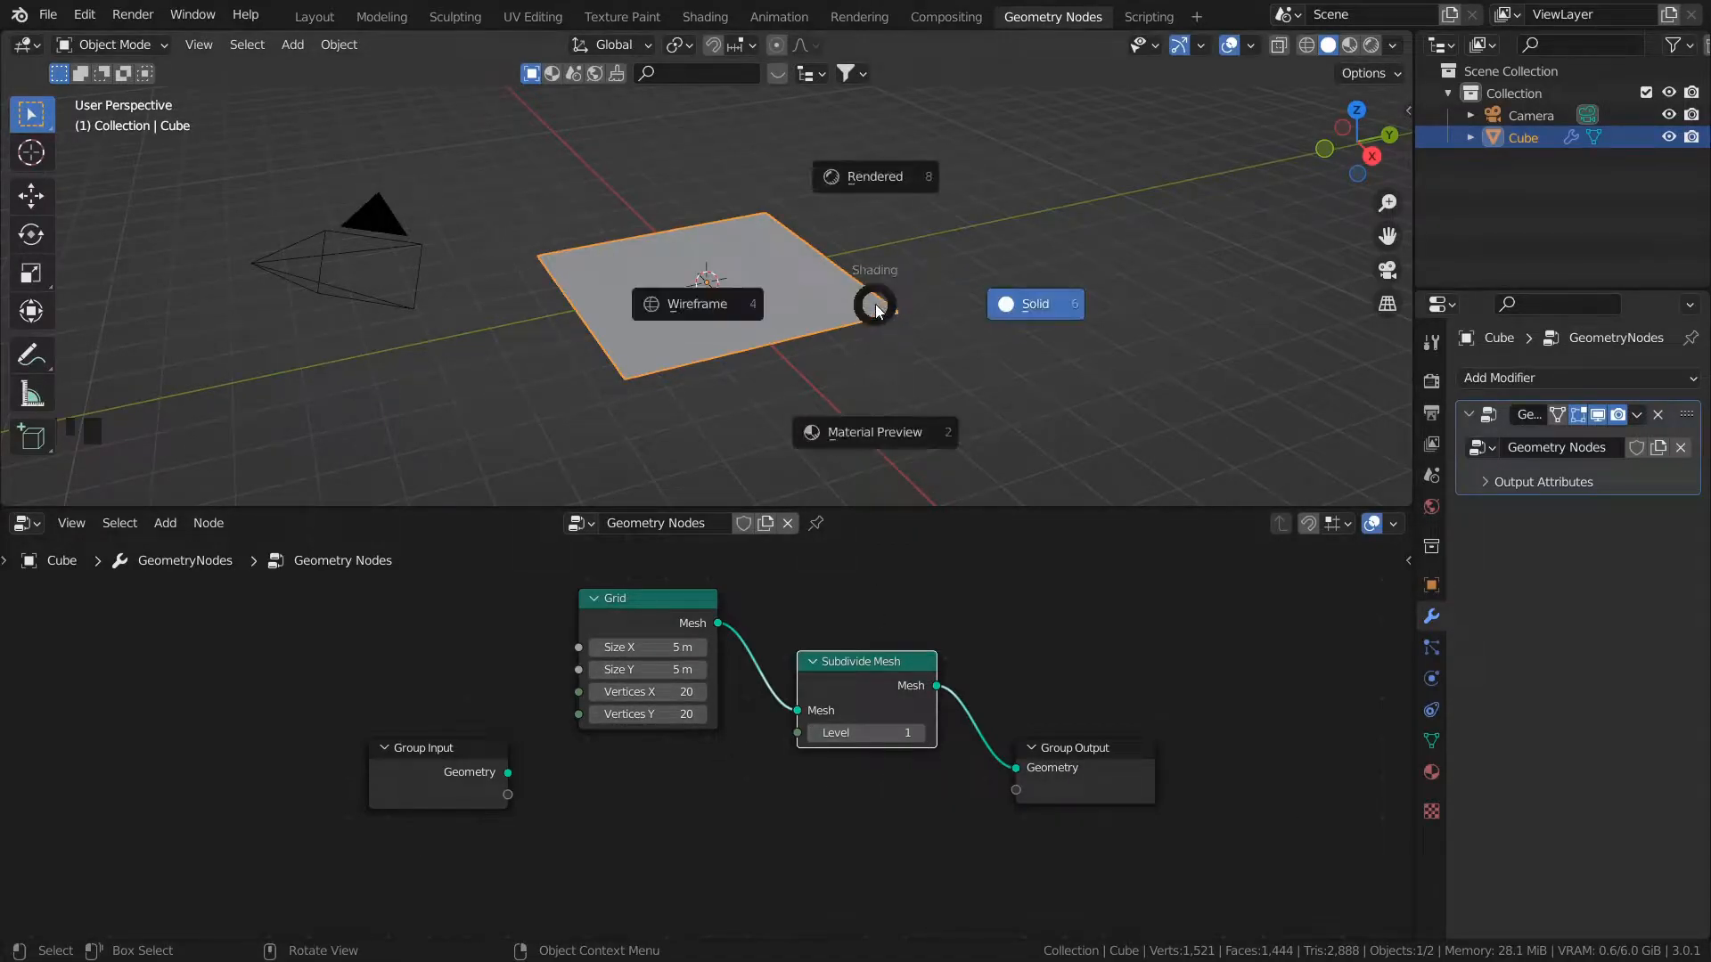
pyautogui.click(699, 306)
pyautogui.moveTo(739, 303)
pyautogui.mouseDown(button='middle')
pyautogui.moveTo(798, 298)
pyautogui.moveTo(770, 405)
pyautogui.mouseUp(button='middle')
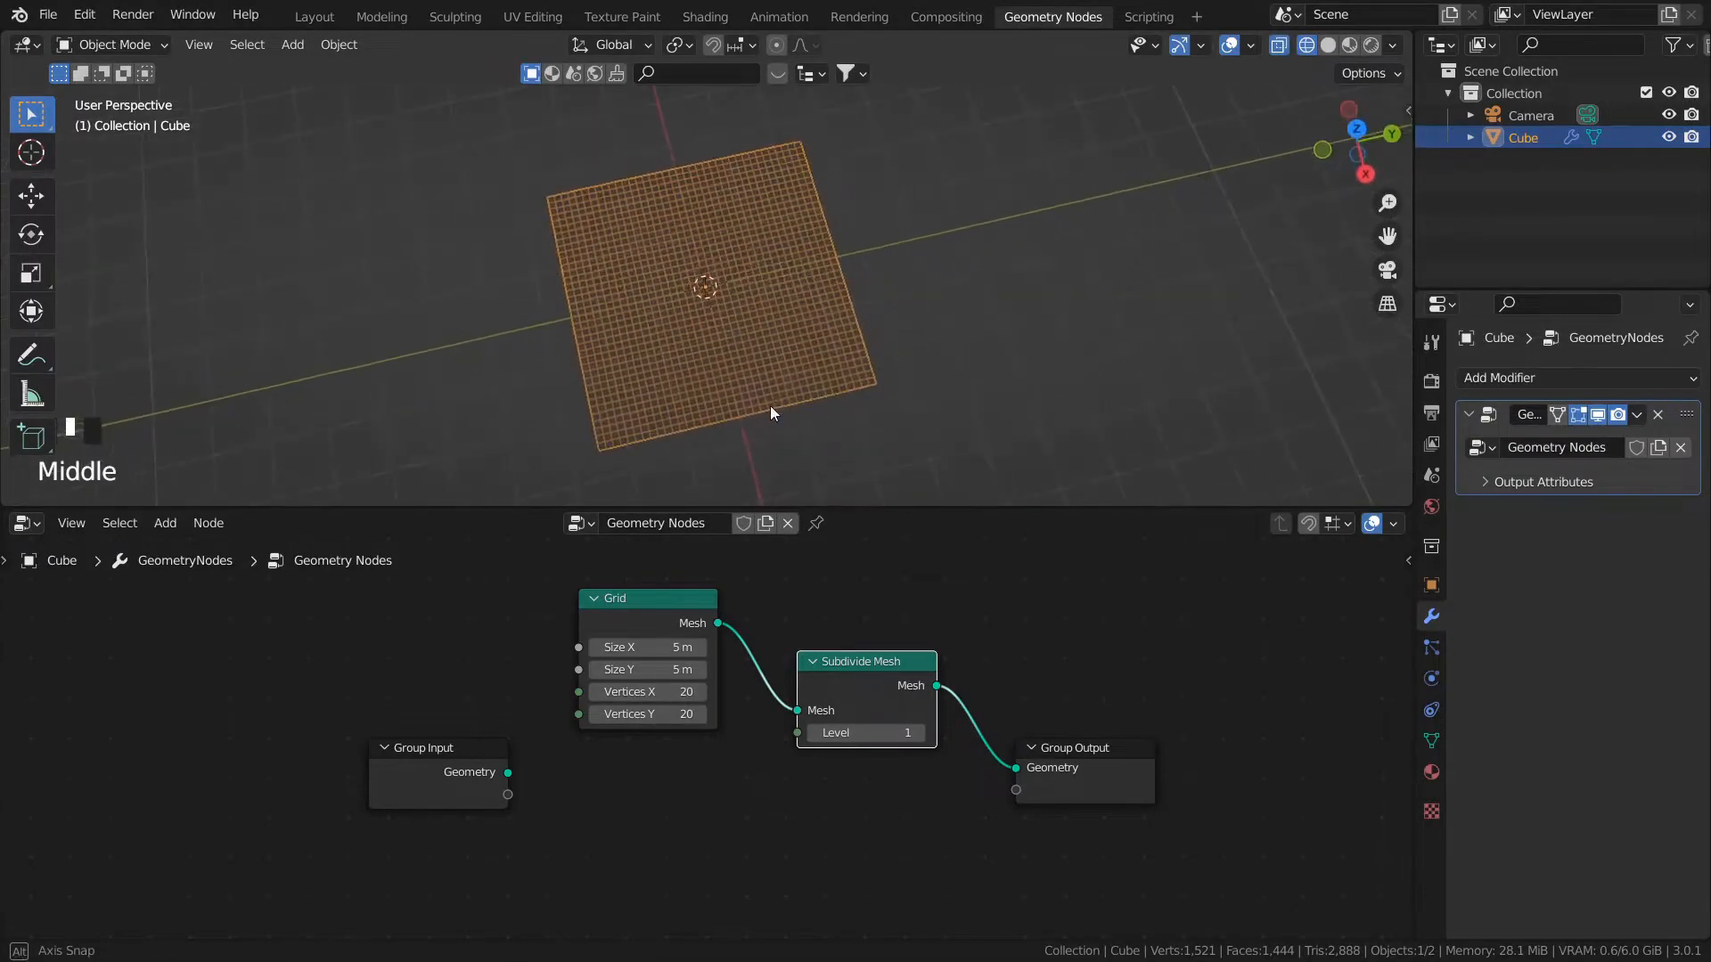
pyautogui.scroll(2, 745, 406)
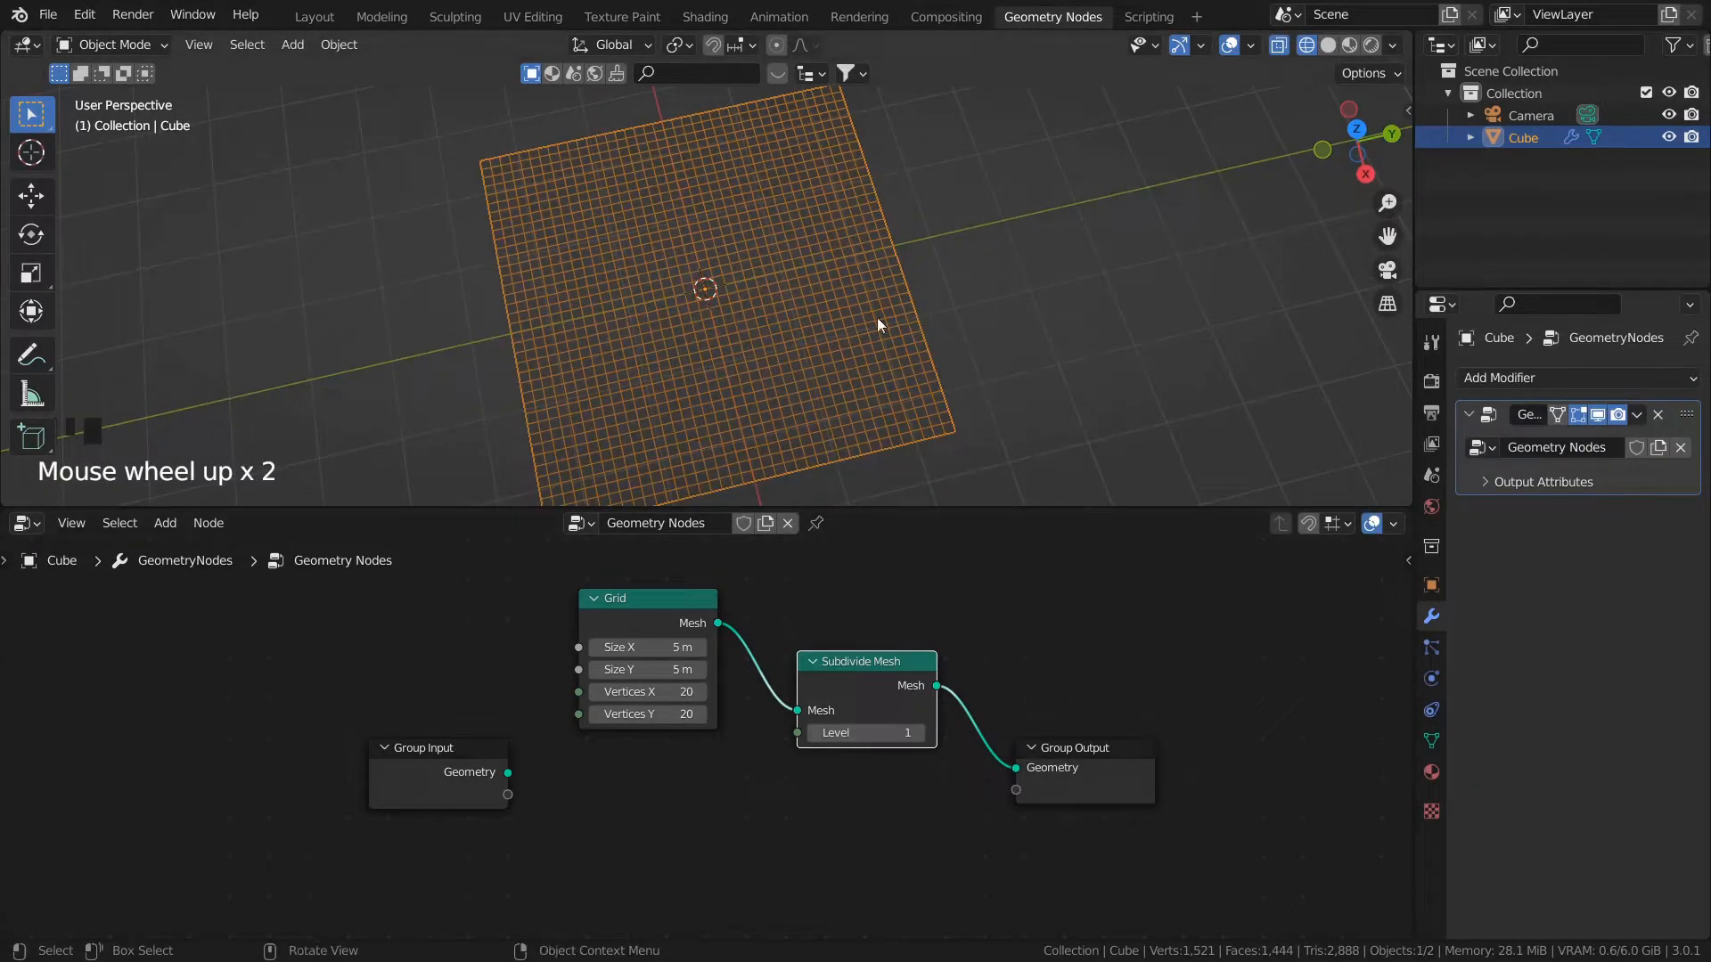
pyautogui.click(920, 745)
pyautogui.click(921, 745)
pyautogui.click(920, 745)
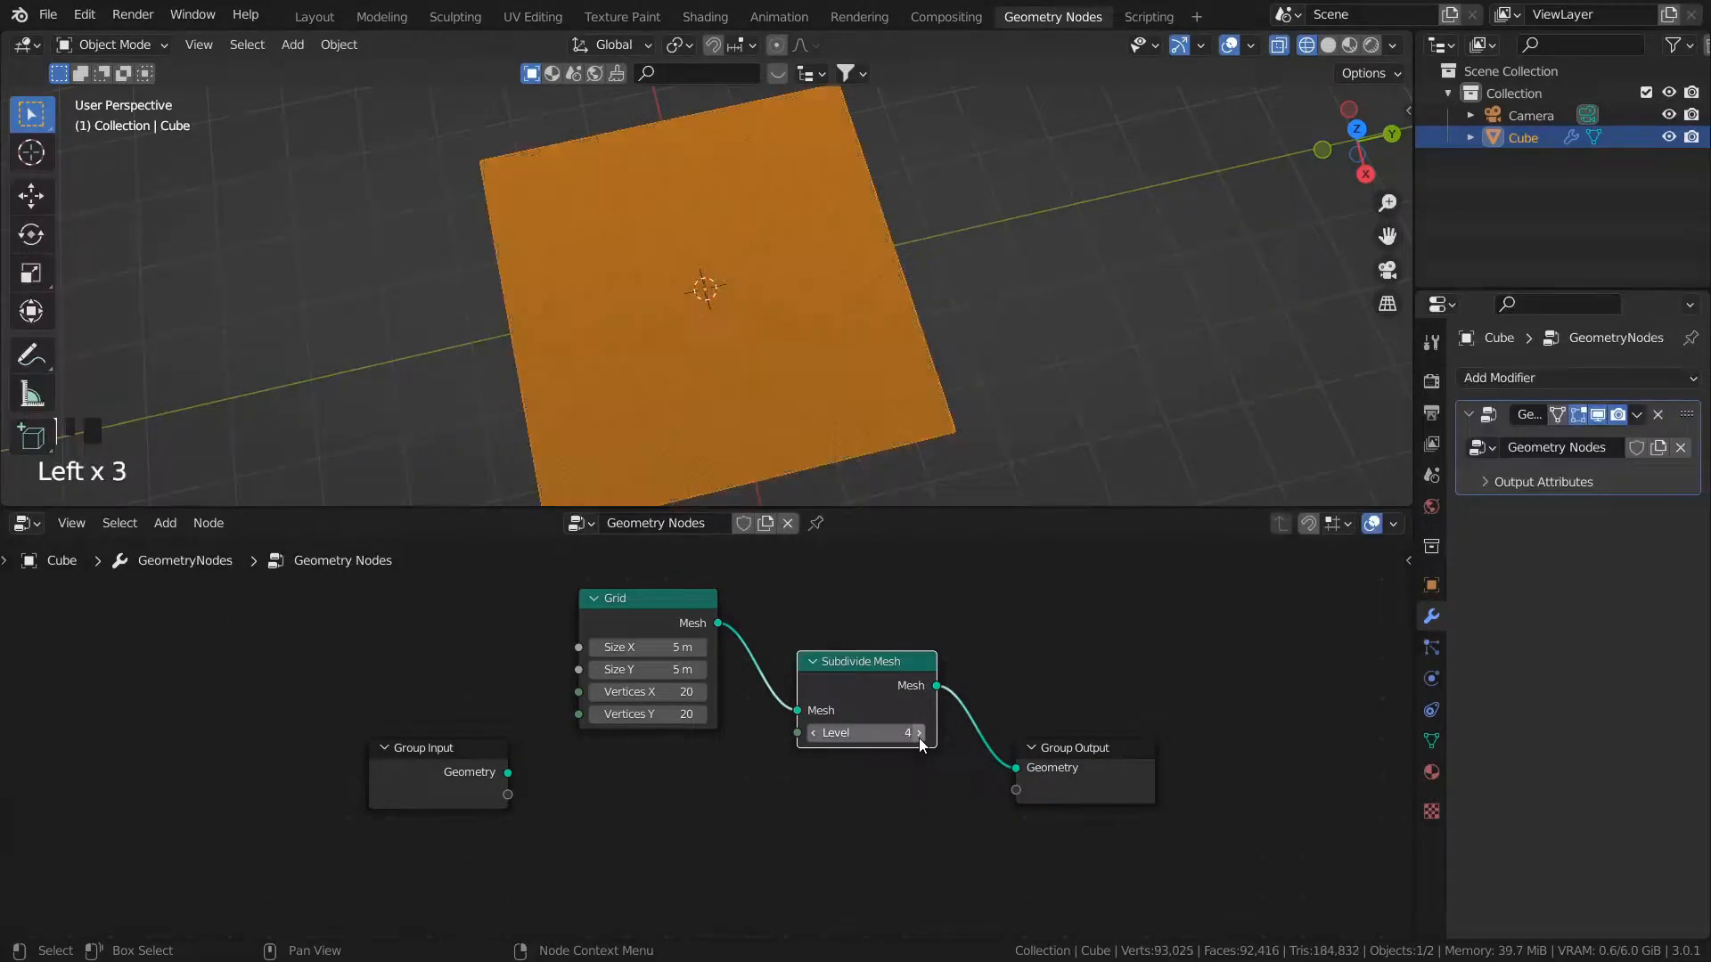
# Step: Inspect the dense wireframe and return the viewport to solid shading
pyautogui.moveTo(736, 368)
pyautogui.mouseDown(button='middle')
pyautogui.moveTo(777, 248)
pyautogui.moveTo(821, 302)
pyautogui.moveTo(762, 353)
pyautogui.moveTo(783, 353)
pyautogui.mouseUp(button='middle')
pyautogui.scroll(2, 762, 353)
pyautogui.press('z')
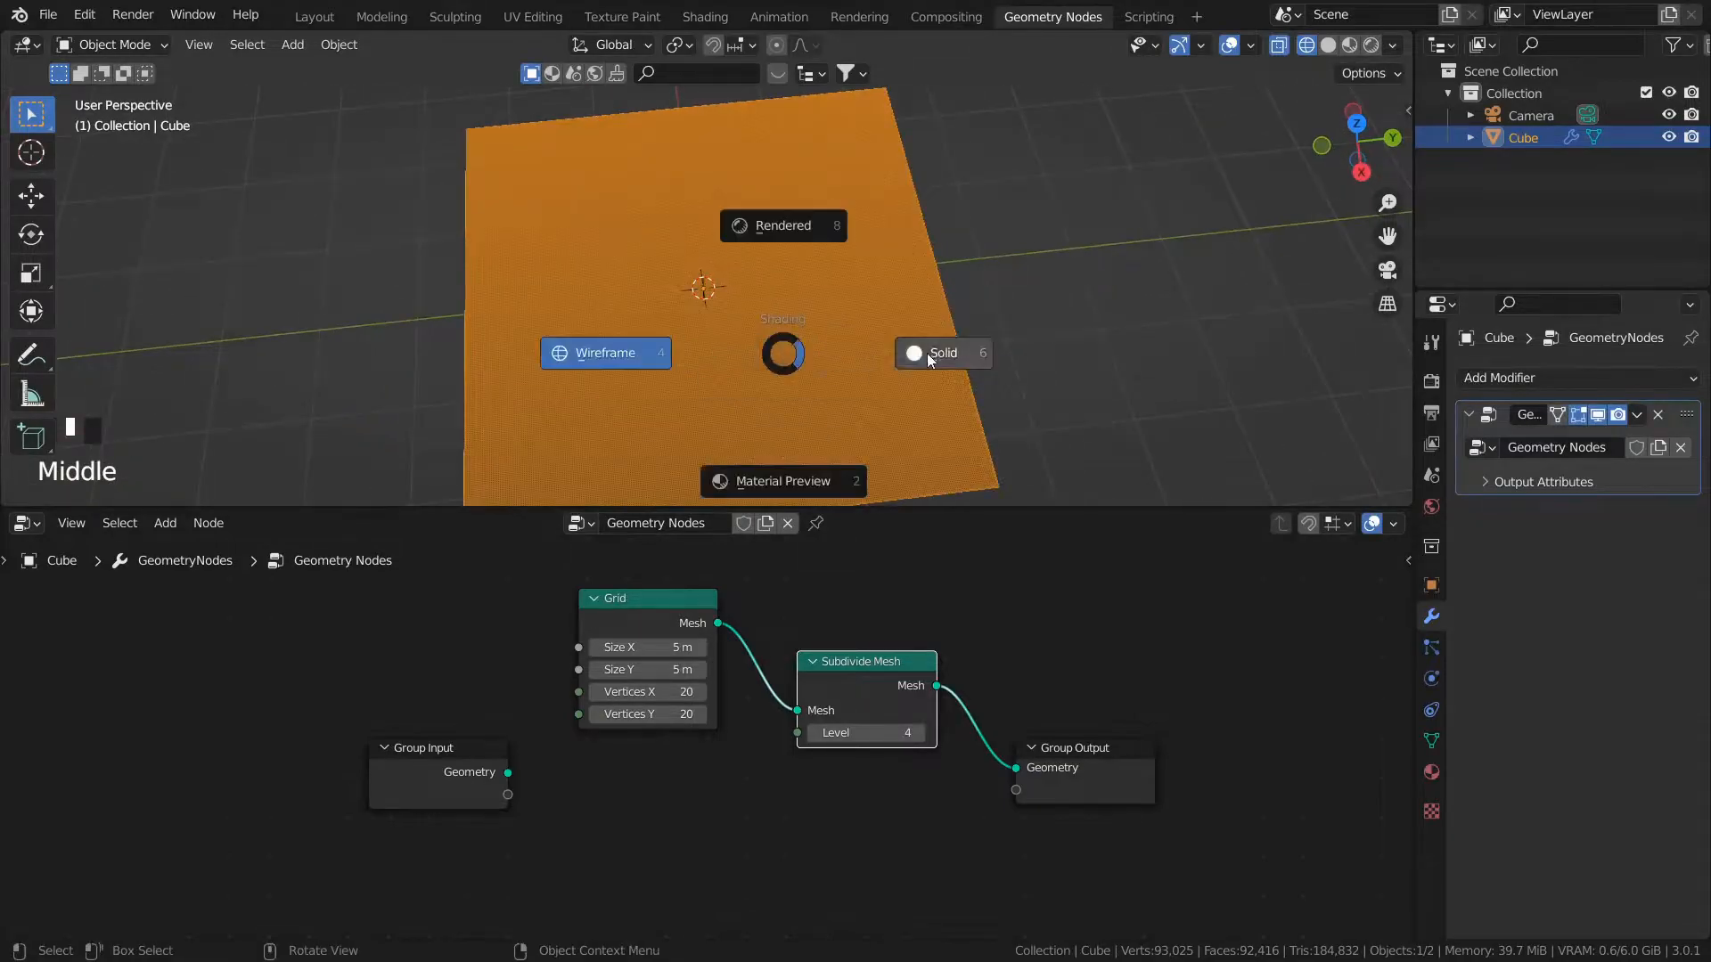
pyautogui.scroll(-2, 1025, 462)
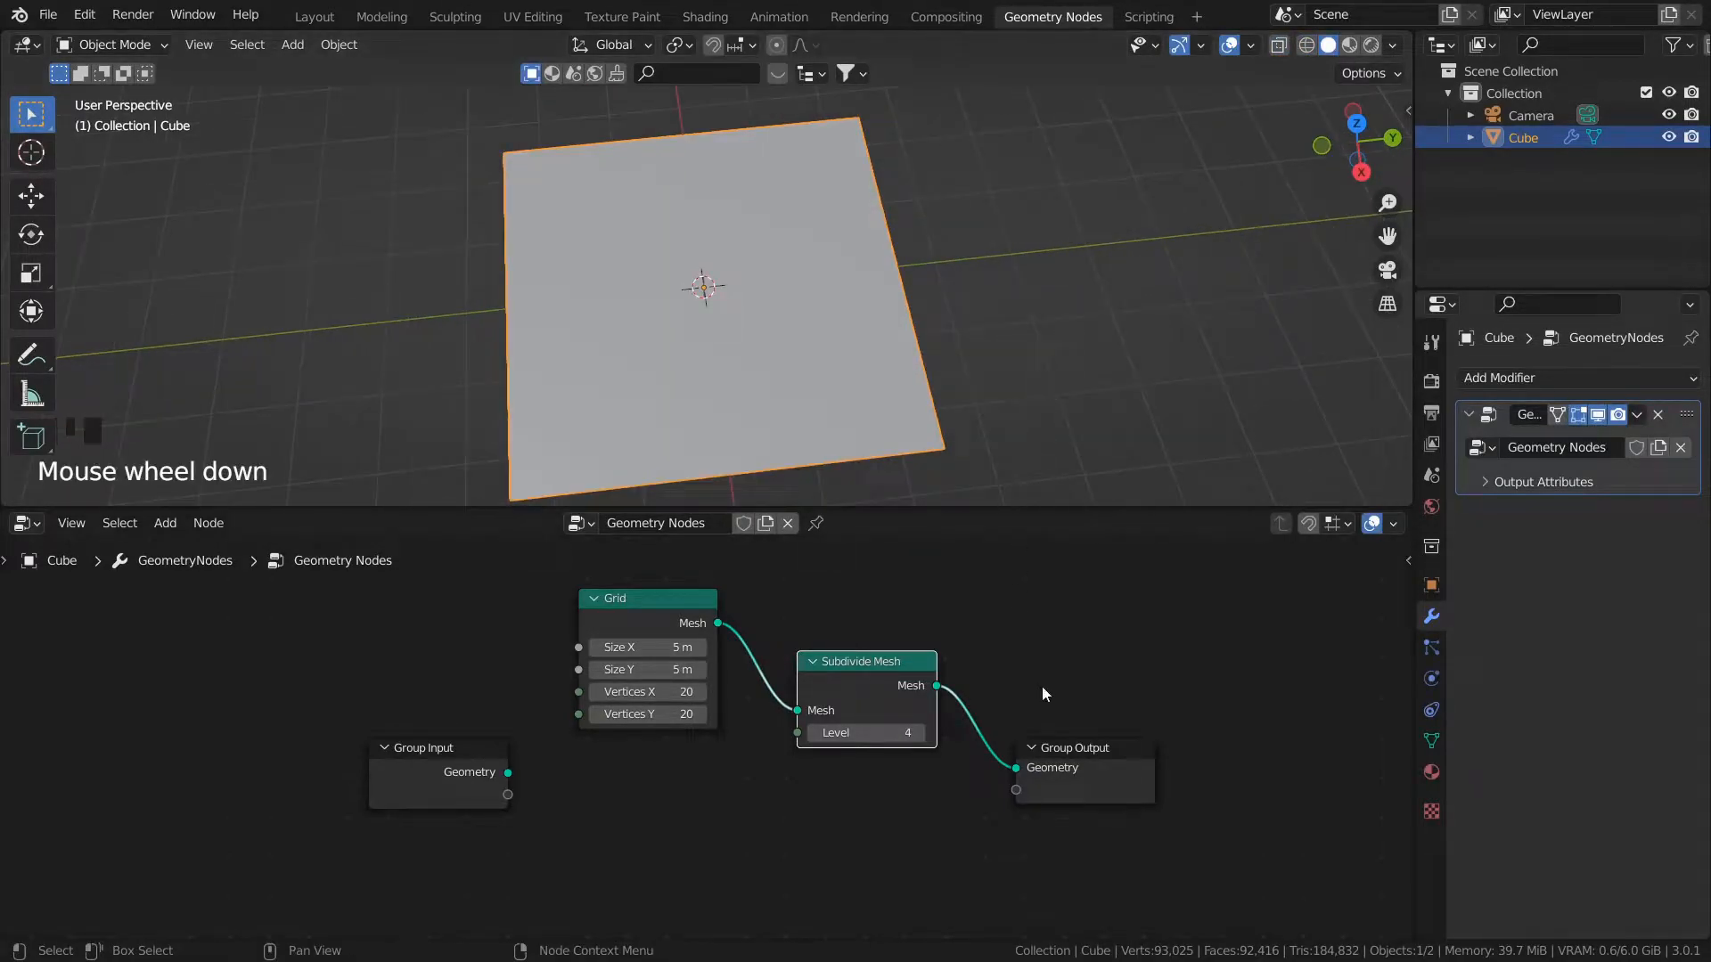
# Step: Add a Magic Texture node below the Grid node
pyautogui.moveTo(1018, 705); pyautogui.dragTo(1055, 660, button='middle')
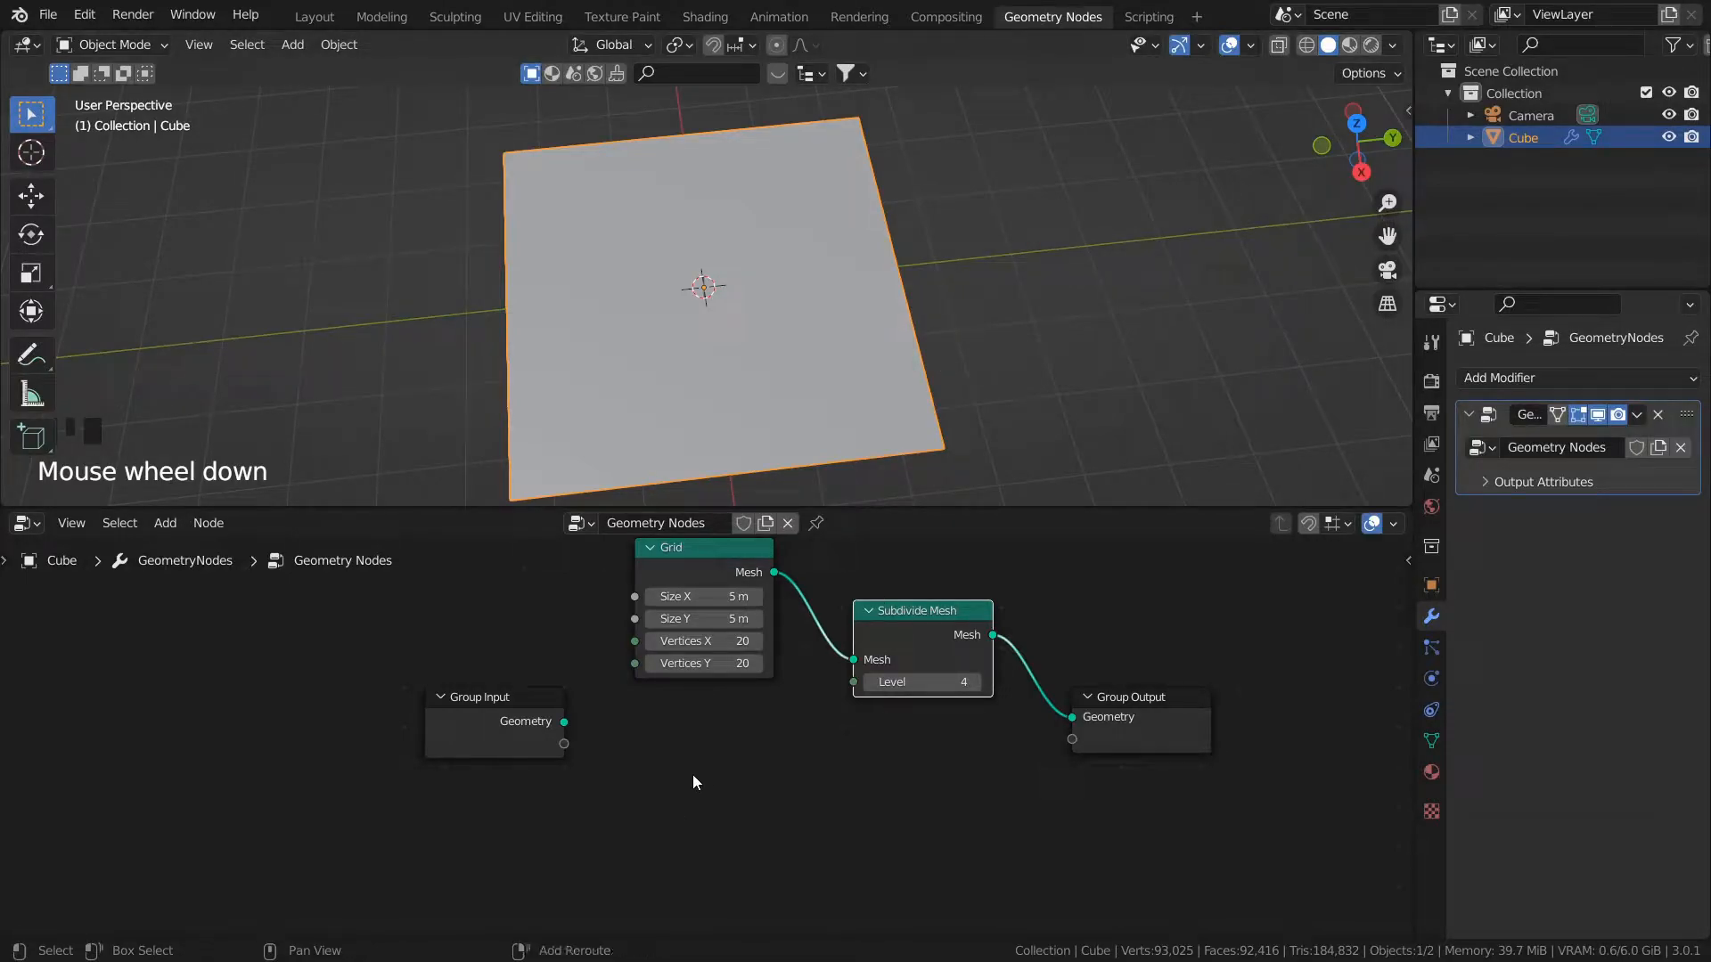
pyautogui.hotkey('shift', 'a')
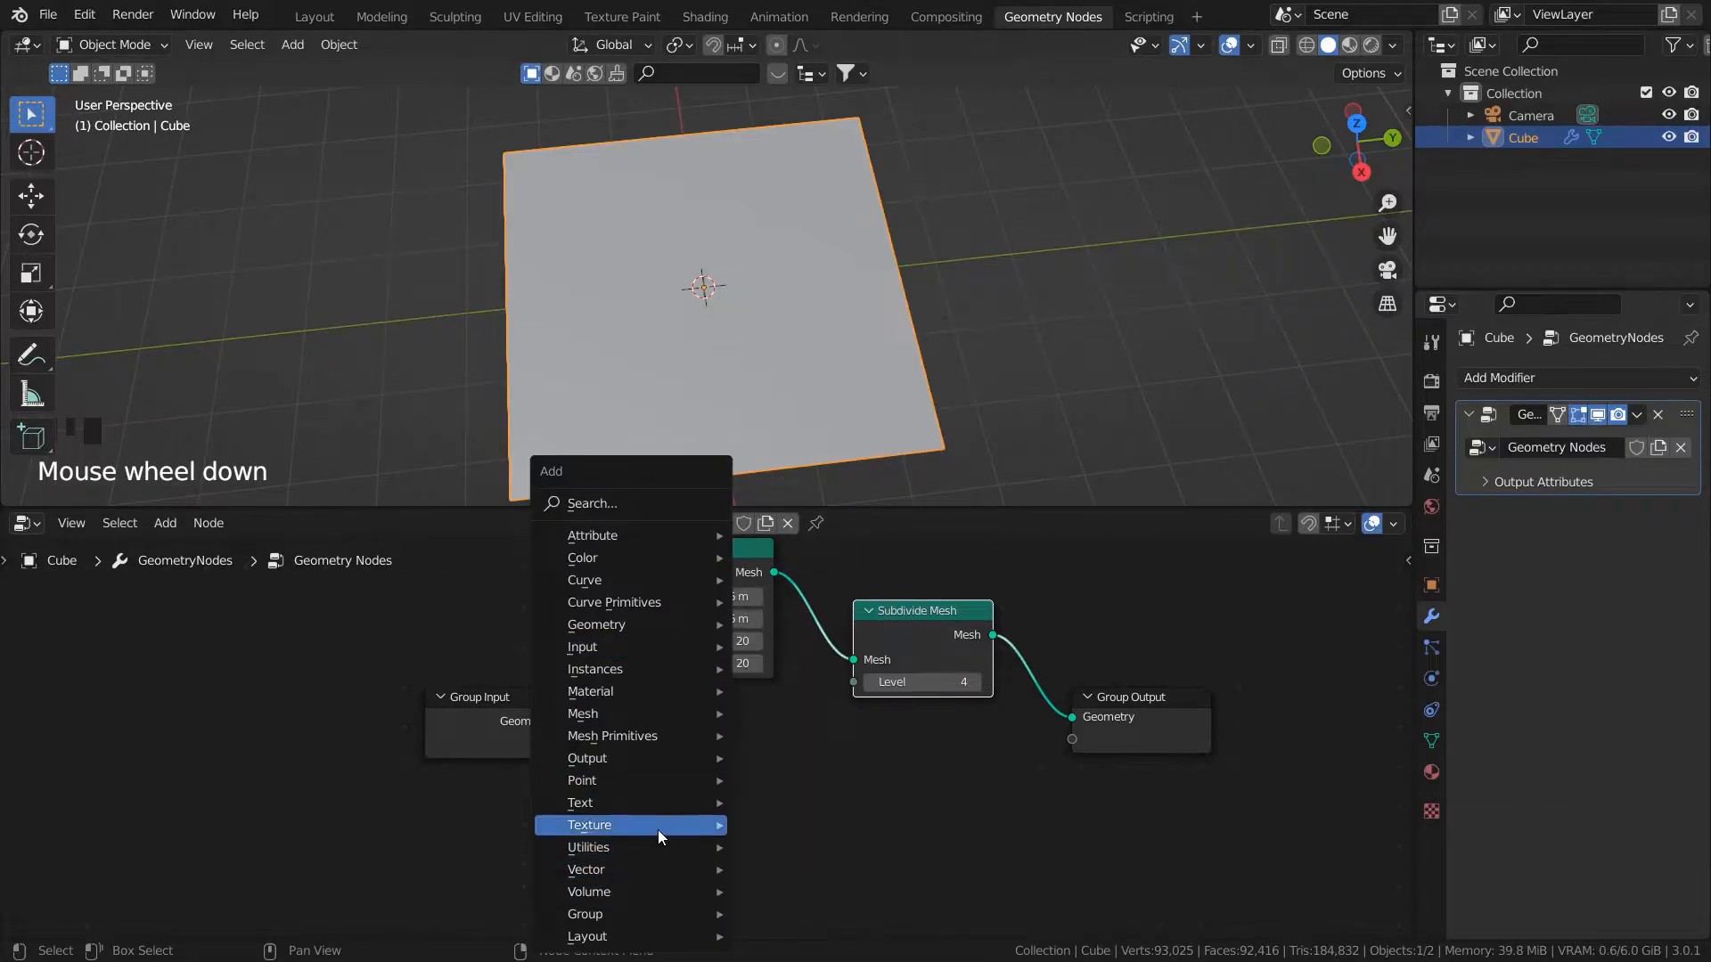
pyautogui.moveTo(657, 829)
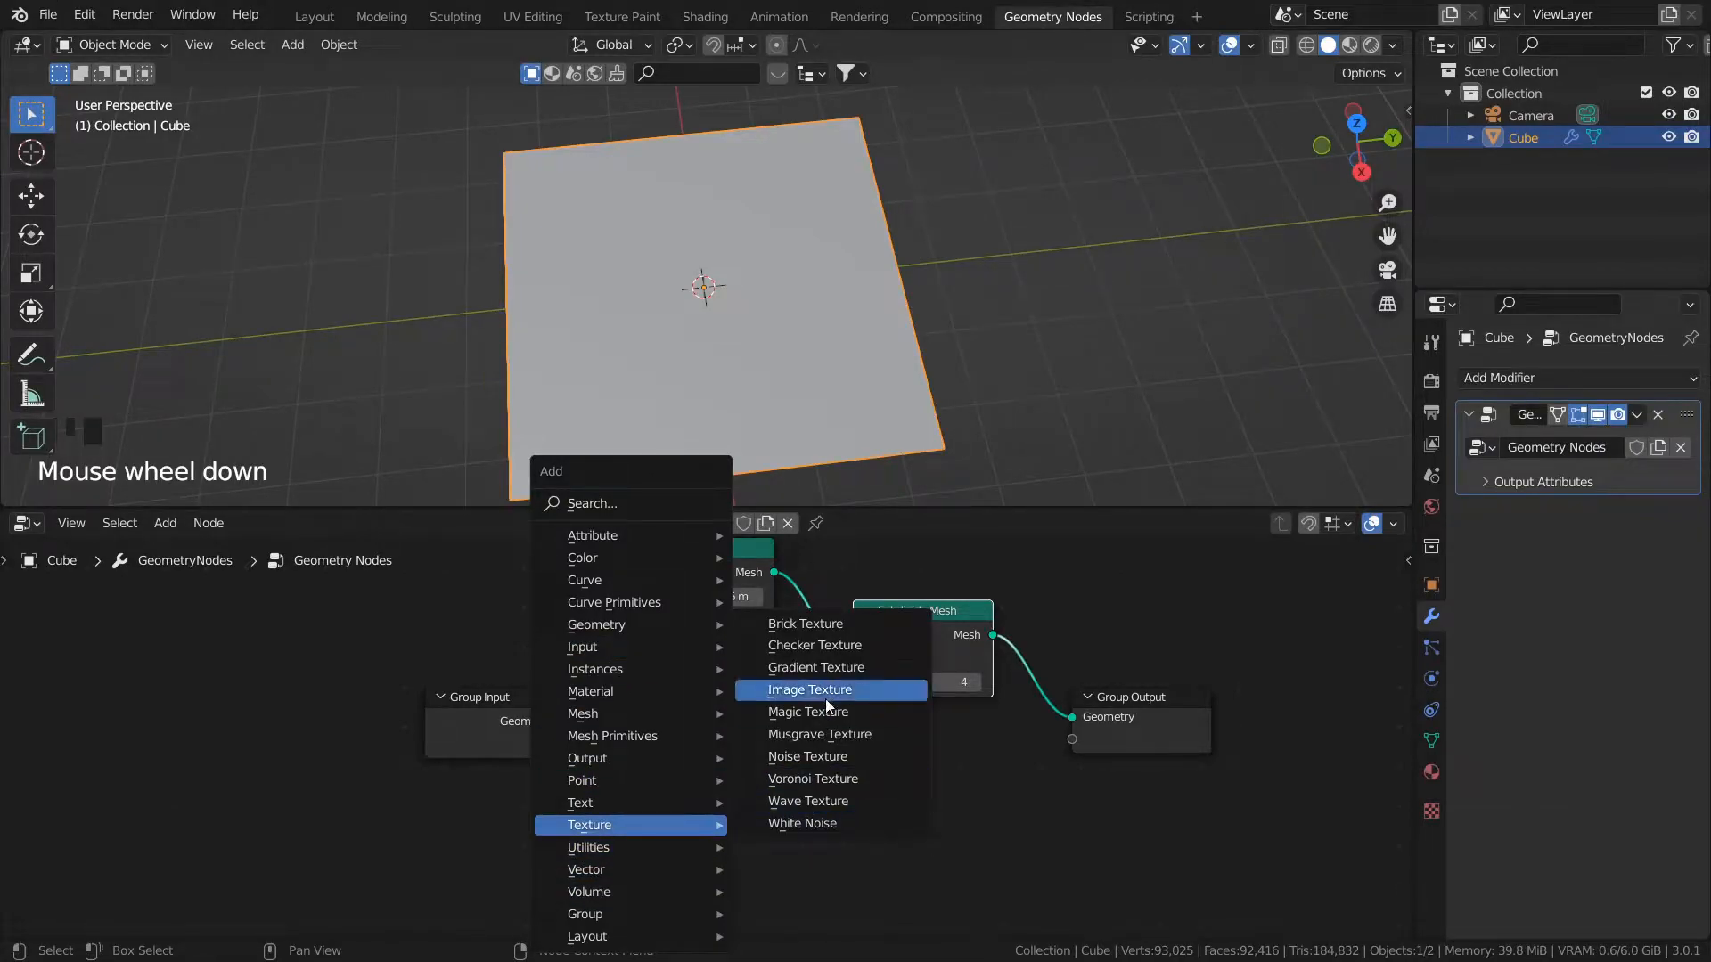
pyautogui.click(810, 716)
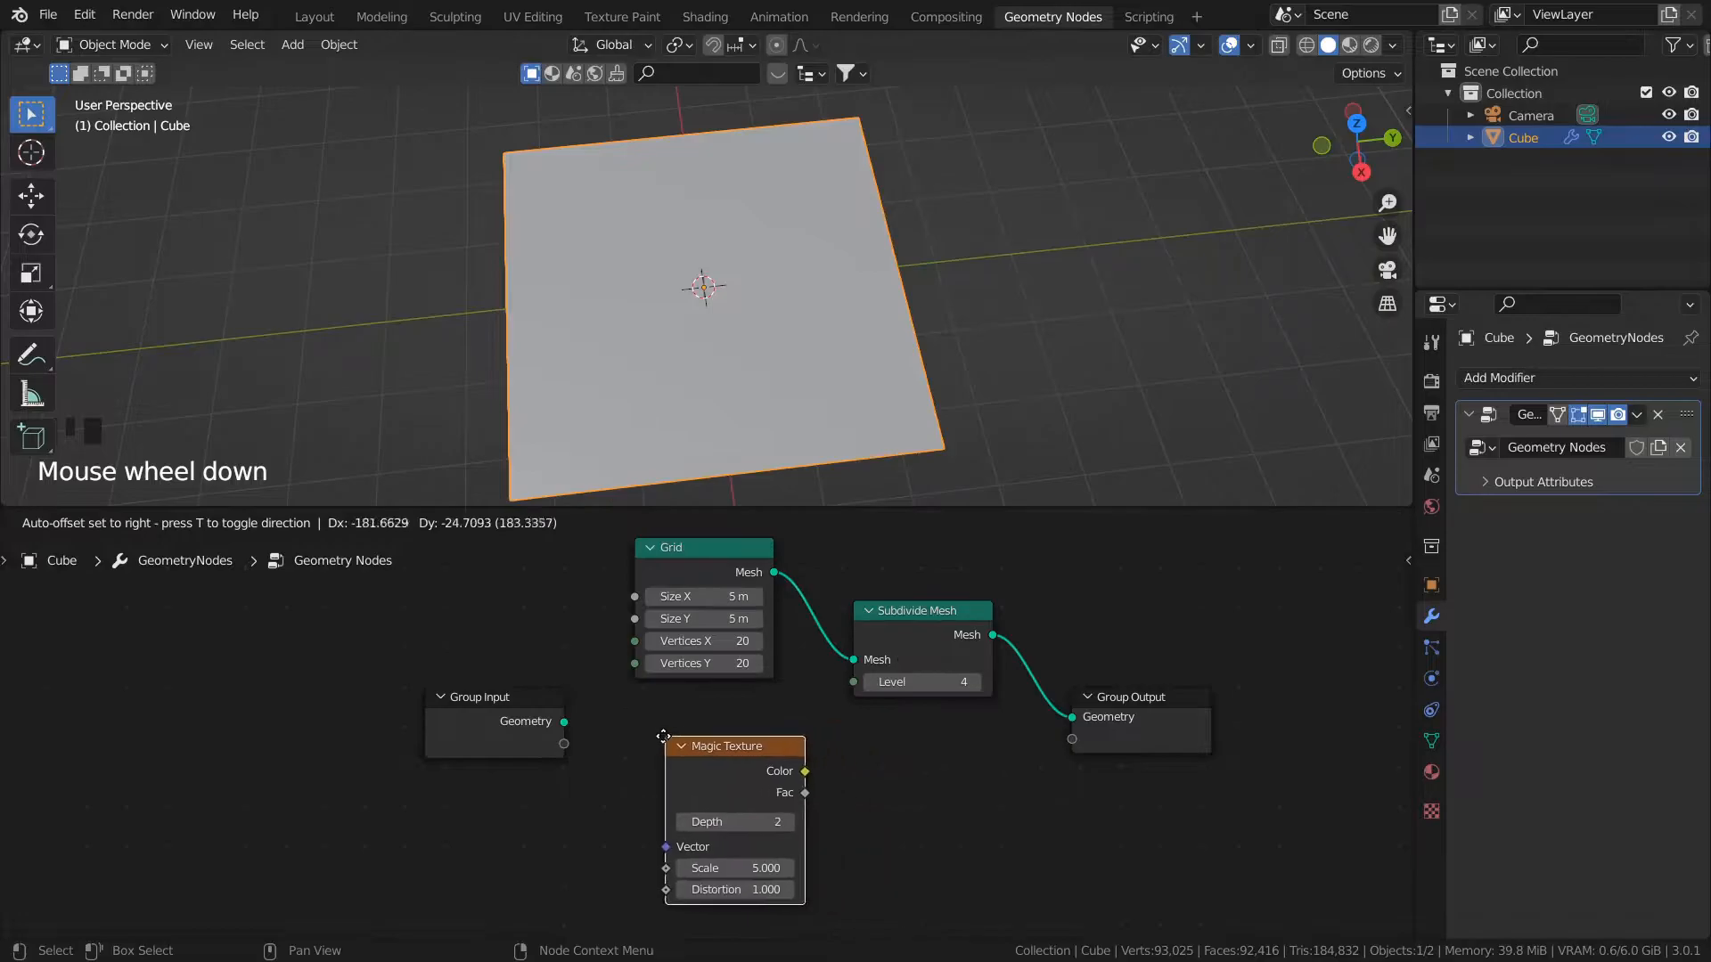
pyautogui.click(632, 737)
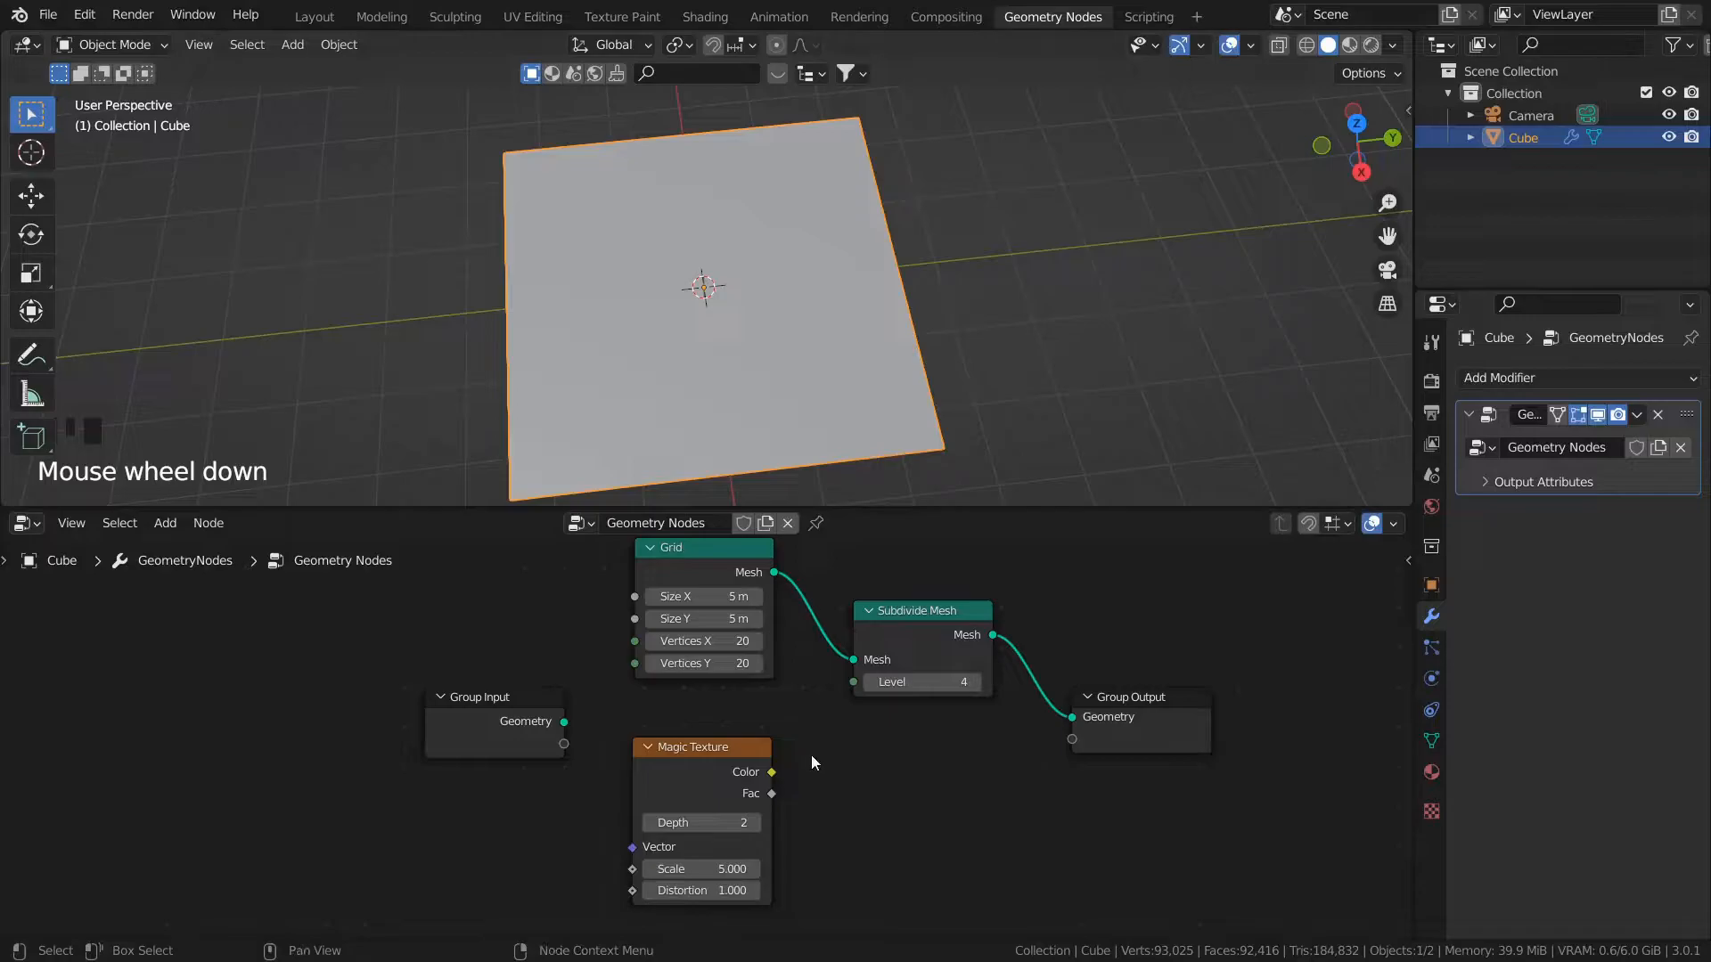
# Step: Move the Subdivide Mesh and Group Output nodes together farther away from the Grid node to make room
pyautogui.moveTo(949, 577); pyautogui.dragTo(1159, 831)
pyautogui.moveTo(908, 606); pyautogui.dragTo(1047, 618)
pyautogui.click(881, 742)
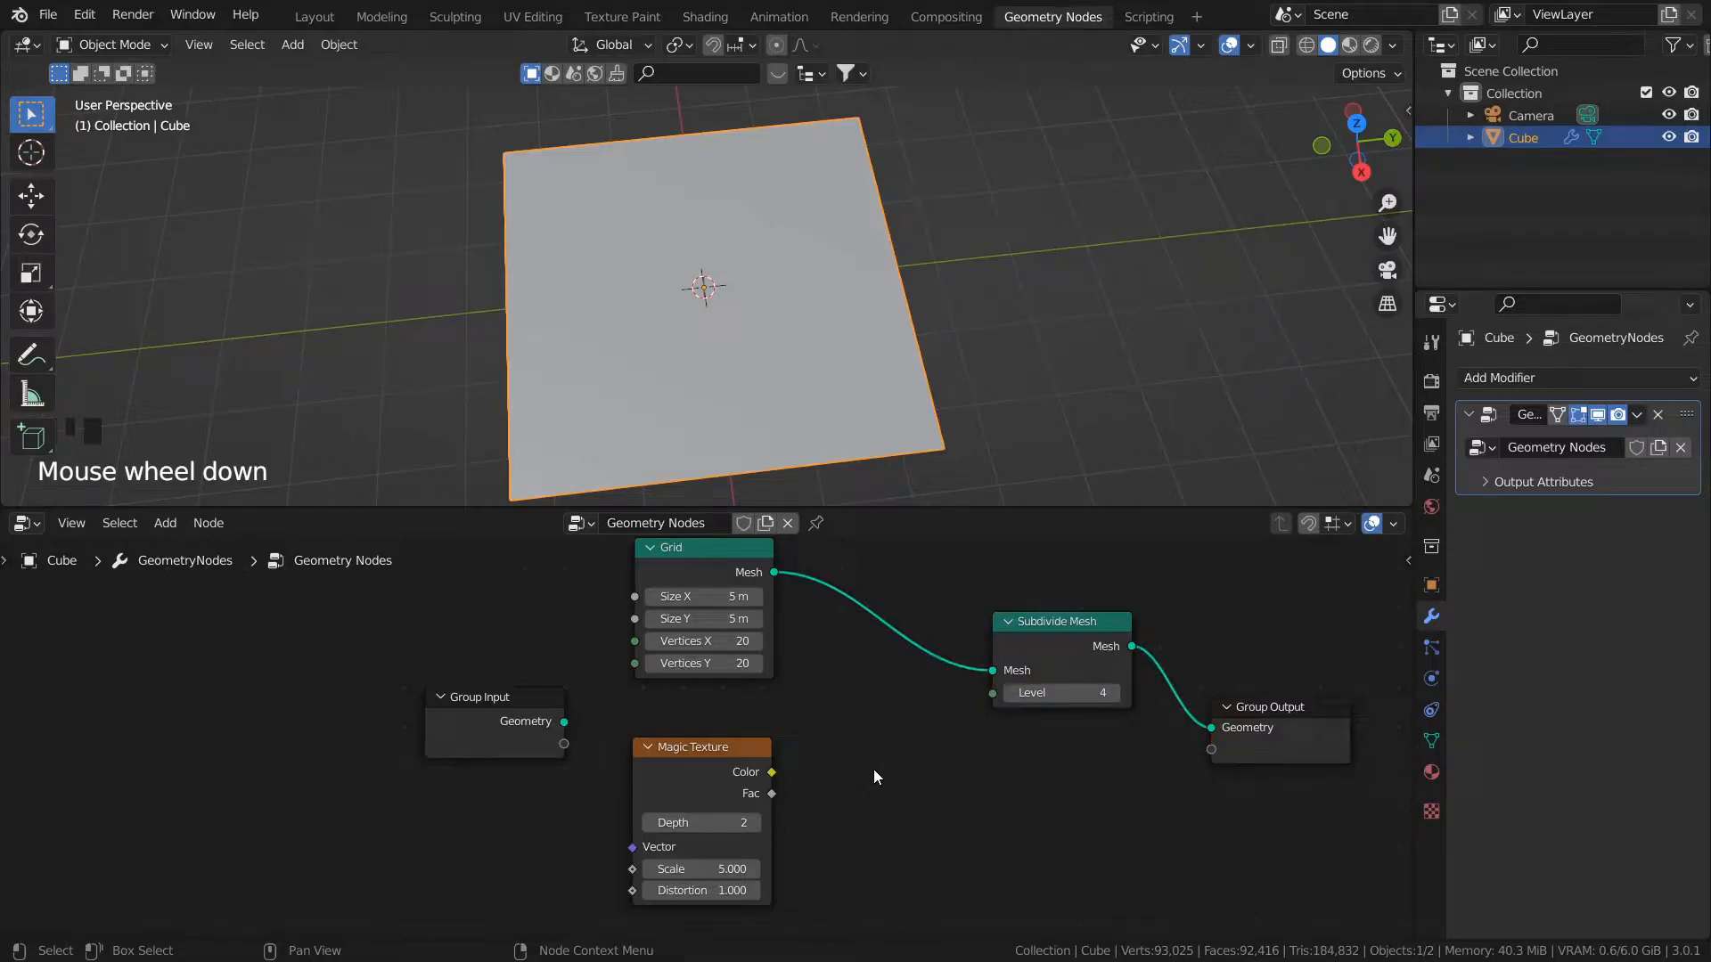
# Step: Insert a Set Position node on the link between Subdivide Mesh and Group Output
pyautogui.hotkey('shift', 'a')
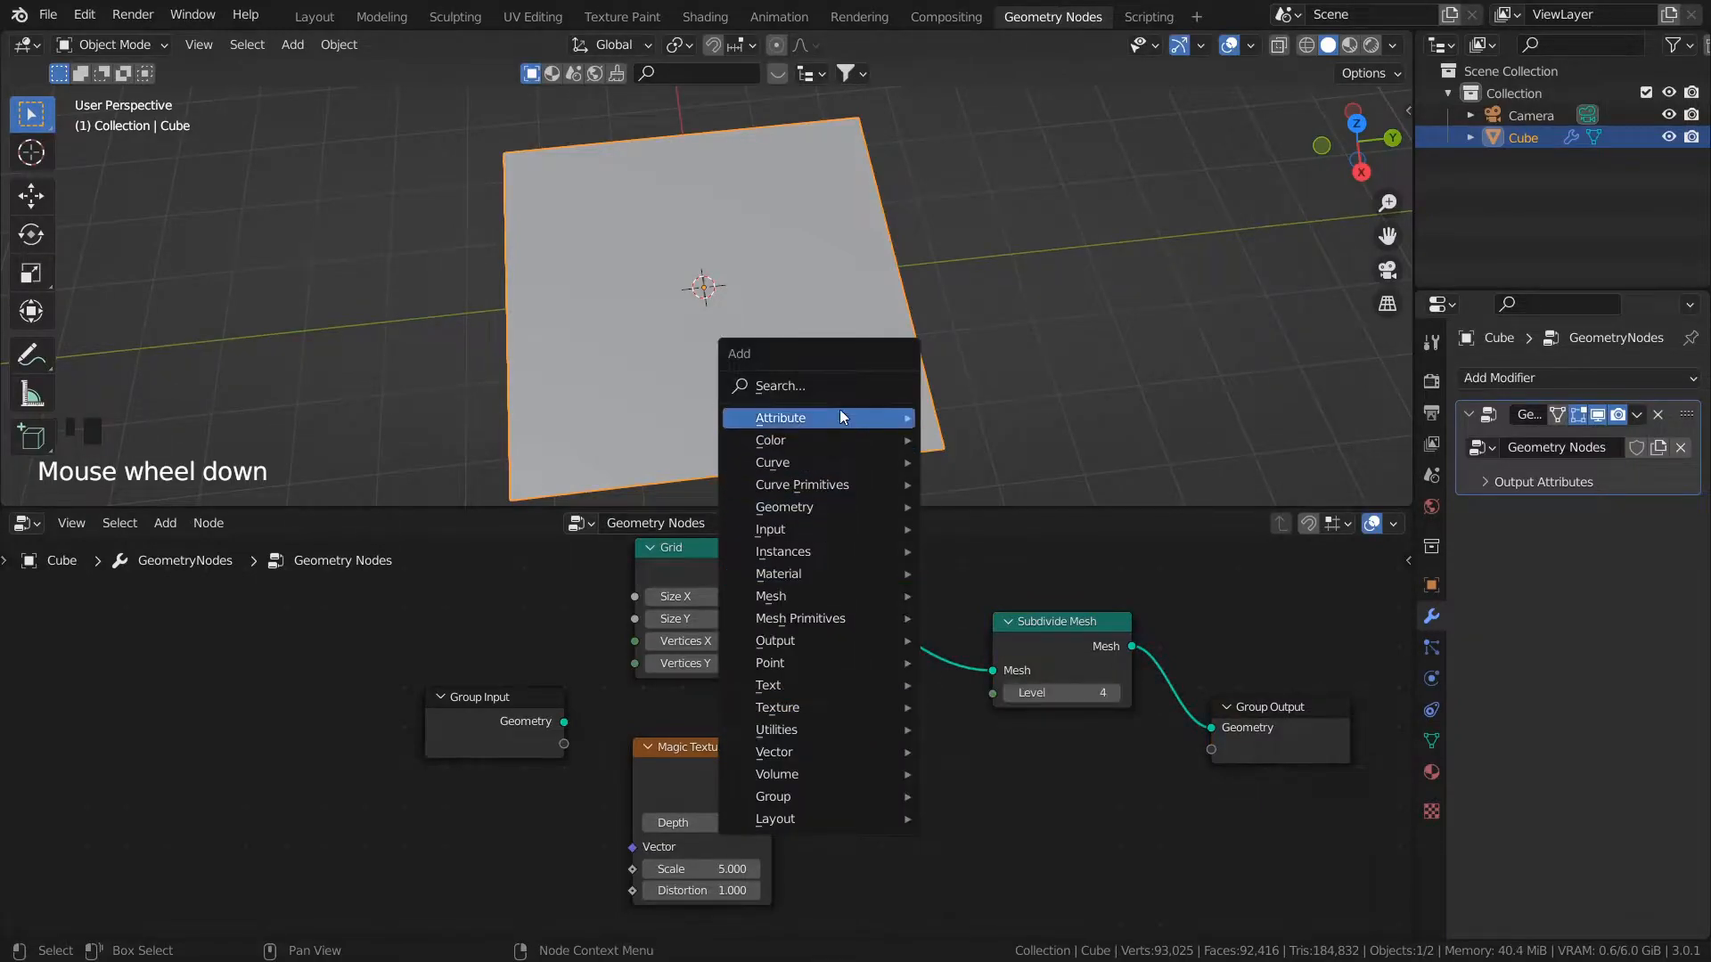
pyautogui.click(805, 381)
pyautogui.write('set')
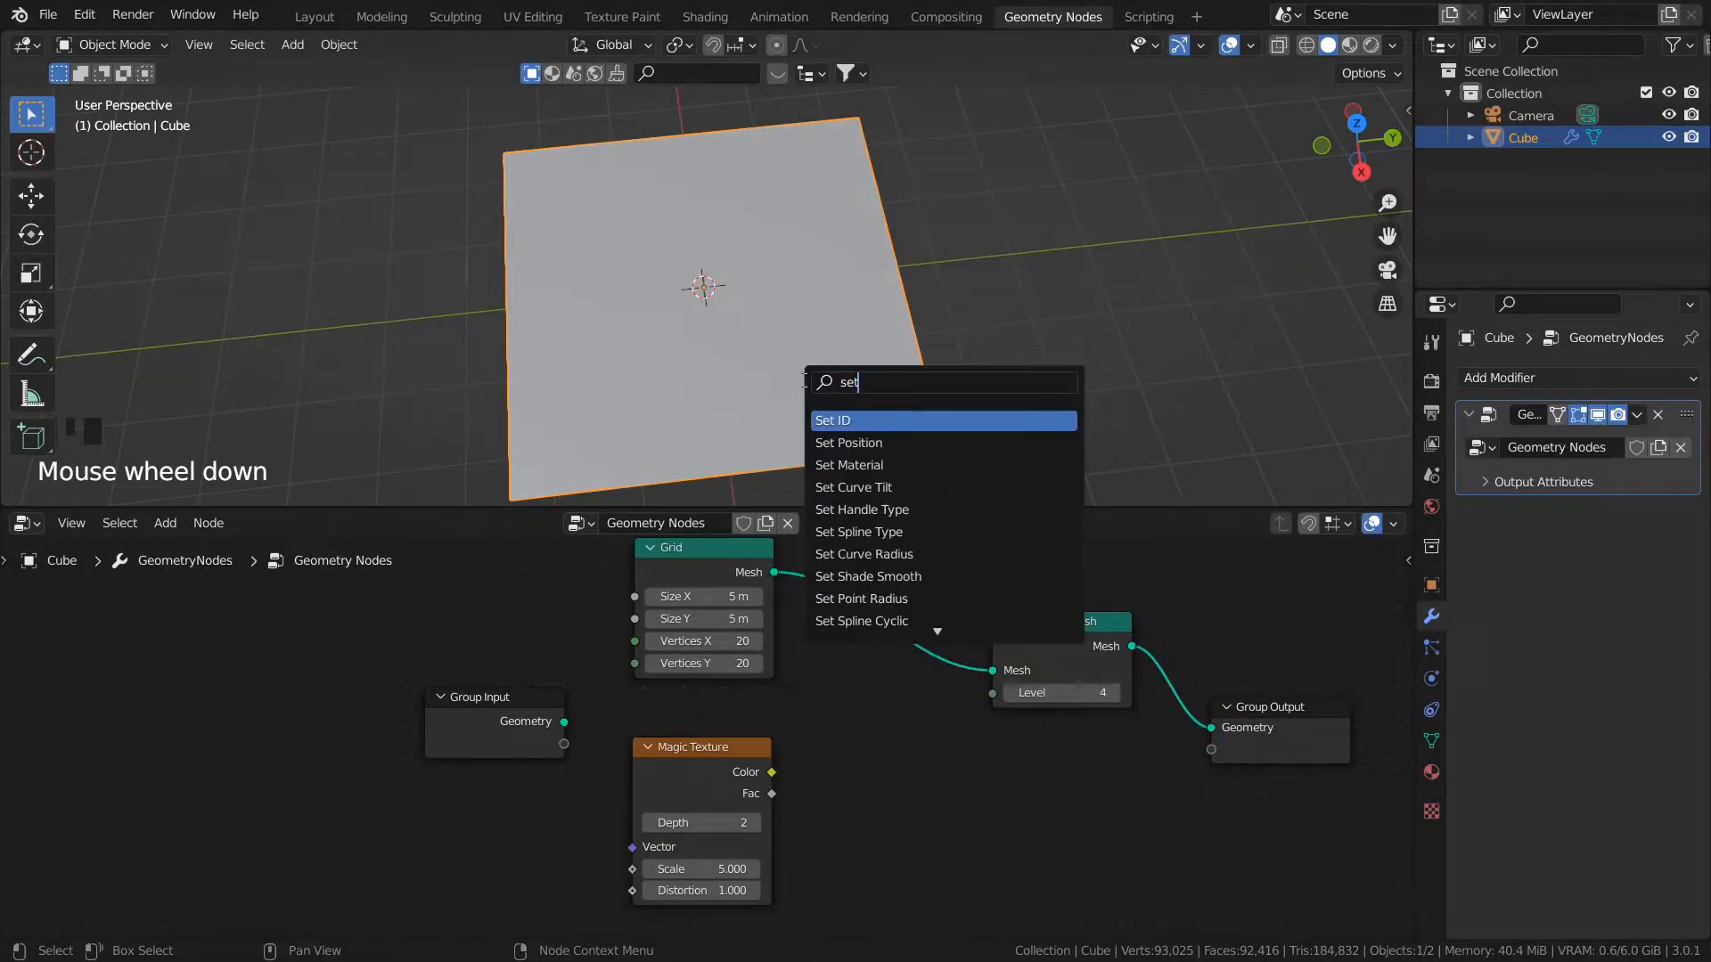
pyautogui.press('Down')
pyautogui.press('Return')
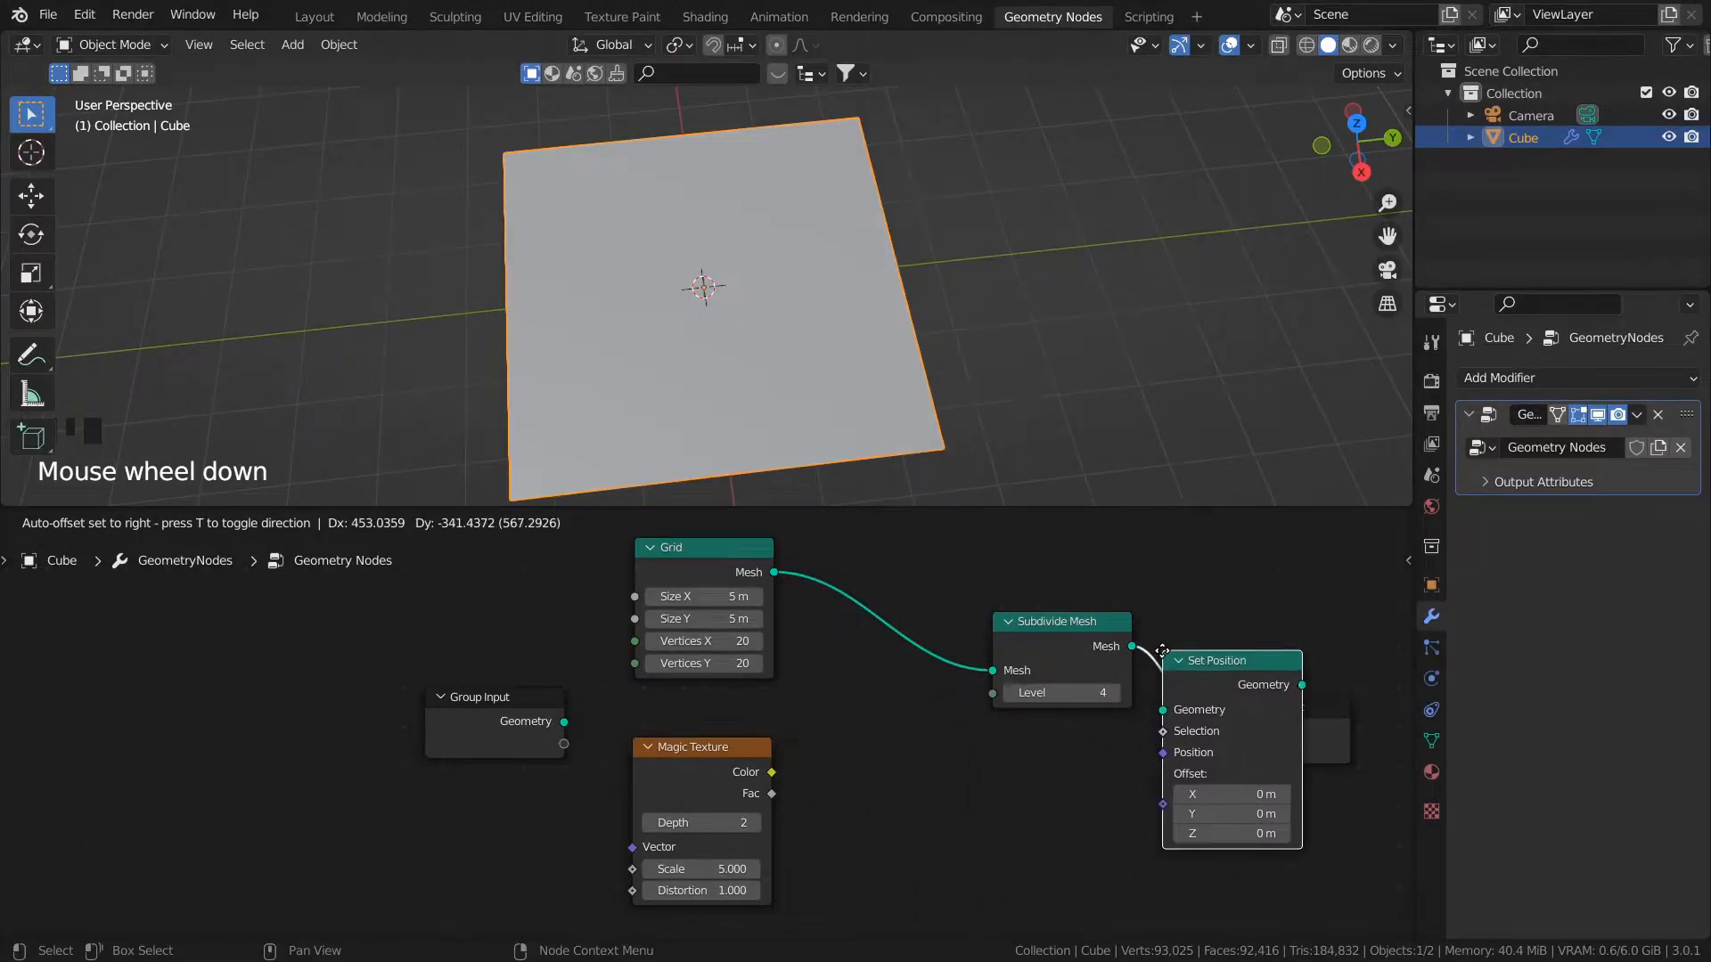
pyautogui.click(1162, 651)
# Step: Move the Magic Texture node slightly lower and connect its Fac output to the Set Position node's Offset input
pyautogui.moveTo(922, 786); pyautogui.dragTo(694, 711, button='middle')
pyautogui.scroll(-1, 924, 797)
pyautogui.moveTo(522, 672); pyautogui.dragTo(534, 717)
pyautogui.click(661, 740)
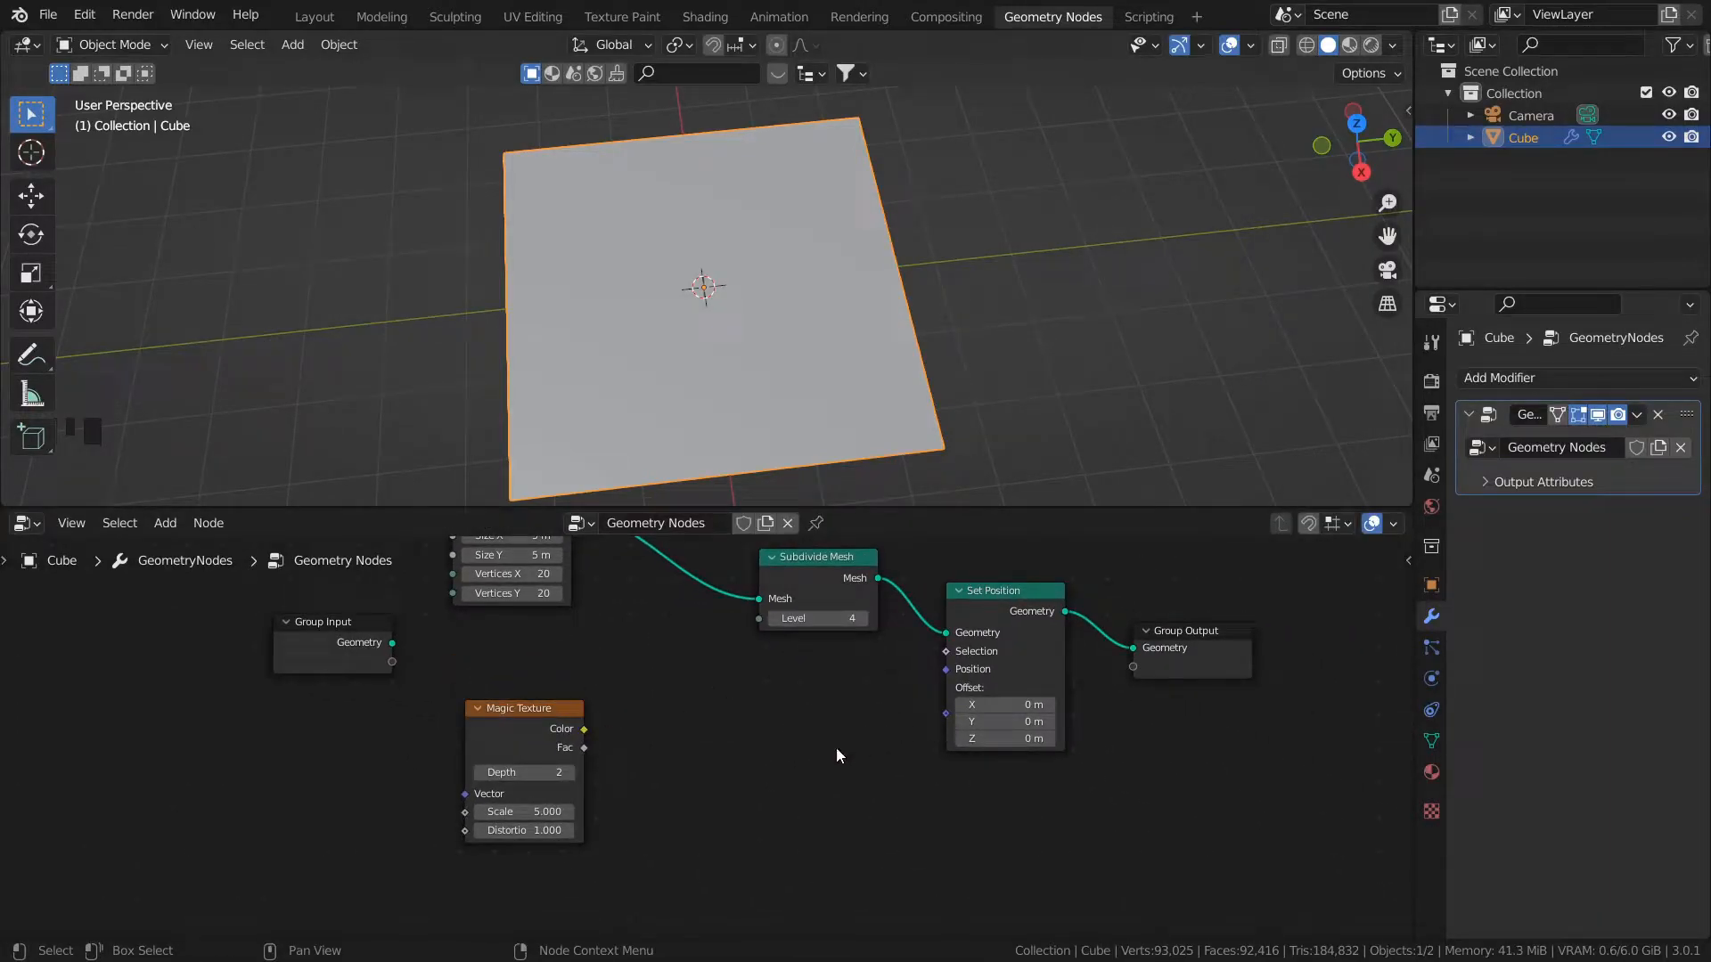
pyautogui.moveTo(586, 747); pyautogui.dragTo(947, 713)
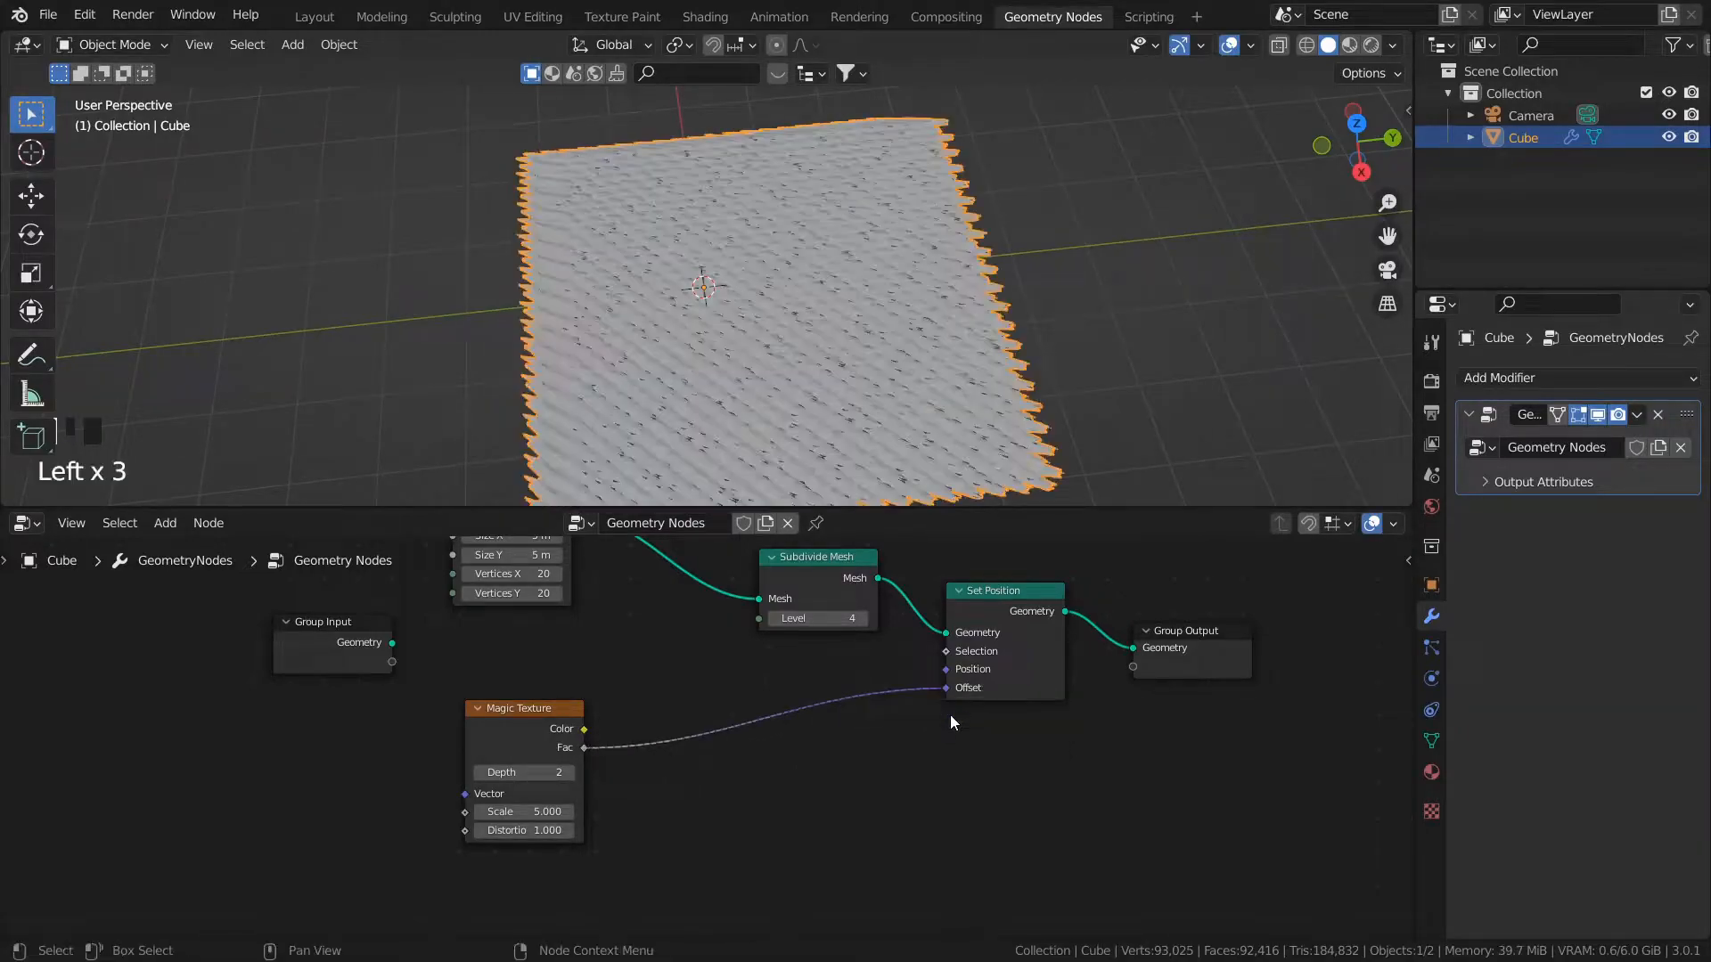
# Step: Insert a Combine XYZ node on the link between the Magic Texture and Set Position nodes
pyautogui.moveTo(852, 292); pyautogui.dragTo(884, 200, button='middle')
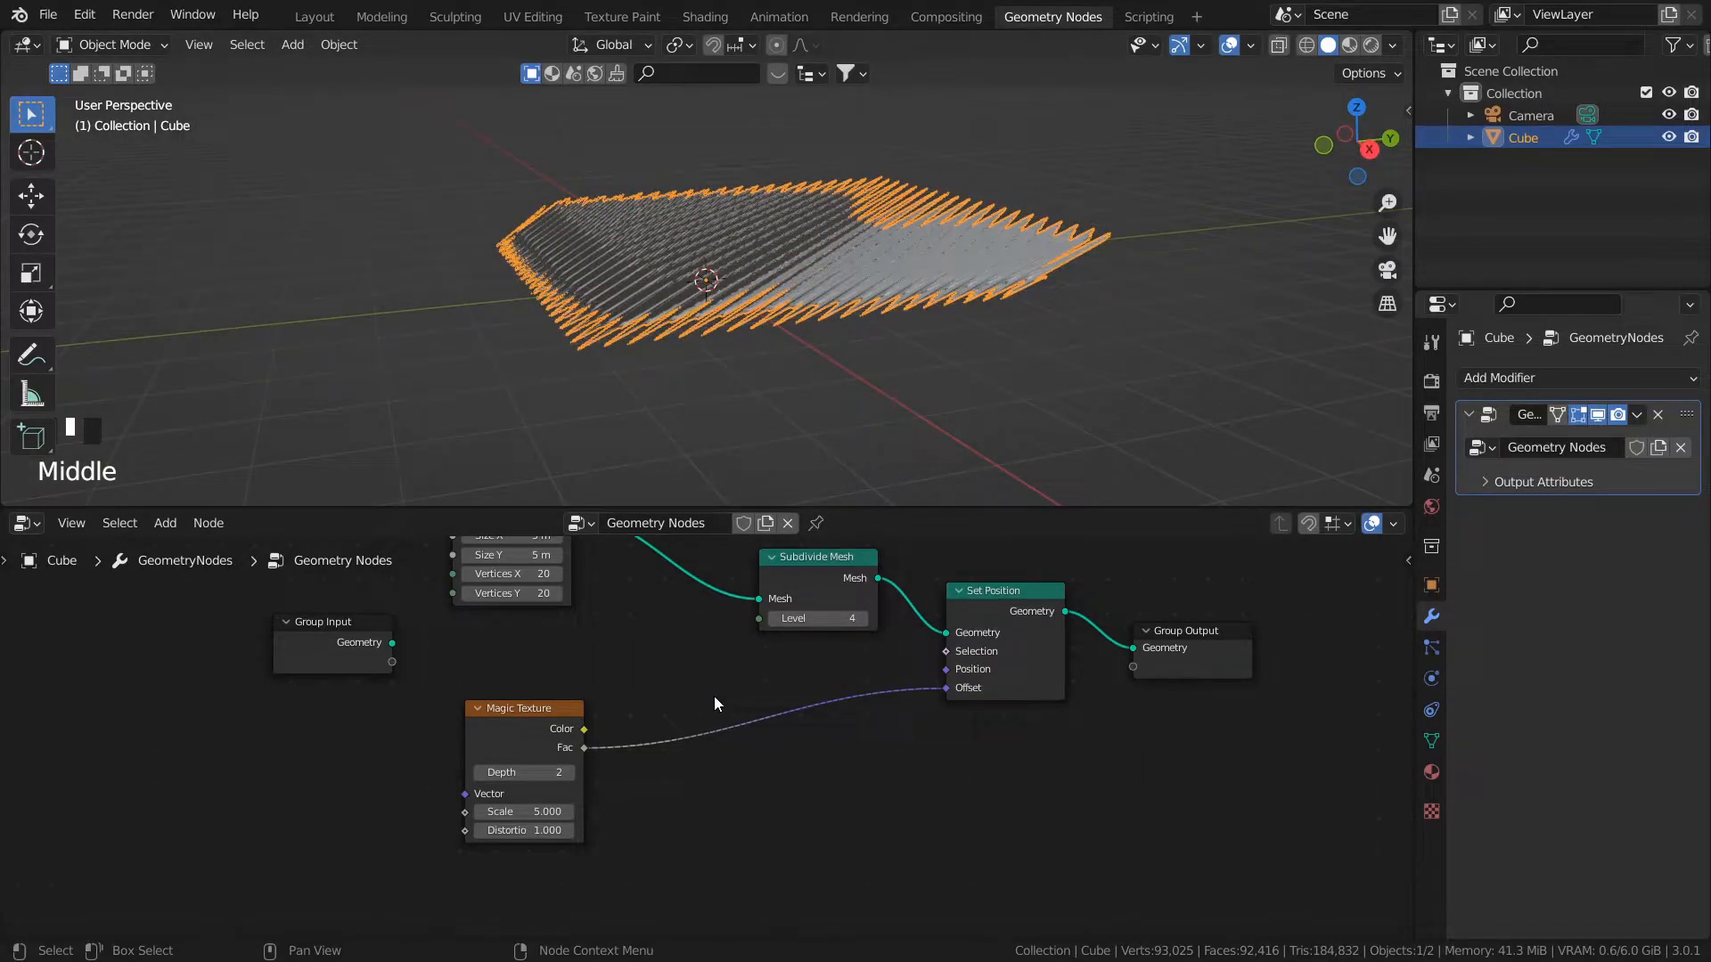
pyautogui.hotkey('shift', 'a')
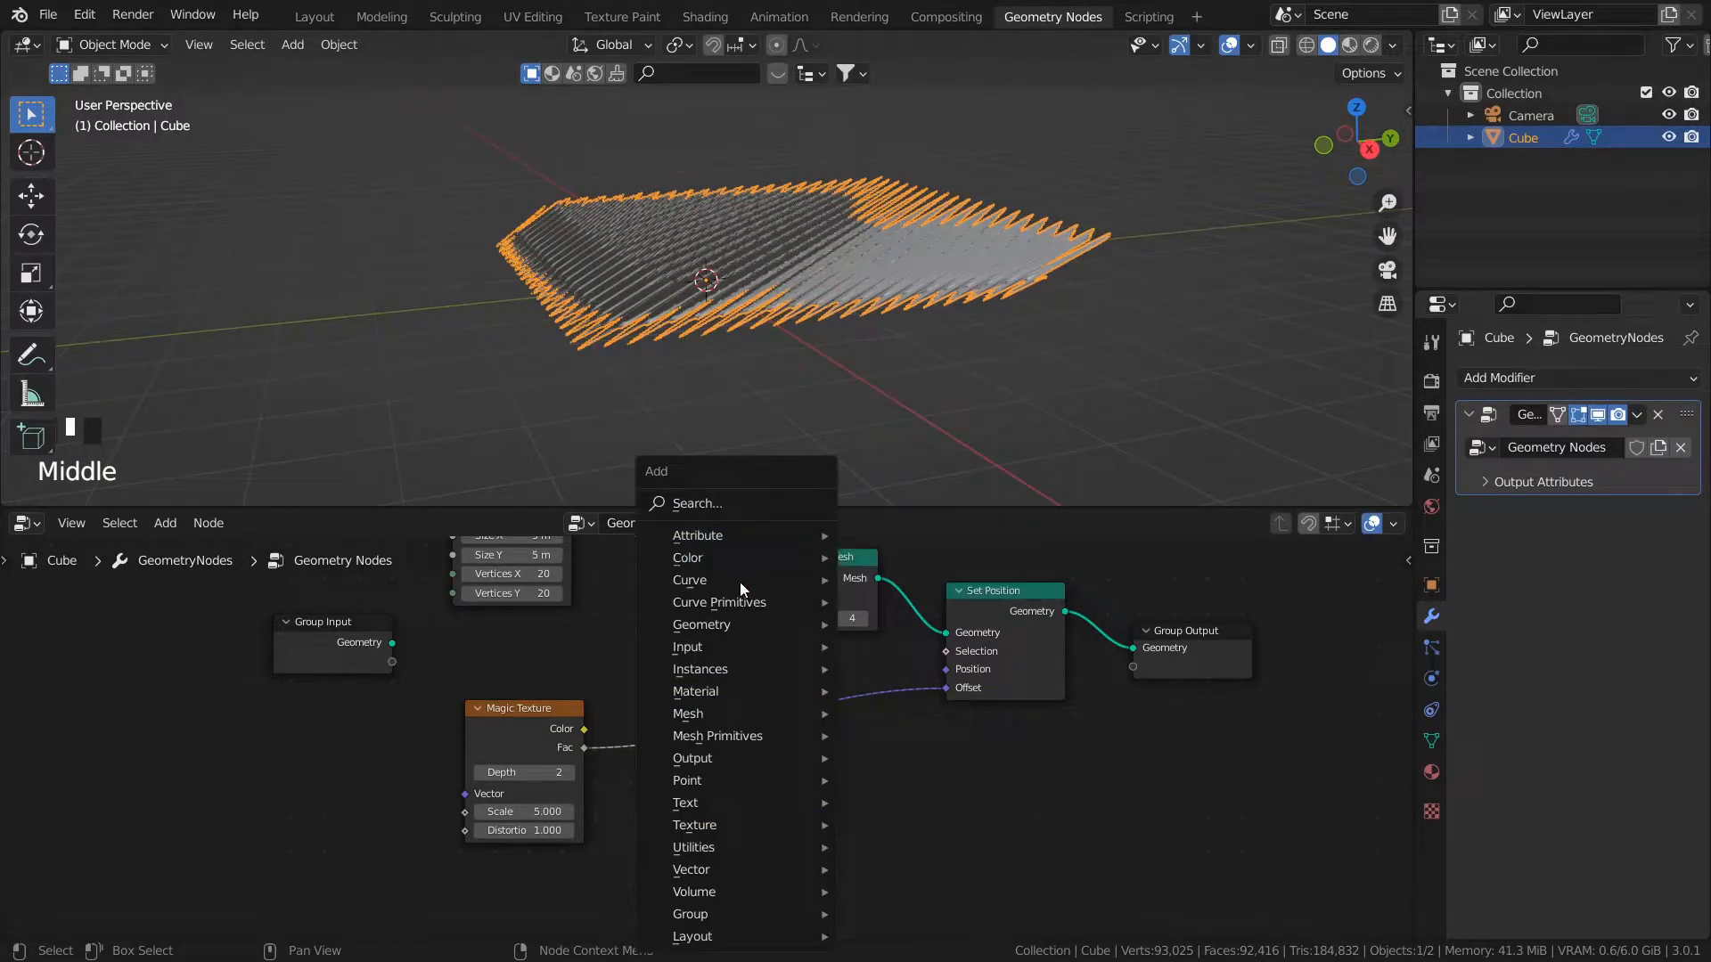
pyautogui.click(737, 511)
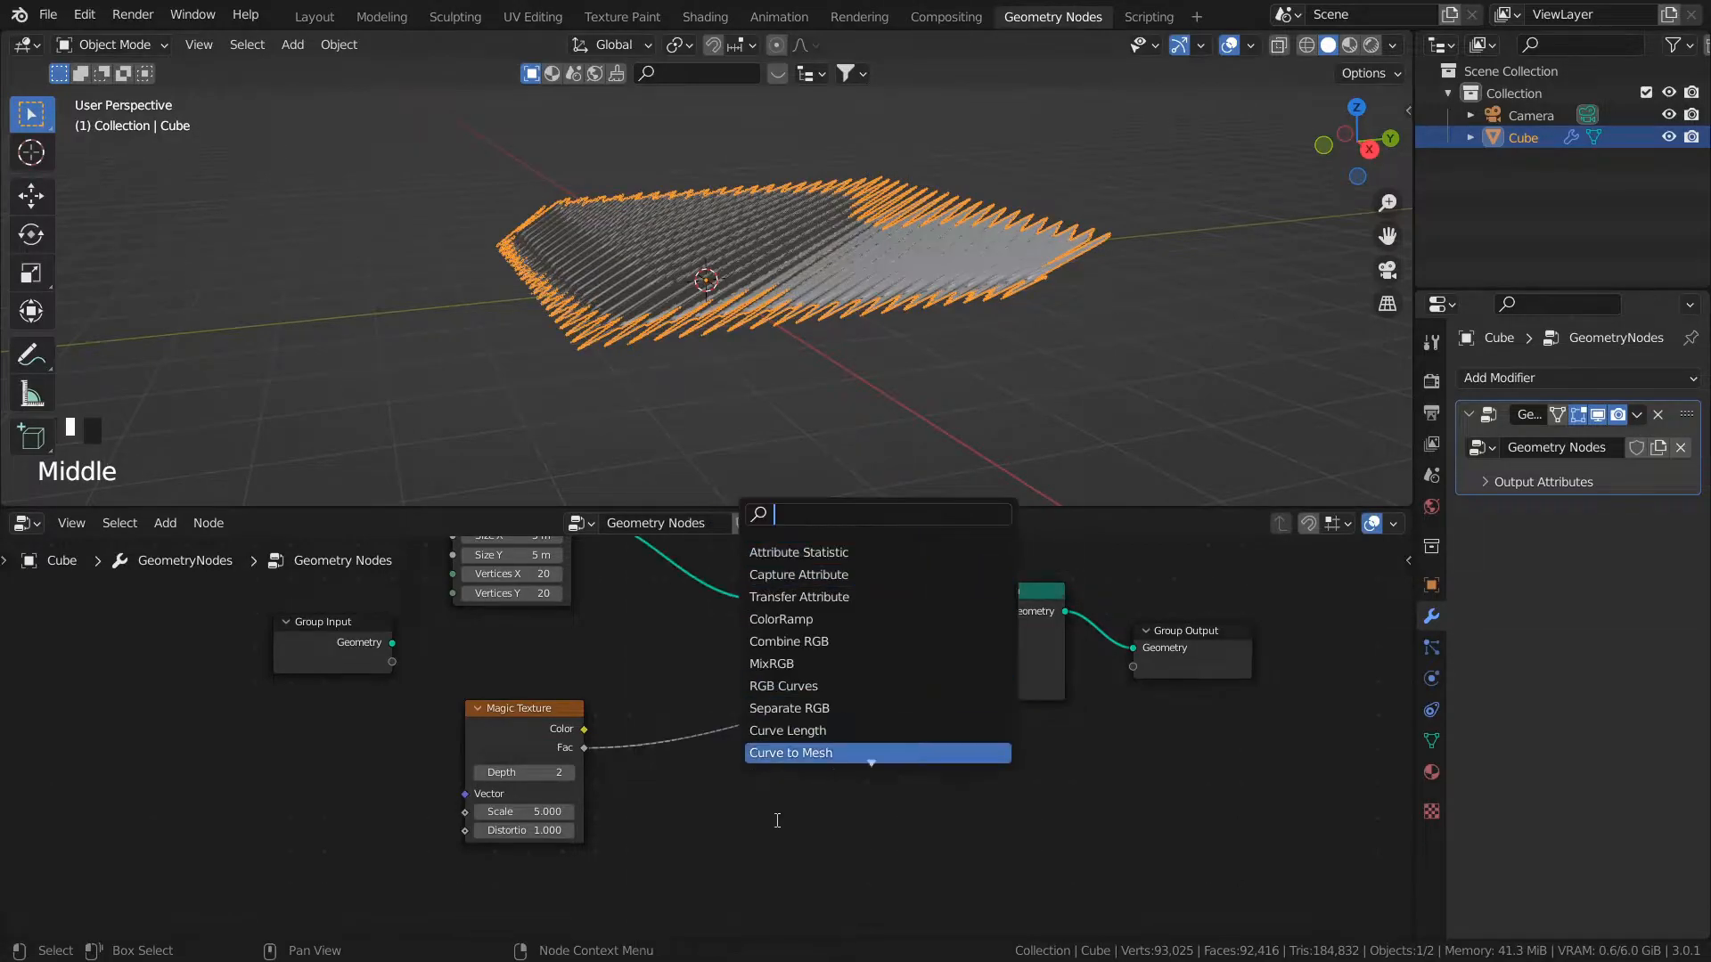
pyautogui.write('com')
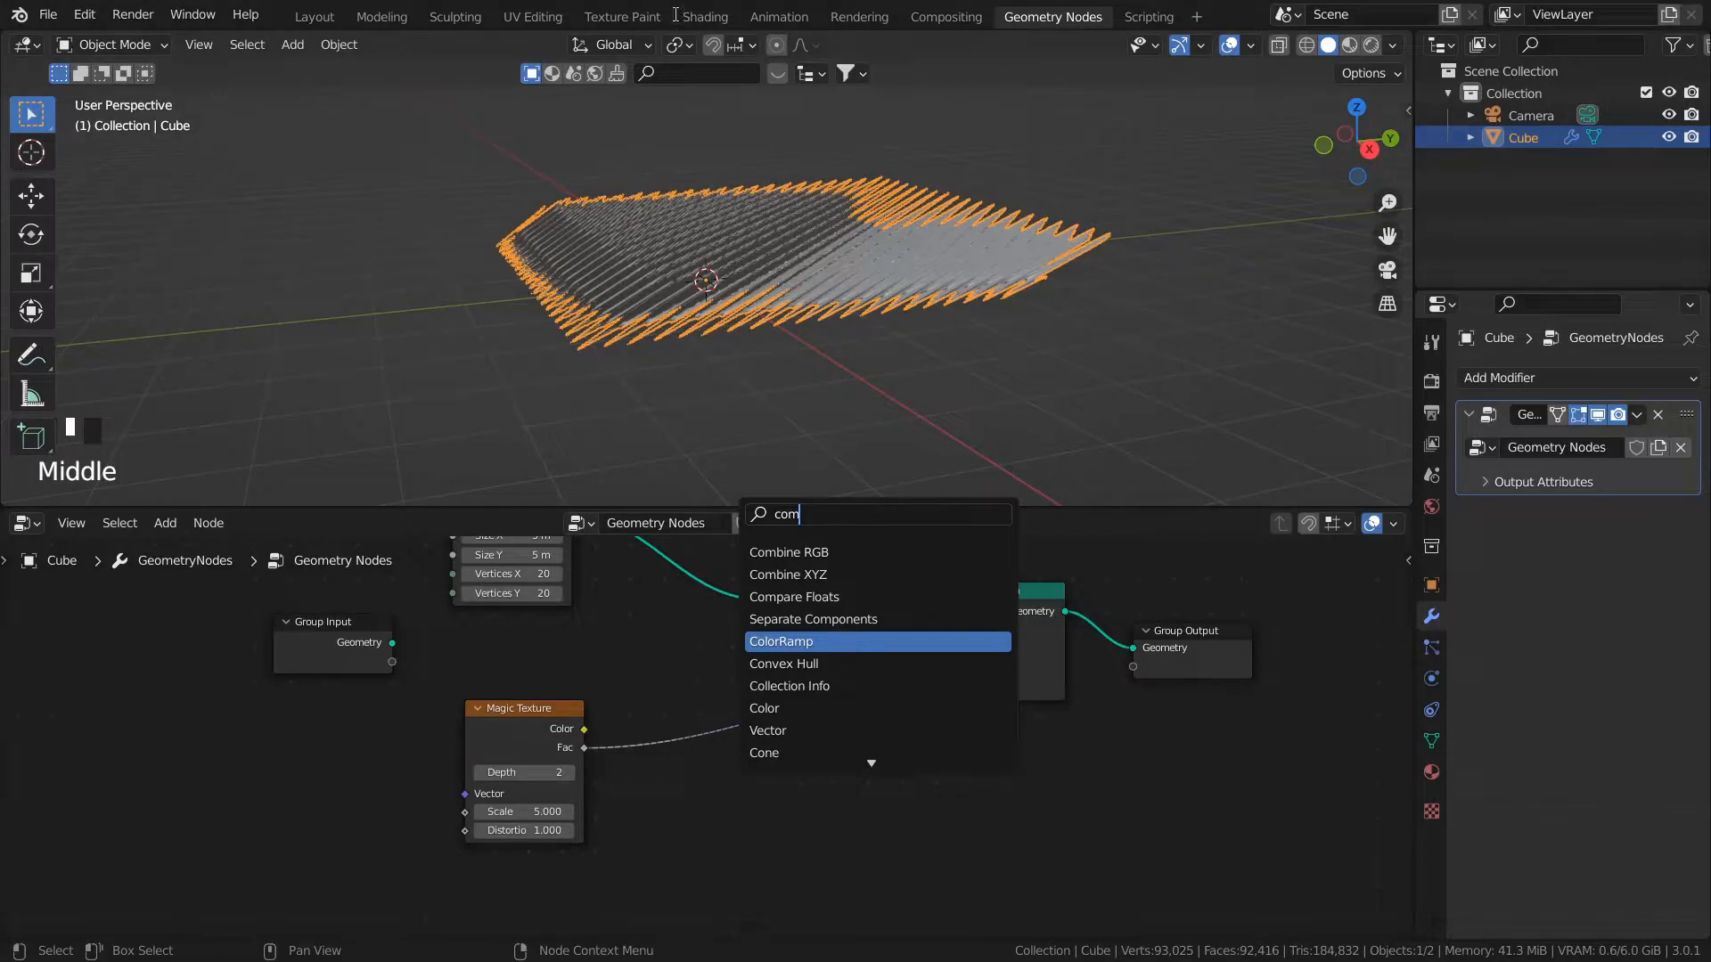
pyautogui.click(787, 574)
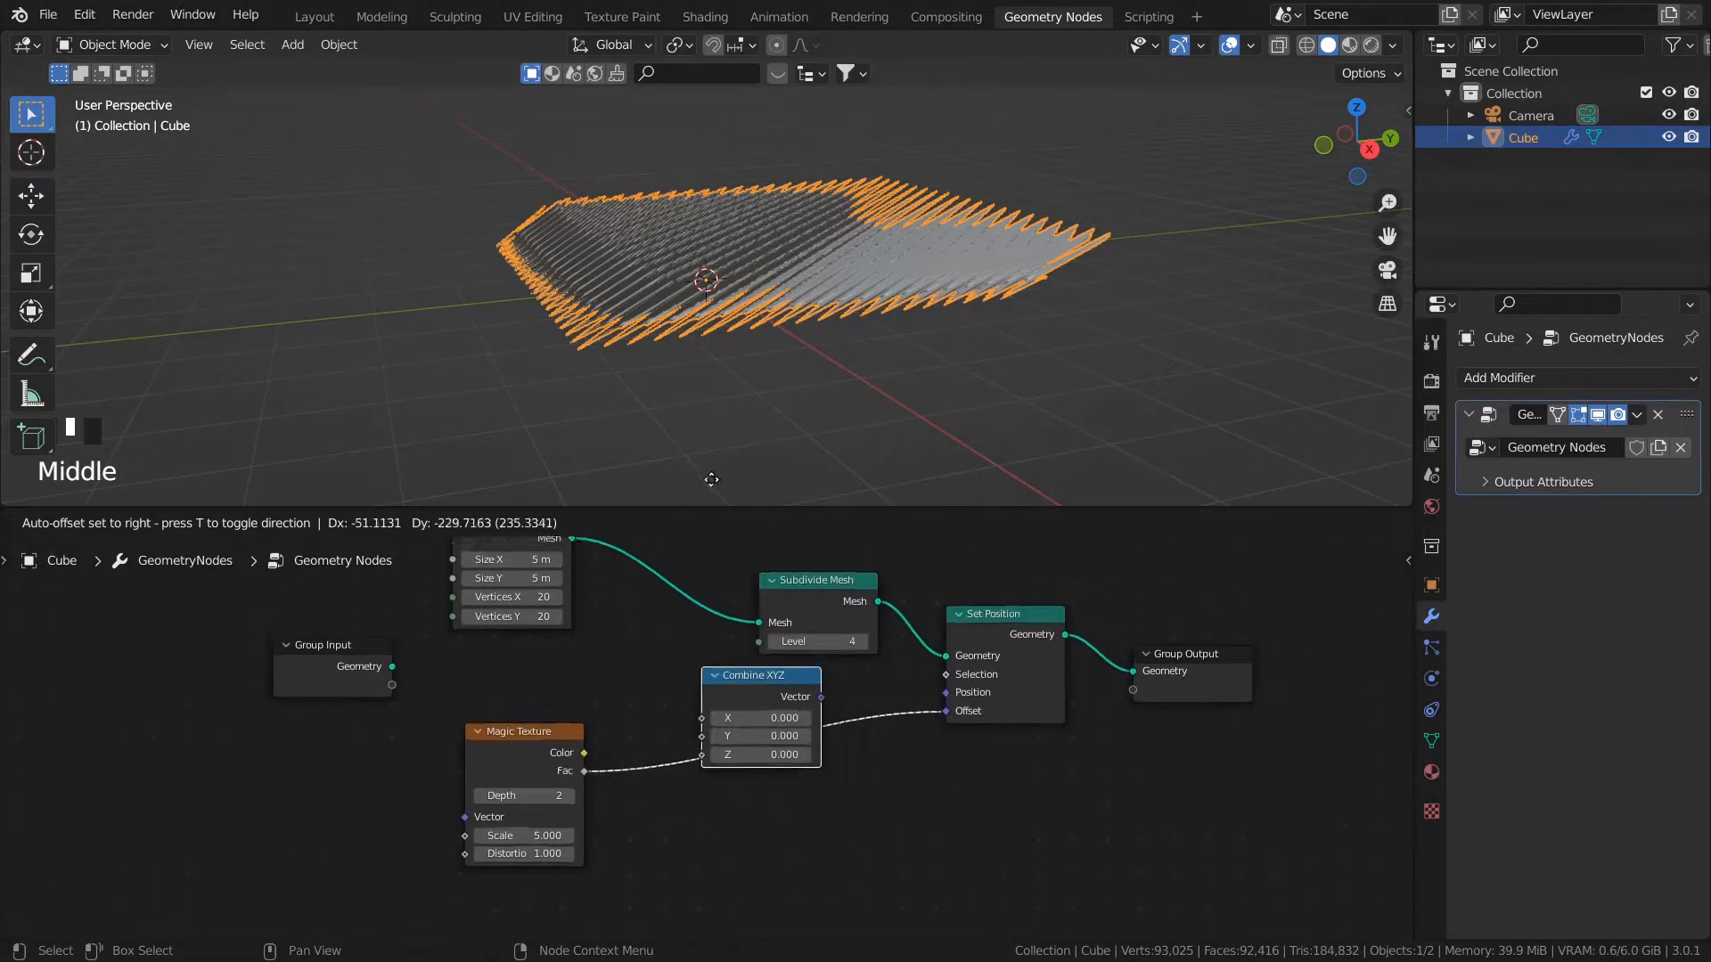
pyautogui.click(746, 659)
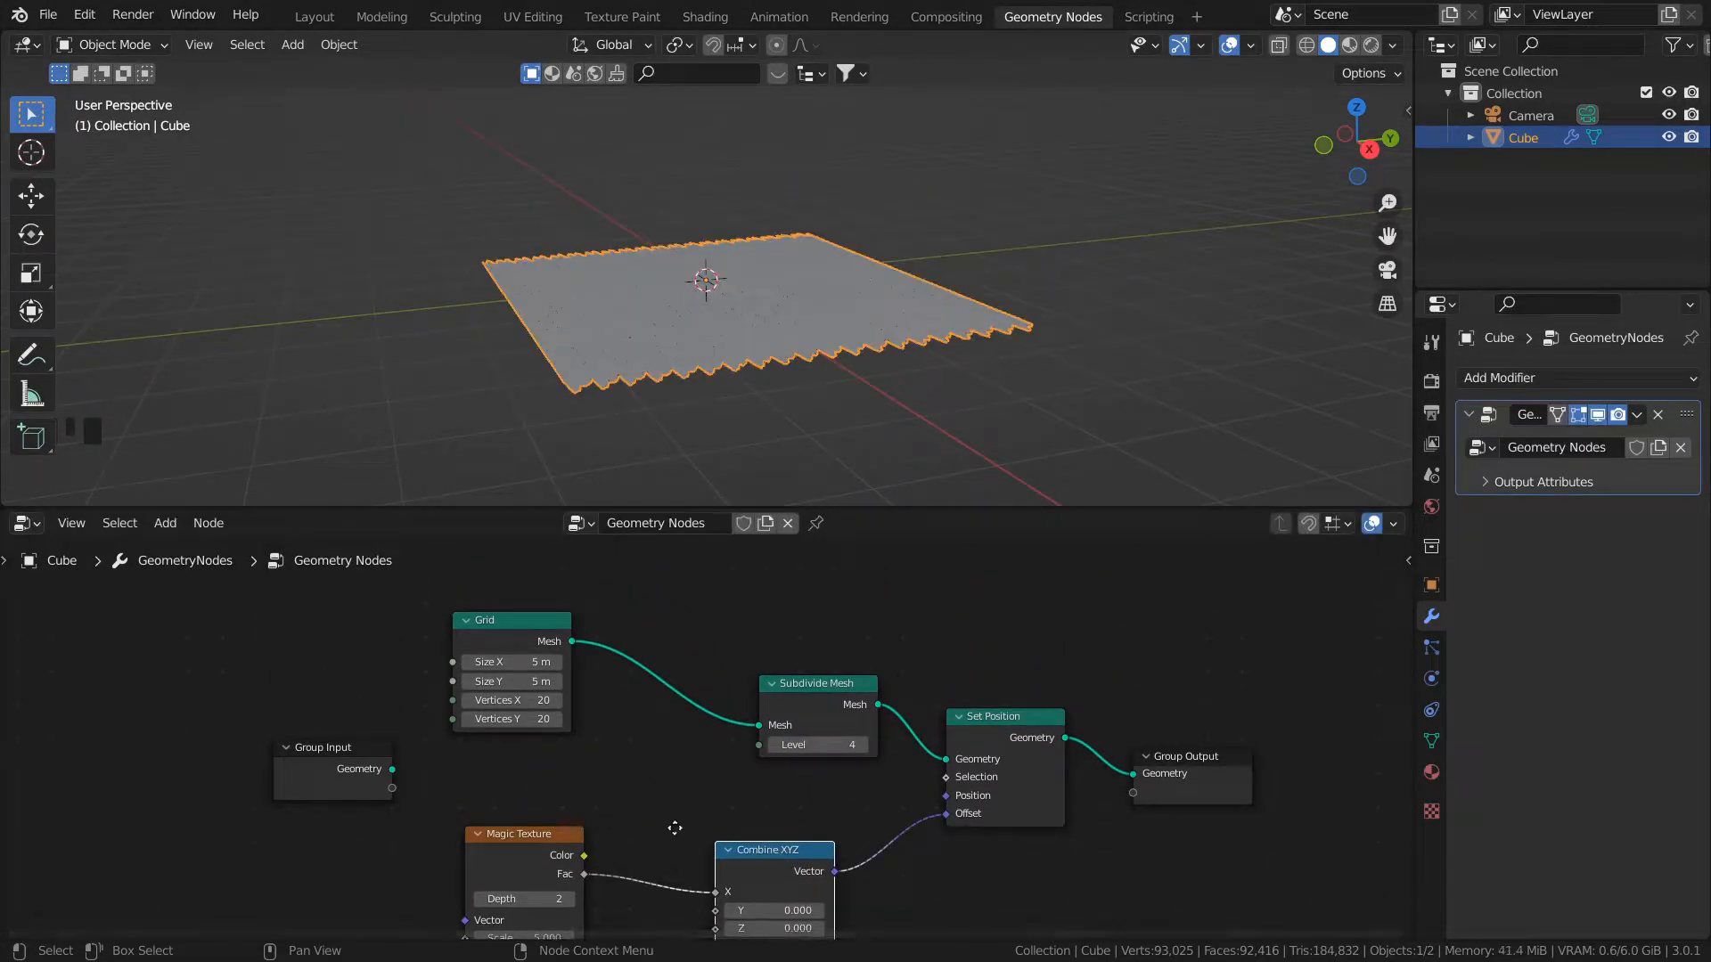
# Step: Move the Magic Texture Fac link from the X to the Z input of Combine XYZ and inspect the deselected mesh
pyautogui.moveTo(687, 893); pyautogui.dragTo(687, 783, button='middle')
pyautogui.moveTo(713, 173); pyautogui.dragTo(760, 707, button='middle')
pyautogui.moveTo(715, 782); pyautogui.dragTo(714, 821)
pyautogui.moveTo(735, 494); pyautogui.dragTo(869, 350, button='middle')
pyautogui.click(1103, 341)
pyautogui.moveTo(696, 363); pyautogui.dragTo(698, 329, button='middle')
pyautogui.scroll(3, 700, 343)
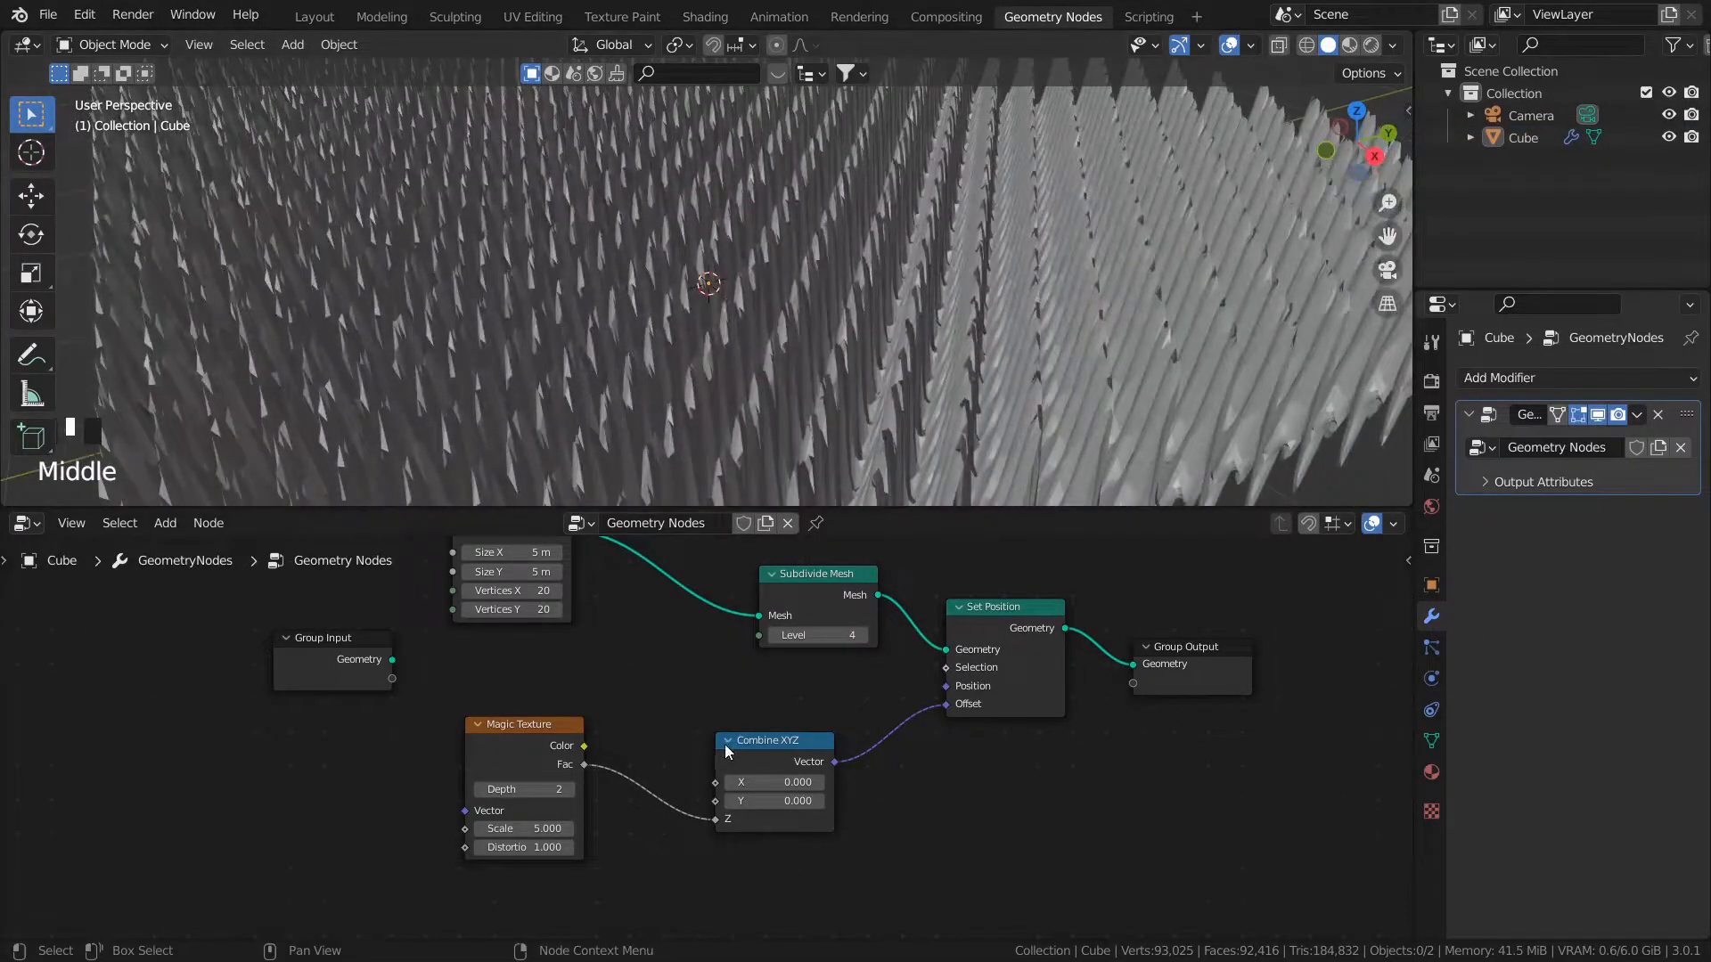
# Step: Set the Magic Texture scale to 1 and view the displaced mesh from another angle
pyautogui.click(545, 828)
pyautogui.write('1')
pyautogui.click(794, 403)
pyautogui.moveTo(793, 402); pyautogui.dragTo(864, 415, button='middle')
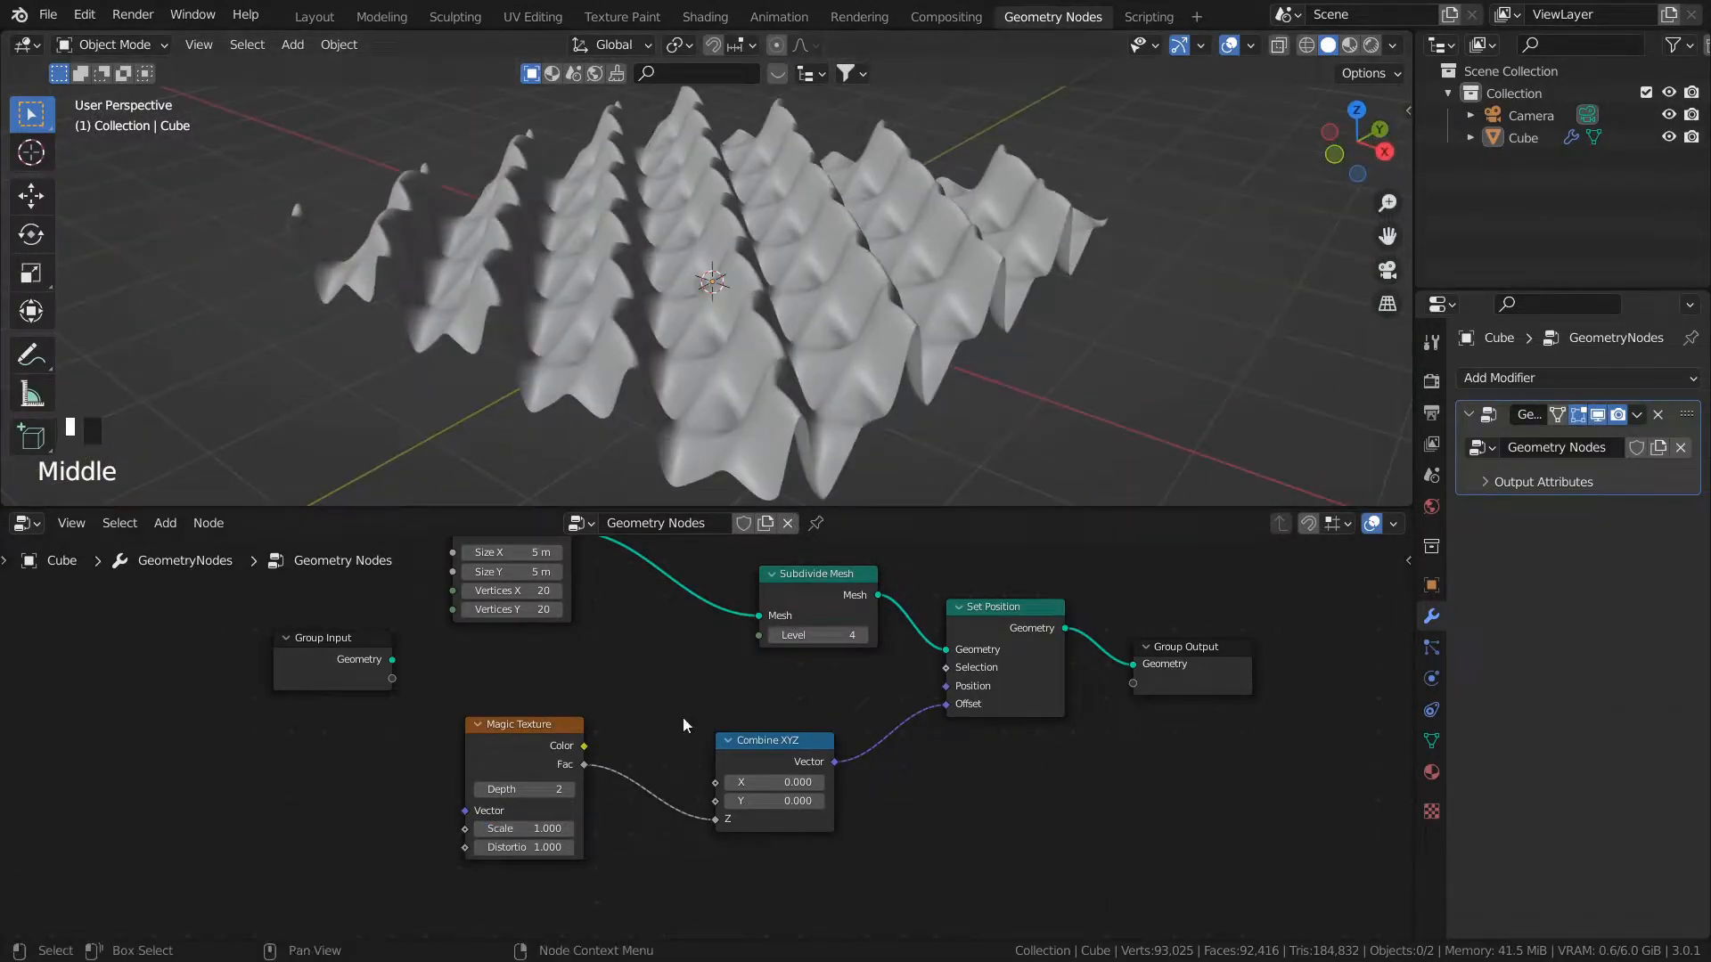
# Step: Reduce the Magic Texture scale to 0.1 and inspect the surface
pyautogui.click(545, 830)
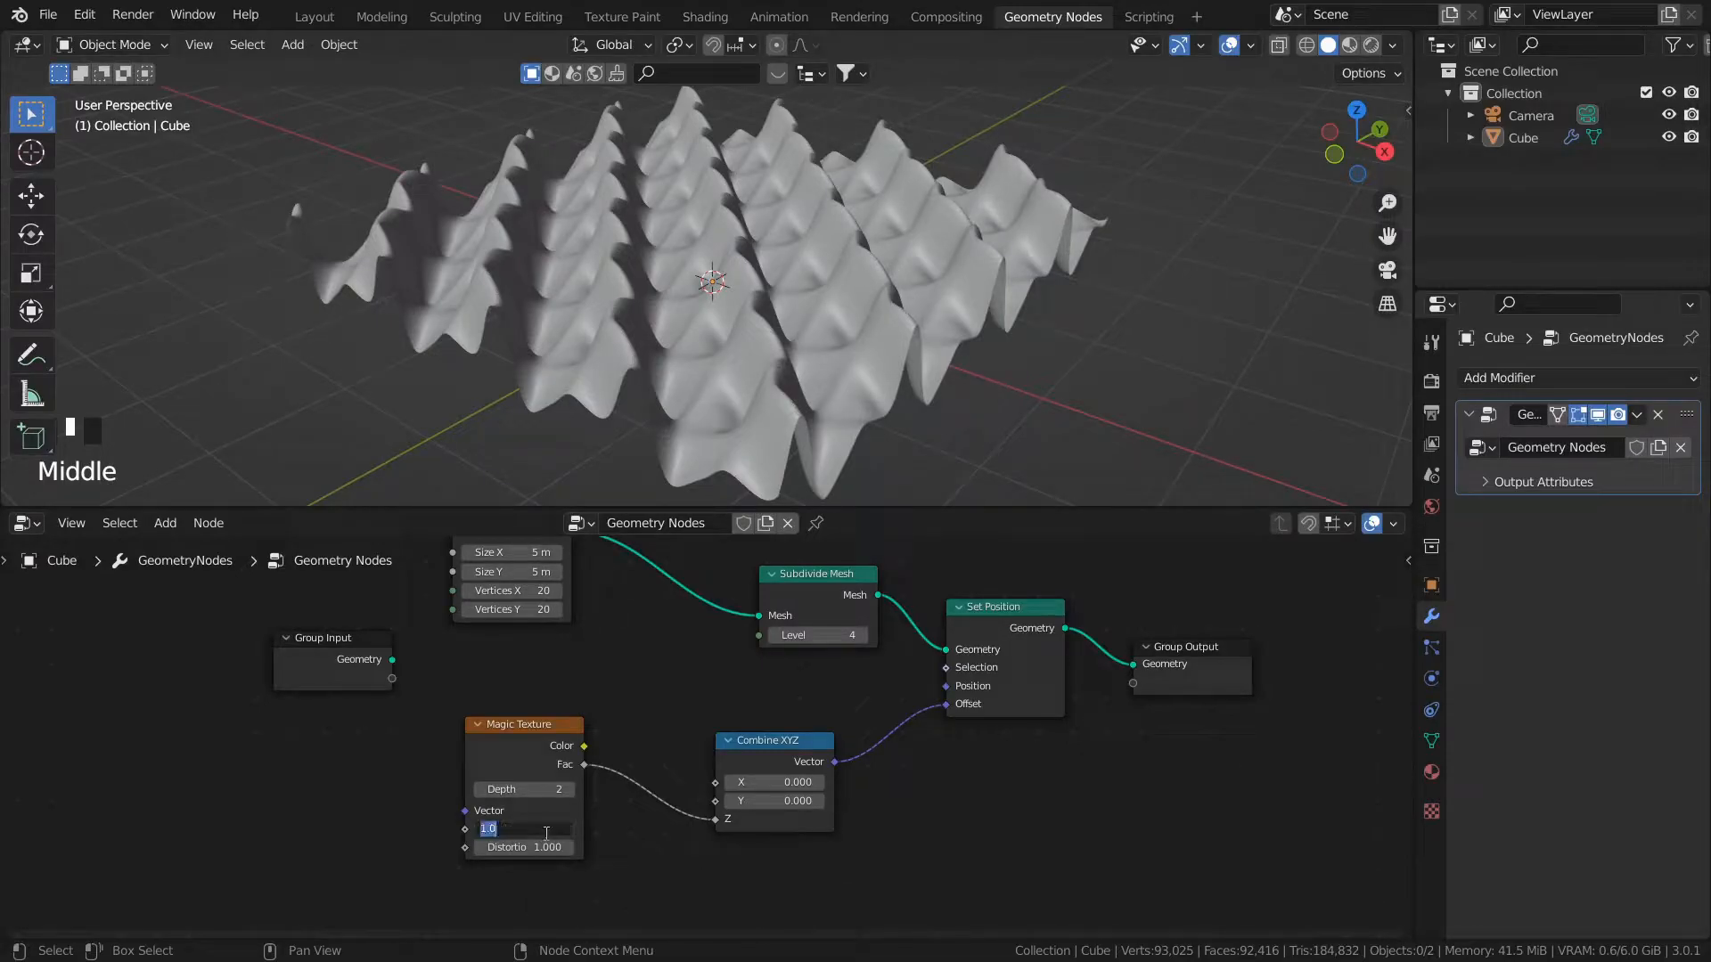
pyautogui.write('0.1')
pyautogui.press('Return')
pyautogui.moveTo(922, 131); pyautogui.dragTo(736, 440, button='middle')
pyautogui.scroll(1, 599, 857)
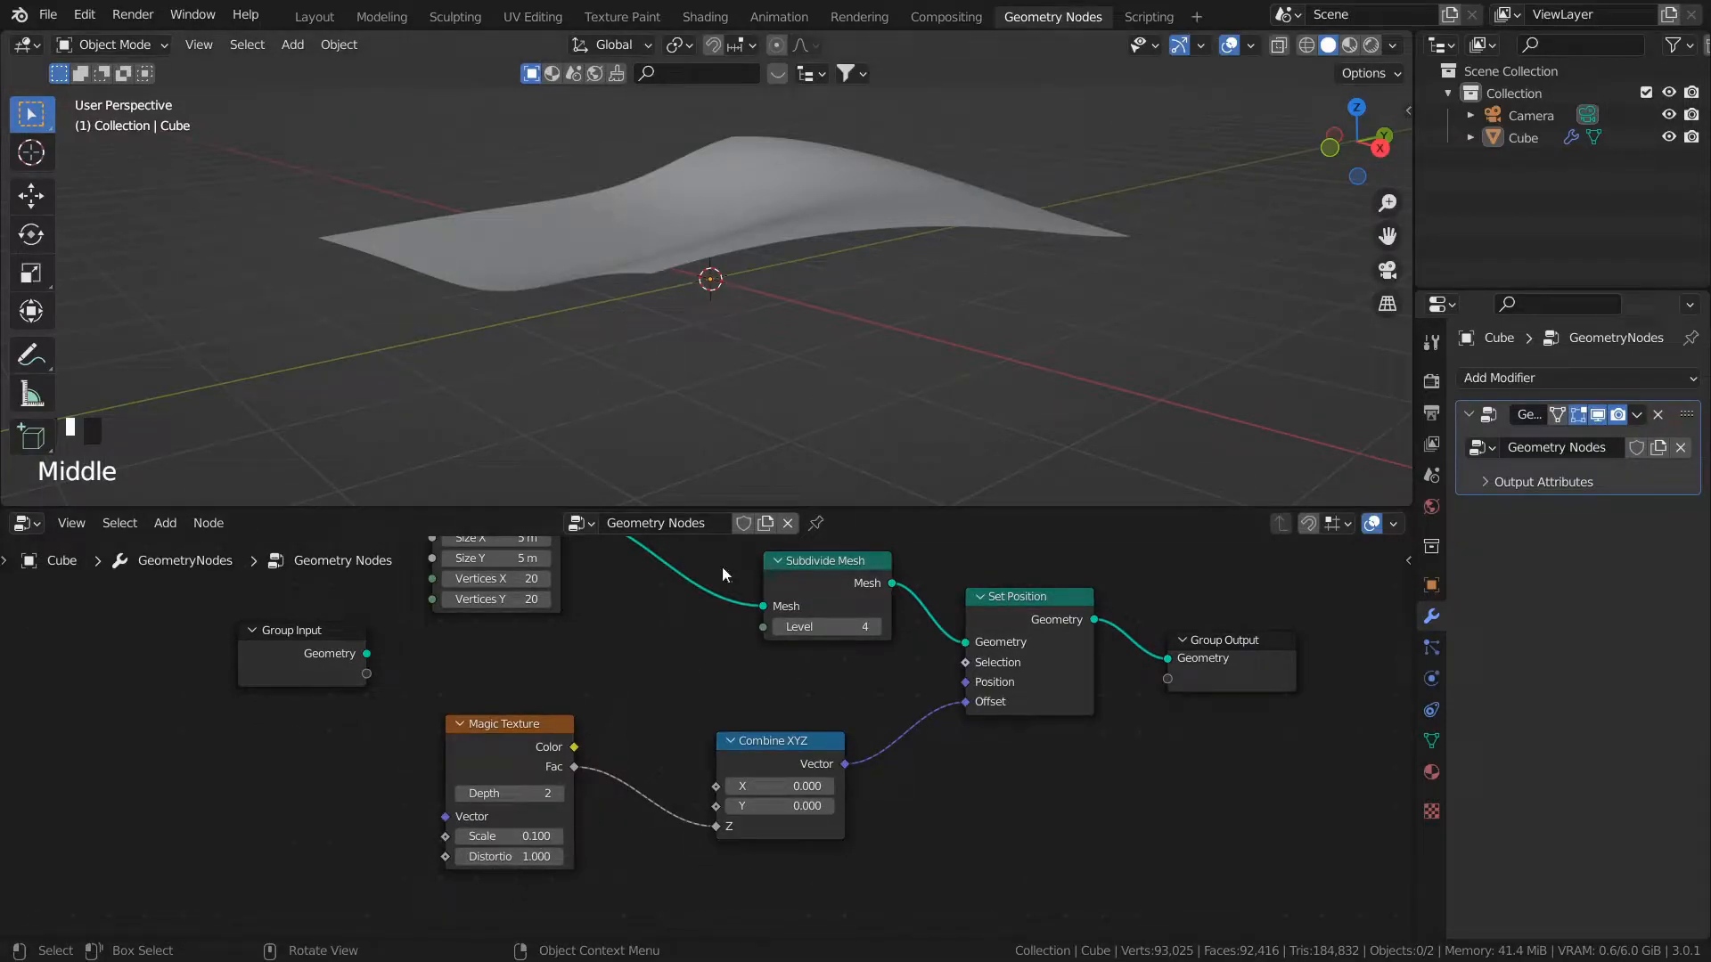
# Step: Raise the Magic Texture distortion to 3.4 and further to 5.2 while checking the folds
pyautogui.moveTo(540, 856); pyautogui.dragTo(754, 857)
pyautogui.moveTo(723, 356); pyautogui.dragTo(724, 410, button='middle')
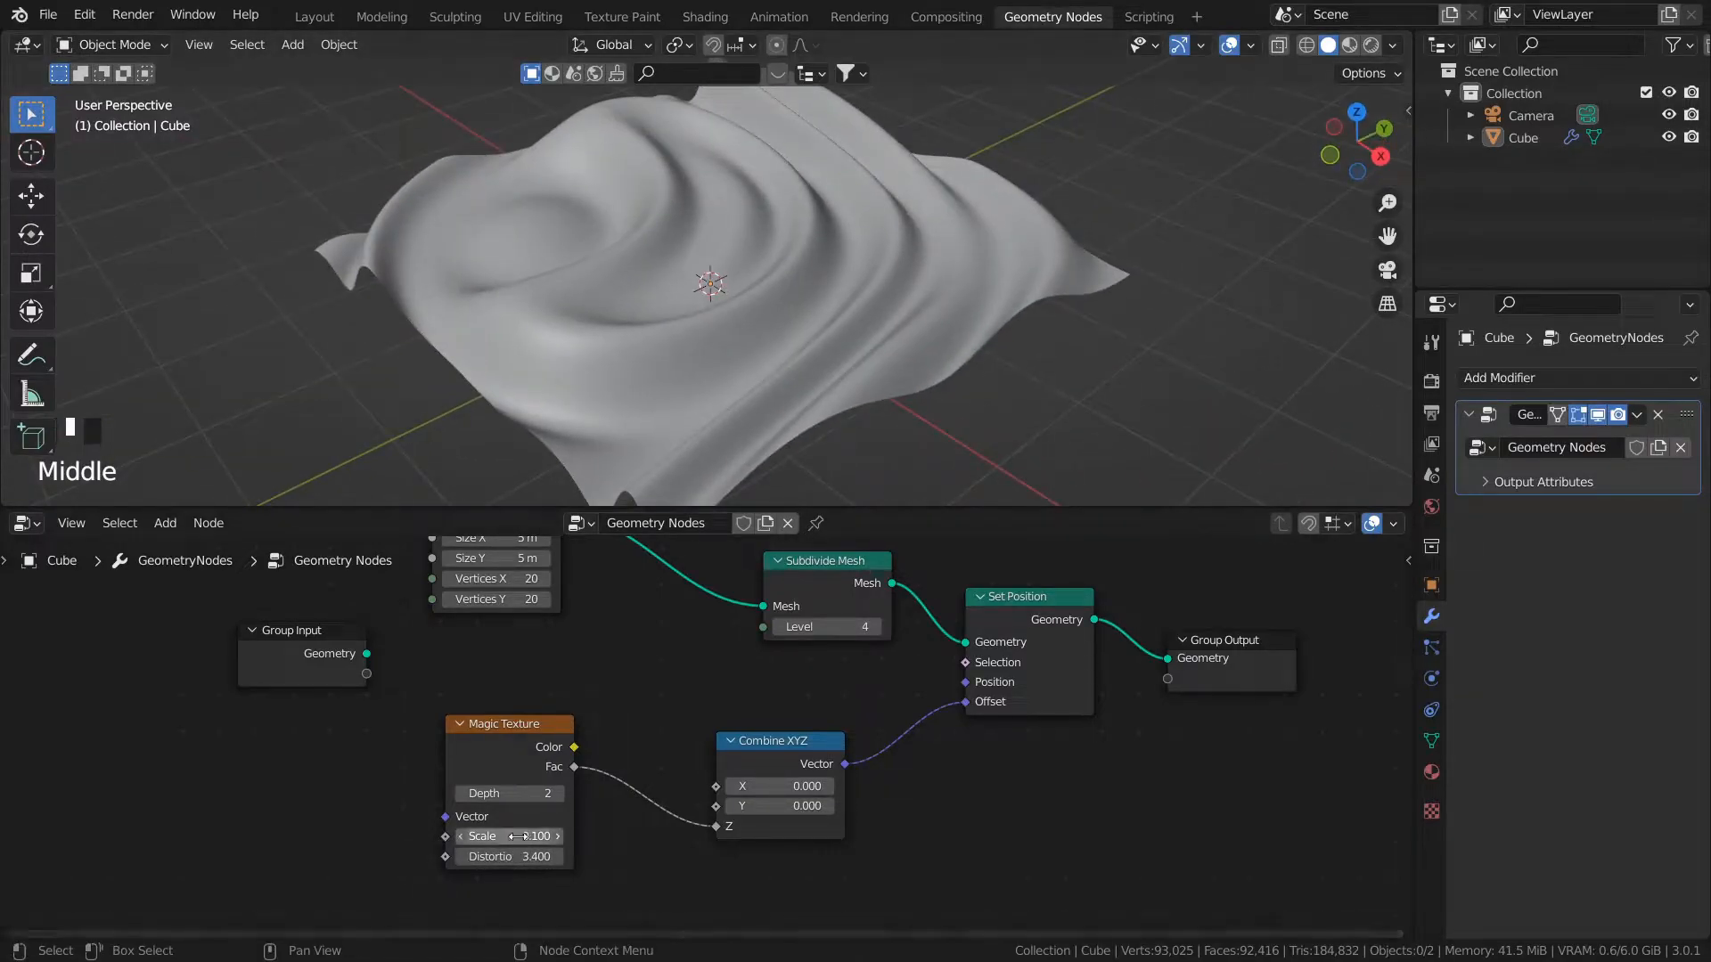
pyautogui.moveTo(512, 857); pyautogui.dragTo(673, 856)
pyautogui.moveTo(710, 366); pyautogui.dragTo(606, 446, button='middle')
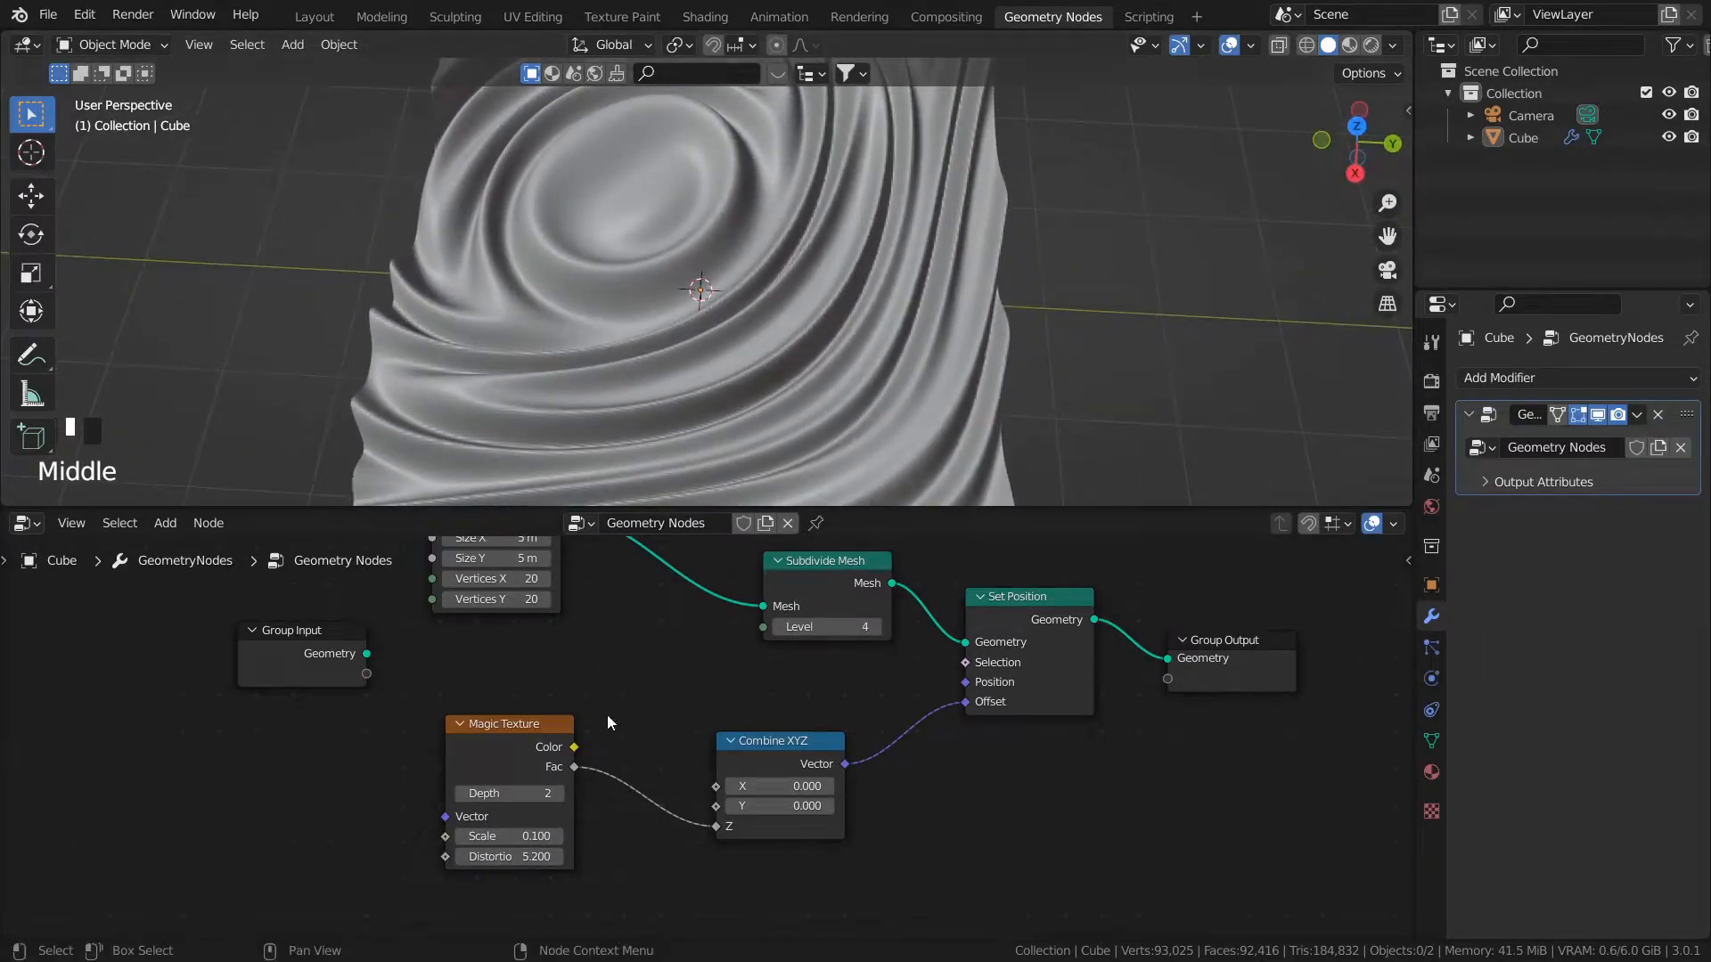
# Step: Set the Magic Texture scale to 0.4 and its distortion to 1.1
pyautogui.click(558, 836)
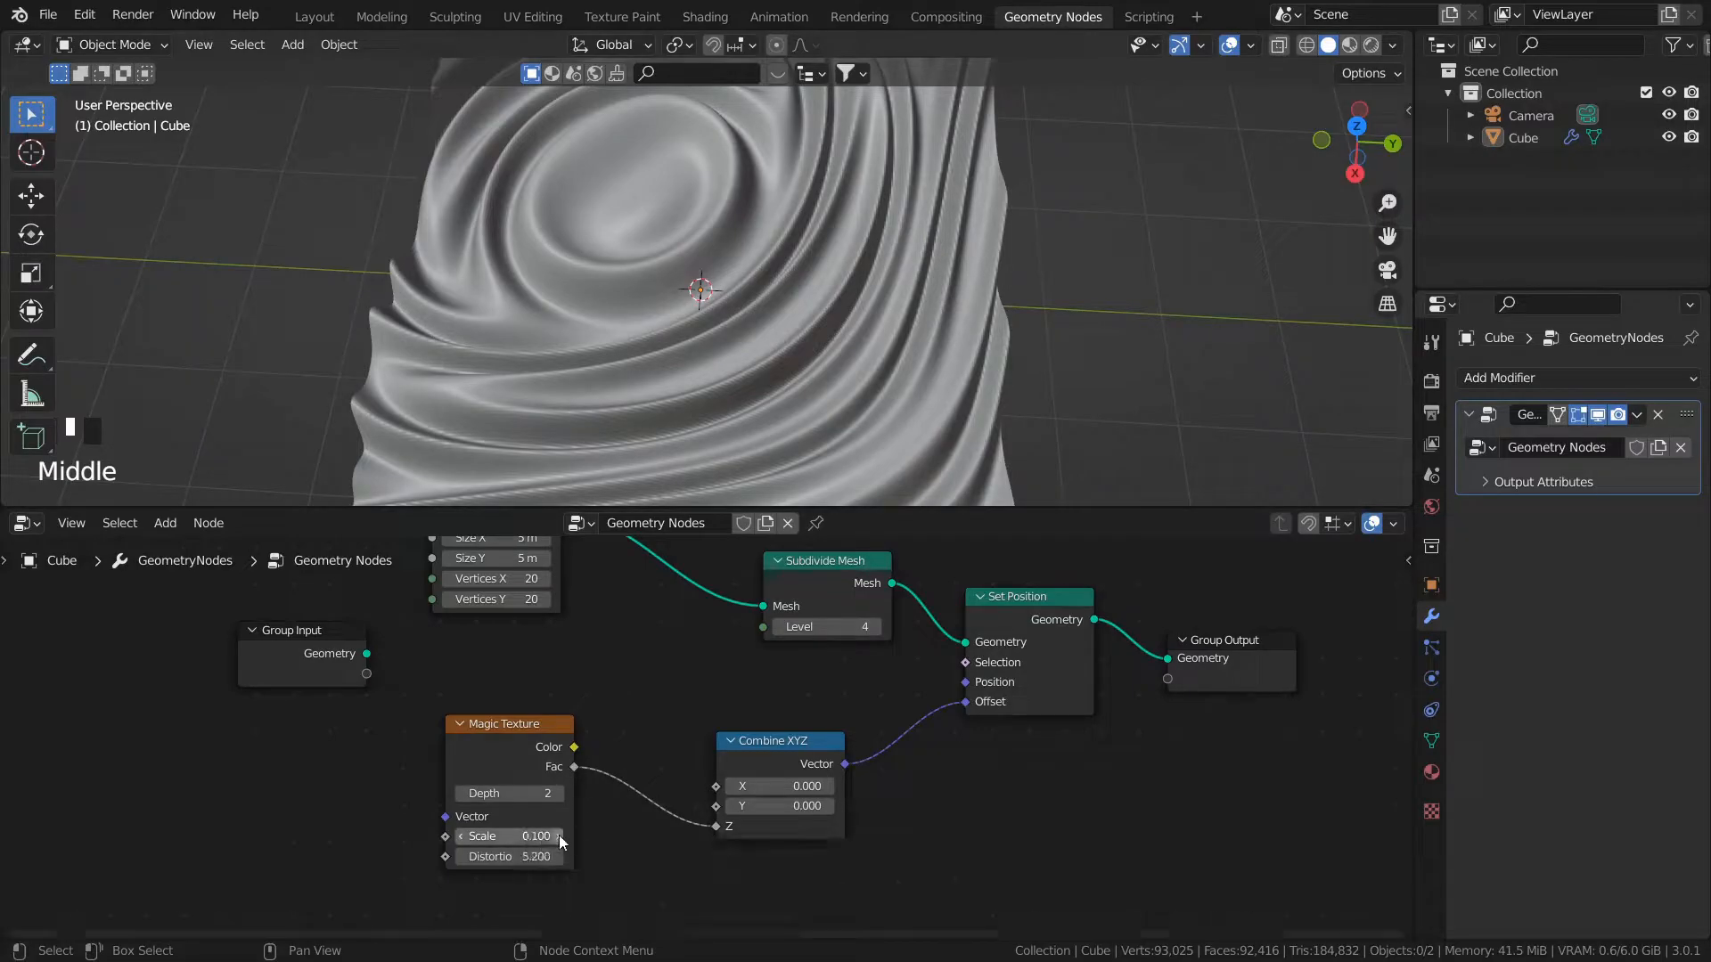
pyautogui.click(558, 836)
pyautogui.moveTo(798, 387); pyautogui.dragTo(882, 375, button='middle')
pyautogui.click(559, 837)
pyautogui.moveTo(503, 856)
pyautogui.mouseDown()
pyautogui.moveTo(552, 856)
pyautogui.moveTo(477, 857)
pyautogui.mouseUp()
pyautogui.scroll(-2, 735, 692)
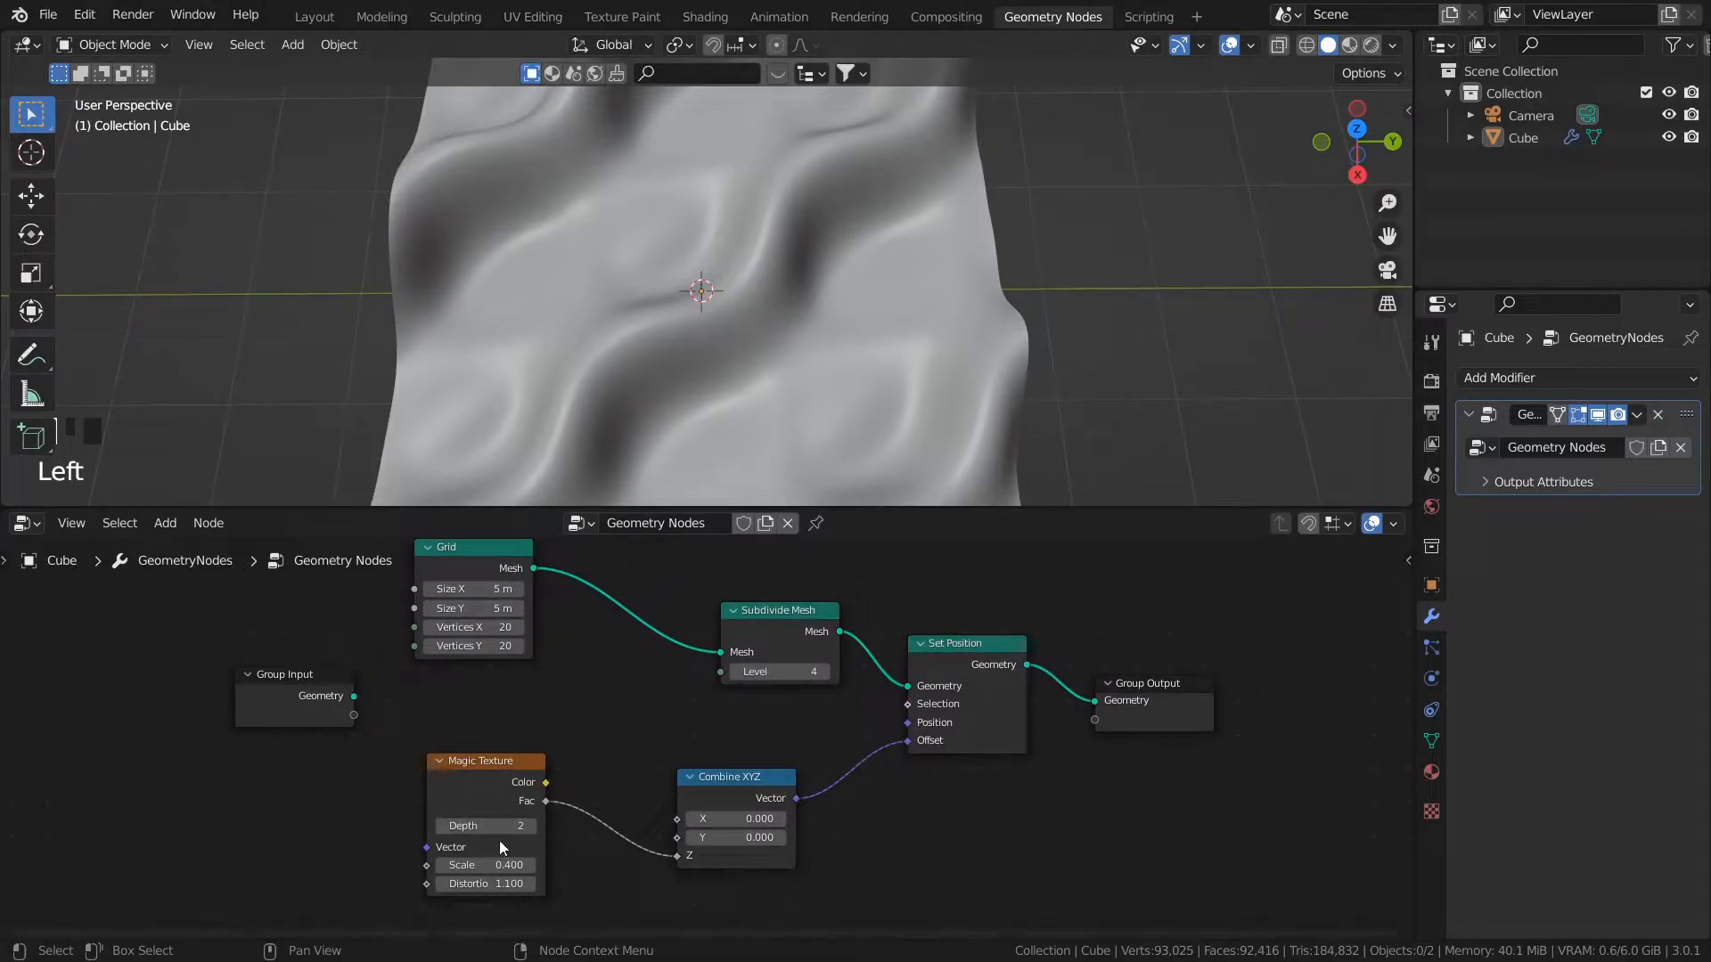
# Step: Set the Magic Texture scale to 0.3 and its distortion to 3.4
pyautogui.click(439, 866)
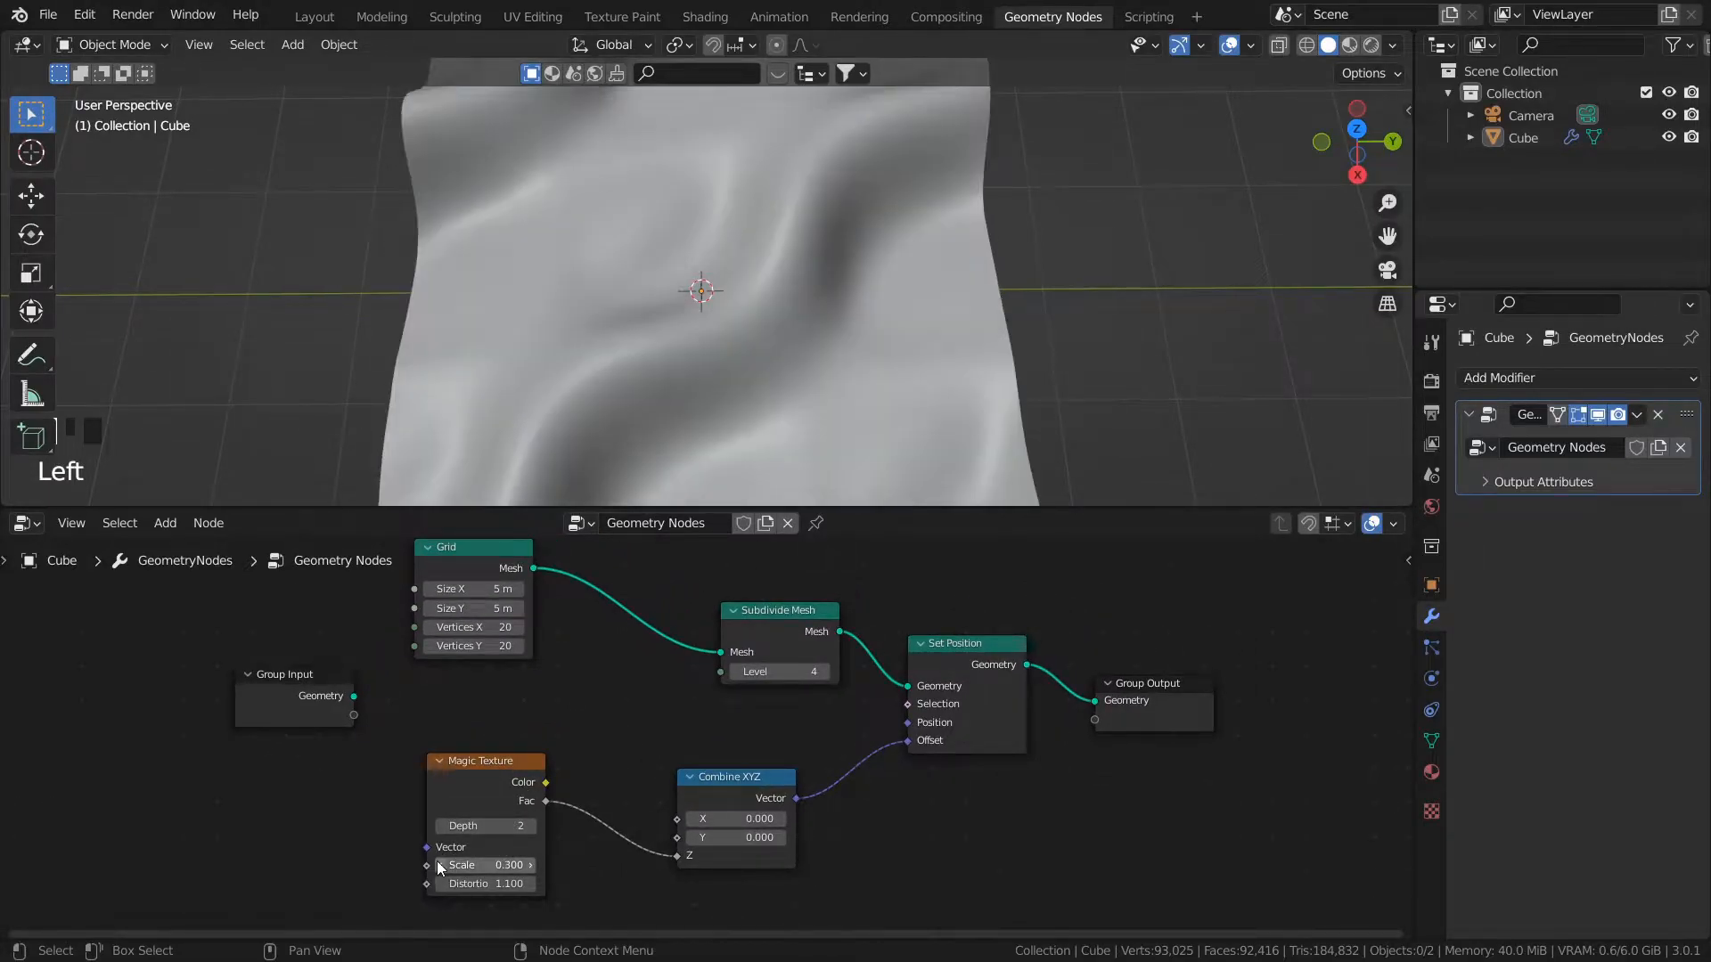
pyautogui.moveTo(485, 885); pyautogui.dragTo(528, 885)
pyautogui.scroll(3, 774, 385)
pyautogui.moveTo(773, 385); pyautogui.dragTo(736, 291, button='middle')
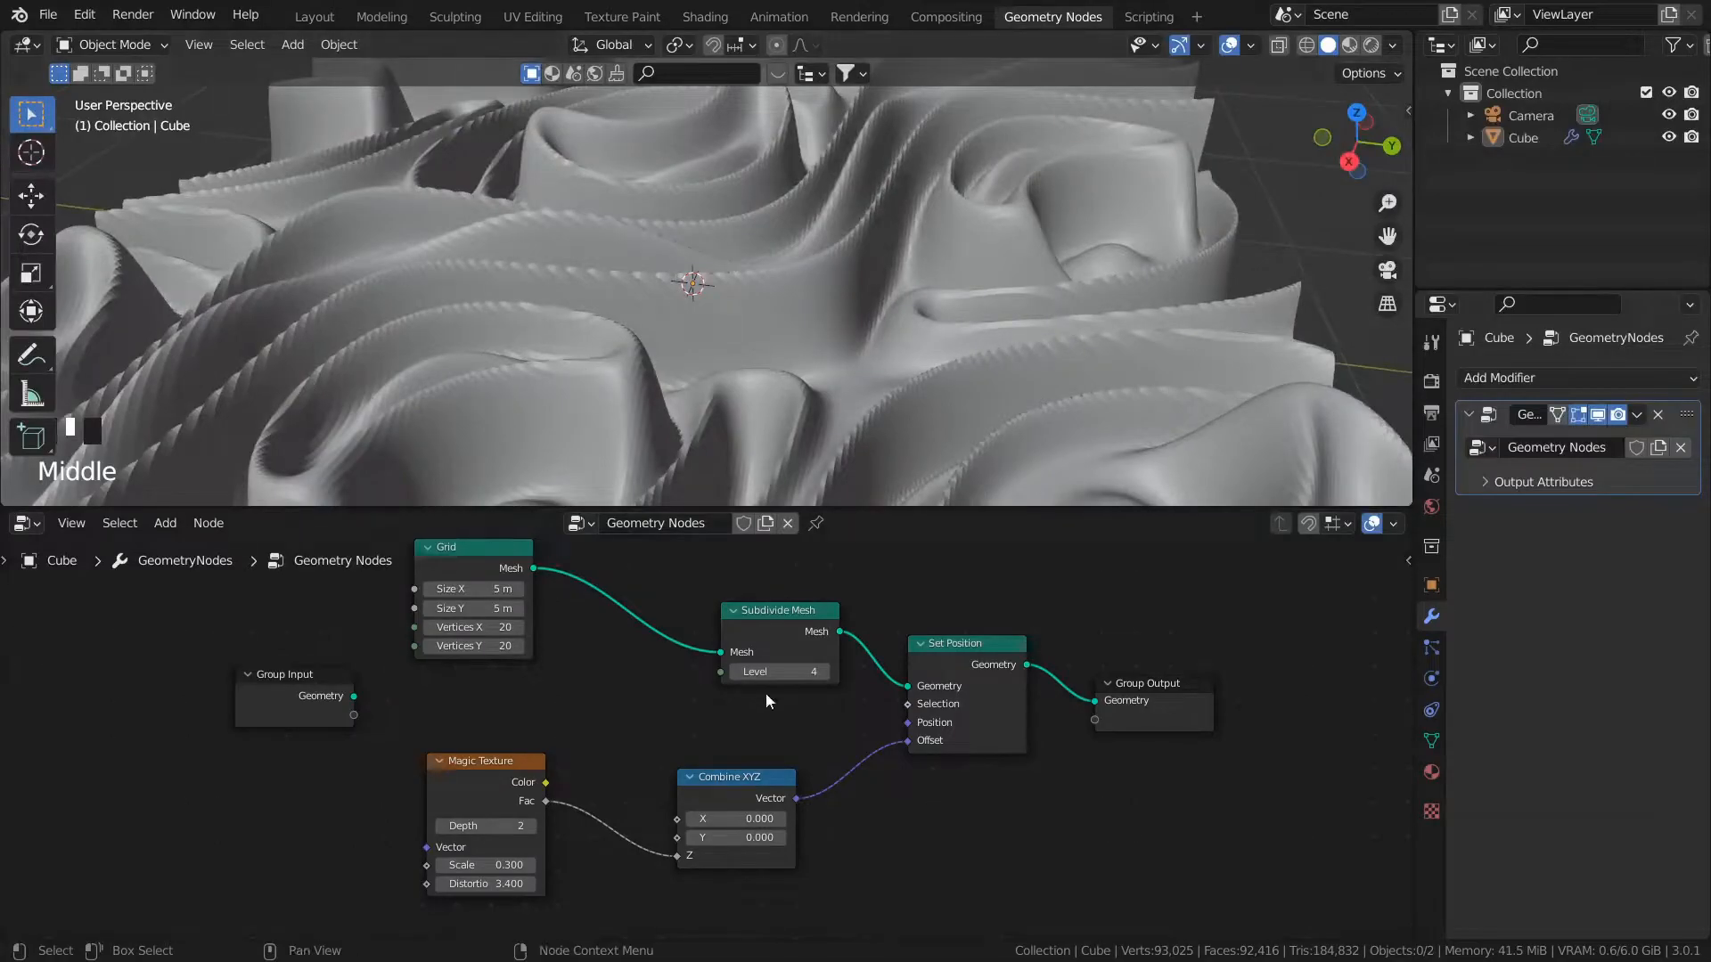
# Step: Insert a Set Shade Smooth node between the Set Position and Group Output nodes
pyautogui.hotkey('shift', 'a')
pyautogui.click(796, 499)
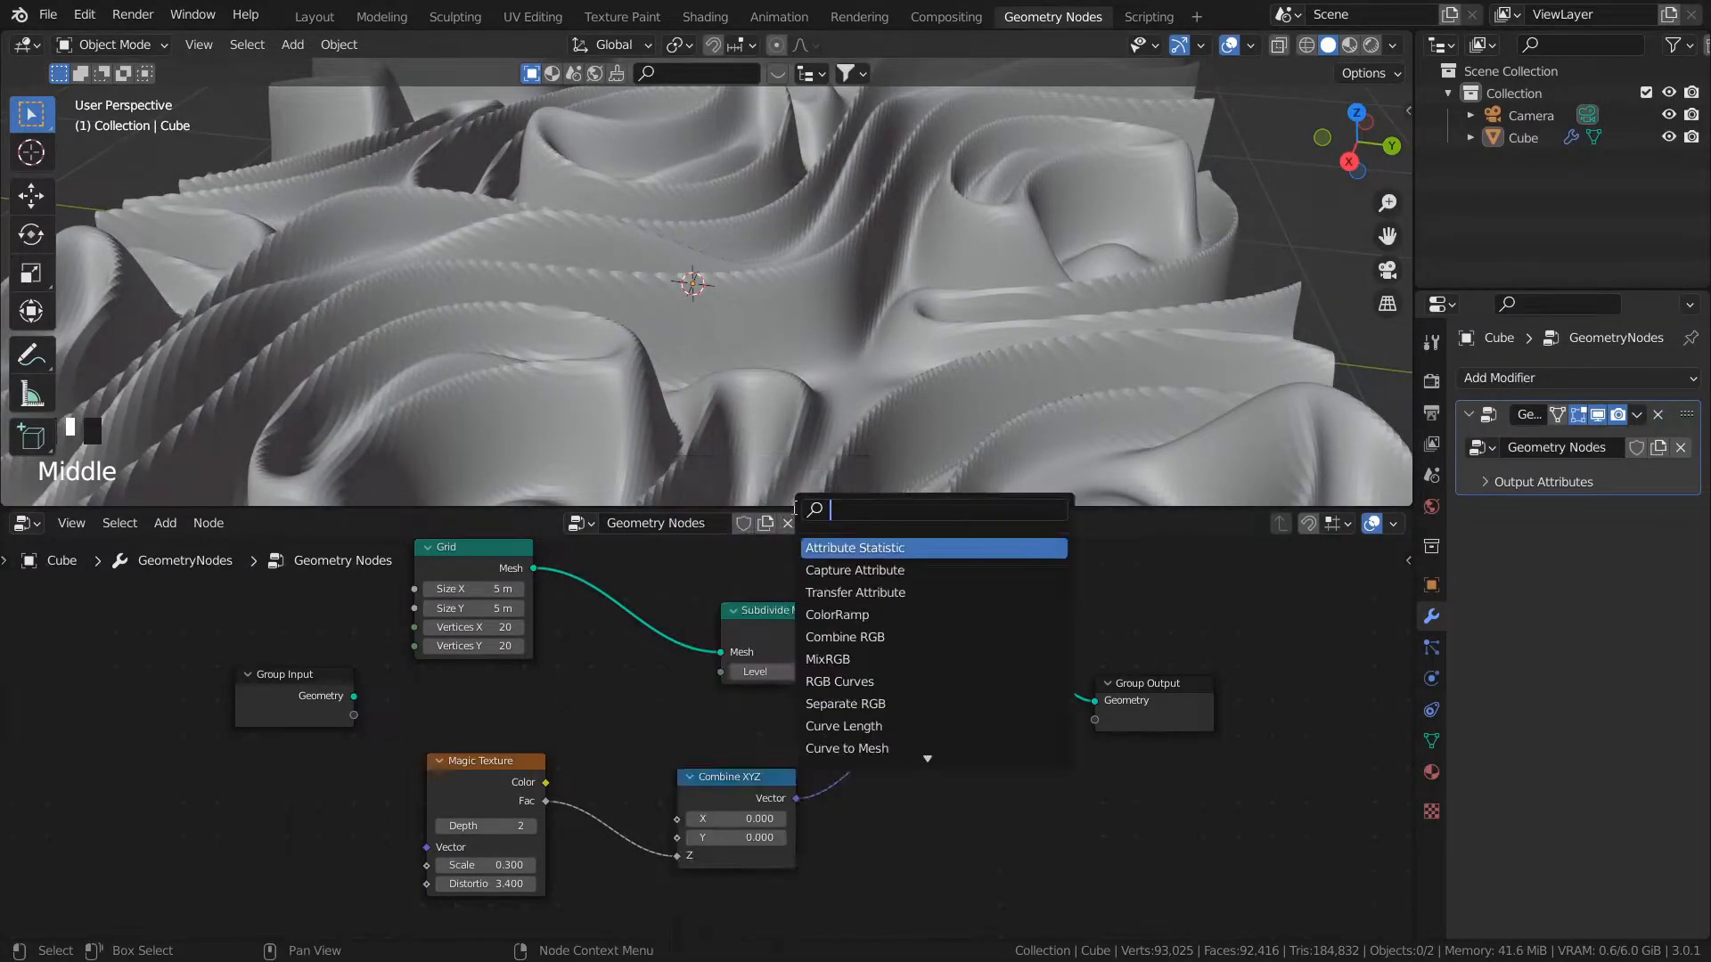
pyautogui.write('smmo')
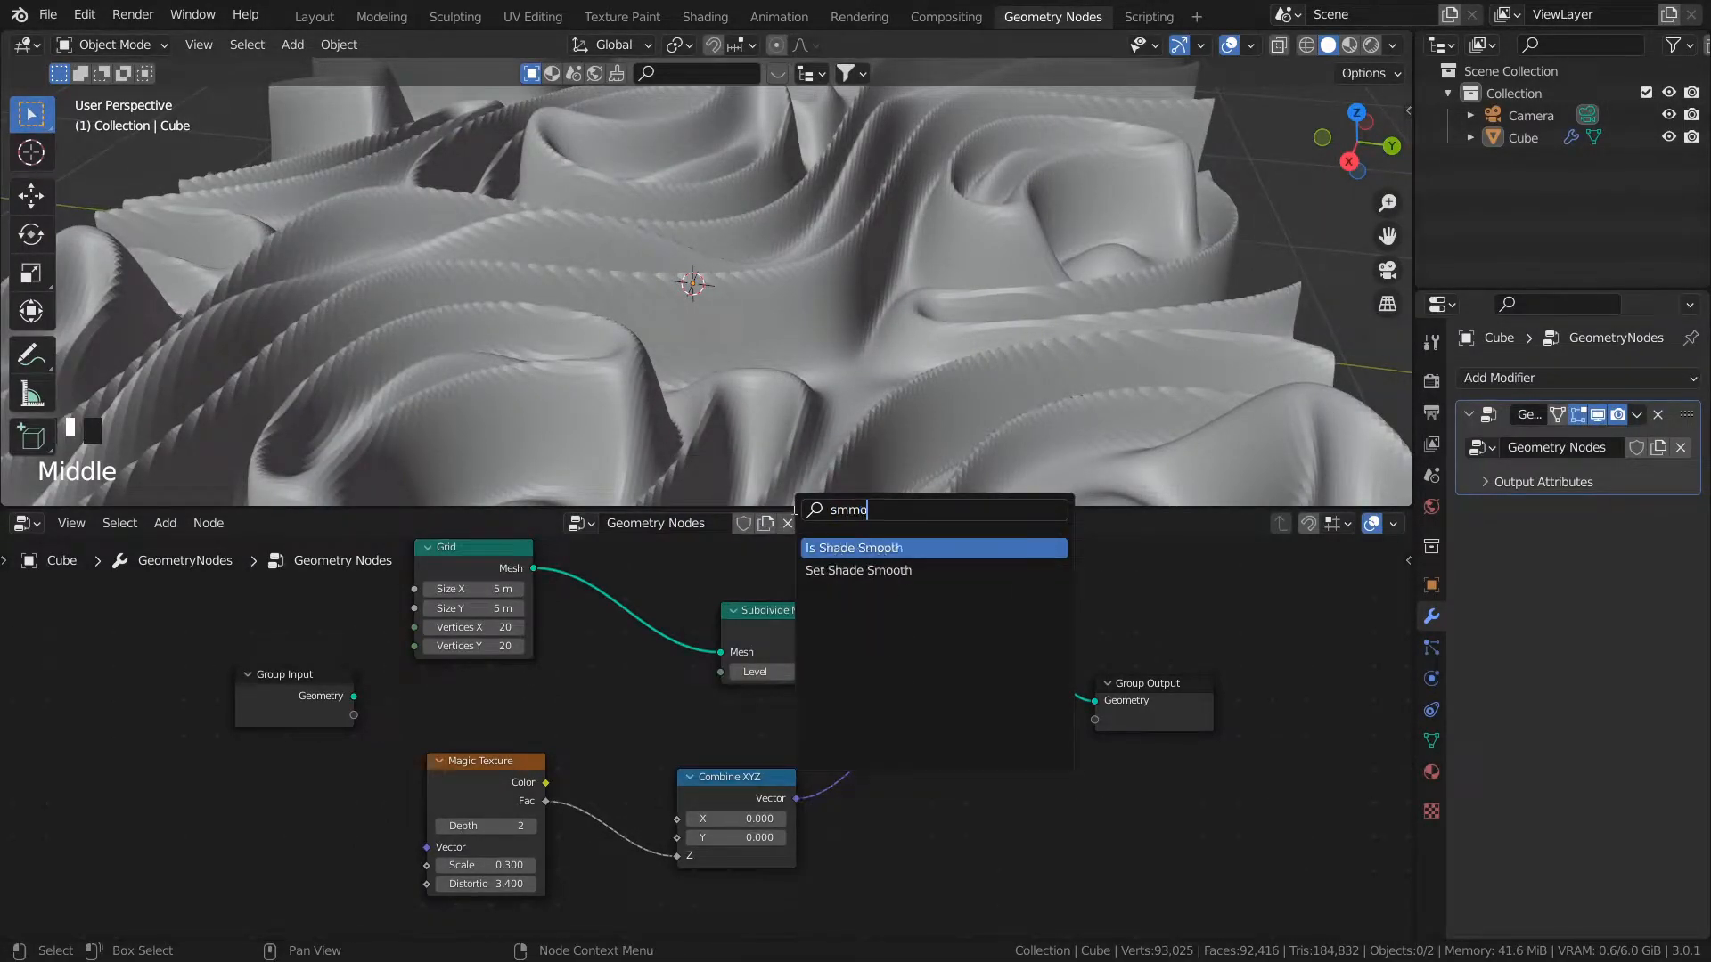
pyautogui.press('Down')
pyautogui.press('Return')
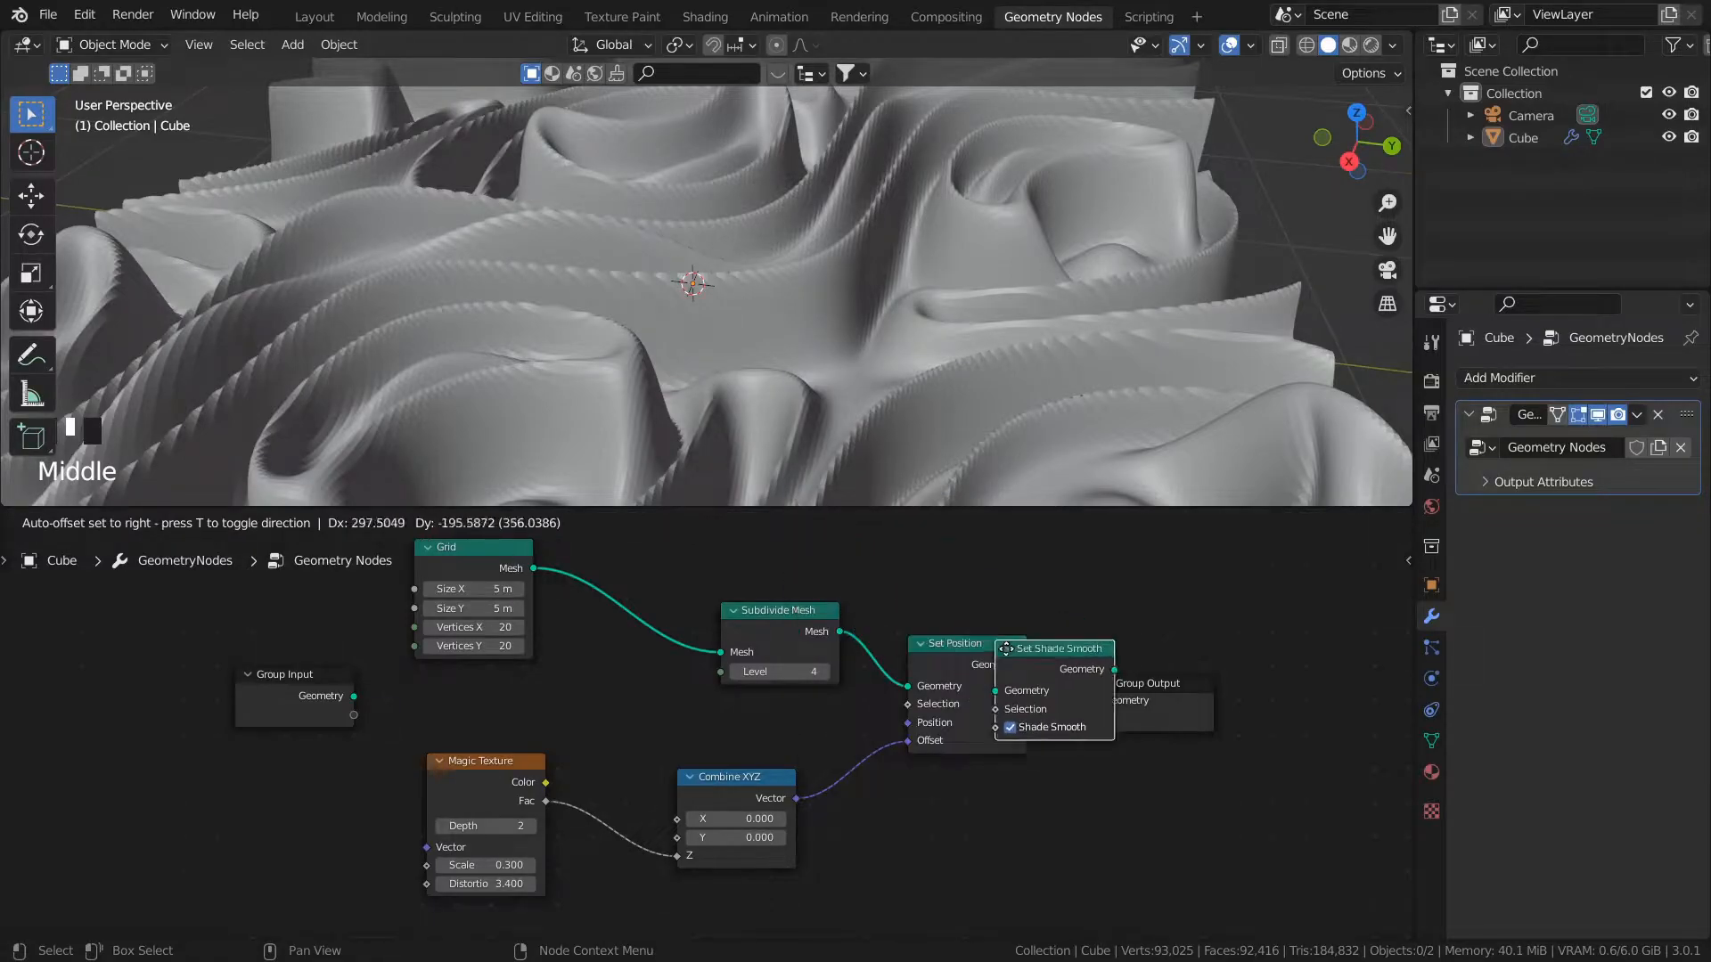
pyautogui.click(1093, 668)
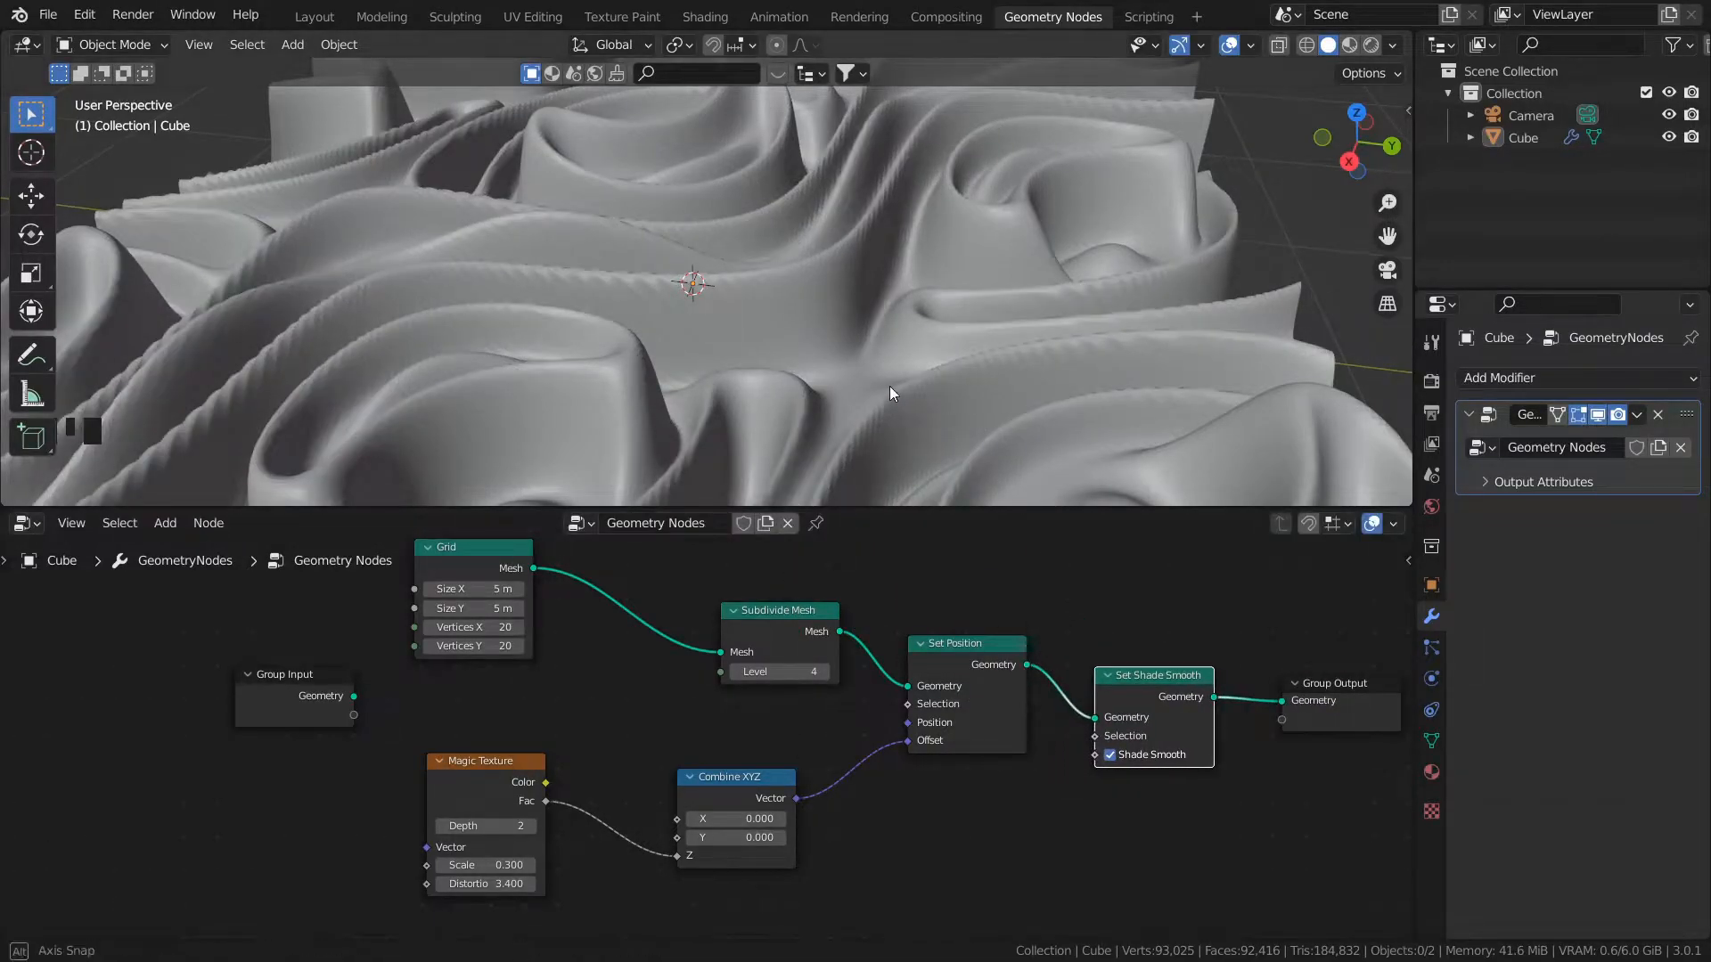
pyautogui.moveTo(890, 387); pyautogui.dragTo(909, 385, button='middle')
pyautogui.click(1114, 856)
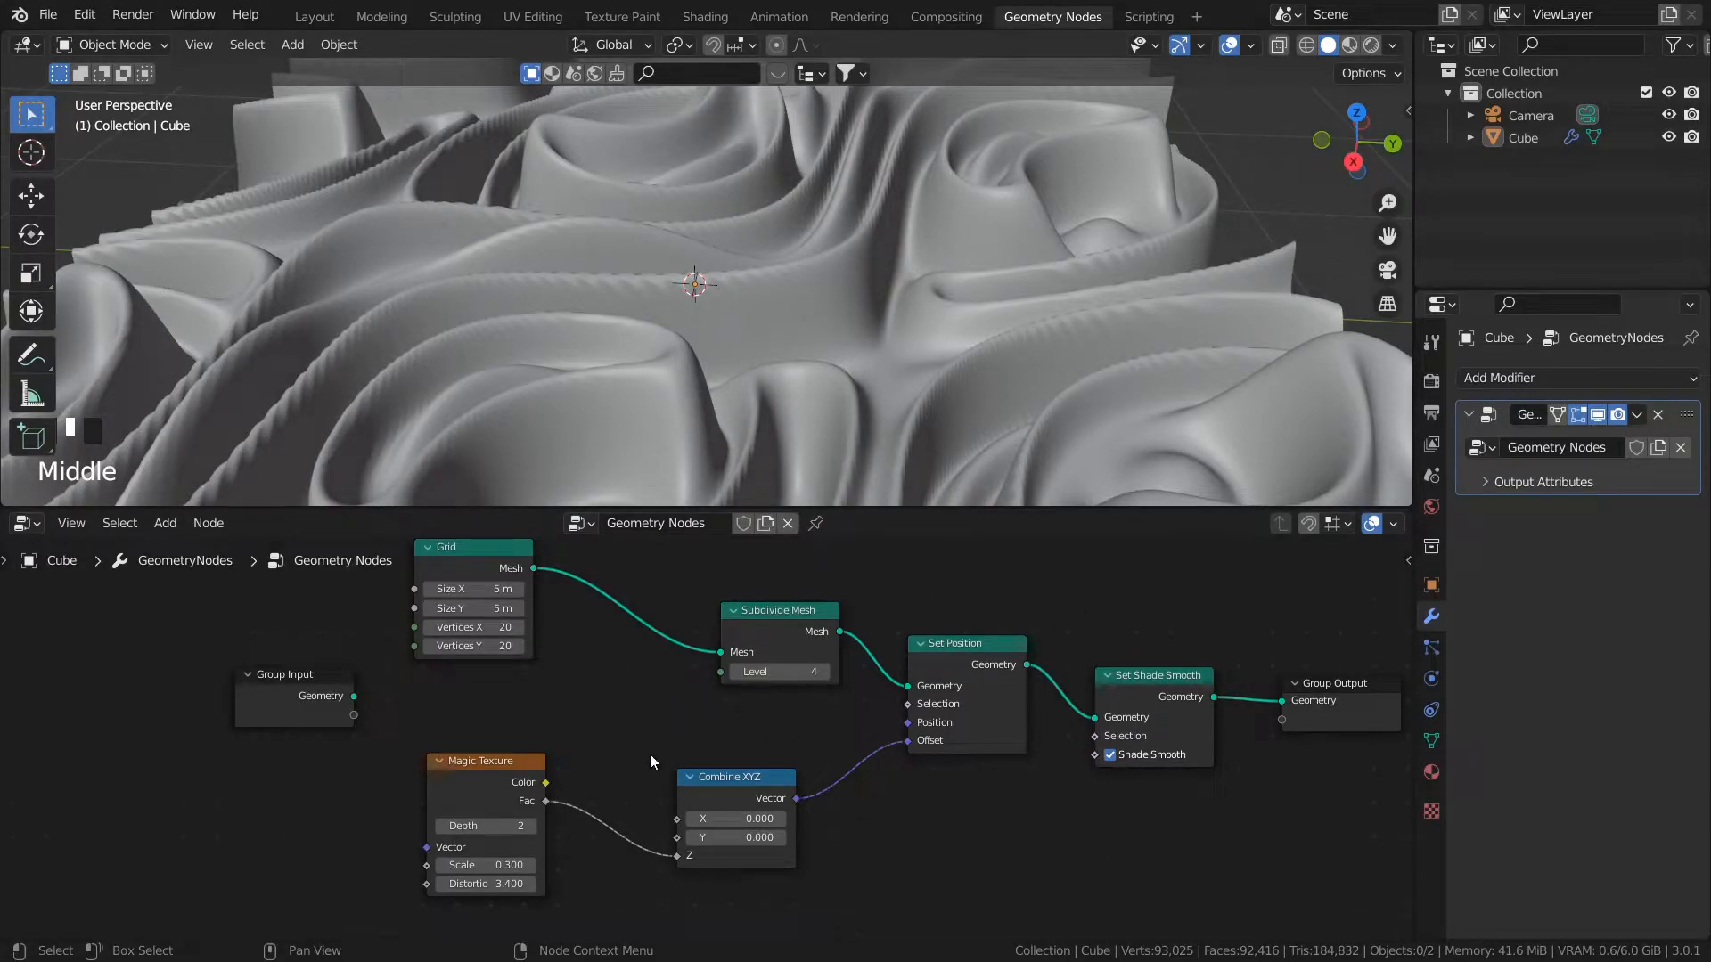
# Step: Lower the Magic Texture distortion to 2.7 and inspect the whole surface
pyautogui.scroll(-3, 788, 362)
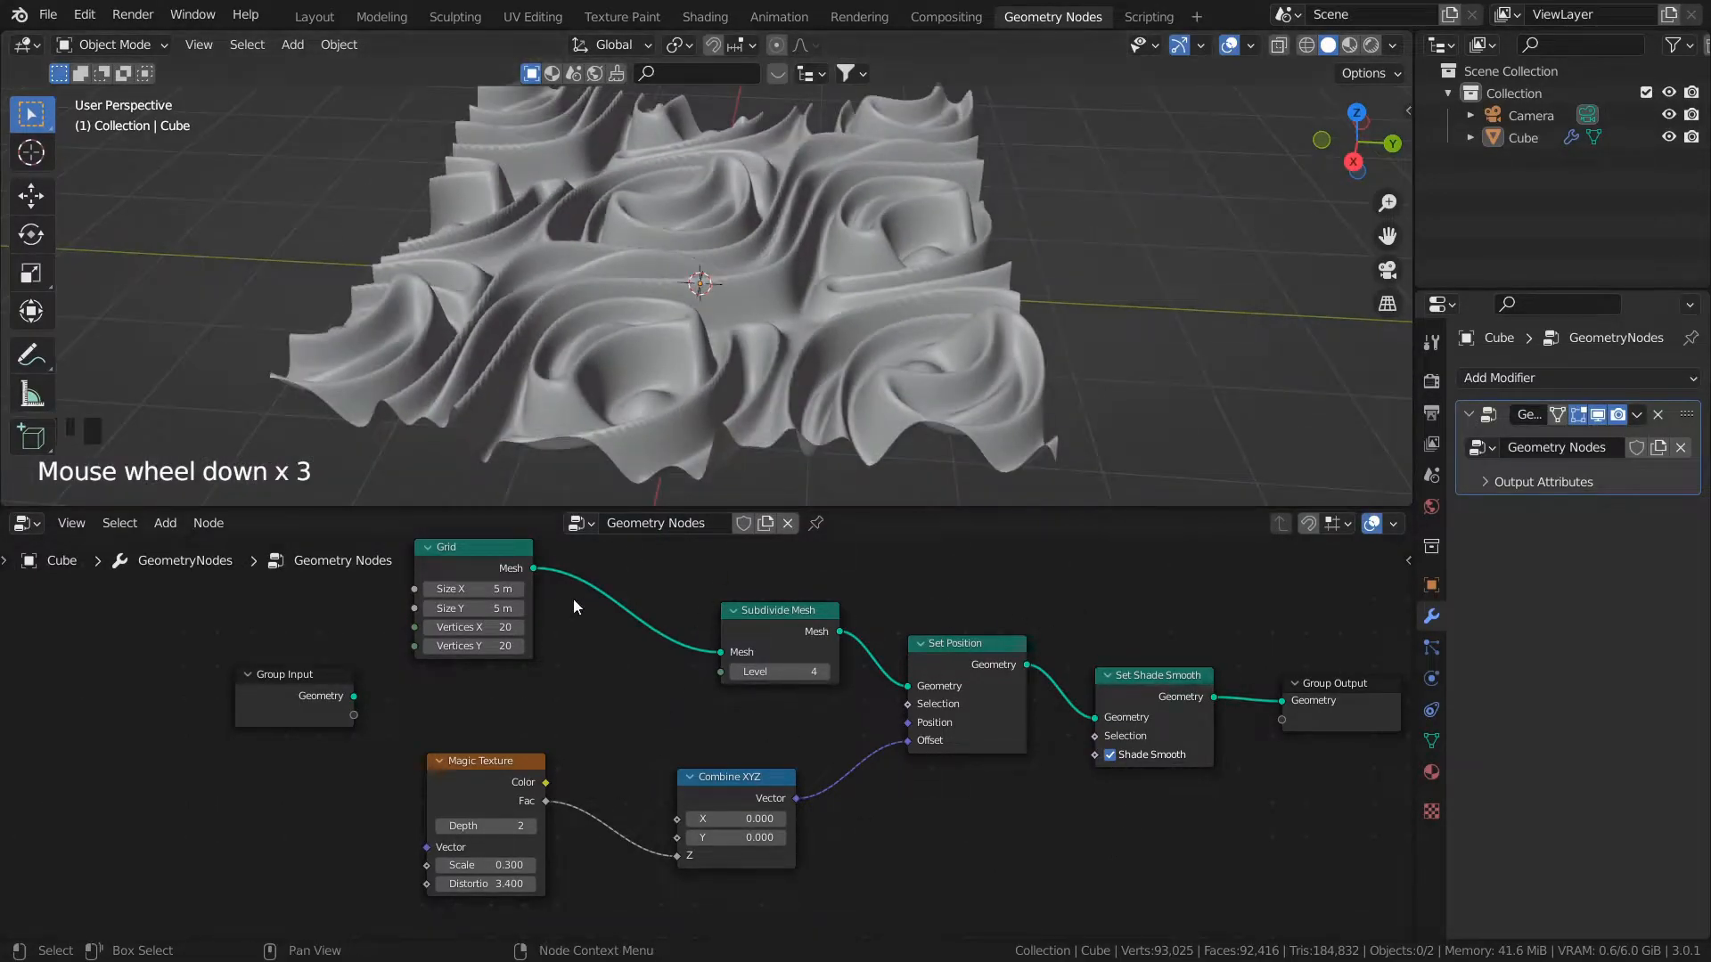
pyautogui.scroll(1, 581, 591)
pyautogui.moveTo(621, 477); pyautogui.dragTo(627, 415, button='middle')
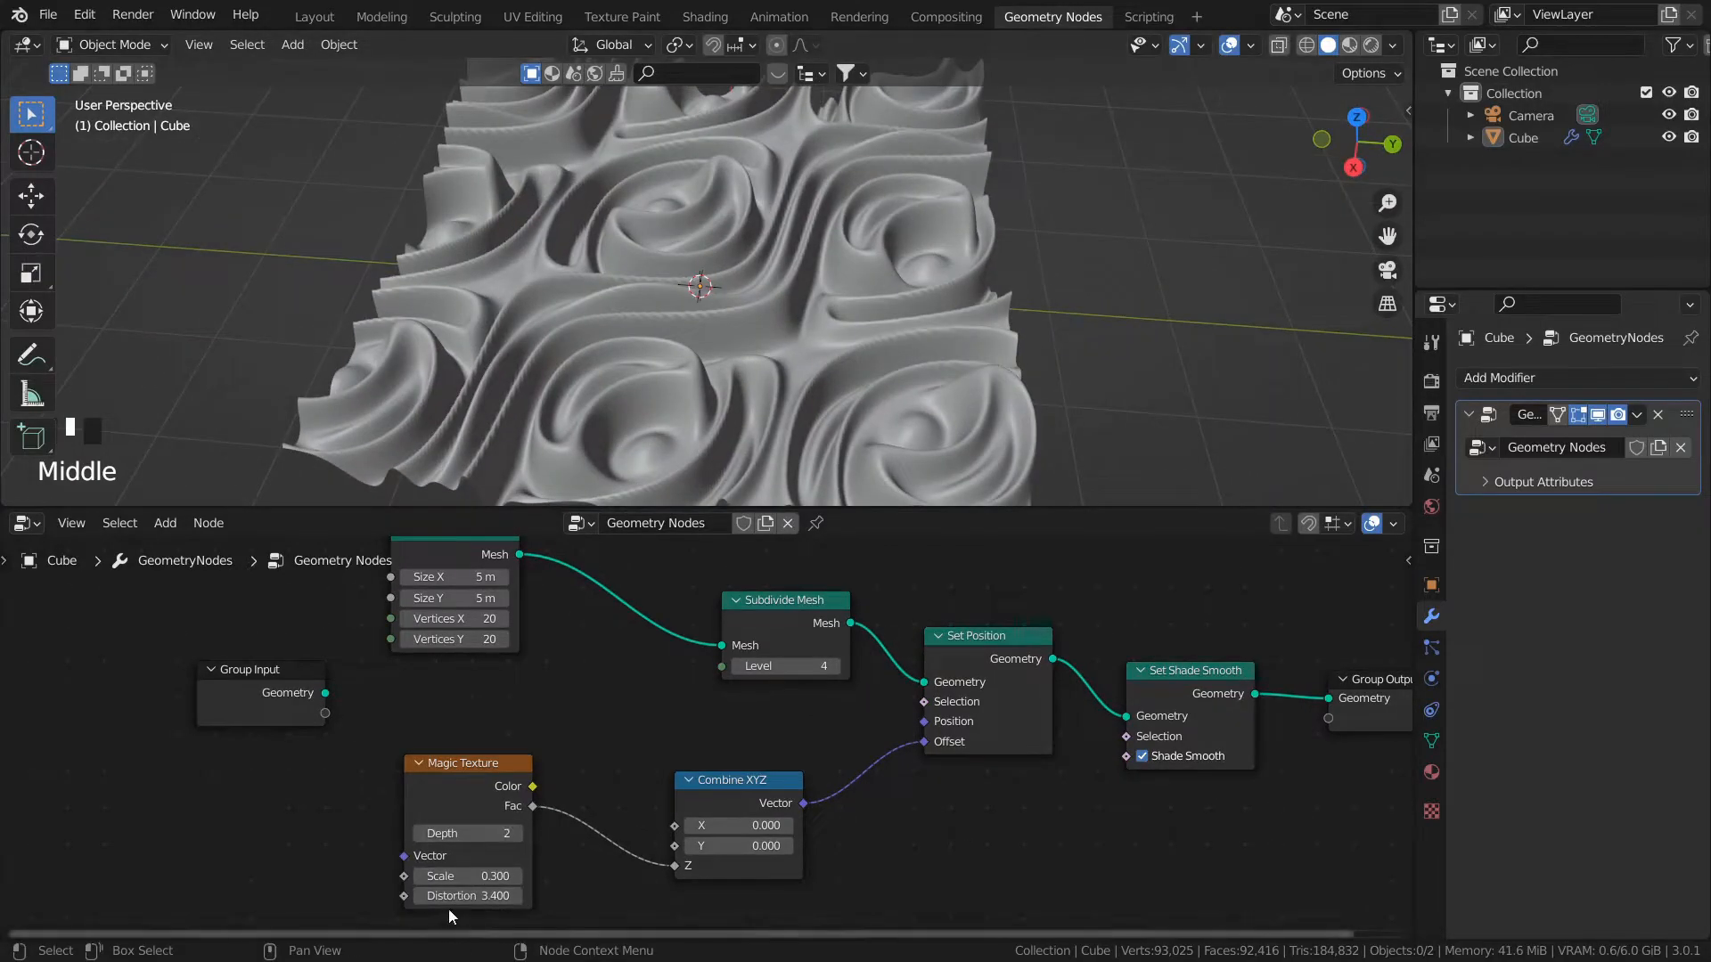
pyautogui.moveTo(468, 896)
pyautogui.mouseDown()
pyautogui.moveTo(416, 896)
pyautogui.moveTo(454, 896)
pyautogui.mouseUp()
pyautogui.moveTo(682, 326); pyautogui.dragTo(788, 382, button='middle')
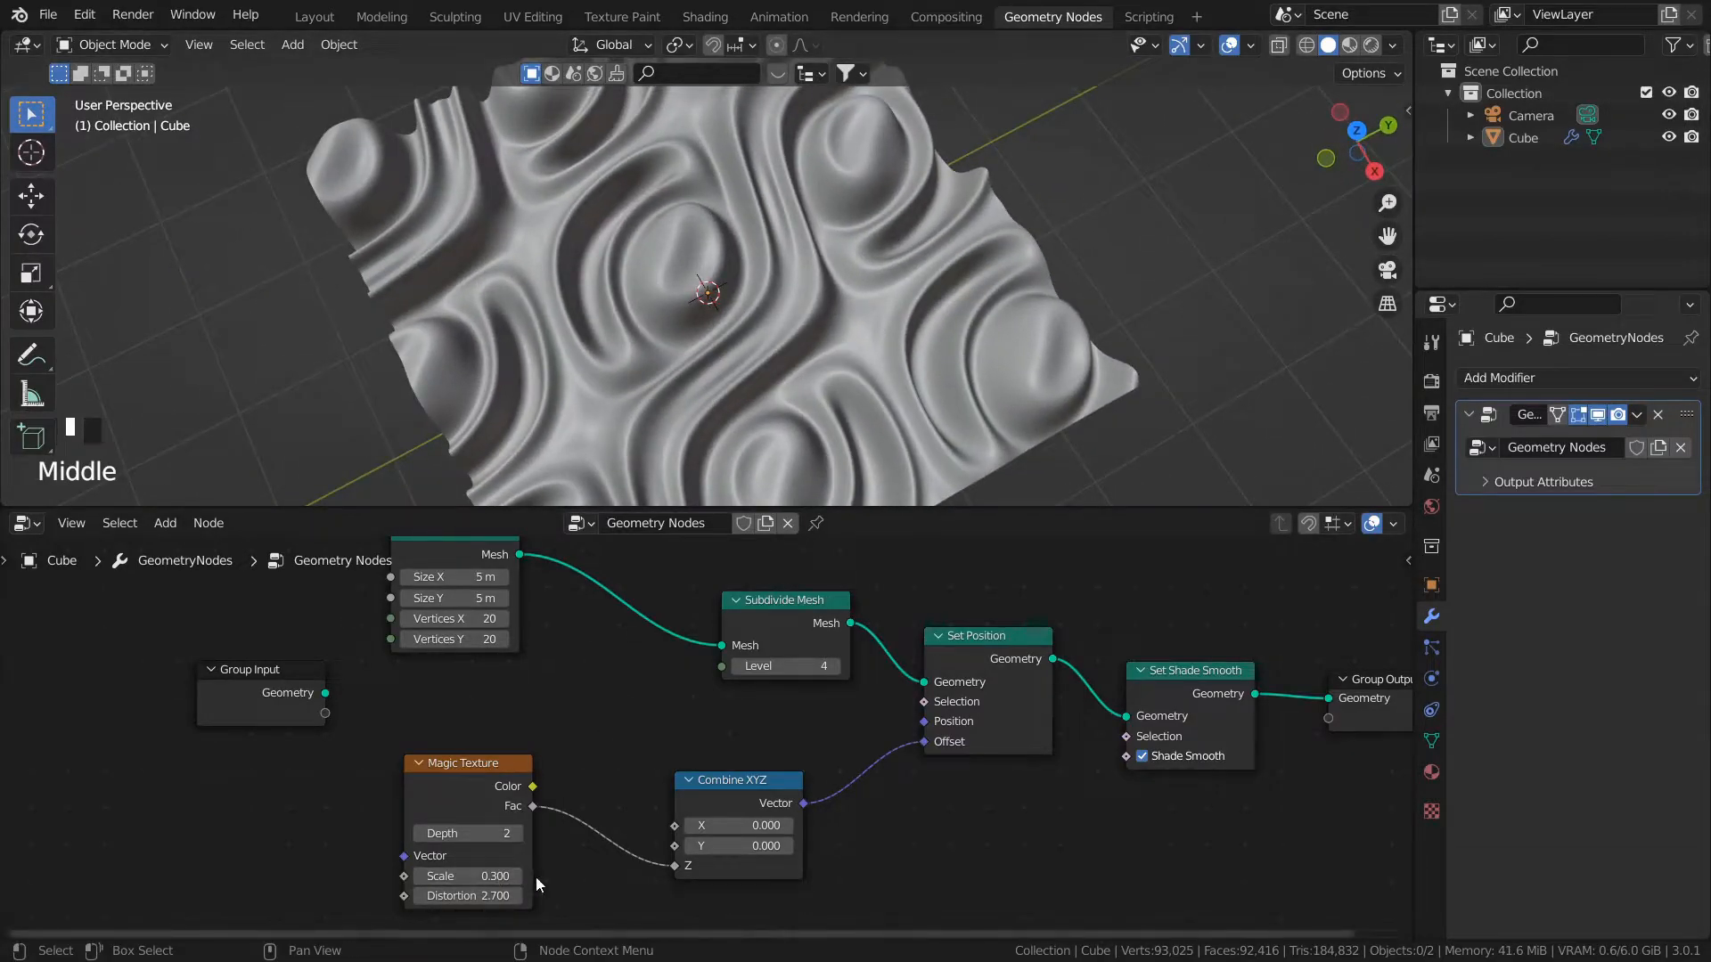
# Step: Set the Magic Texture depth to 1 and its distortion to 1.9
pyautogui.click(419, 835)
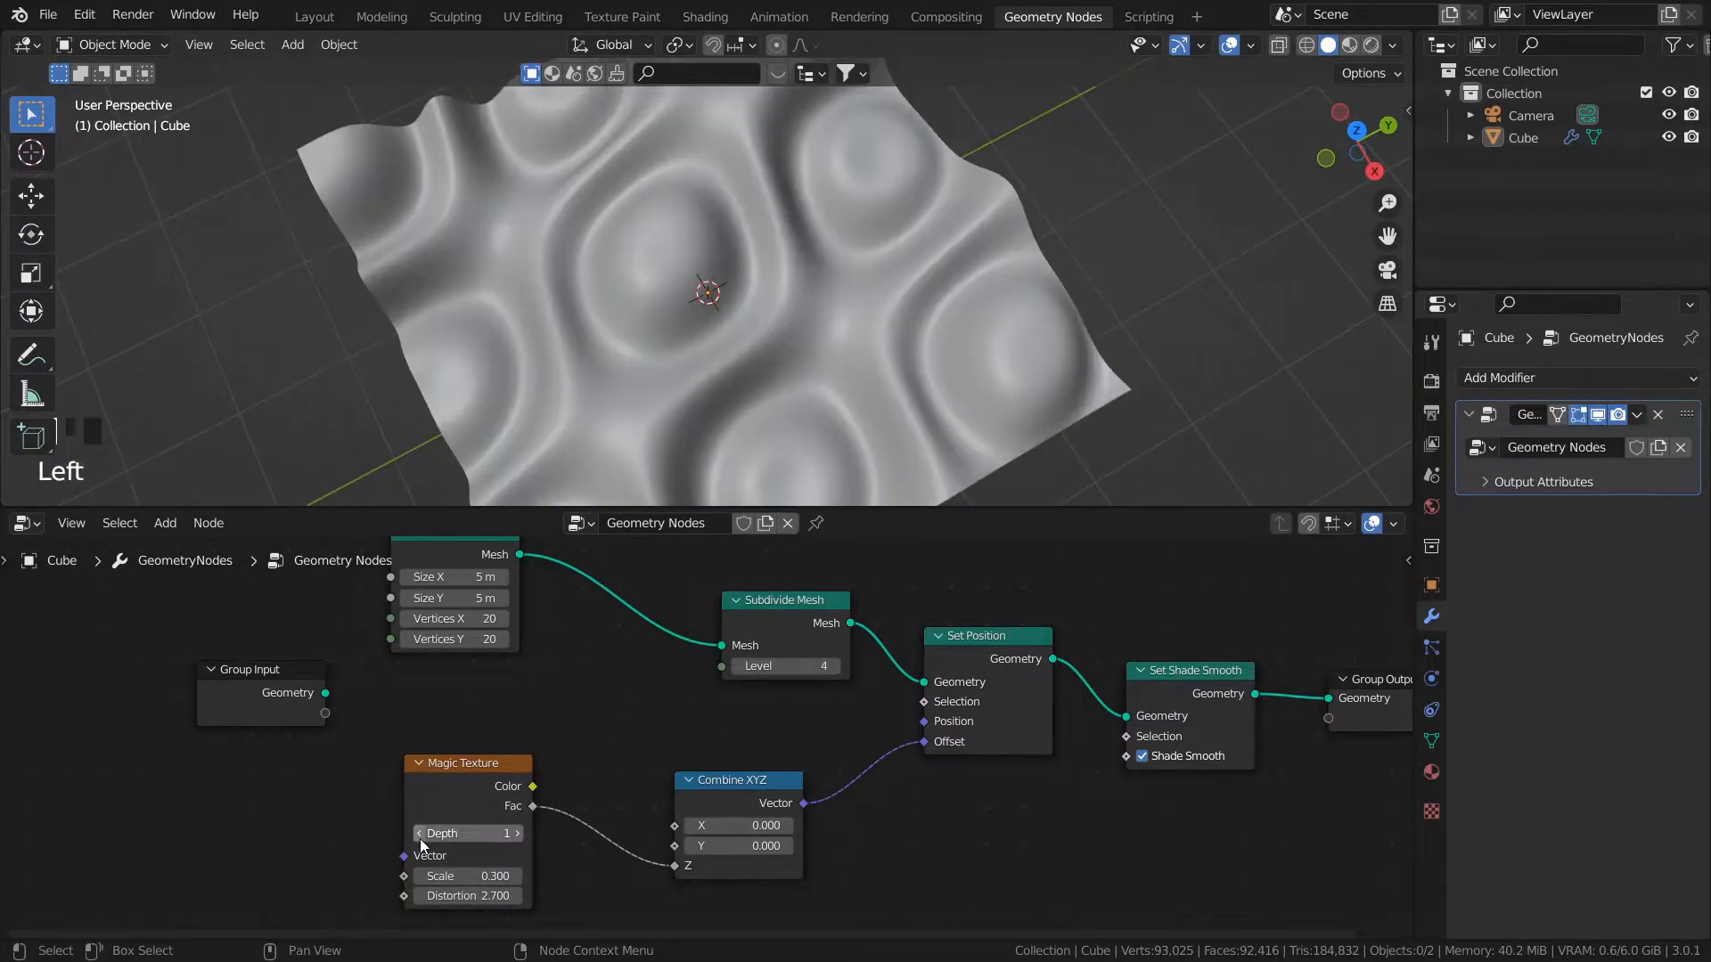
pyautogui.moveTo(693, 406); pyautogui.dragTo(670, 346, button='middle')
pyautogui.moveTo(463, 896)
pyautogui.mouseDown()
pyautogui.moveTo(505, 896)
pyautogui.moveTo(455, 896)
pyautogui.mouseUp()
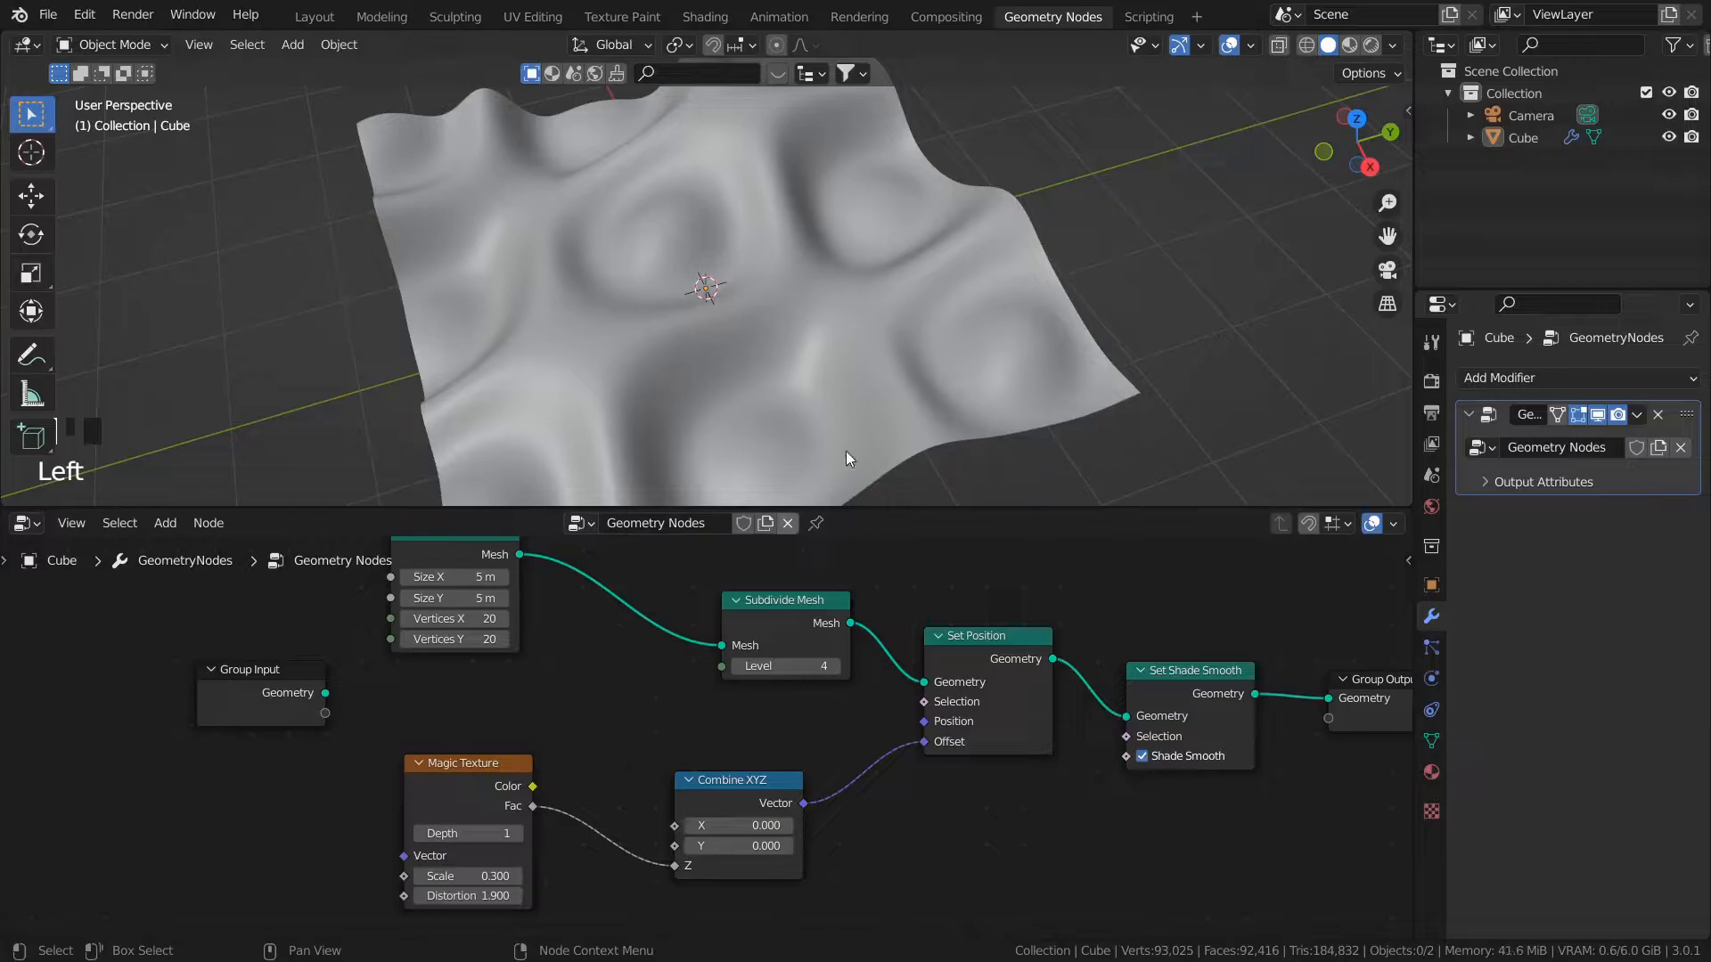
pyautogui.scroll(-1, 706, 694)
pyautogui.scroll(-1, 839, 745)
pyautogui.moveTo(952, 827); pyautogui.dragTo(854, 790, button='middle')
pyautogui.moveTo(888, 221); pyautogui.dragTo(847, 191, button='middle')
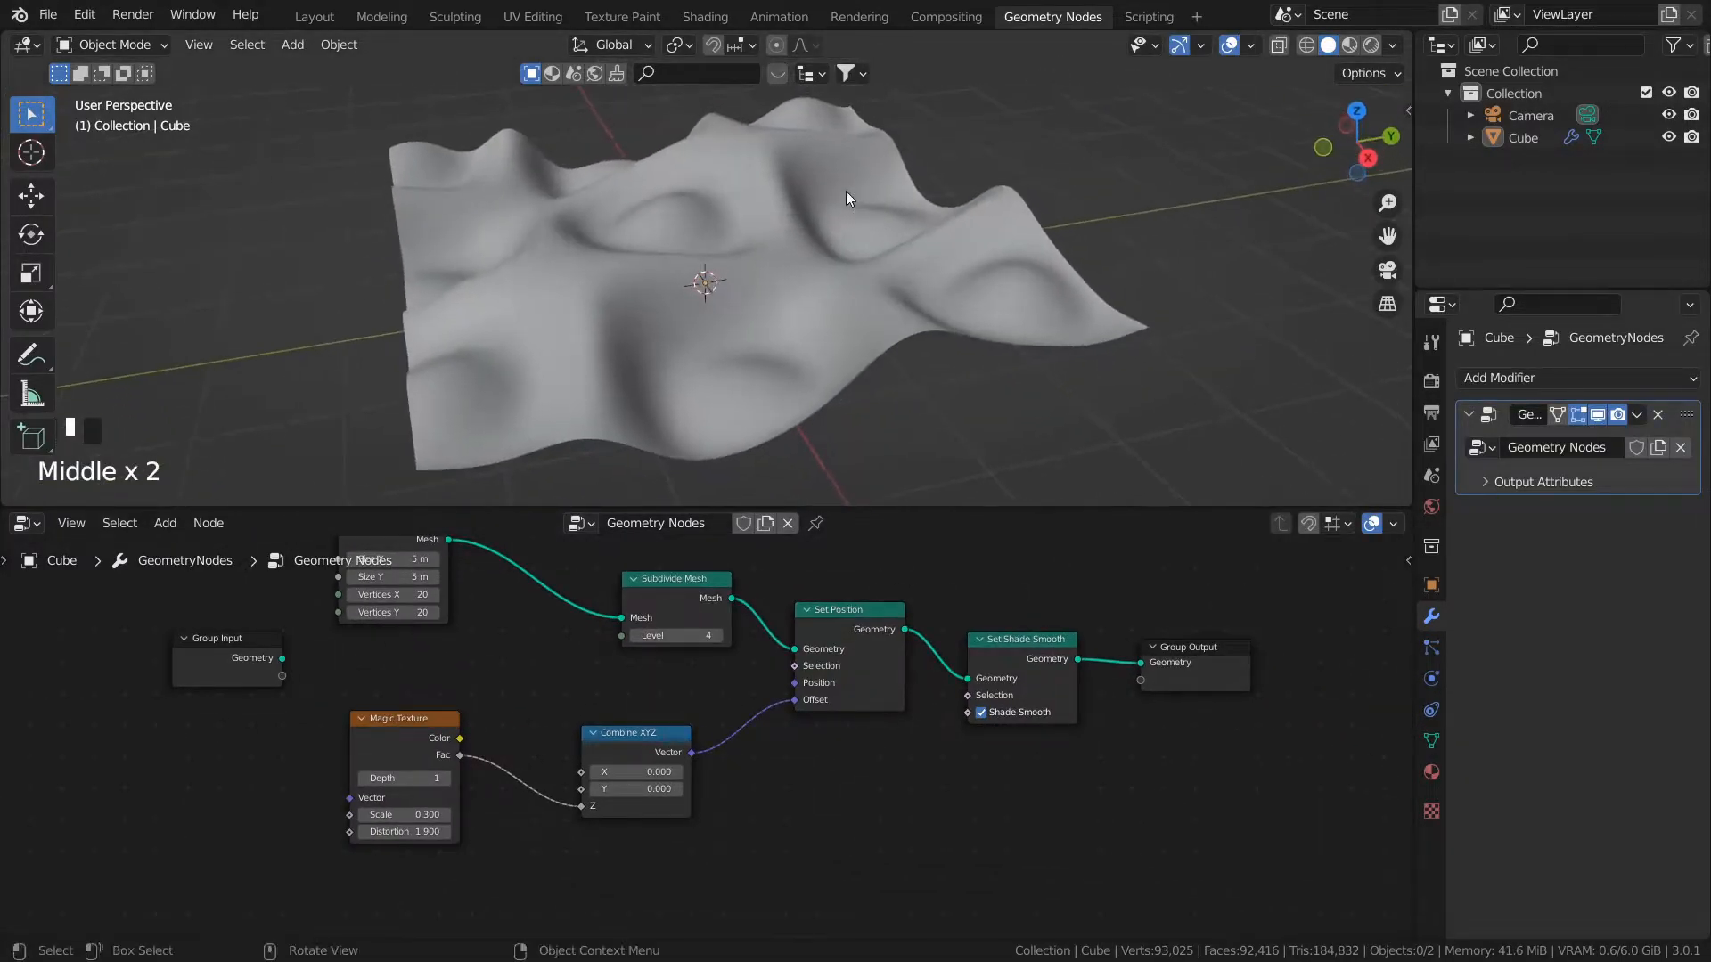
# Step: In the Shading workspace, select the wavy mesh and set its Principled BSDF base color to blue
pyautogui.click(725, 14)
pyautogui.doubleClick(779, 348)
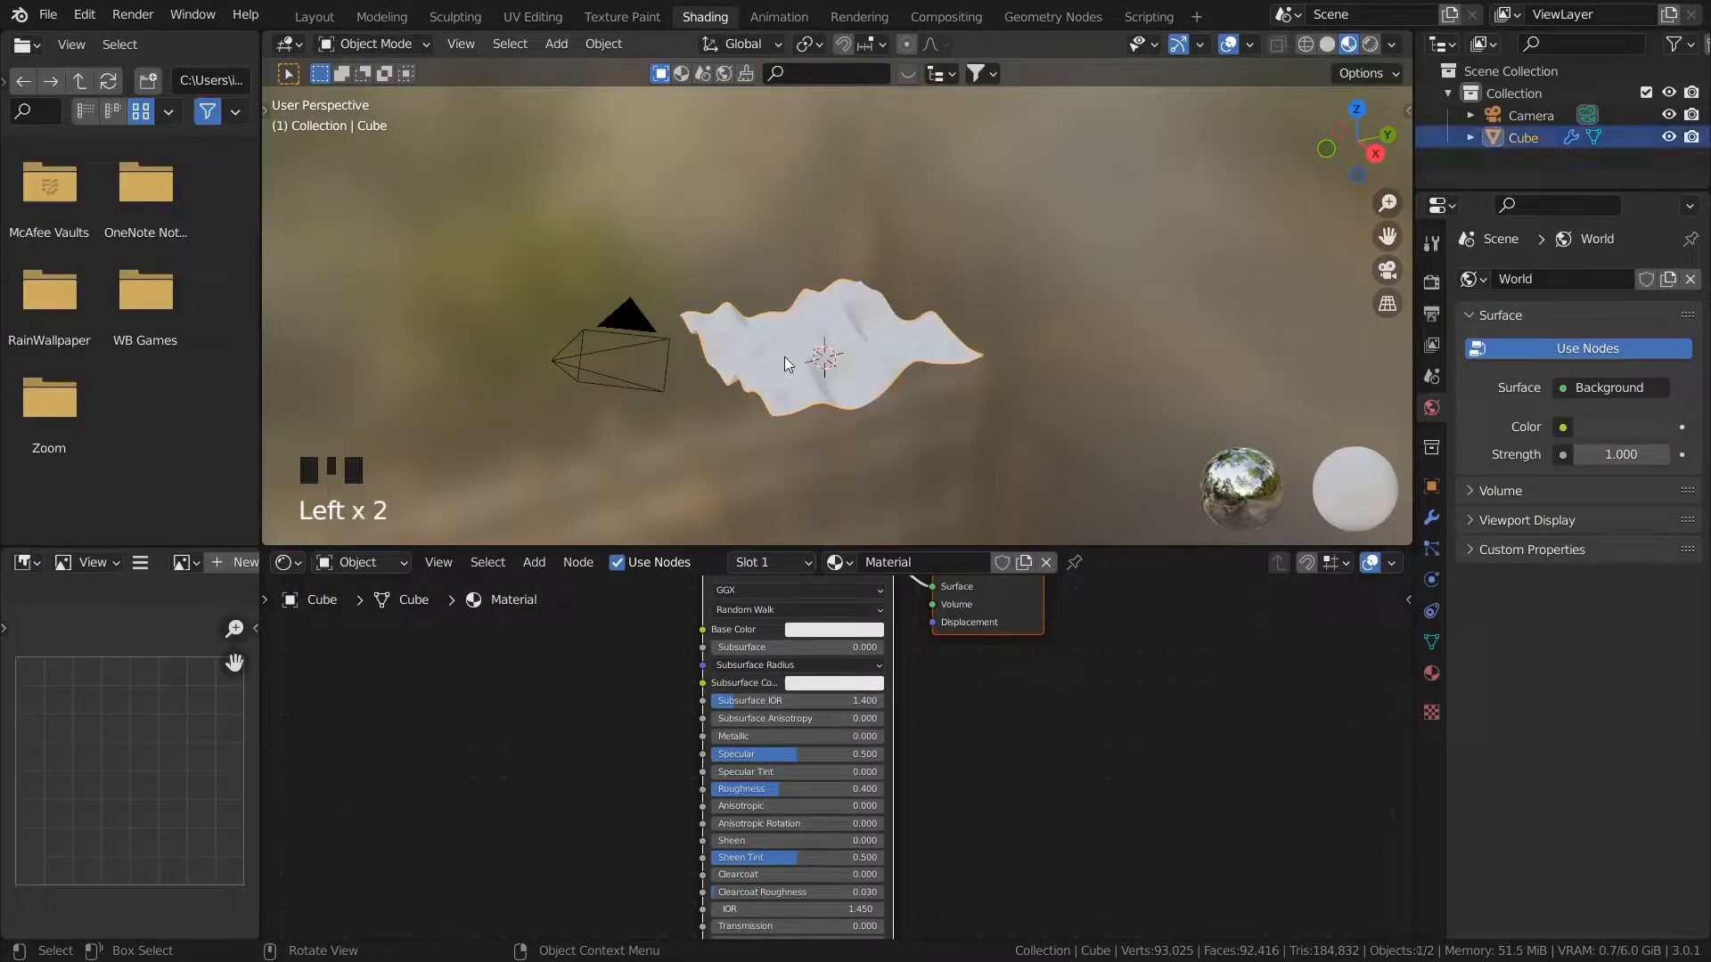
pyautogui.scroll(-2, 635, 727)
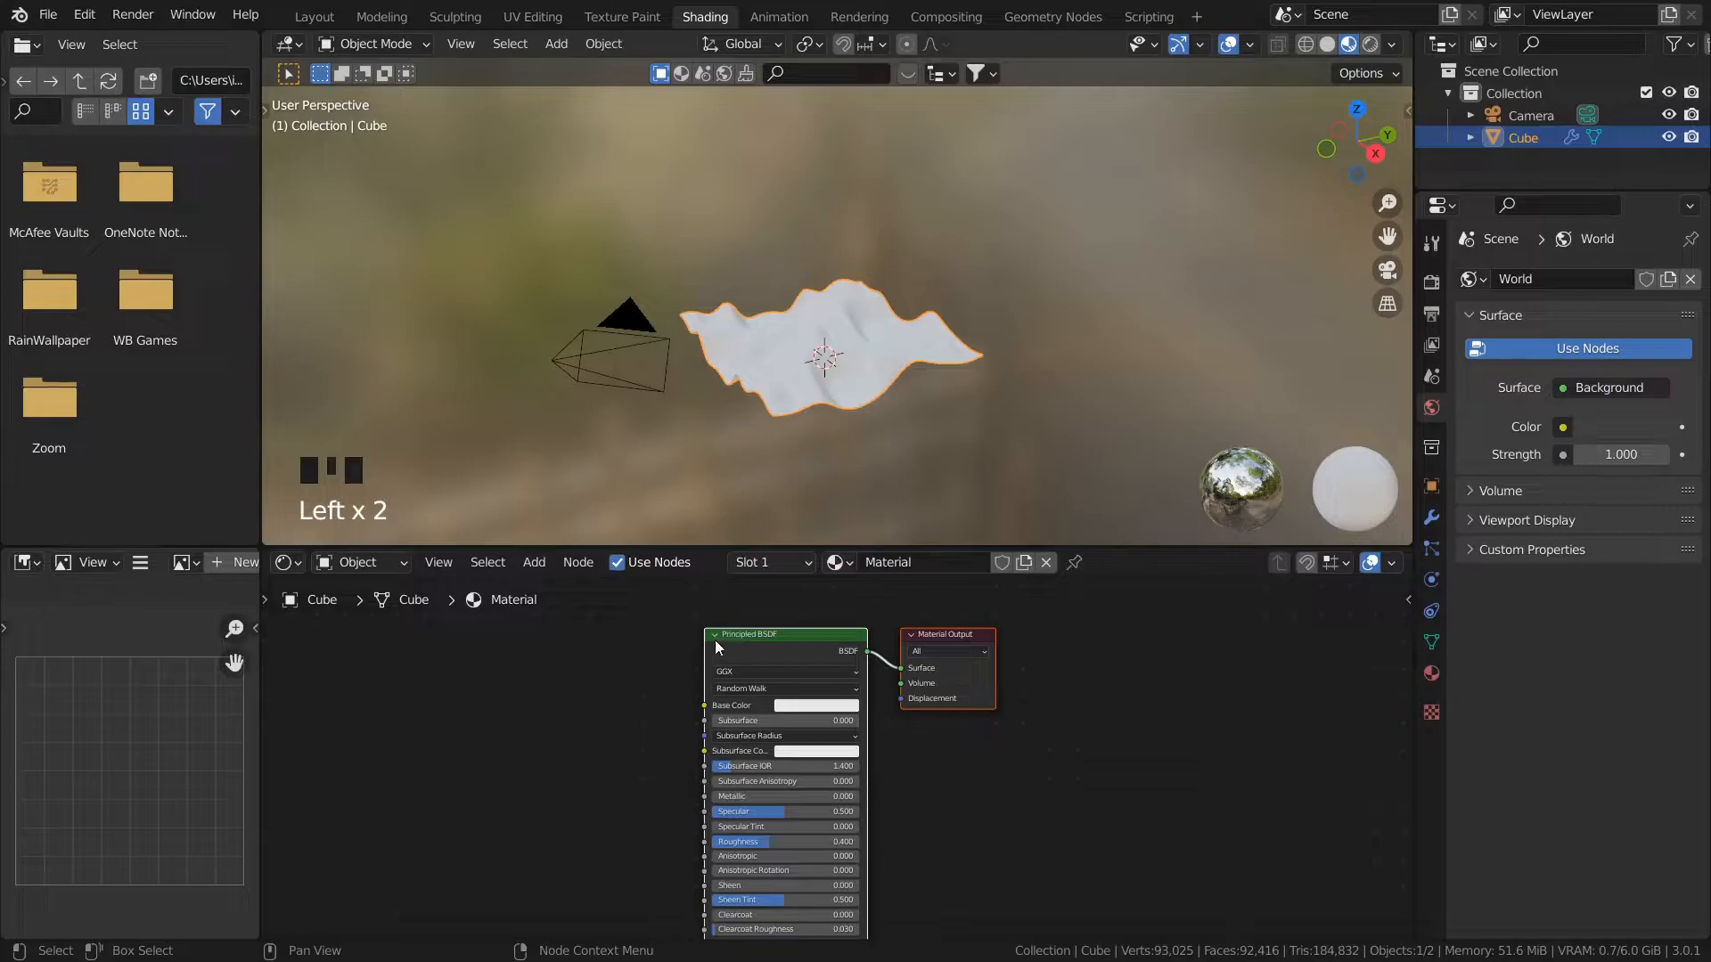
pyautogui.scroll(2, 836, 702)
pyautogui.click(836, 702)
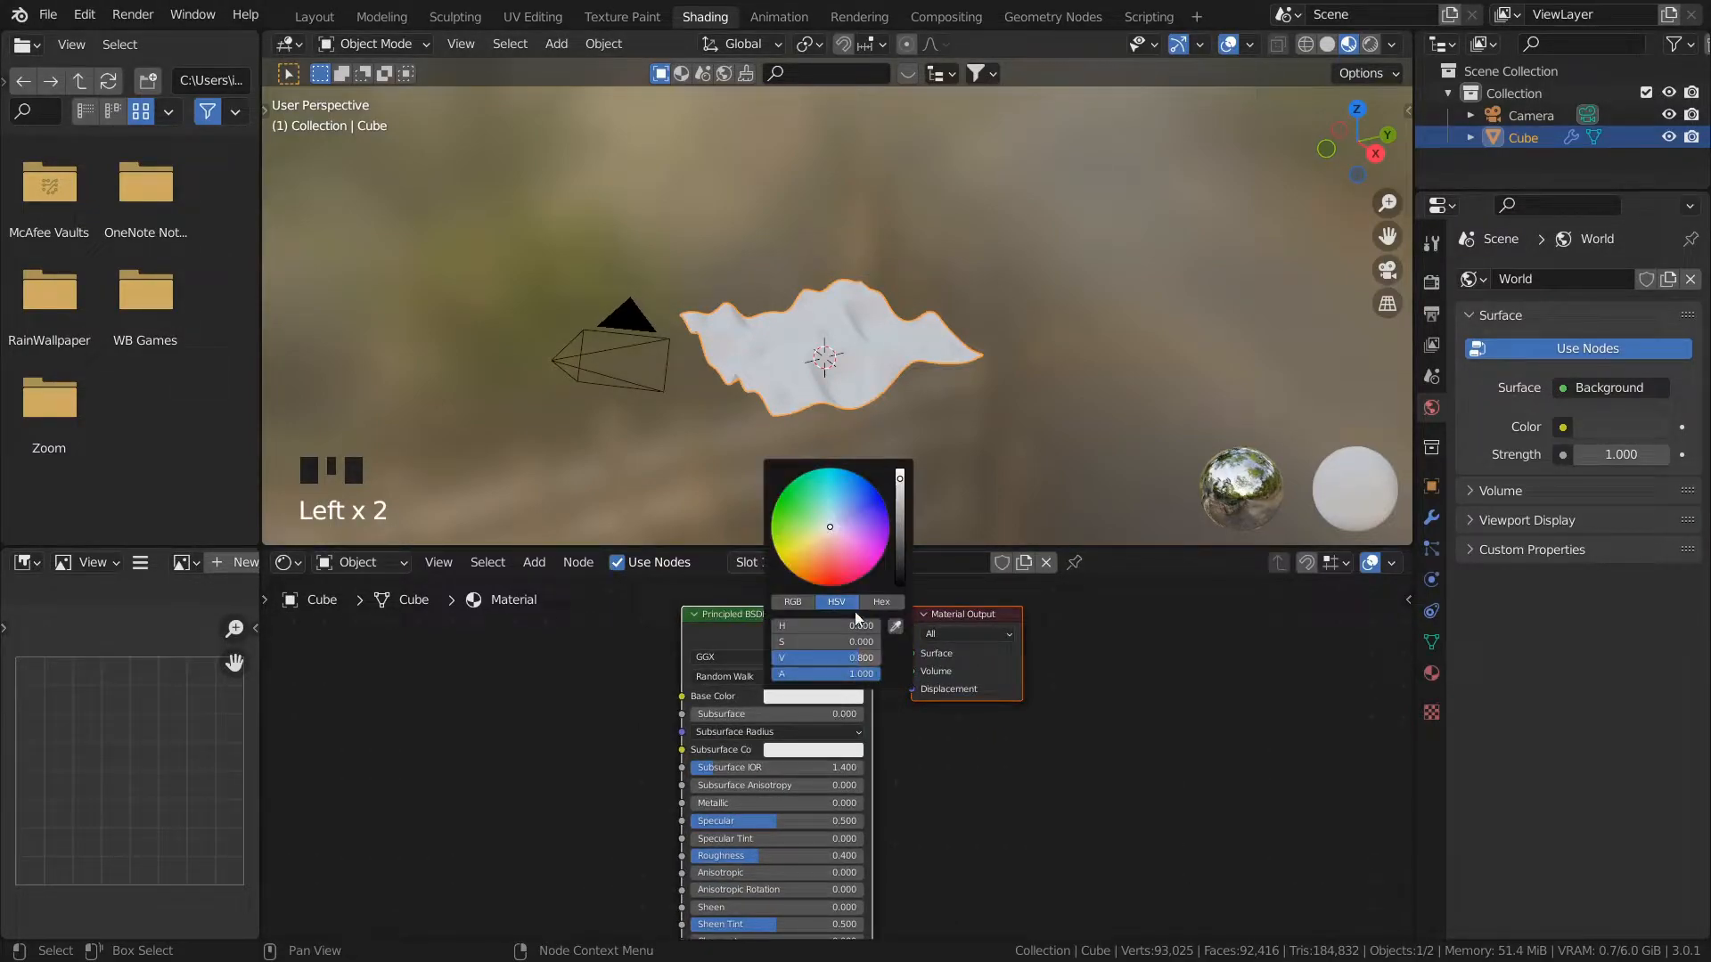
pyautogui.click(852, 508)
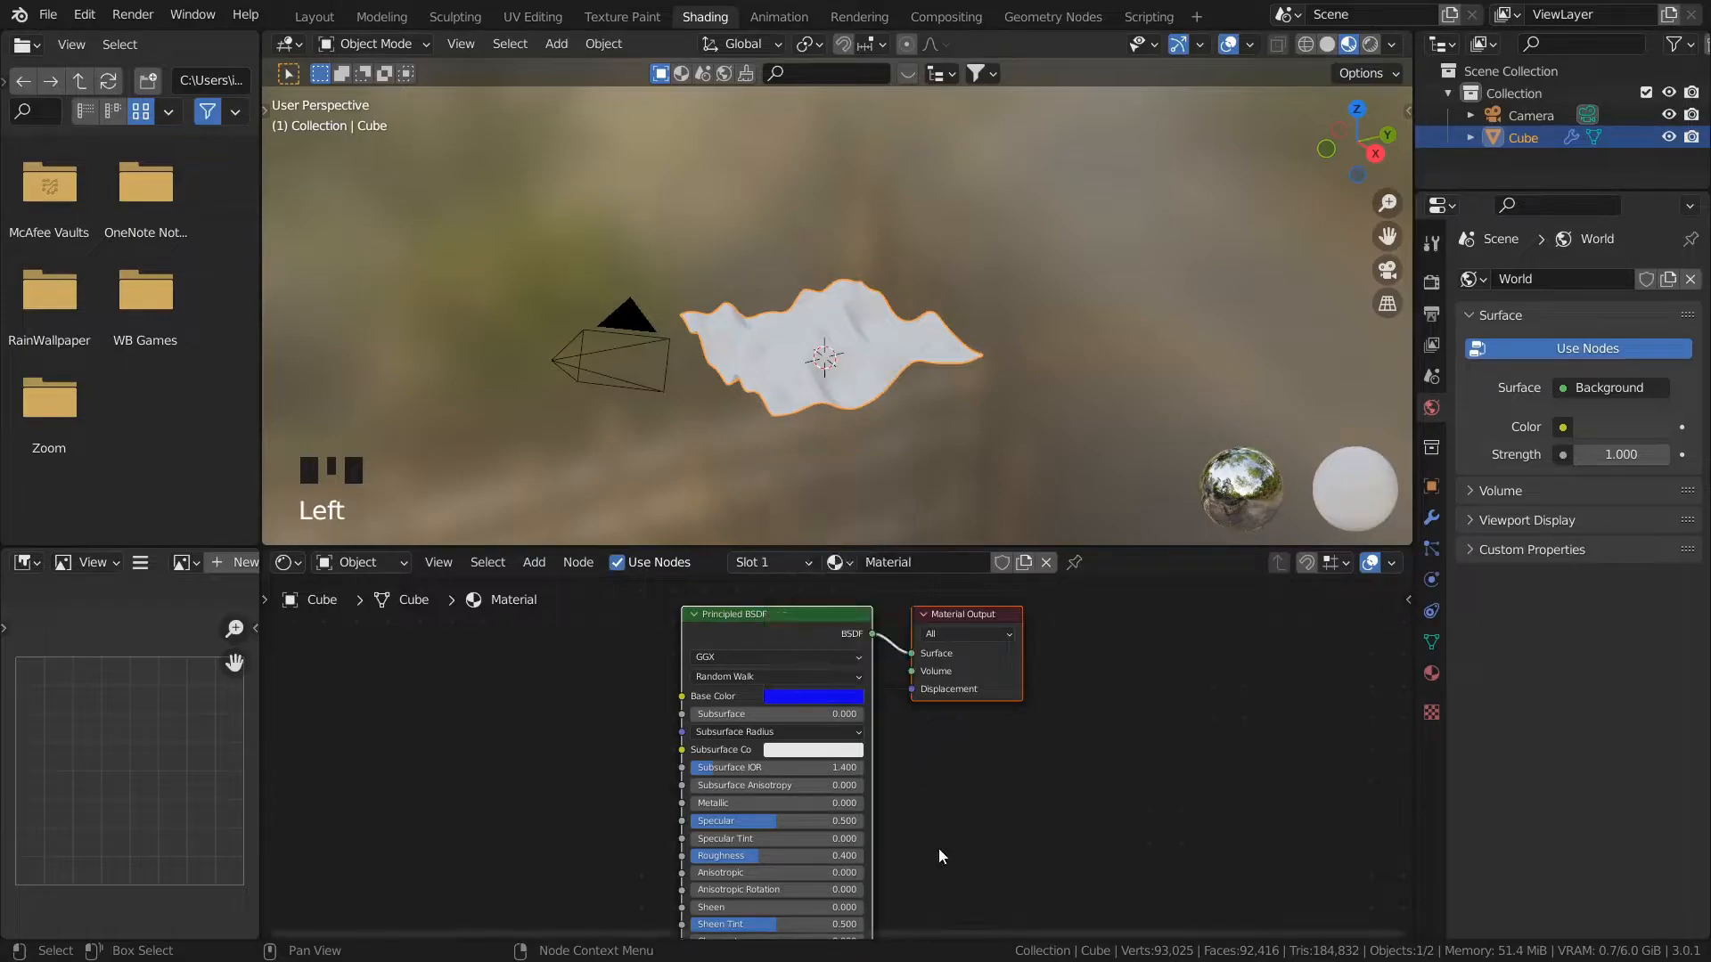
# Step: Set the Principled BSDF transmission to 1.000
pyautogui.scroll(2, 929, 840)
pyautogui.keyDown('shift'); pyautogui.scroll(-4, 916, 692); pyautogui.keyUp('shift')
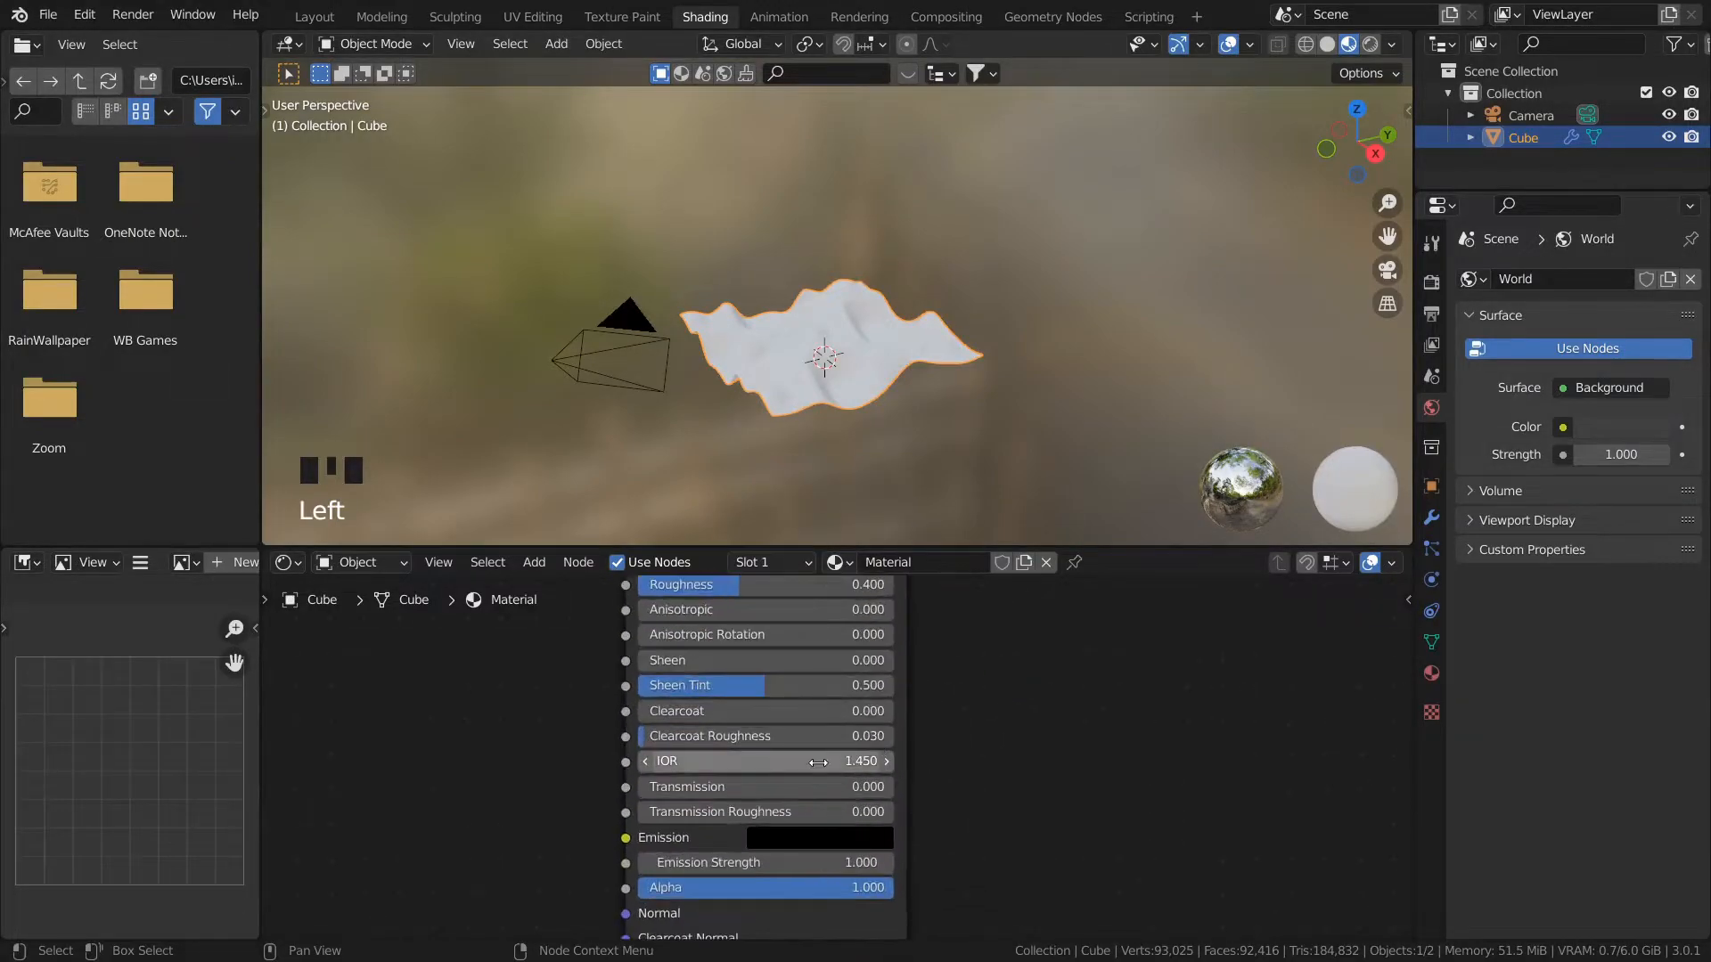
pyautogui.scroll(1, 819, 763)
pyautogui.moveTo(651, 789); pyautogui.dragTo(891, 790)
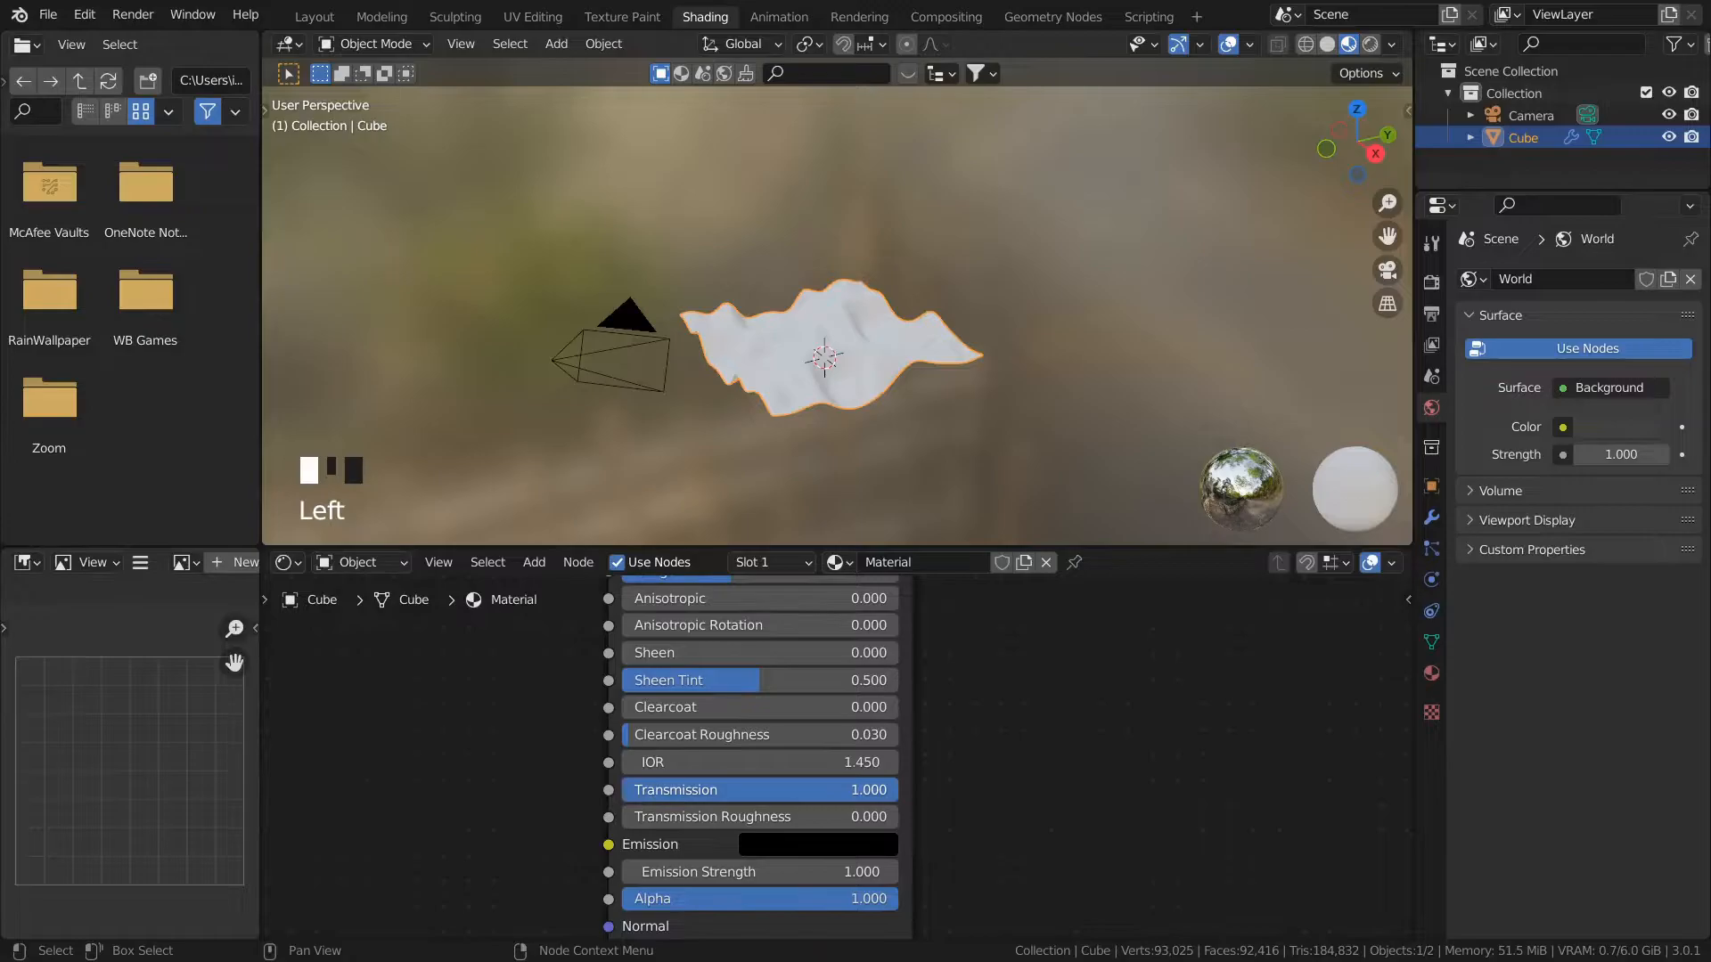
pyautogui.keyDown('shift'); pyautogui.scroll(5, 971, 713); pyautogui.keyUp('shift')
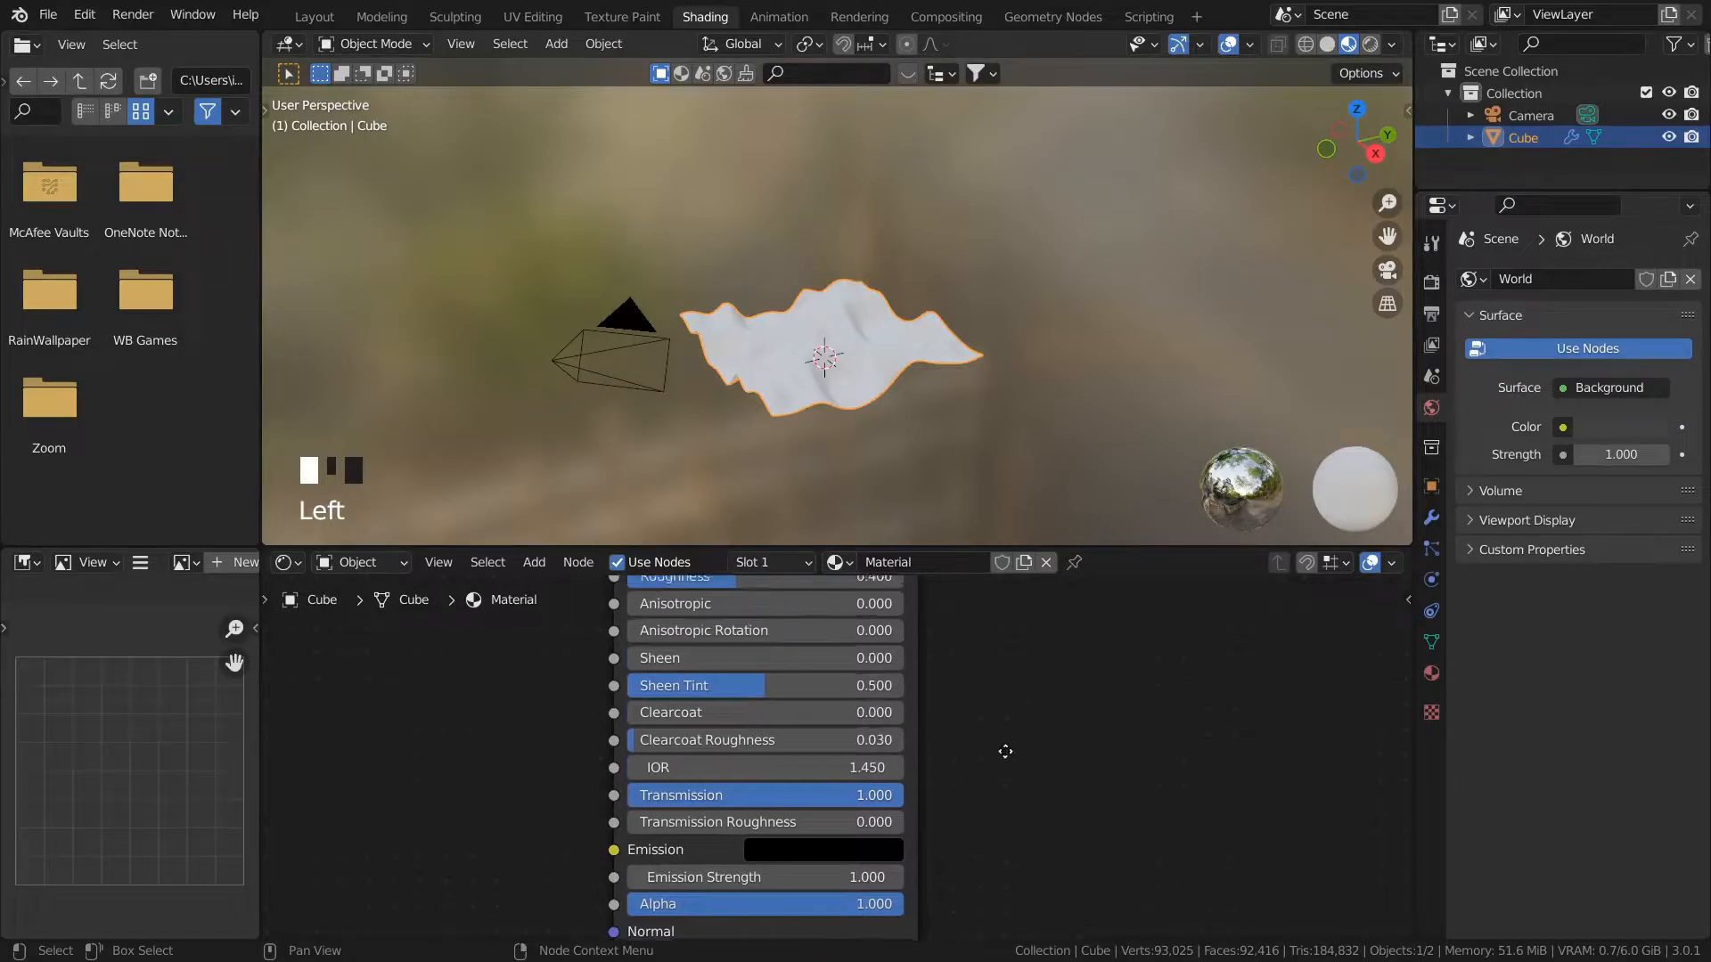
pyautogui.scroll(-2, 918, 678)
pyautogui.scroll(-2, 856, 706)
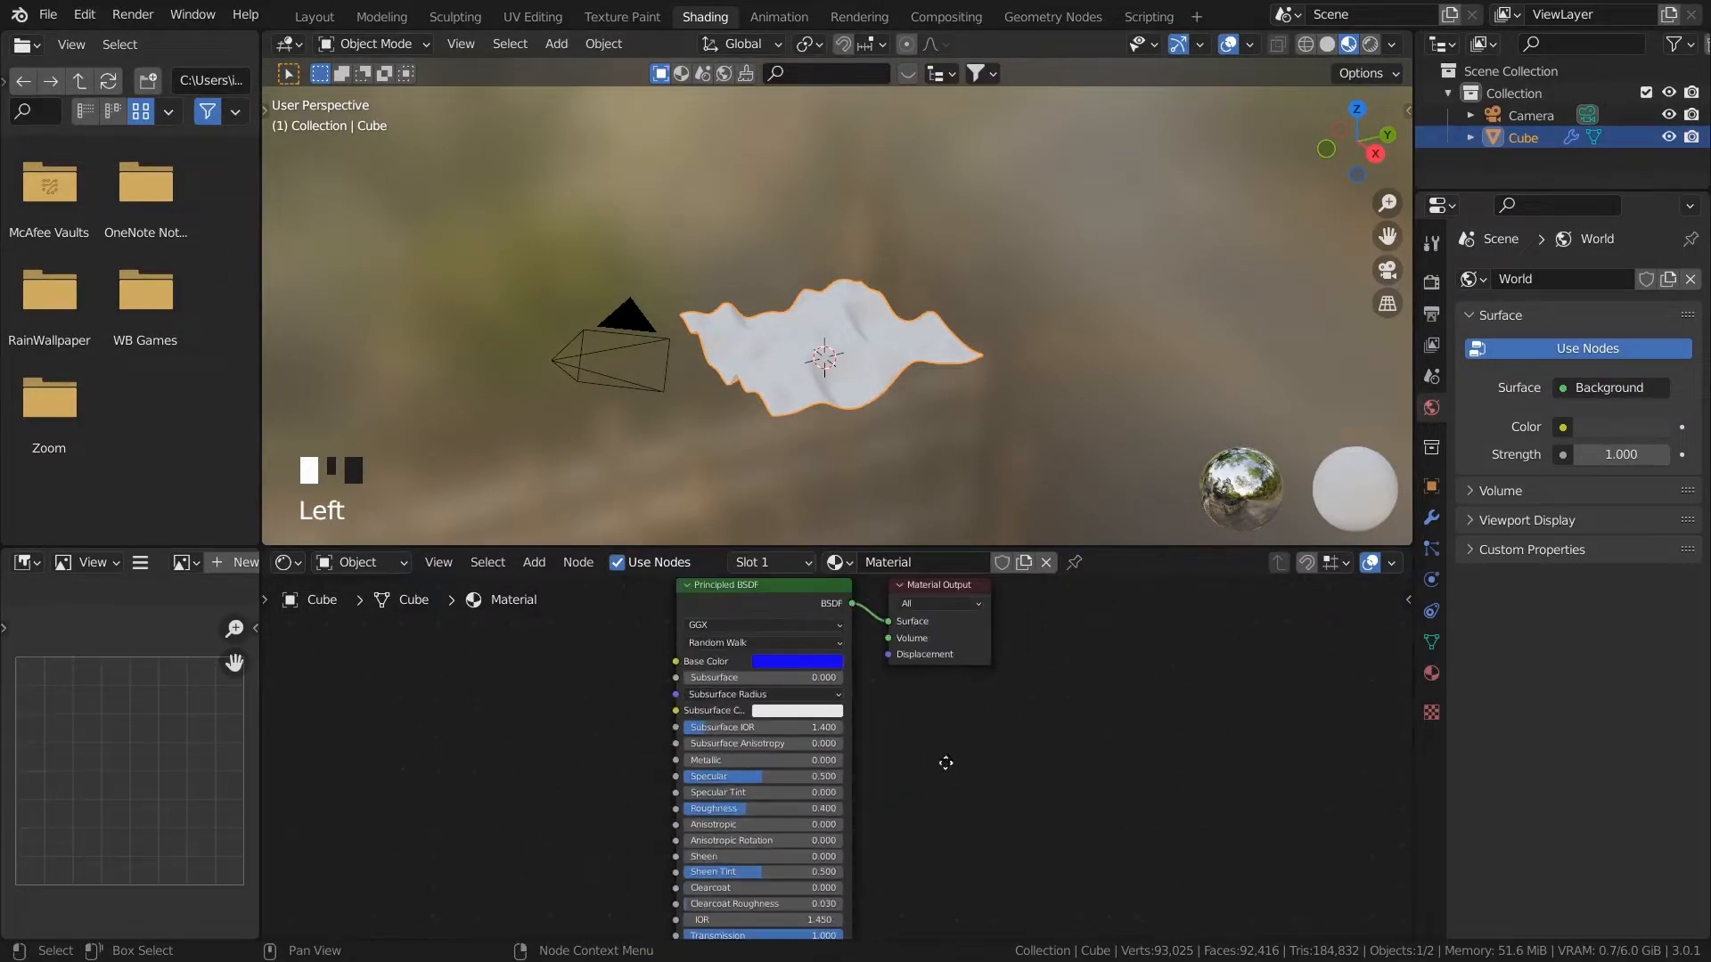
# Step: Collapse the Principled BSDF node in the material node tree
pyautogui.keyDown('shift'); pyautogui.scroll(1, 703, 647); pyautogui.keyUp('shift')
pyautogui.click(681, 617)
pyautogui.scroll(-1, 630, 698)
pyautogui.keyDown('shift'); pyautogui.scroll(2, 629, 697); pyautogui.keyUp('shift')
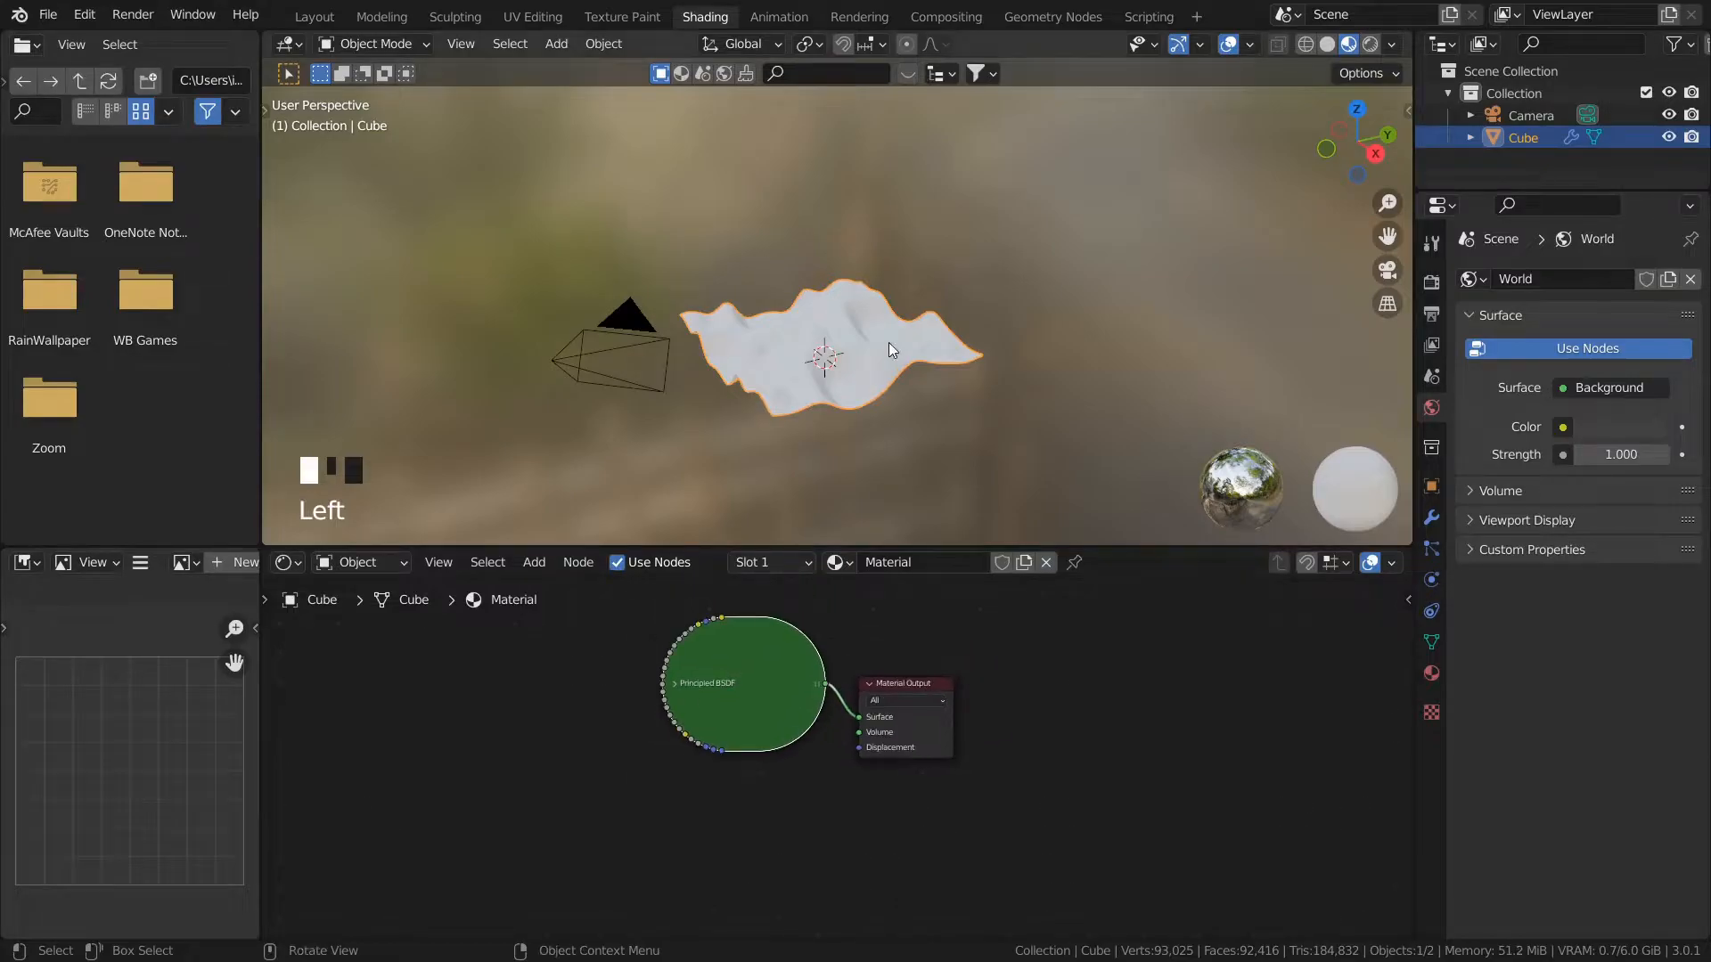
# Step: In the Geometry Nodes workspace, insert a Set Material node between Set Shade Smooth and Group Output, and assign it Material
pyautogui.click(1052, 18)
pyautogui.hotkey('shift', 'a')
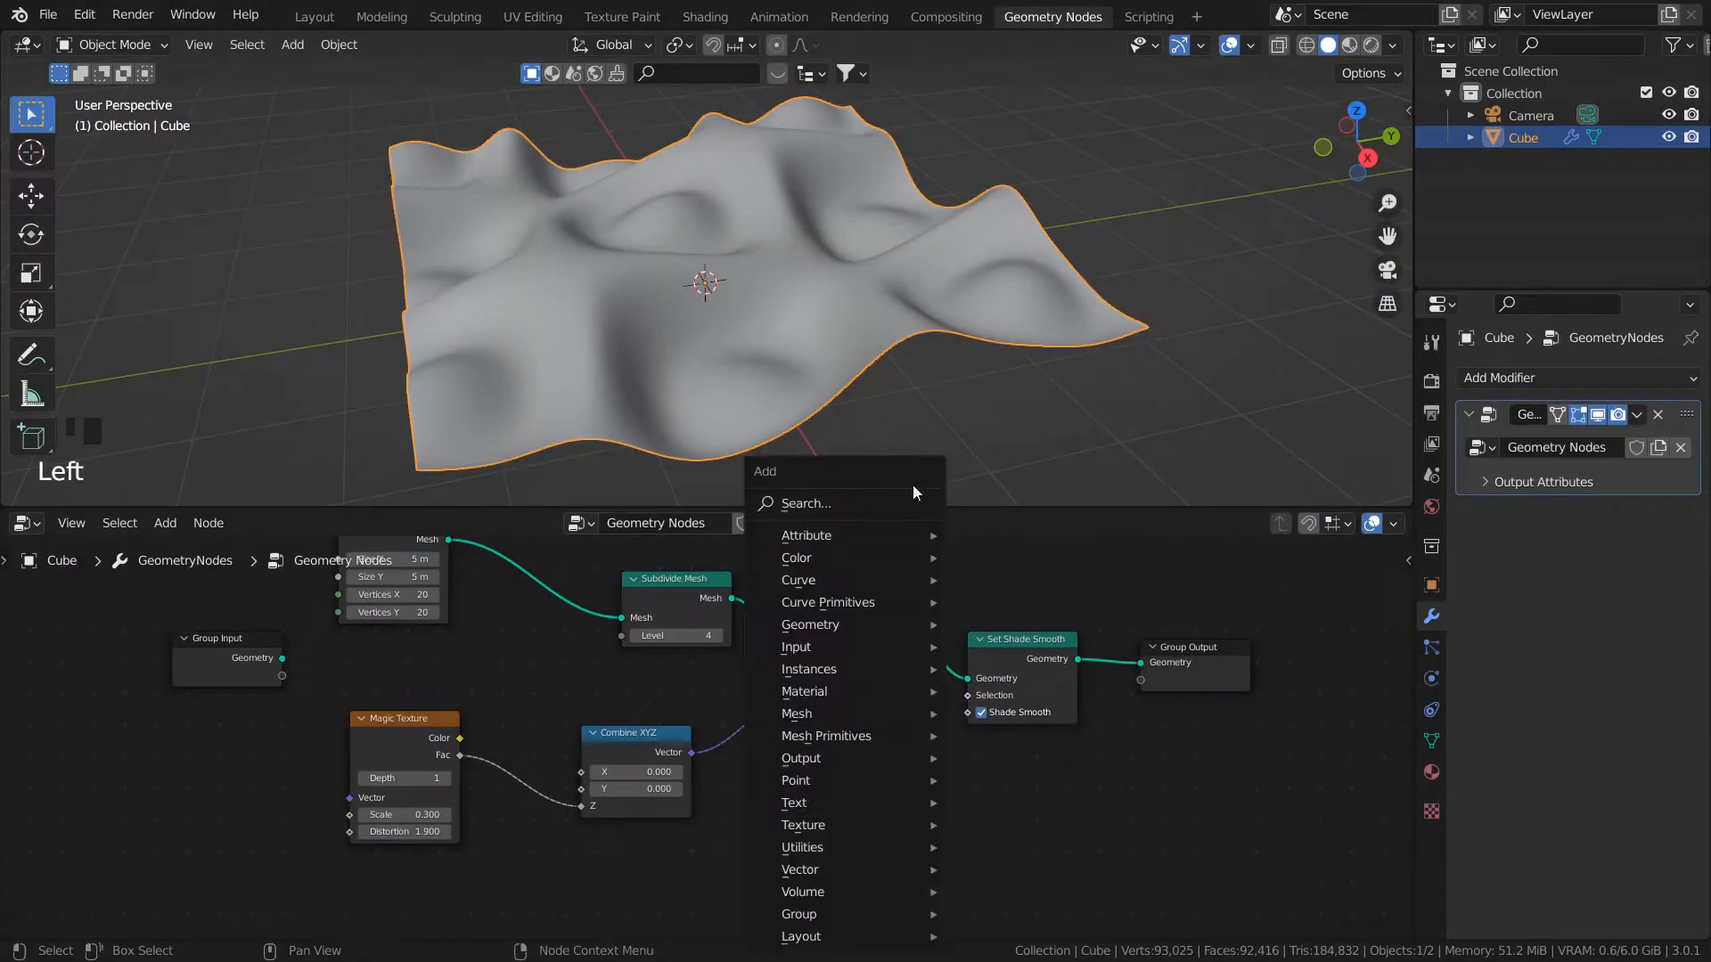
pyautogui.click(868, 499)
pyautogui.write('mater')
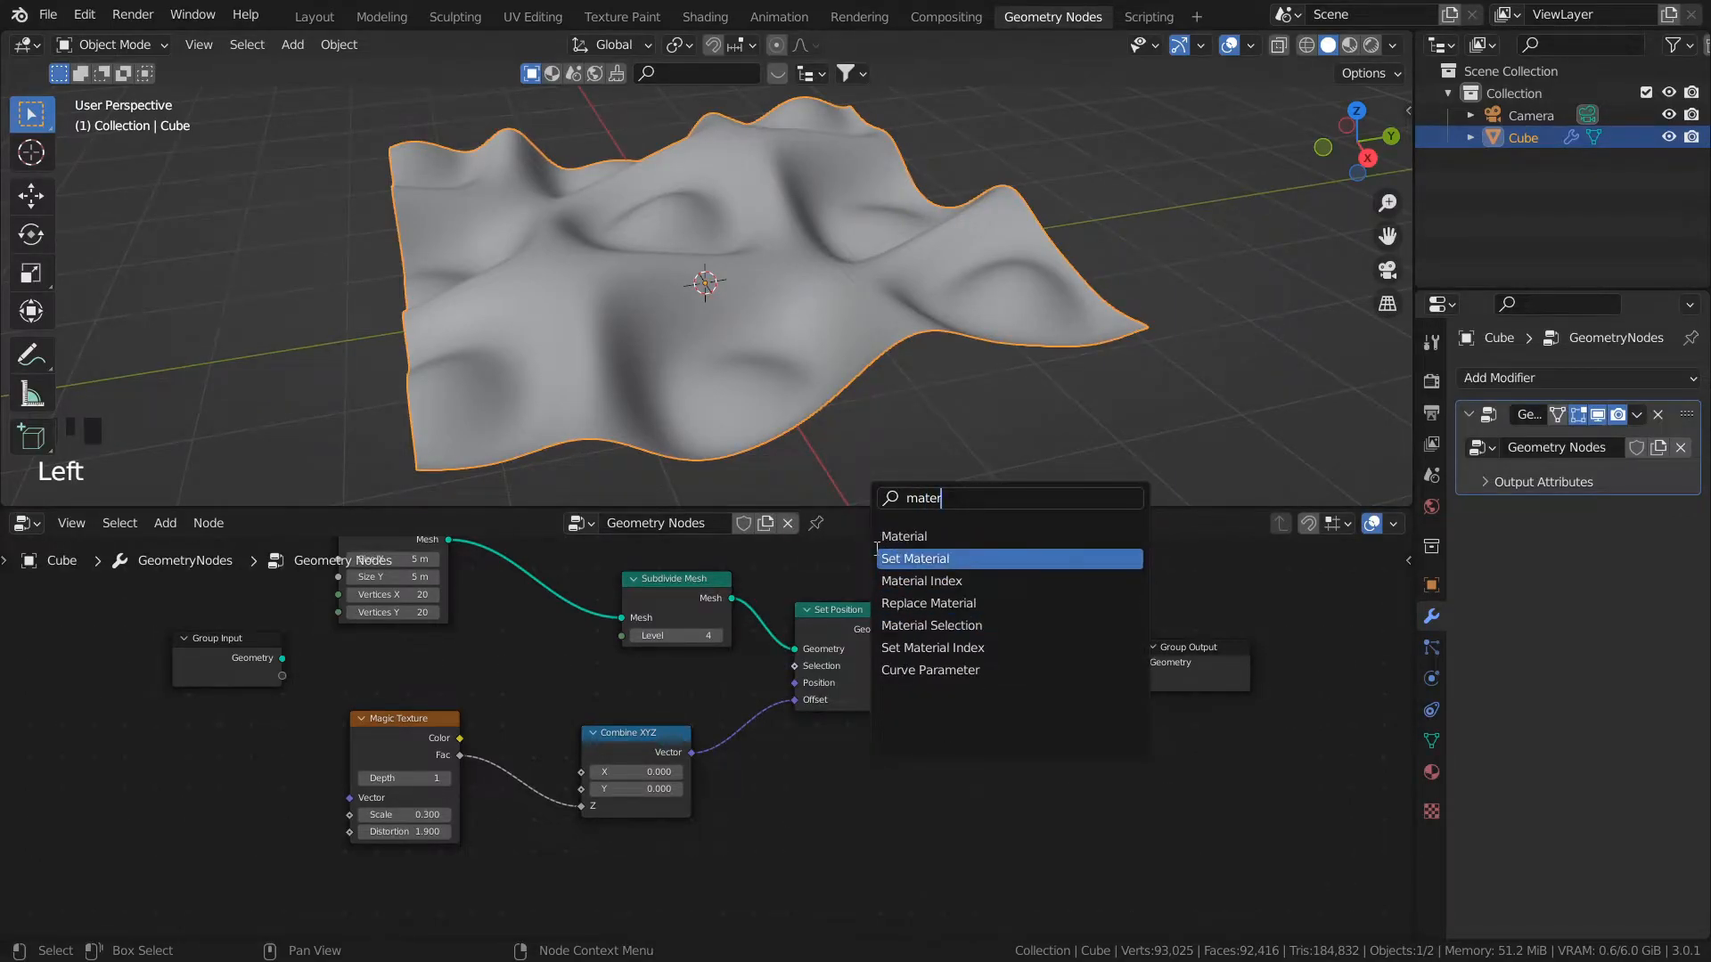
pyautogui.click(918, 559)
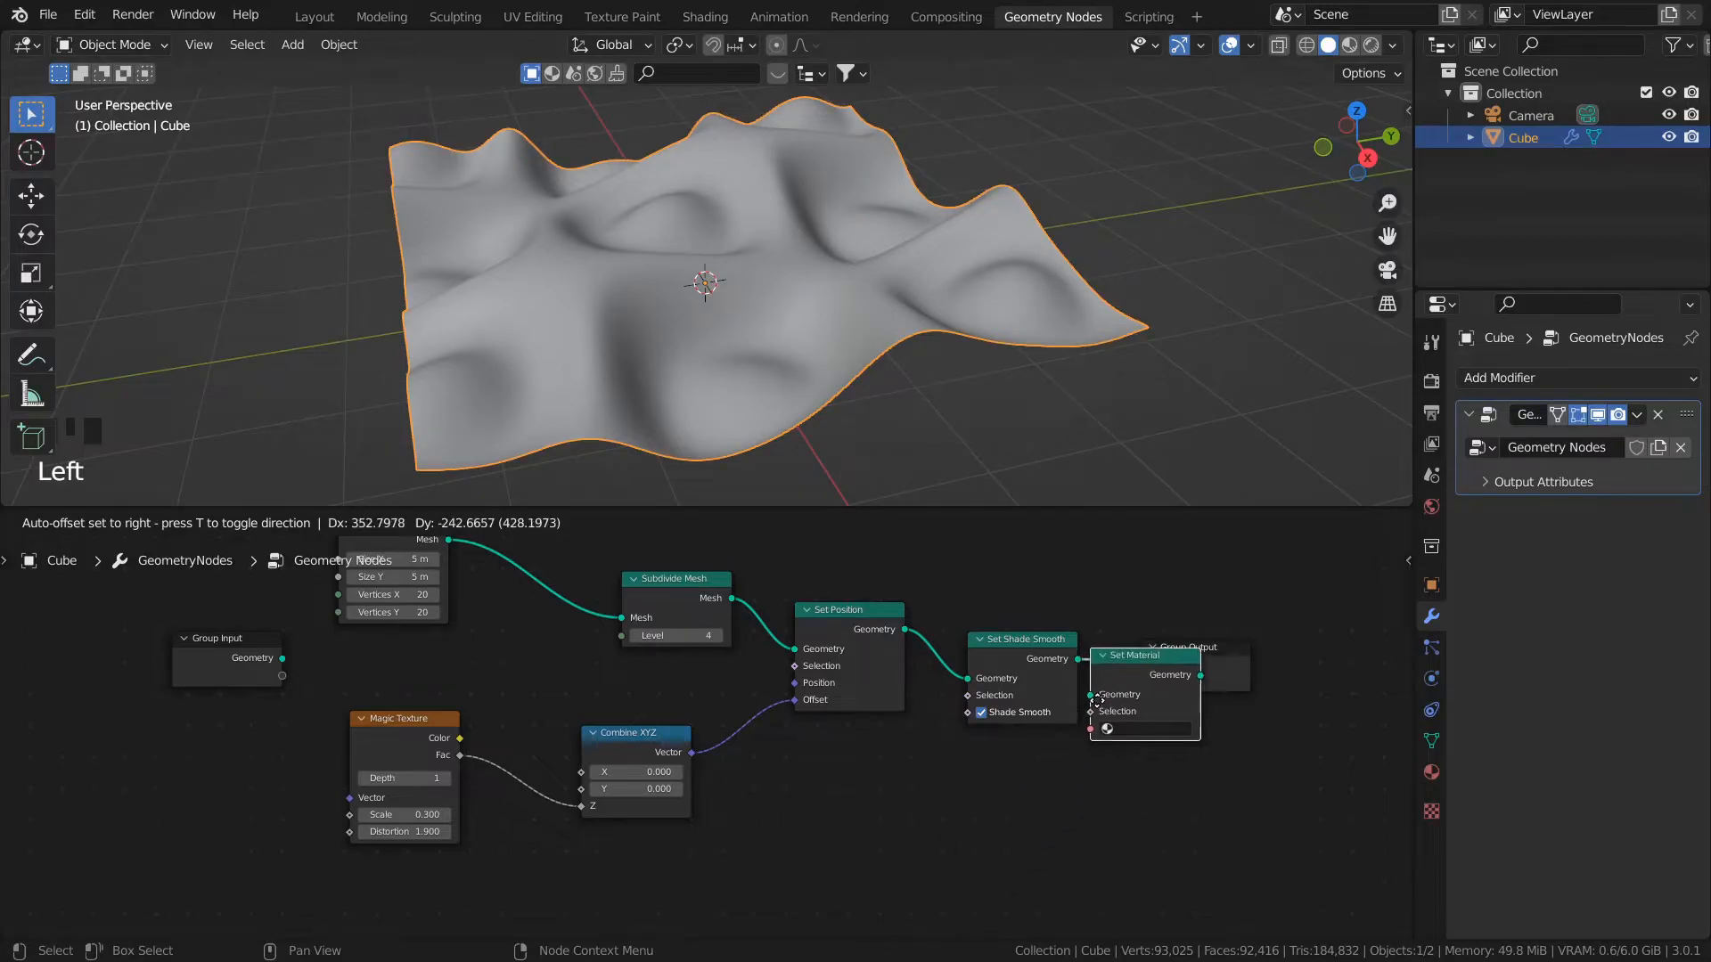
pyautogui.click(1147, 698)
pyautogui.click(1186, 729)
pyautogui.click(1192, 757)
pyautogui.click(1020, 820)
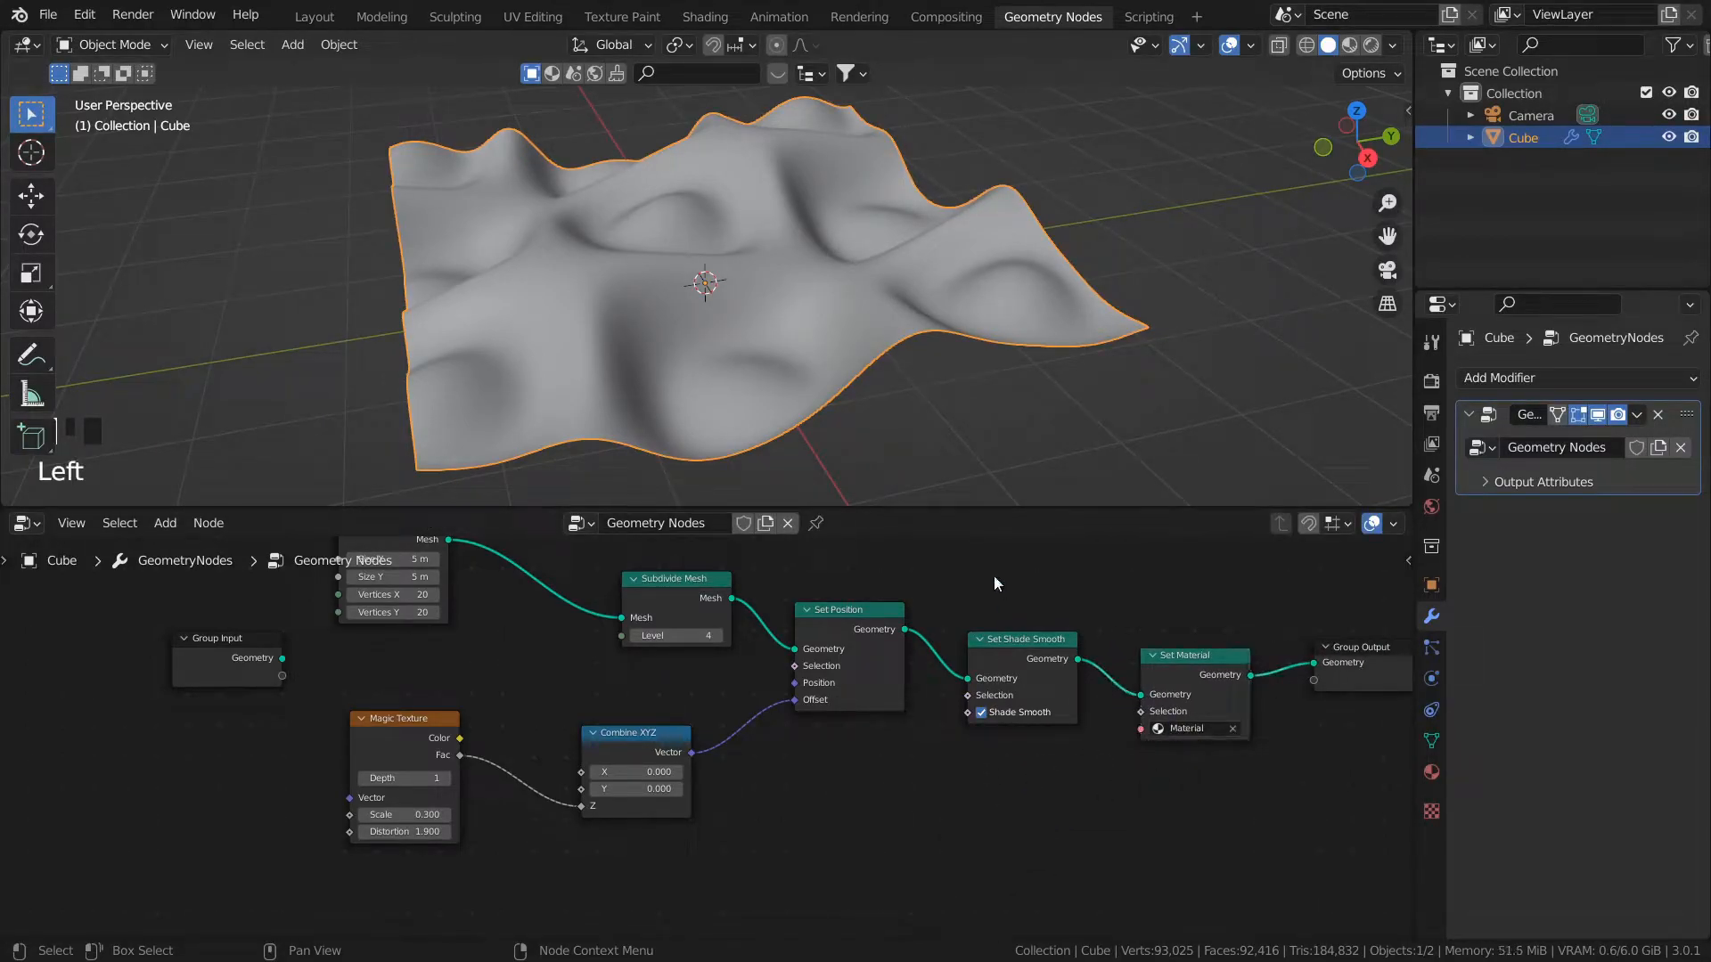
# Step: Switch the viewport shading to Material Preview and inspect the surface
pyautogui.press('z')
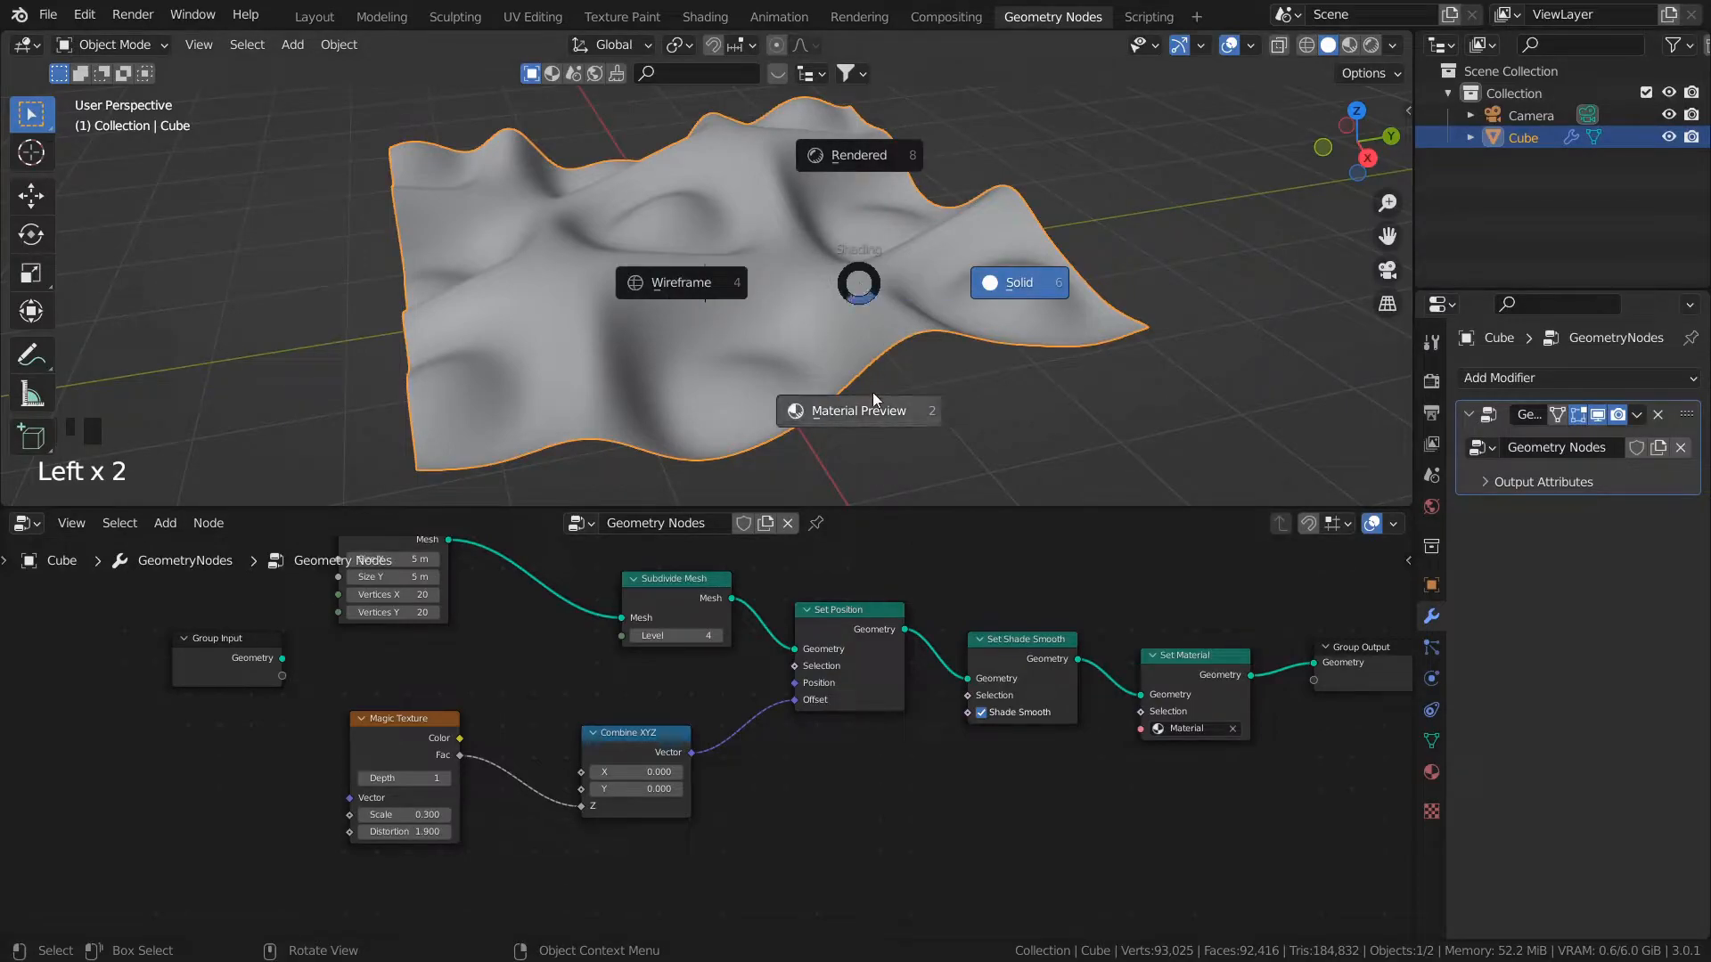
pyautogui.moveTo(874, 417)
pyautogui.mouseDown(button='middle')
pyautogui.moveTo(870, 431)
pyautogui.moveTo(1013, 411)
pyautogui.moveTo(957, 124)
pyautogui.moveTo(984, 384)
pyautogui.moveTo(791, 394)
pyautogui.moveTo(837, 410)
pyautogui.moveTo(991, 394)
pyautogui.moveTo(879, 378)
pyautogui.mouseUp(button='middle')
pyautogui.scroll(3, 792, 394)
pyautogui.scroll(-2, 878, 384)
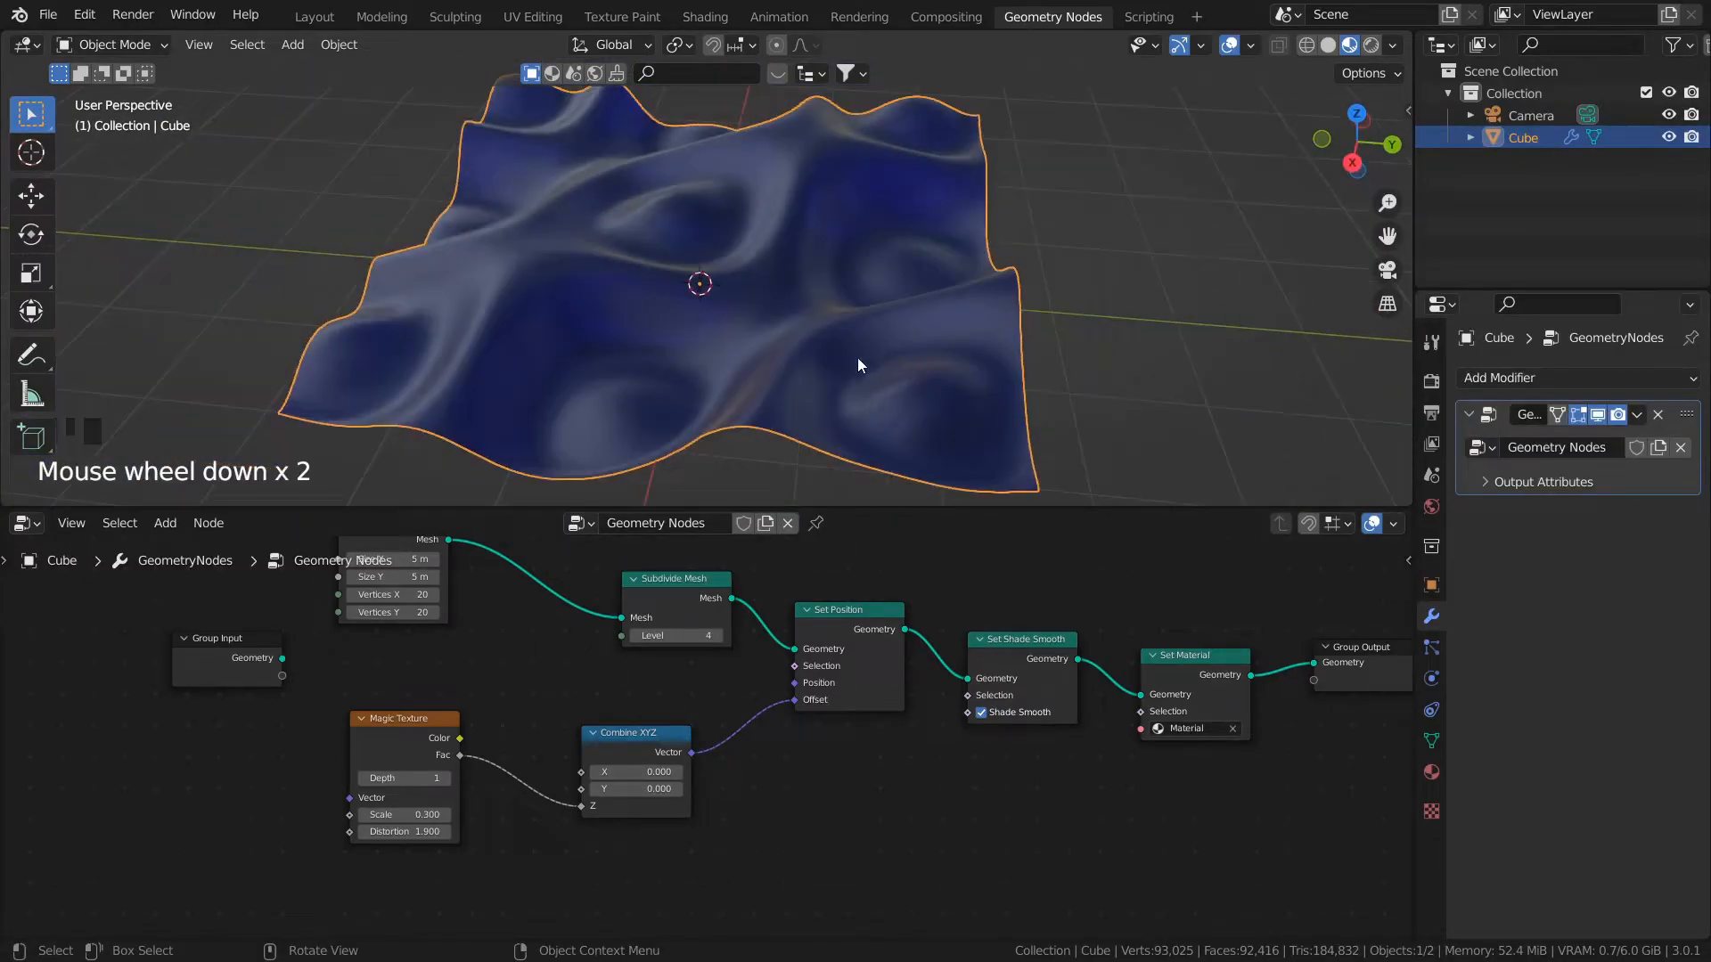
# Step: In the Shading workspace, duplicate the collapsed Principled BSDF node and place the copy below the original
pyautogui.click(705, 16)
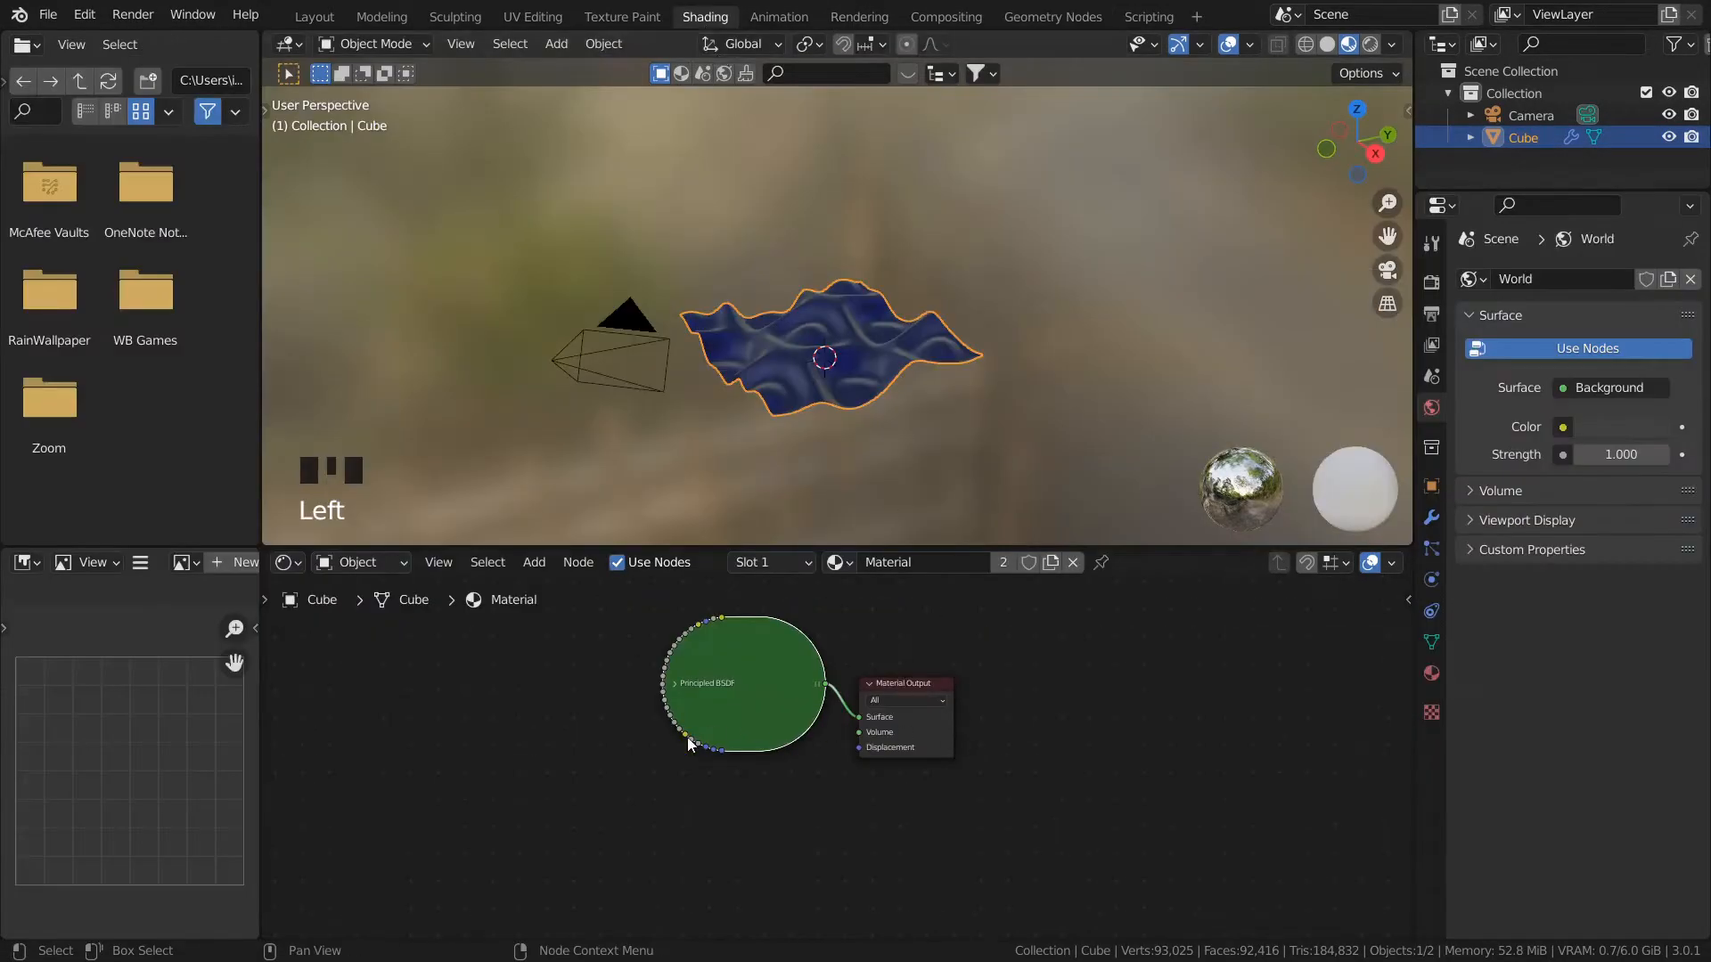
pyautogui.click(710, 684)
pyautogui.hotkey('shift', 'd')
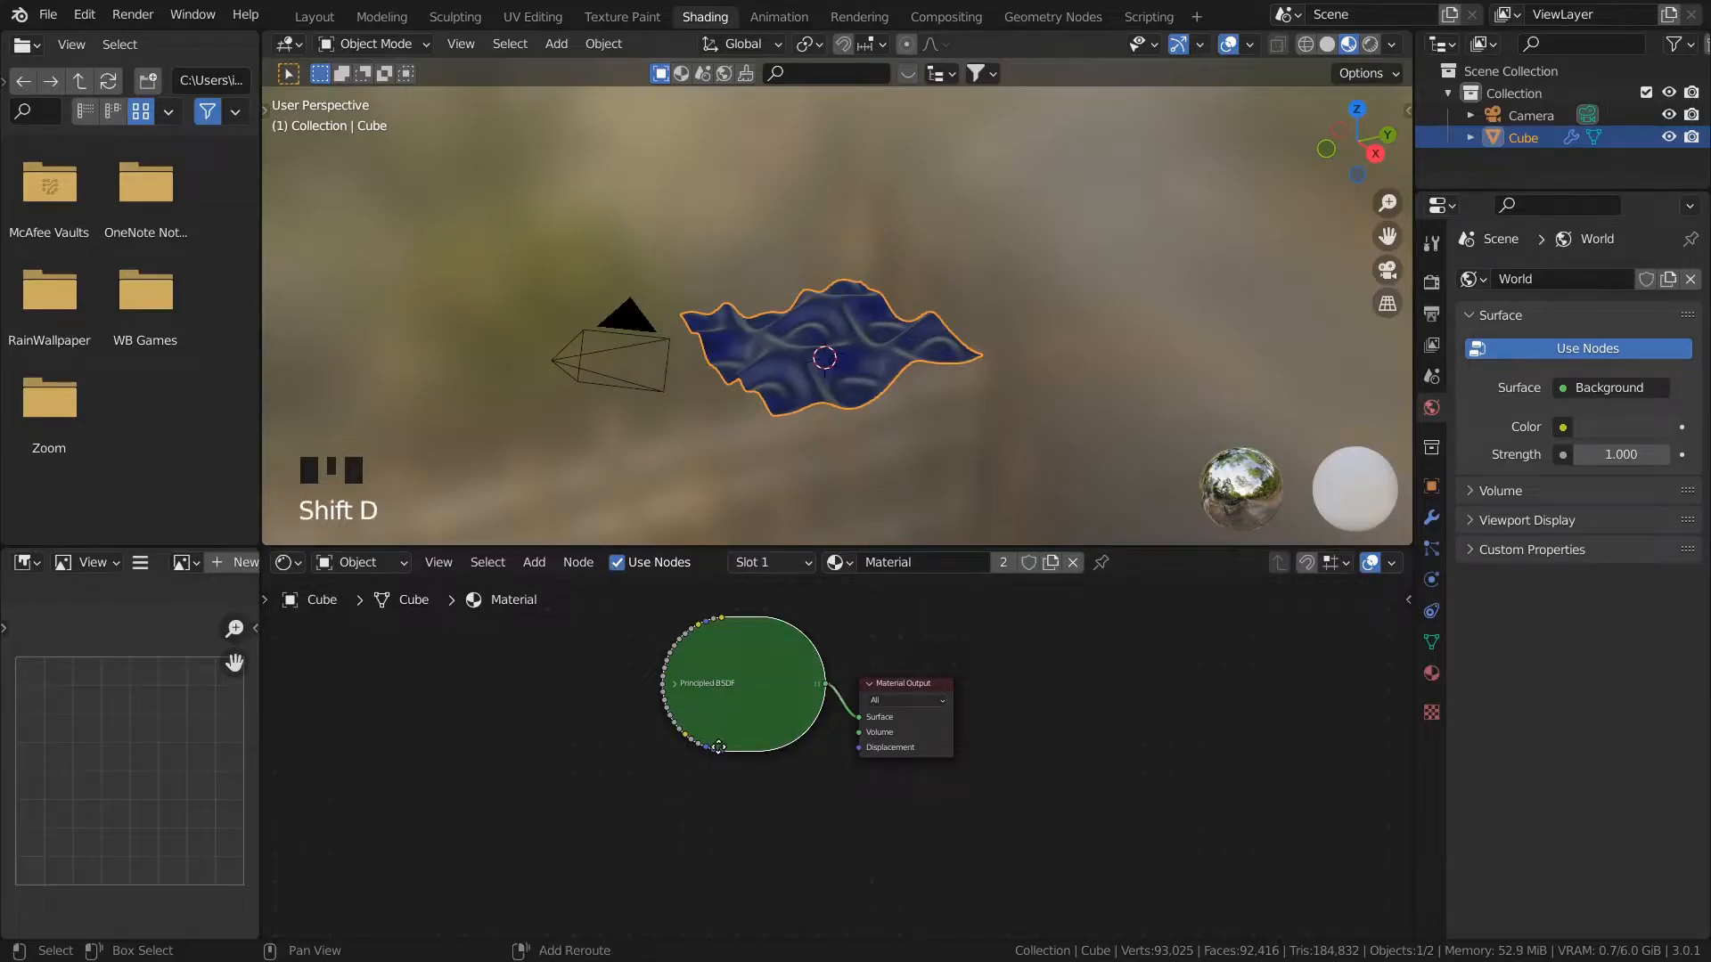
pyautogui.click(720, 906)
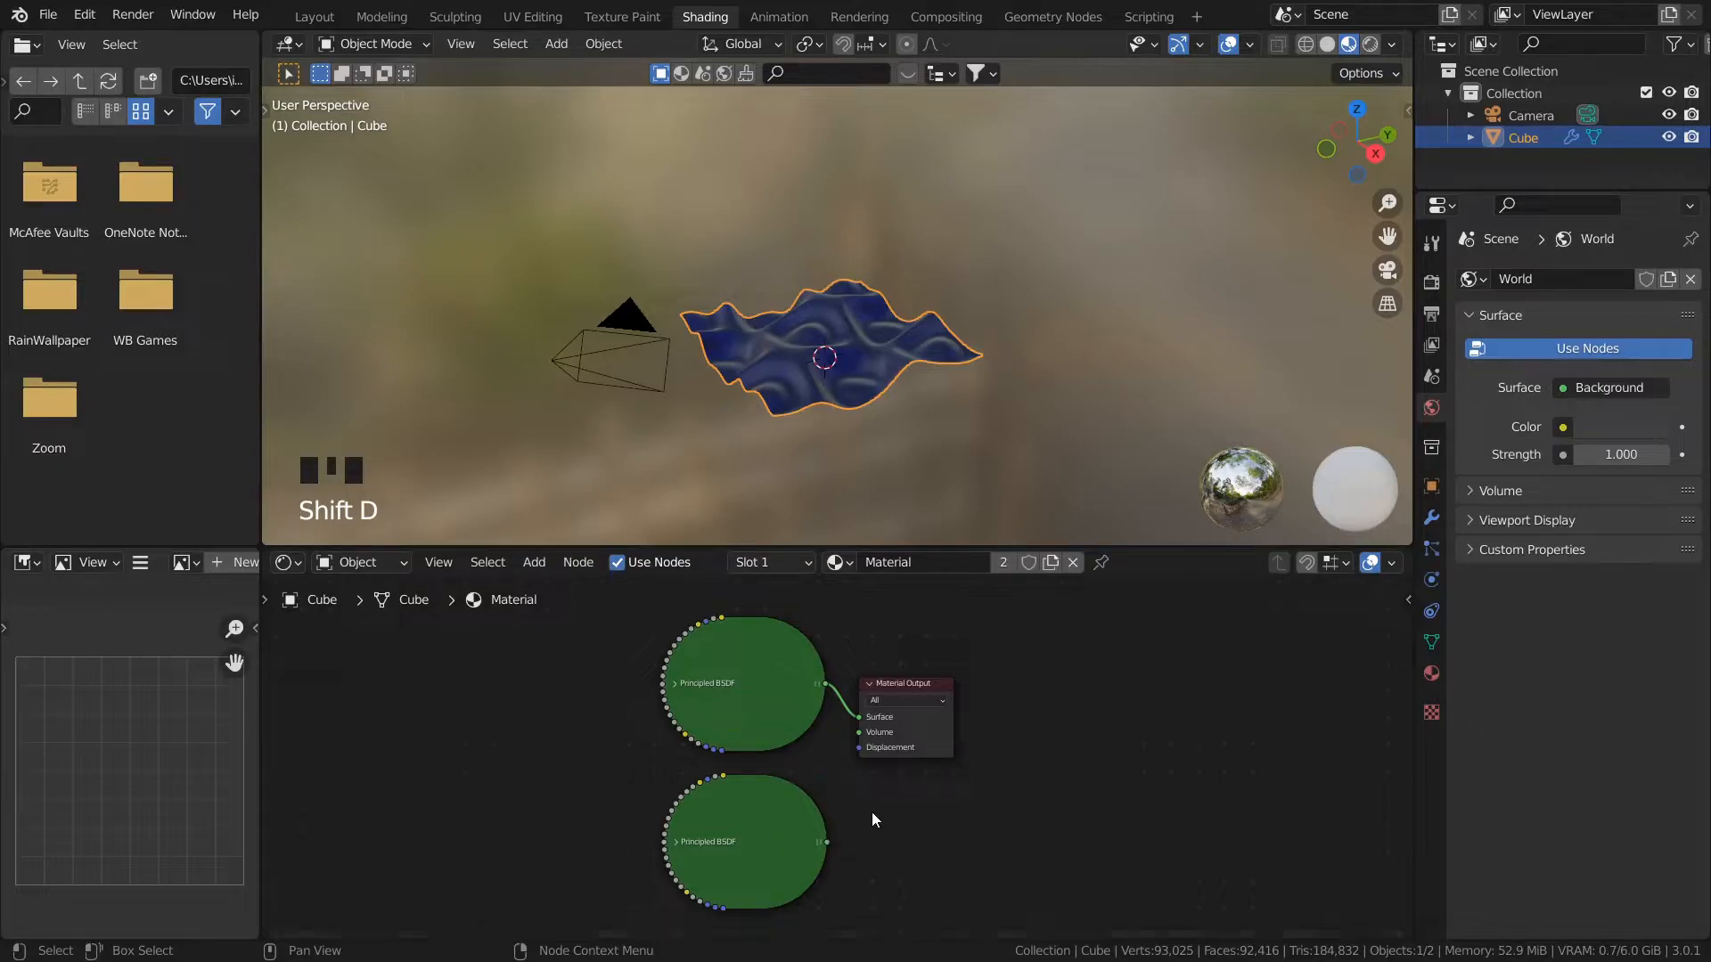
# Step: Insert a Mix Shader node before the Material Output and connect the duplicated Principled BSDF to its second shader input
pyautogui.hotkey('shift', 'a')
pyautogui.moveTo(868, 801)
pyautogui.click(817, 704)
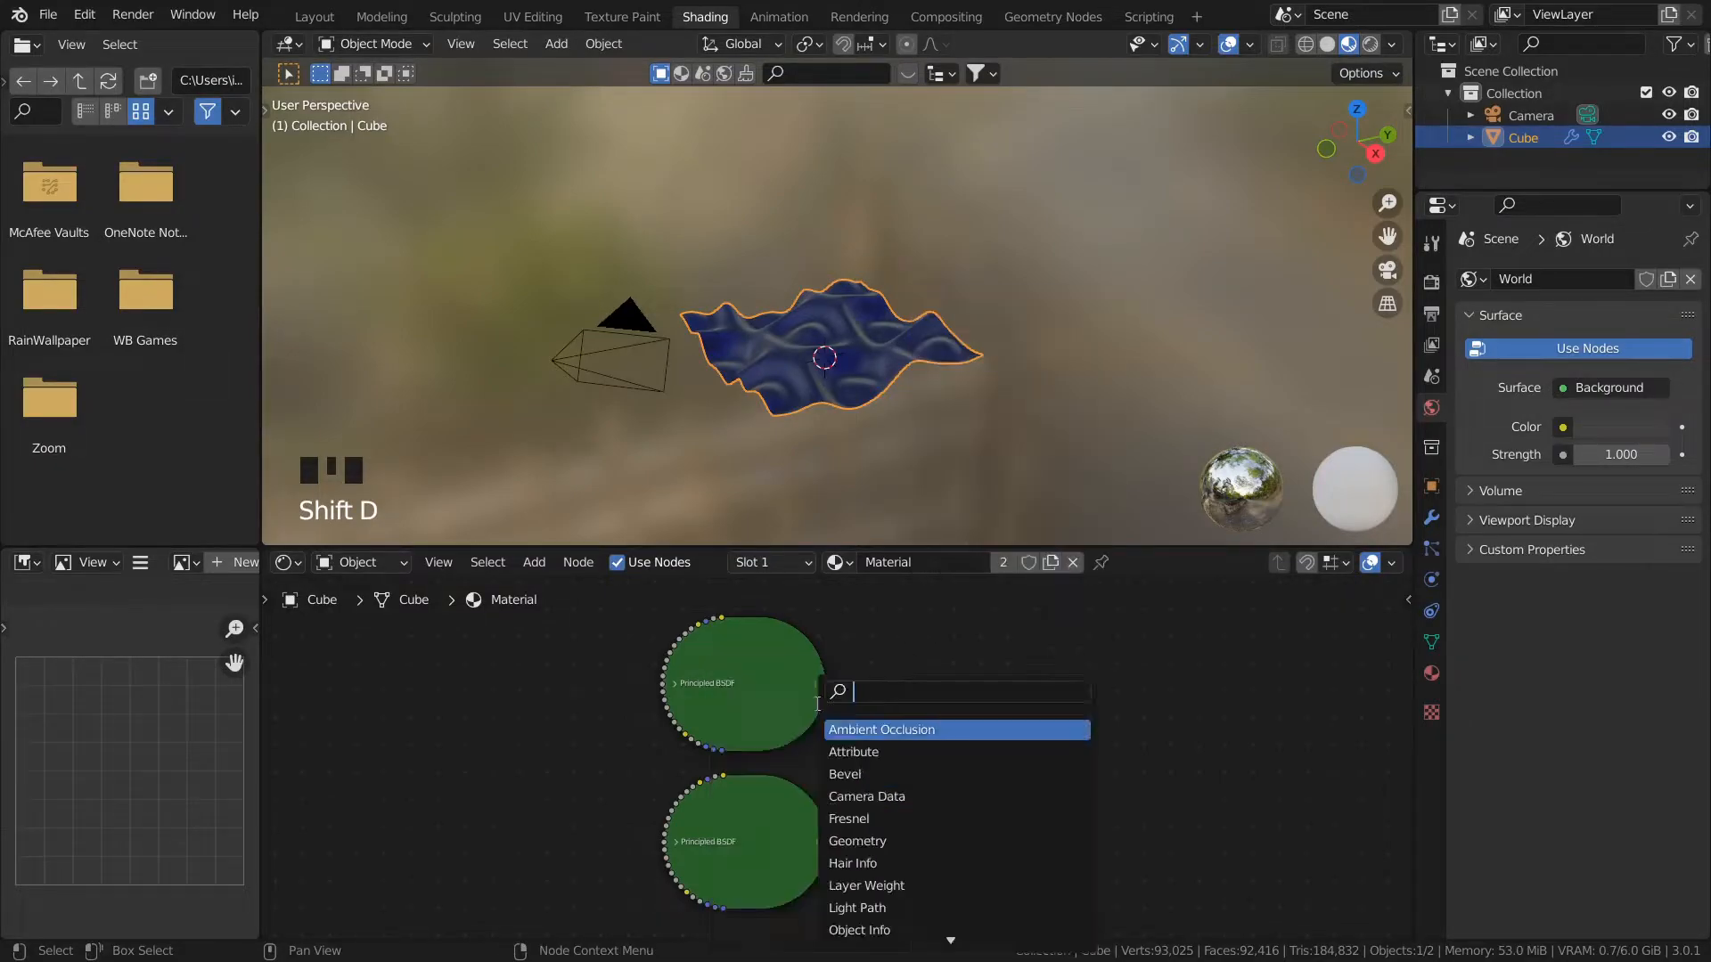
pyautogui.write('mix')
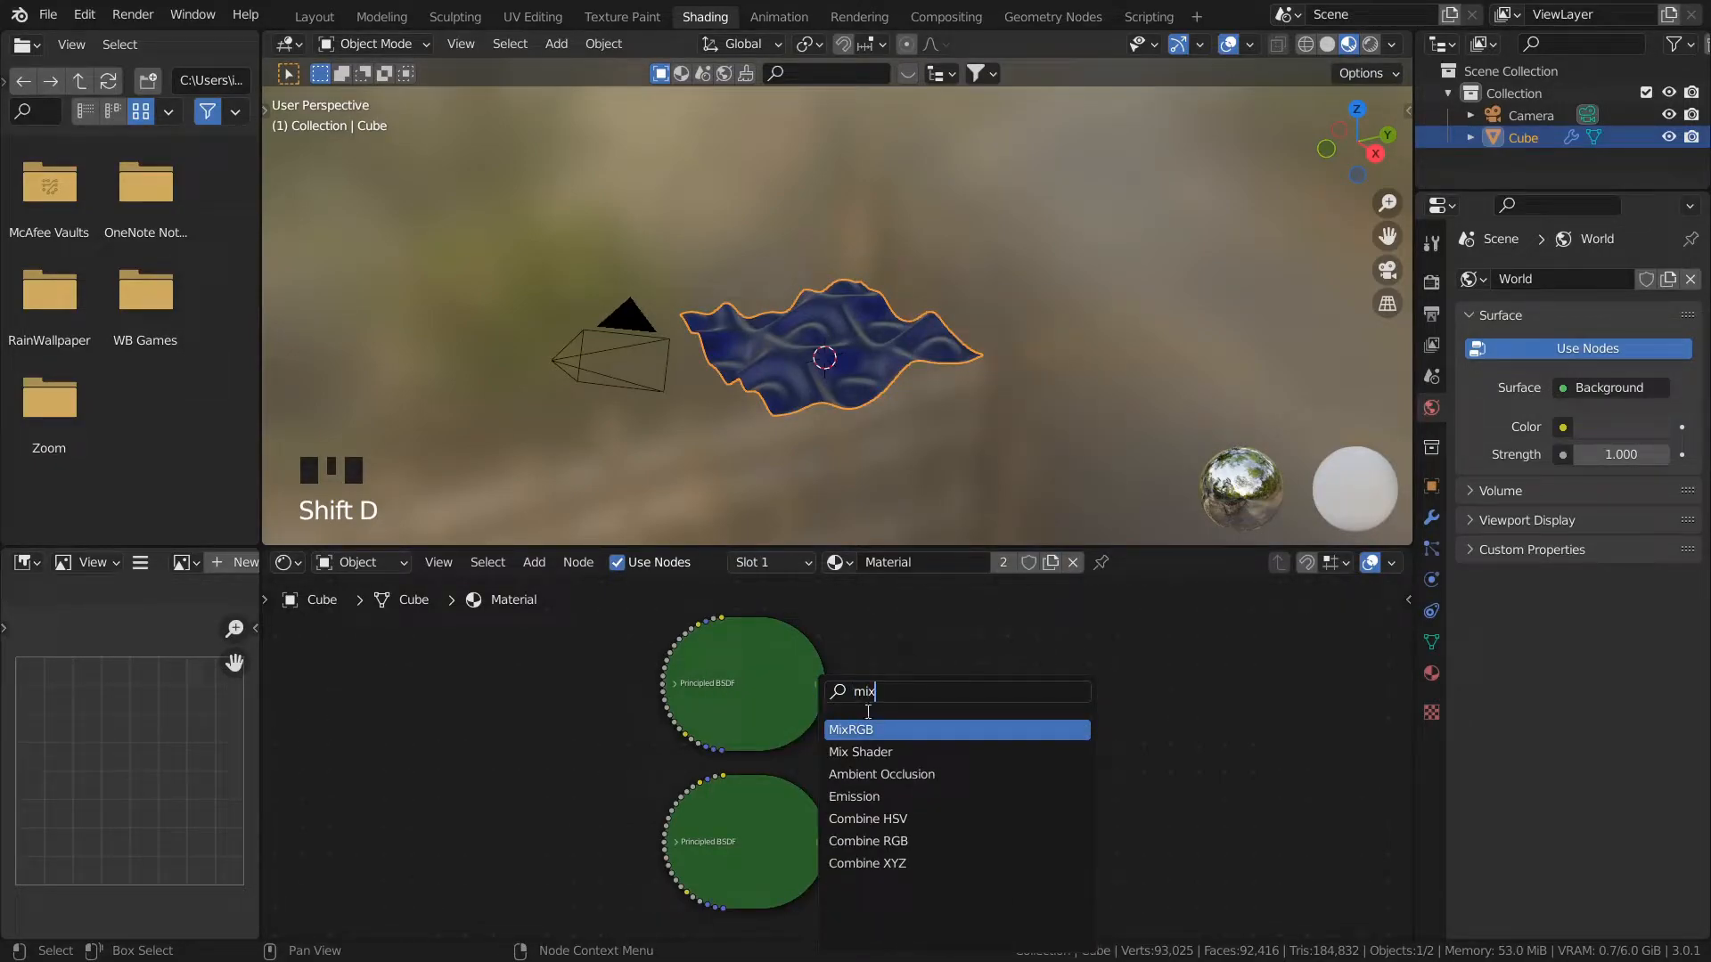
pyautogui.click(864, 751)
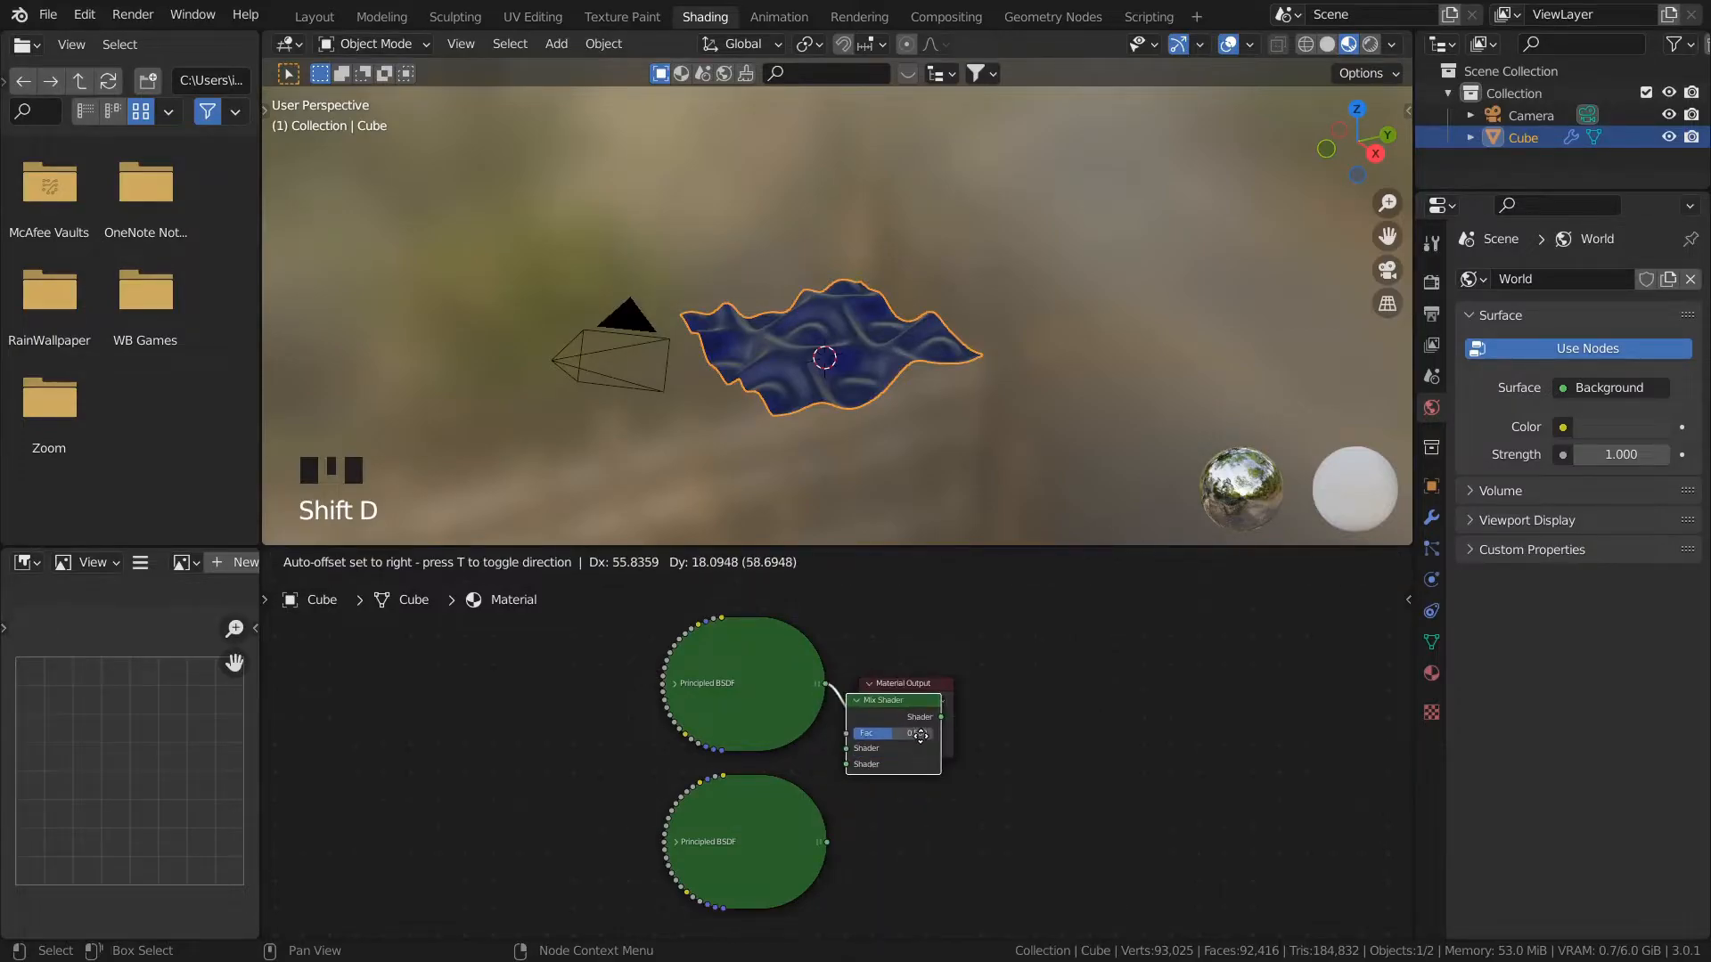
pyautogui.click(912, 745)
pyautogui.moveTo(825, 846); pyautogui.dragTo(882, 765)
# Step: Set the duplicated Principled BSDF's base color to red, collapse the node and deselect the mesh
pyautogui.click(686, 844)
pyautogui.moveTo(916, 891); pyautogui.dragTo(933, 753, button='middle')
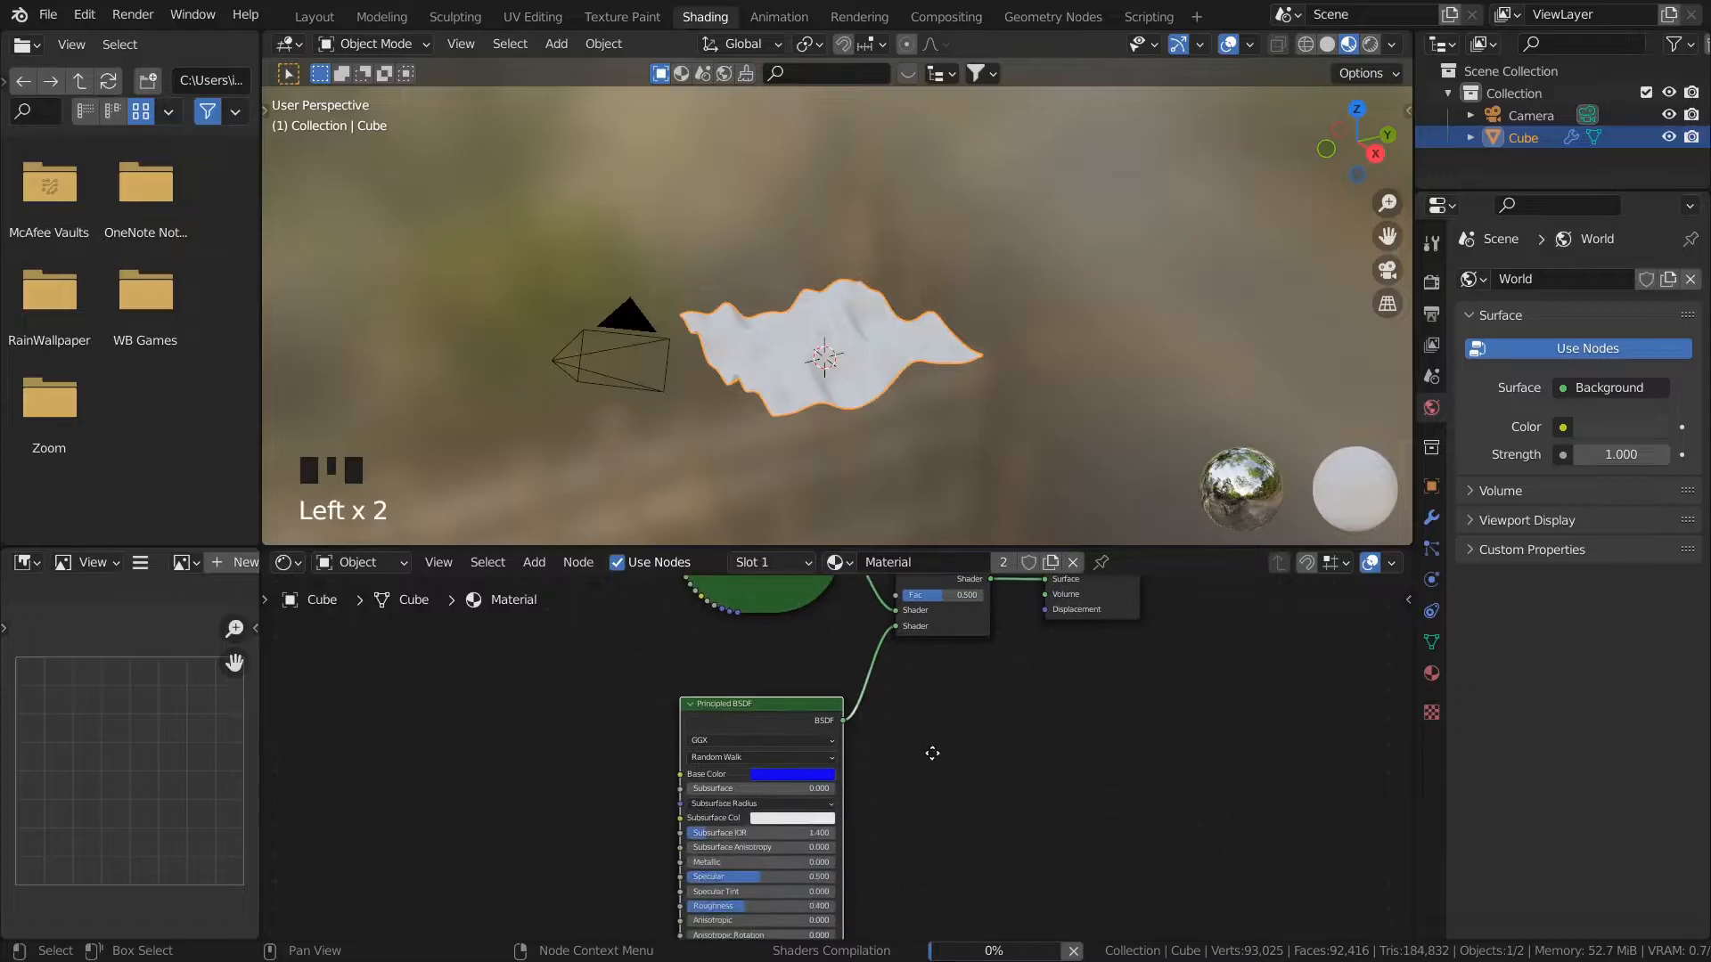
pyautogui.click(795, 774)
pyautogui.moveTo(805, 667); pyautogui.dragTo(800, 679)
pyautogui.click(691, 705)
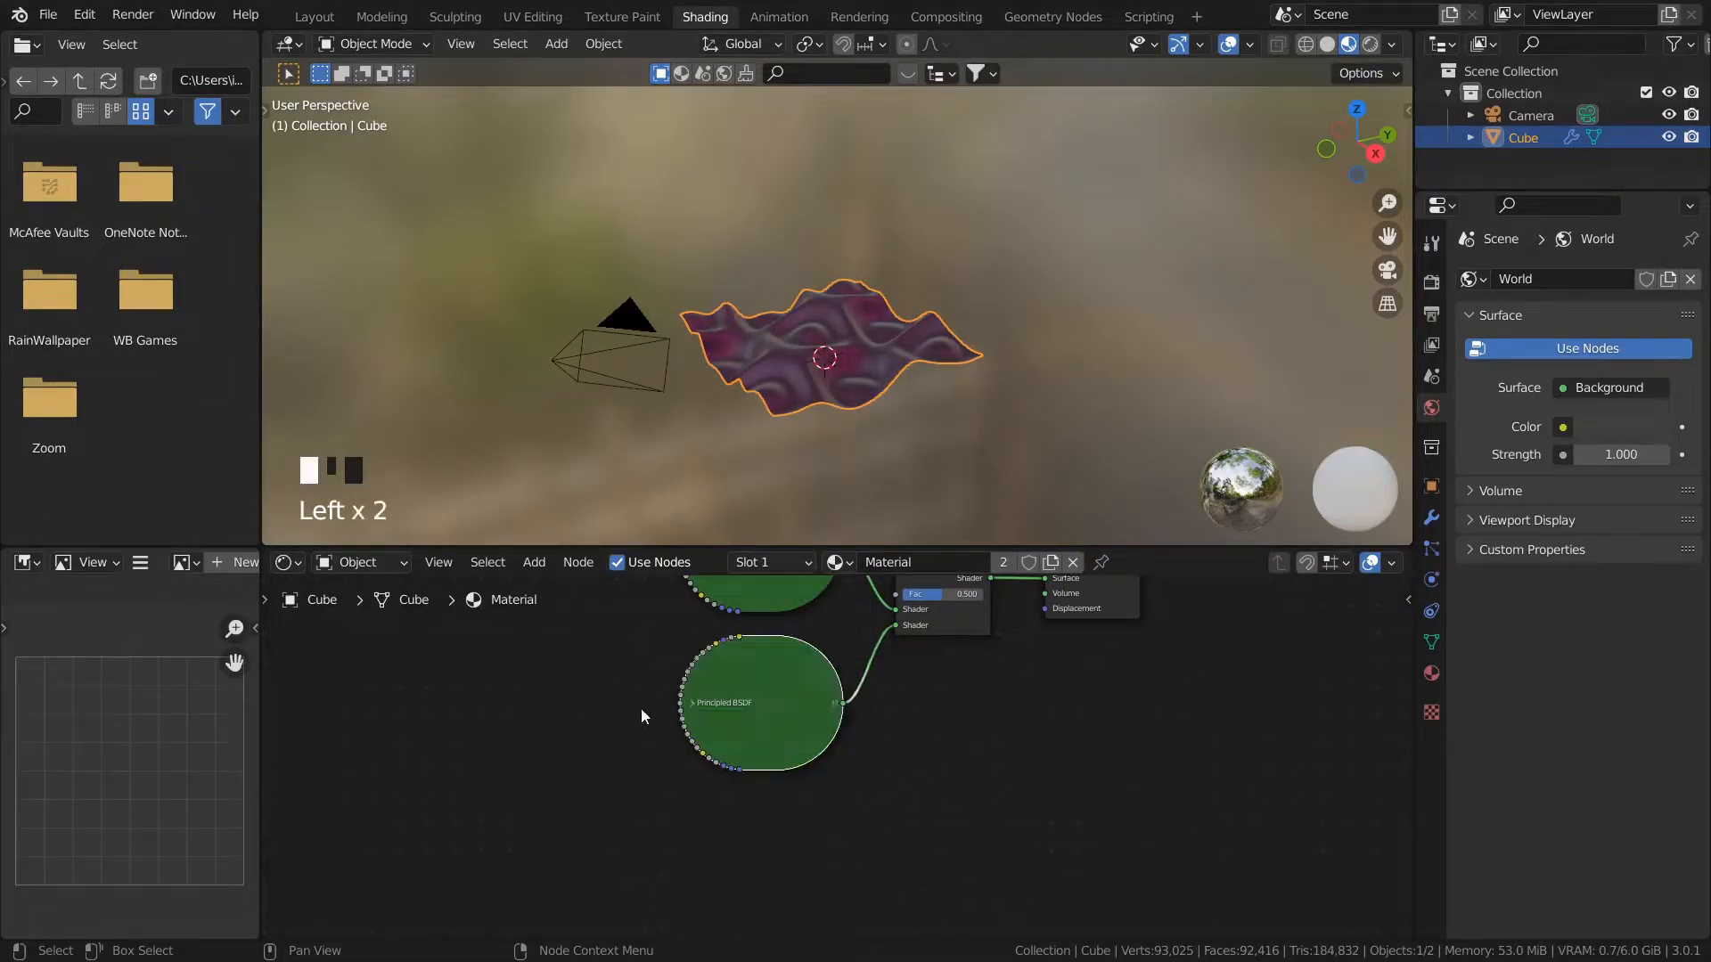
pyautogui.scroll(5, 863, 415)
pyautogui.click(1034, 299)
pyautogui.moveTo(997, 394); pyautogui.dragTo(959, 449, button='middle')
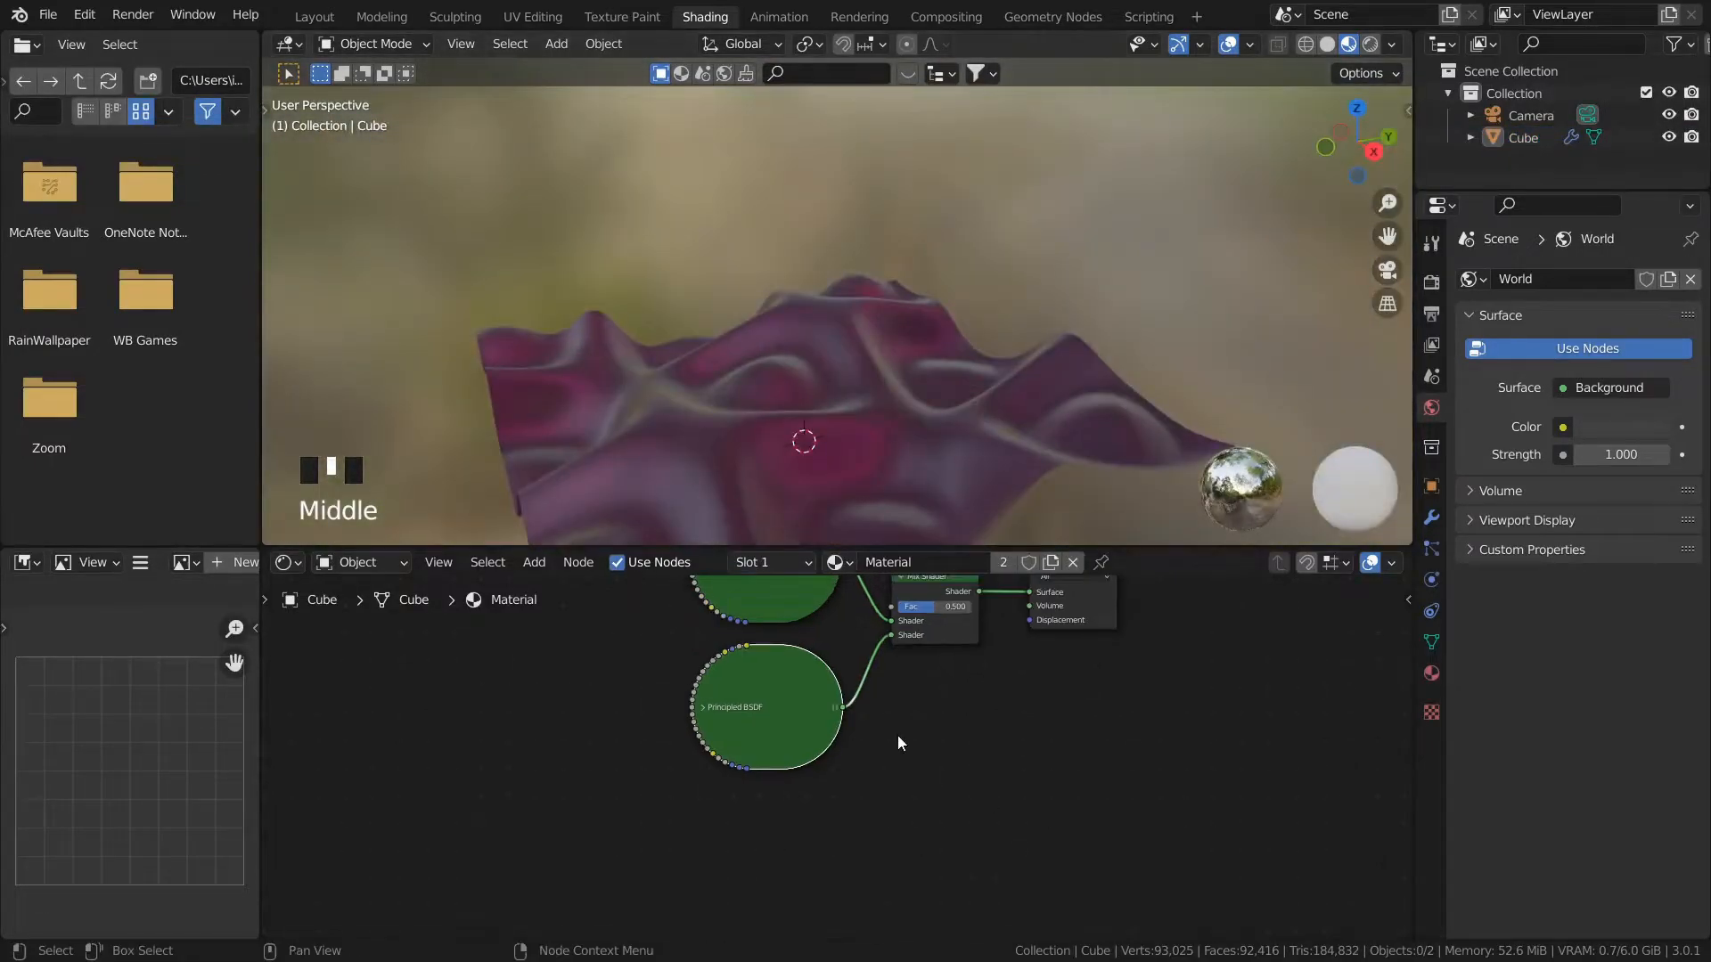
# Step: Add a Texture Coordinate node beside the two Principled BSDF nodes, on their input side
pyautogui.moveTo(717, 681); pyautogui.dragTo(736, 739, button='middle')
pyautogui.moveTo(515, 725); pyautogui.dragTo(581, 824, button='middle')
pyautogui.hotkey('shift', 'a')
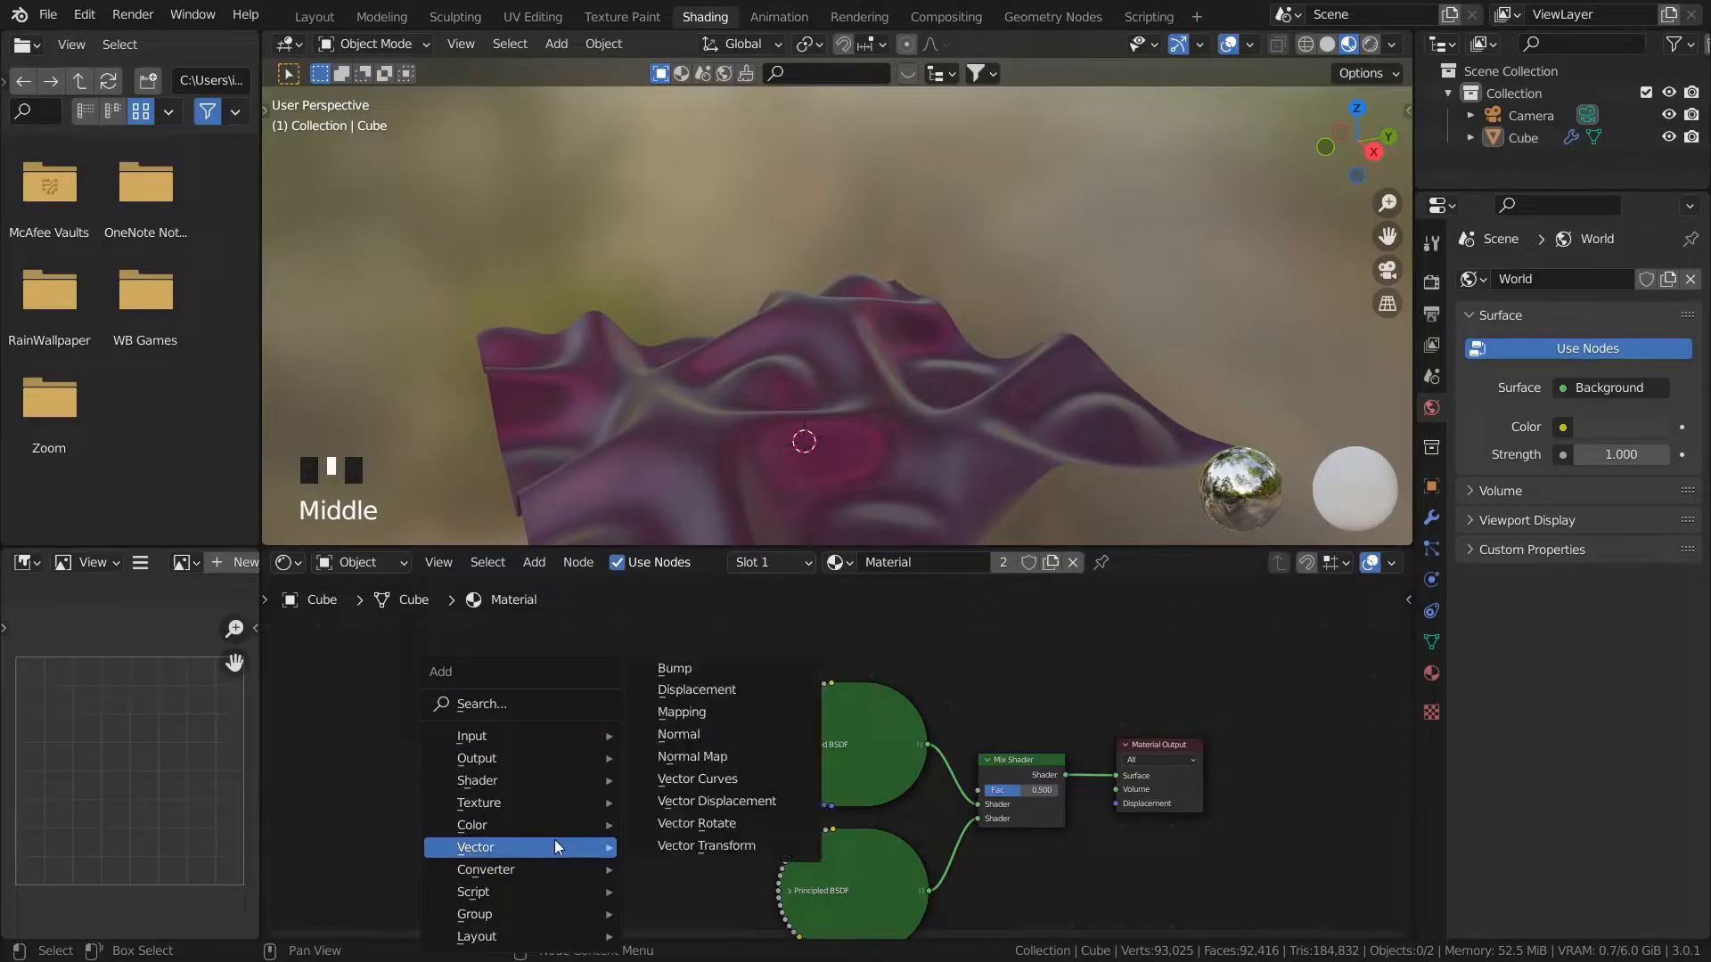
pyautogui.moveTo(522, 733)
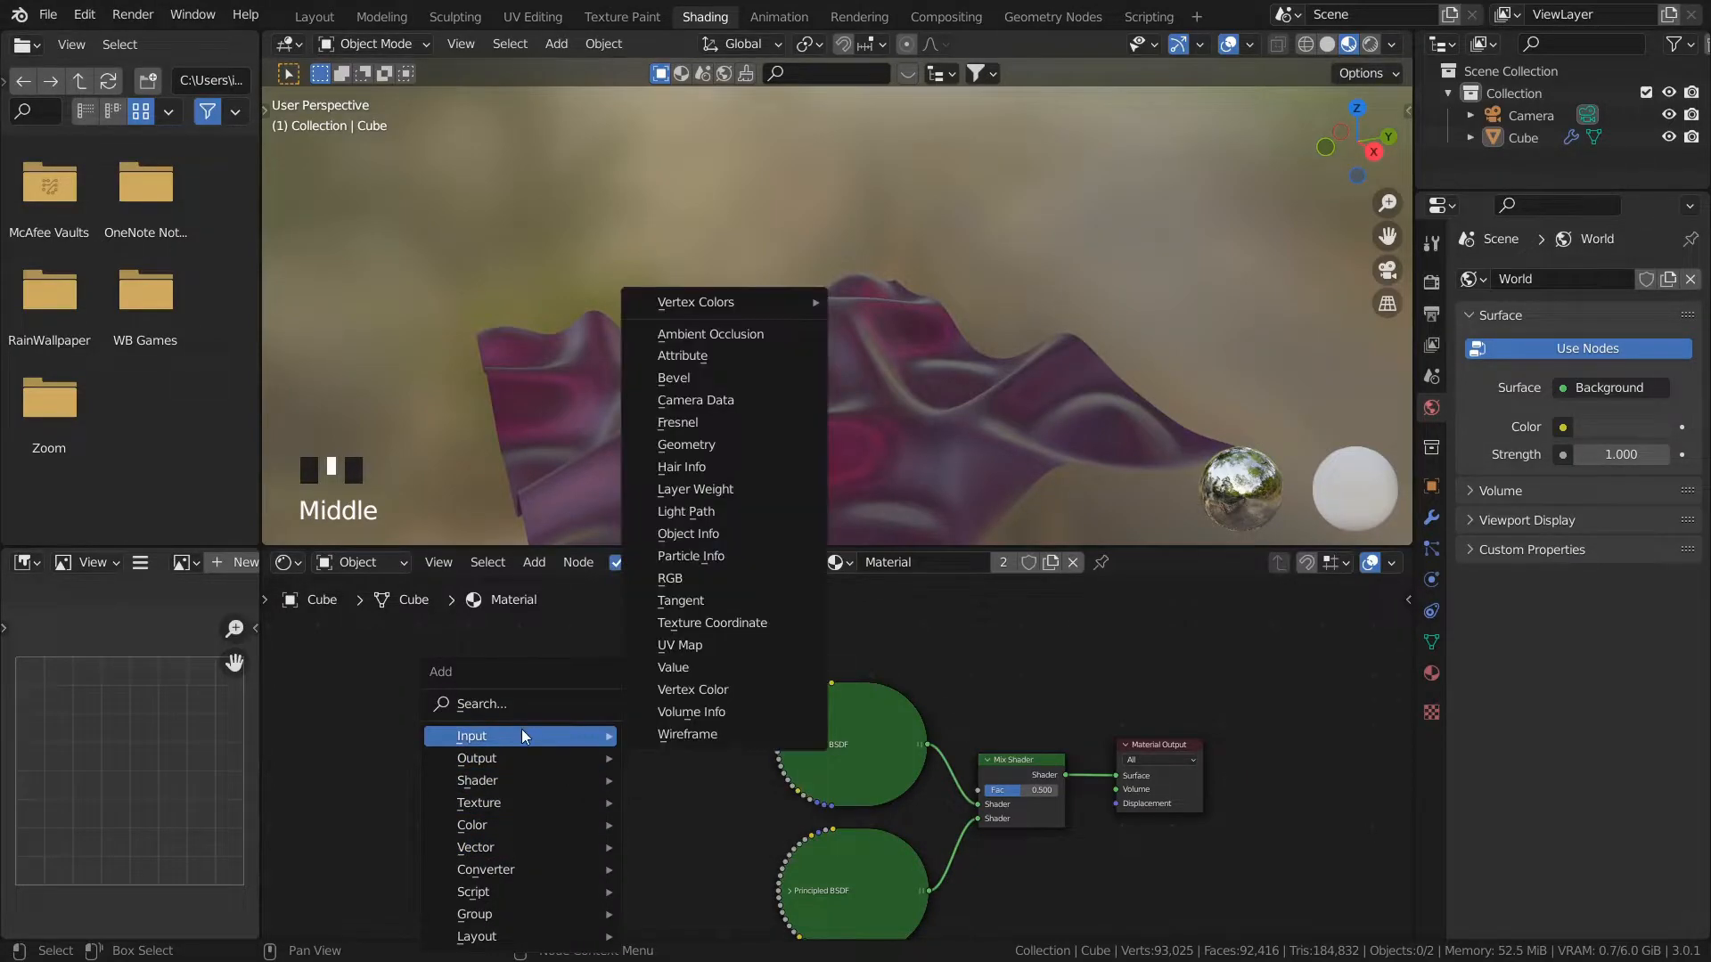
pyautogui.click(790, 627)
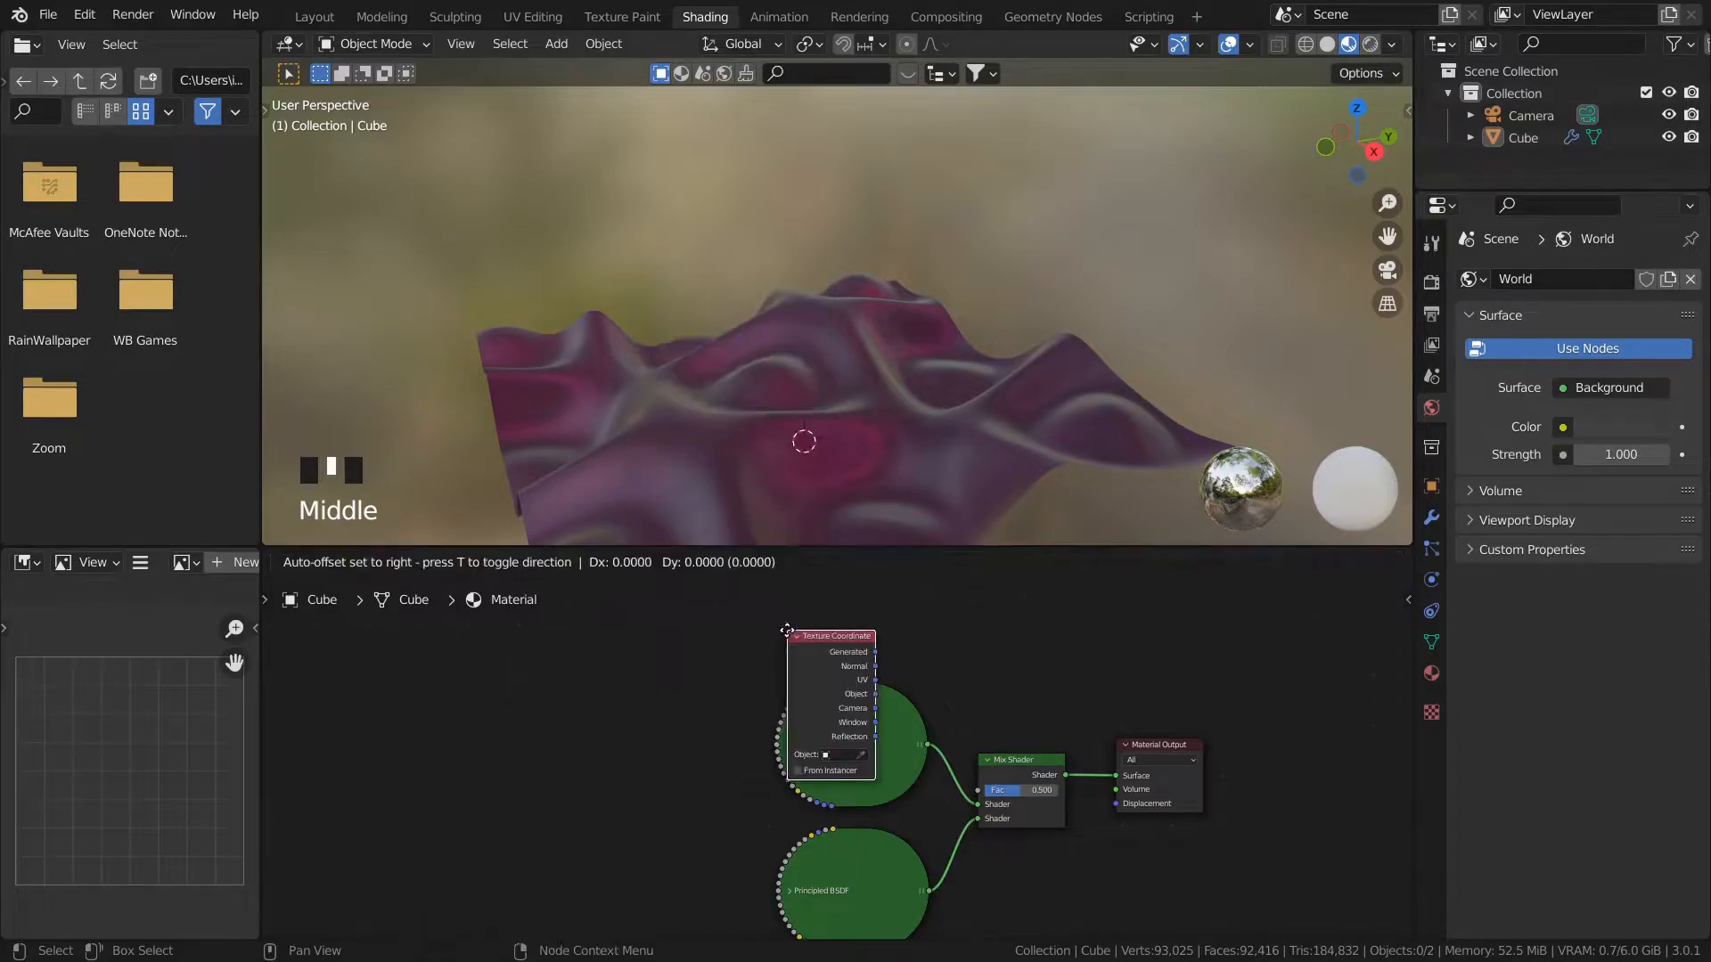
pyautogui.click(522, 681)
pyautogui.scroll(1, 687, 795)
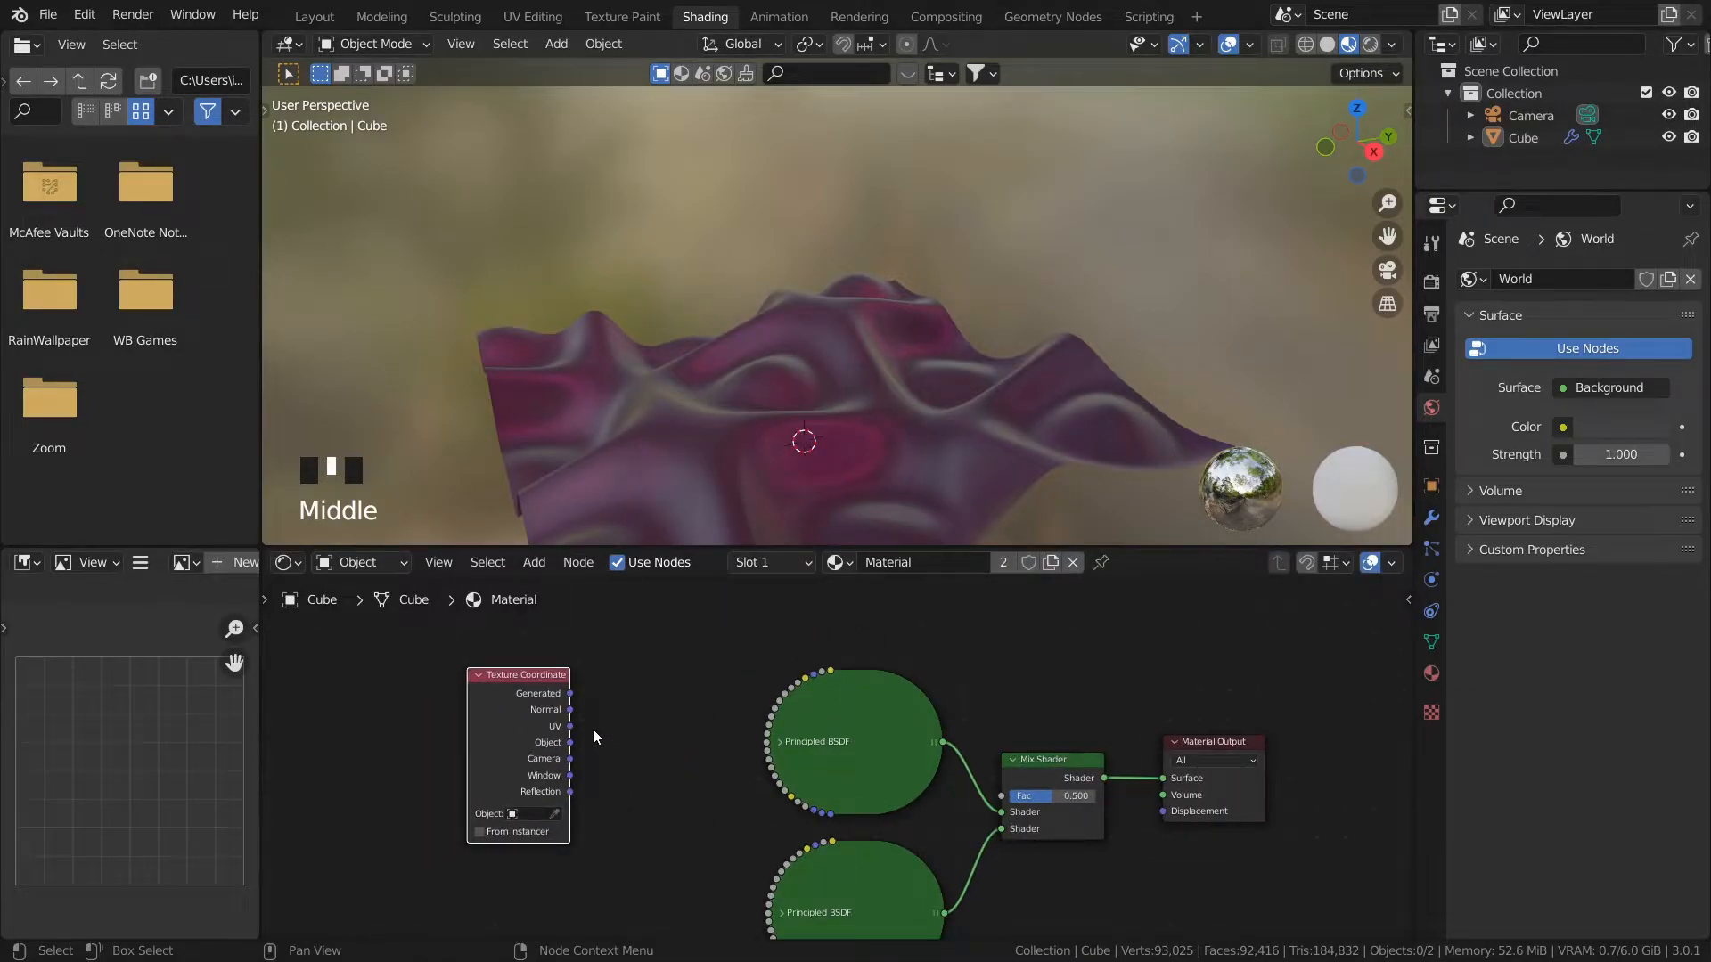
pyautogui.click(592, 704)
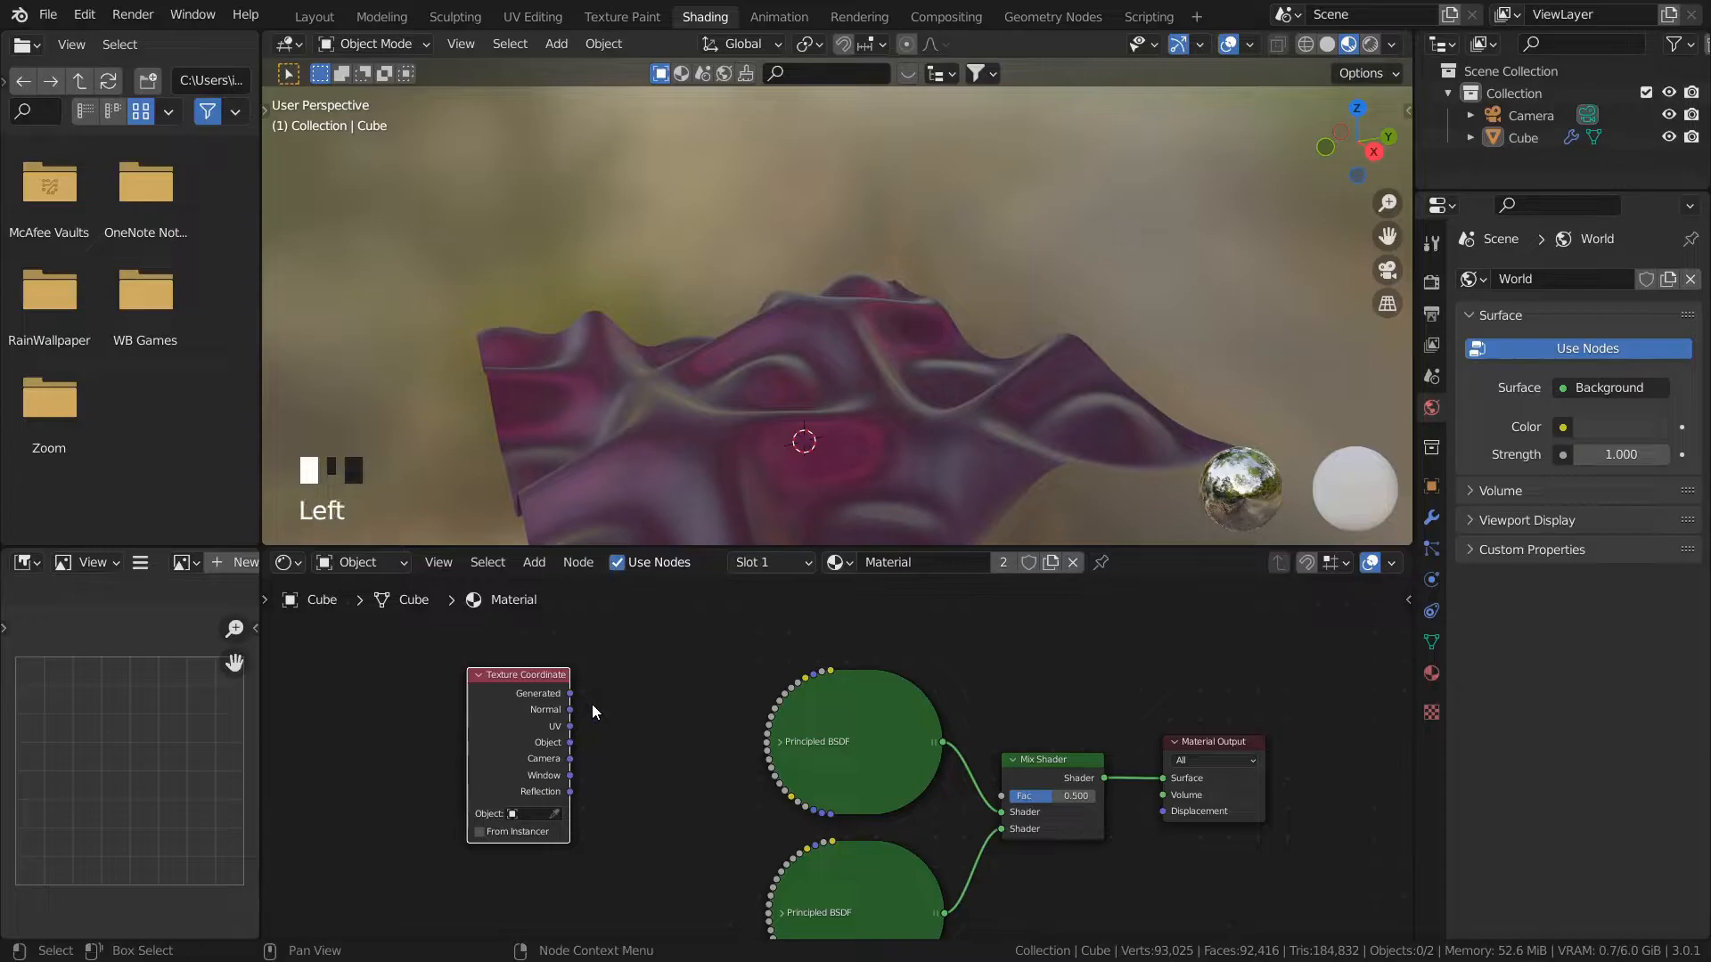
# Step: Add a Separate XYZ node between the Texture Coordinate node and the Principled BSDF nodes
pyautogui.moveTo(815, 489); pyautogui.dragTo(896, 468, button='middle')
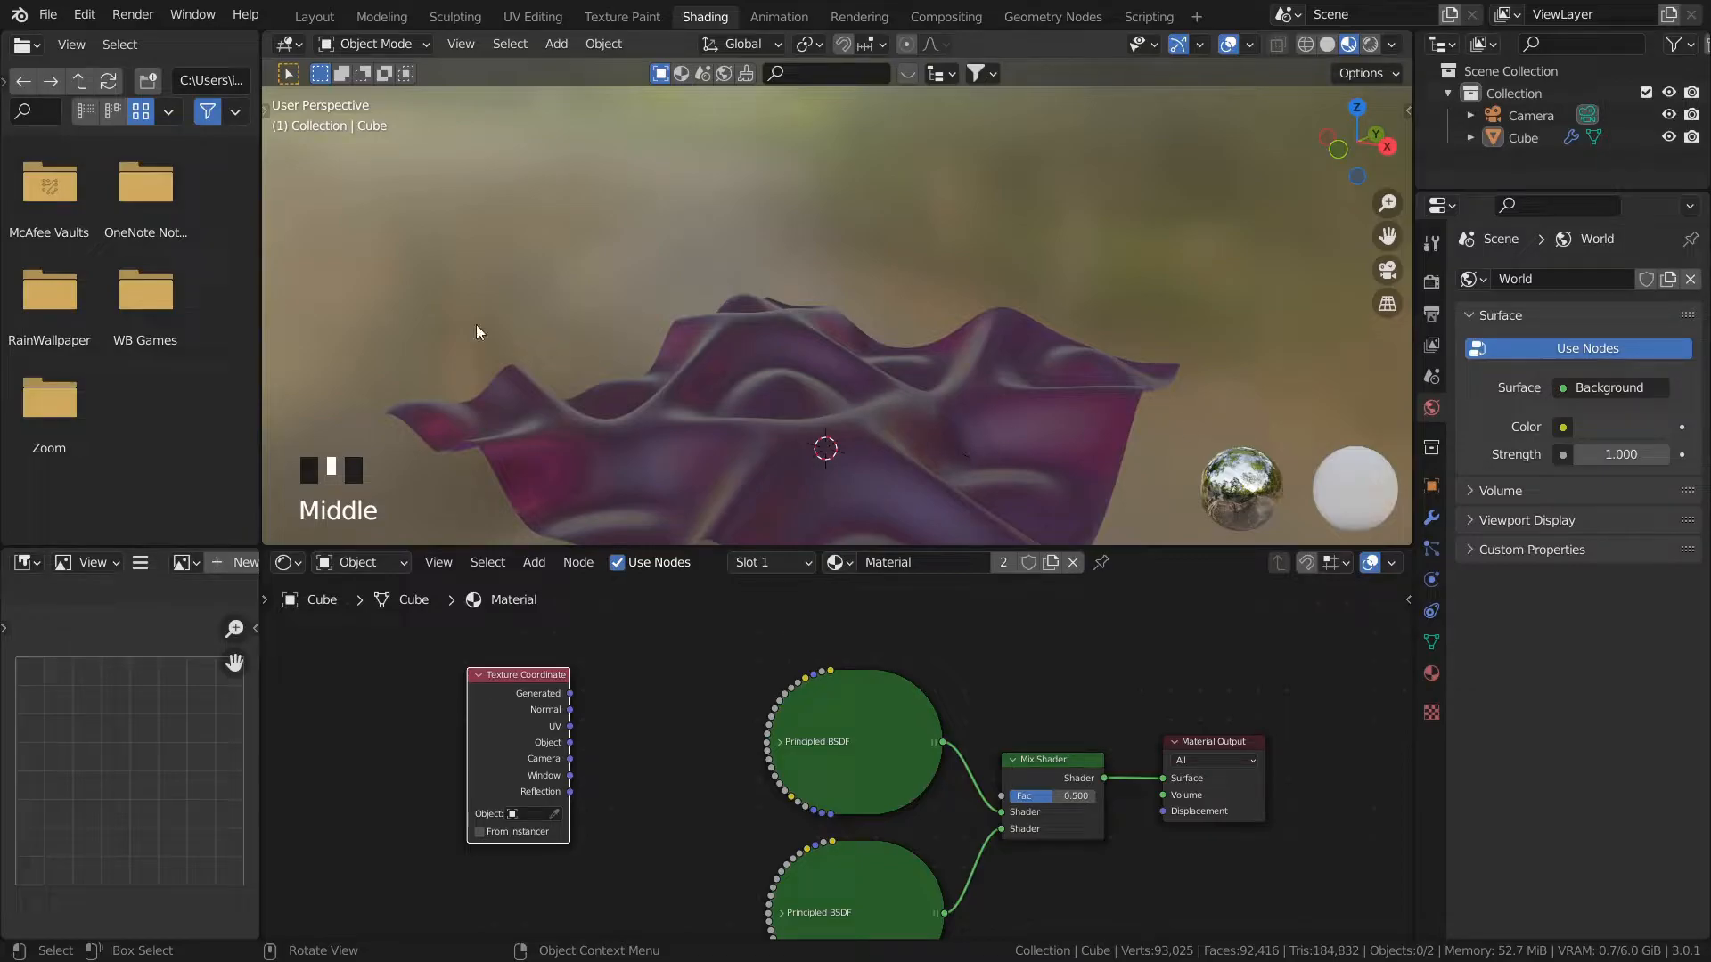
pyautogui.moveTo(954, 388); pyautogui.dragTo(843, 463, button='middle')
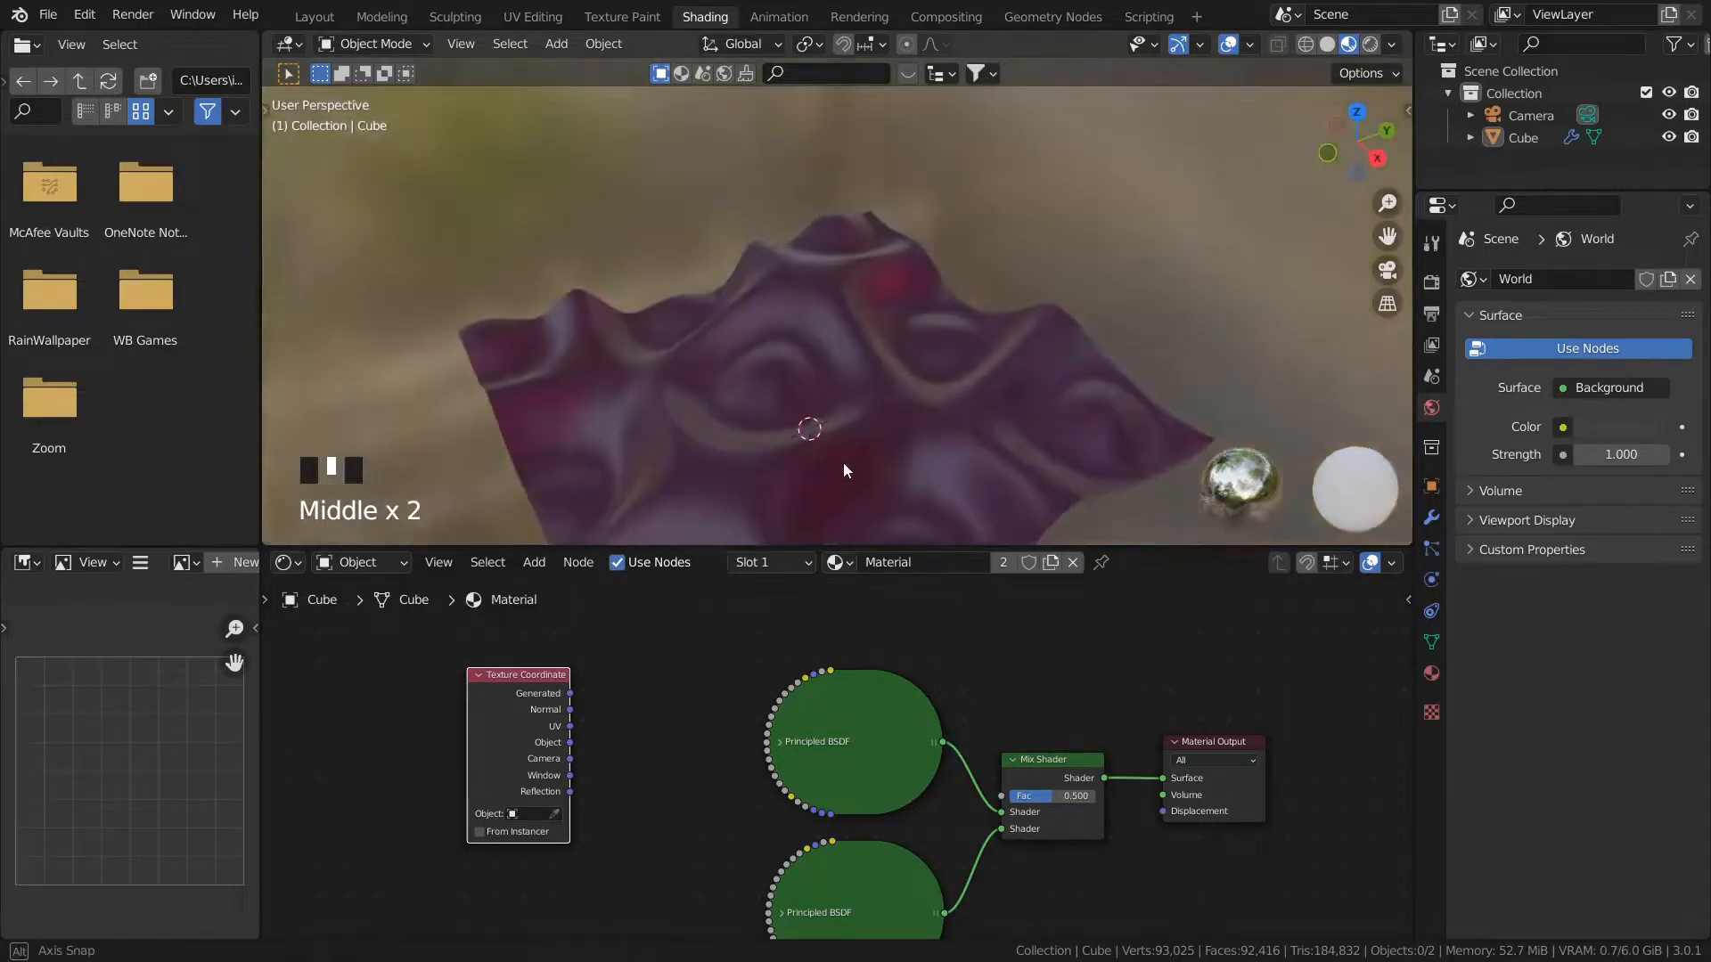
pyautogui.moveTo(698, 739); pyautogui.dragTo(695, 688, button='middle')
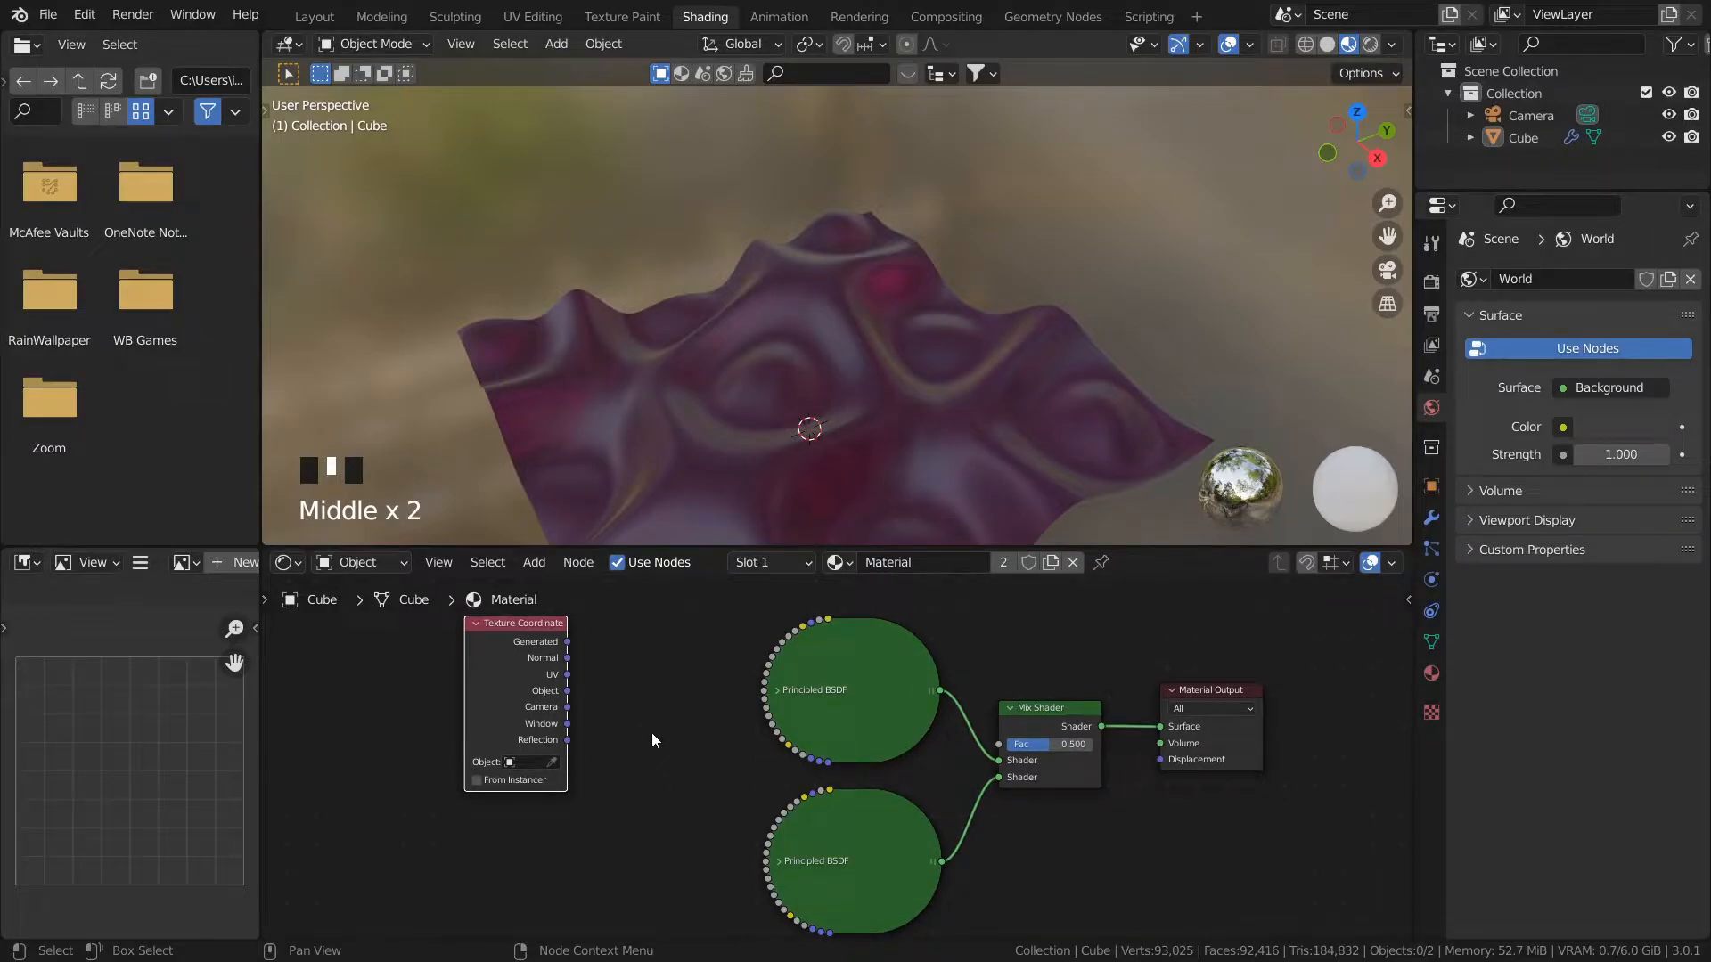
pyautogui.hotkey('shift', 'a')
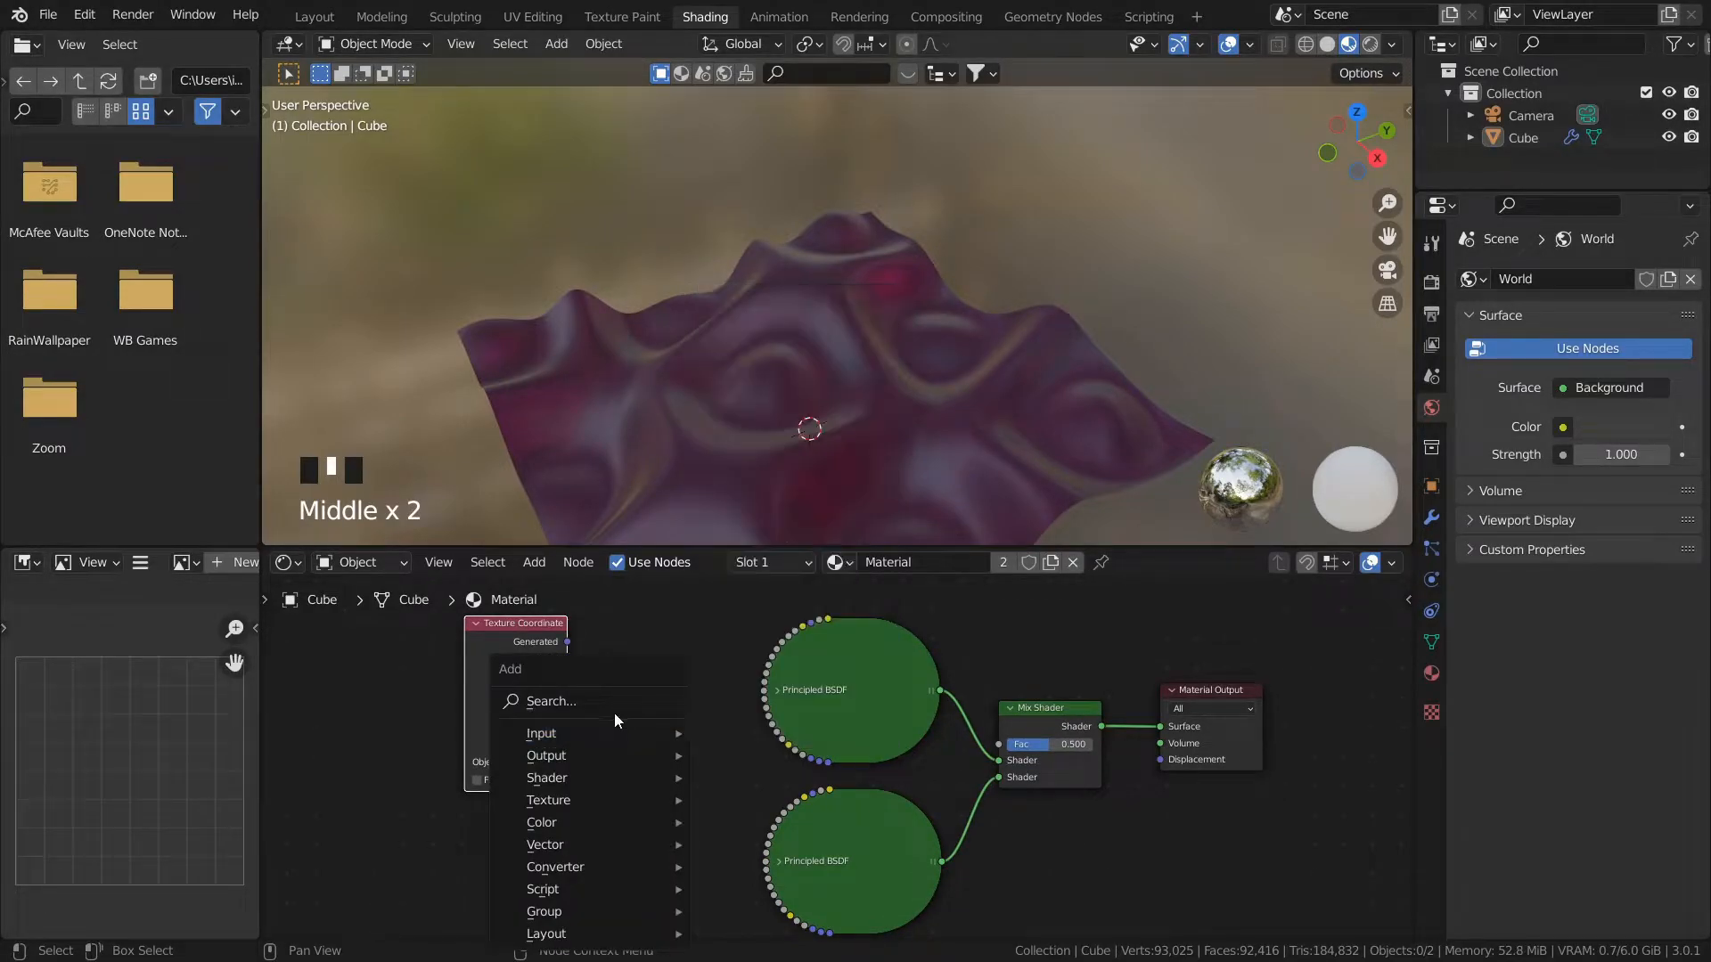
pyautogui.click(606, 702)
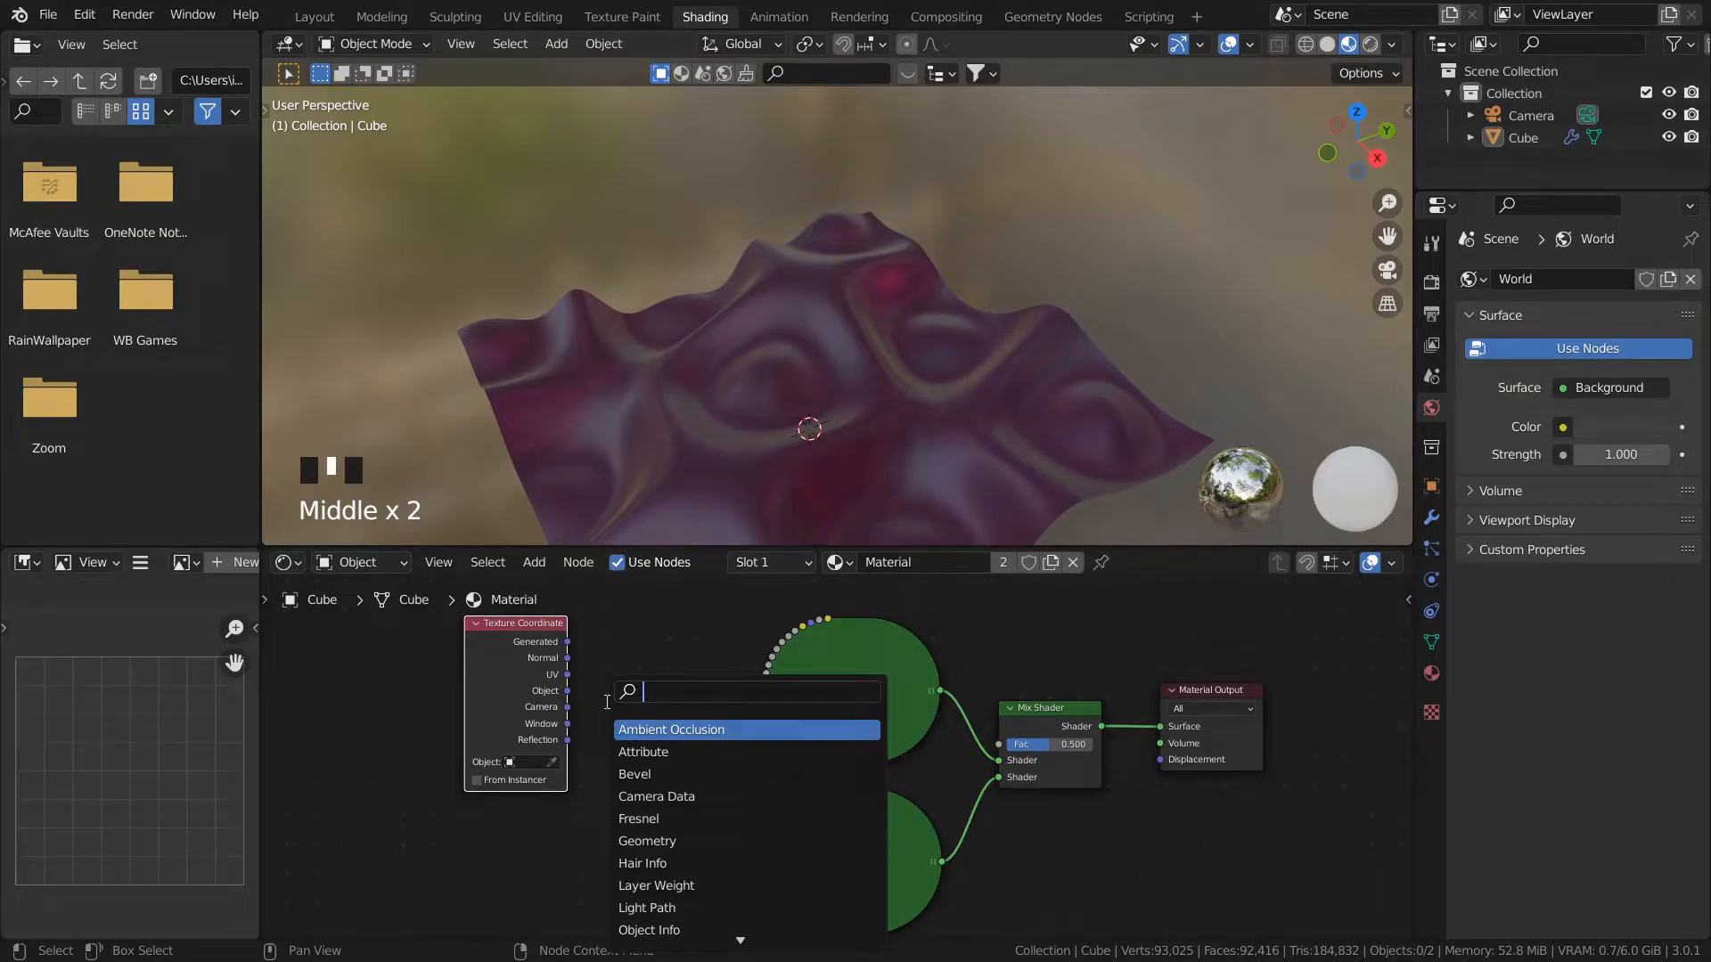
pyautogui.write('se')
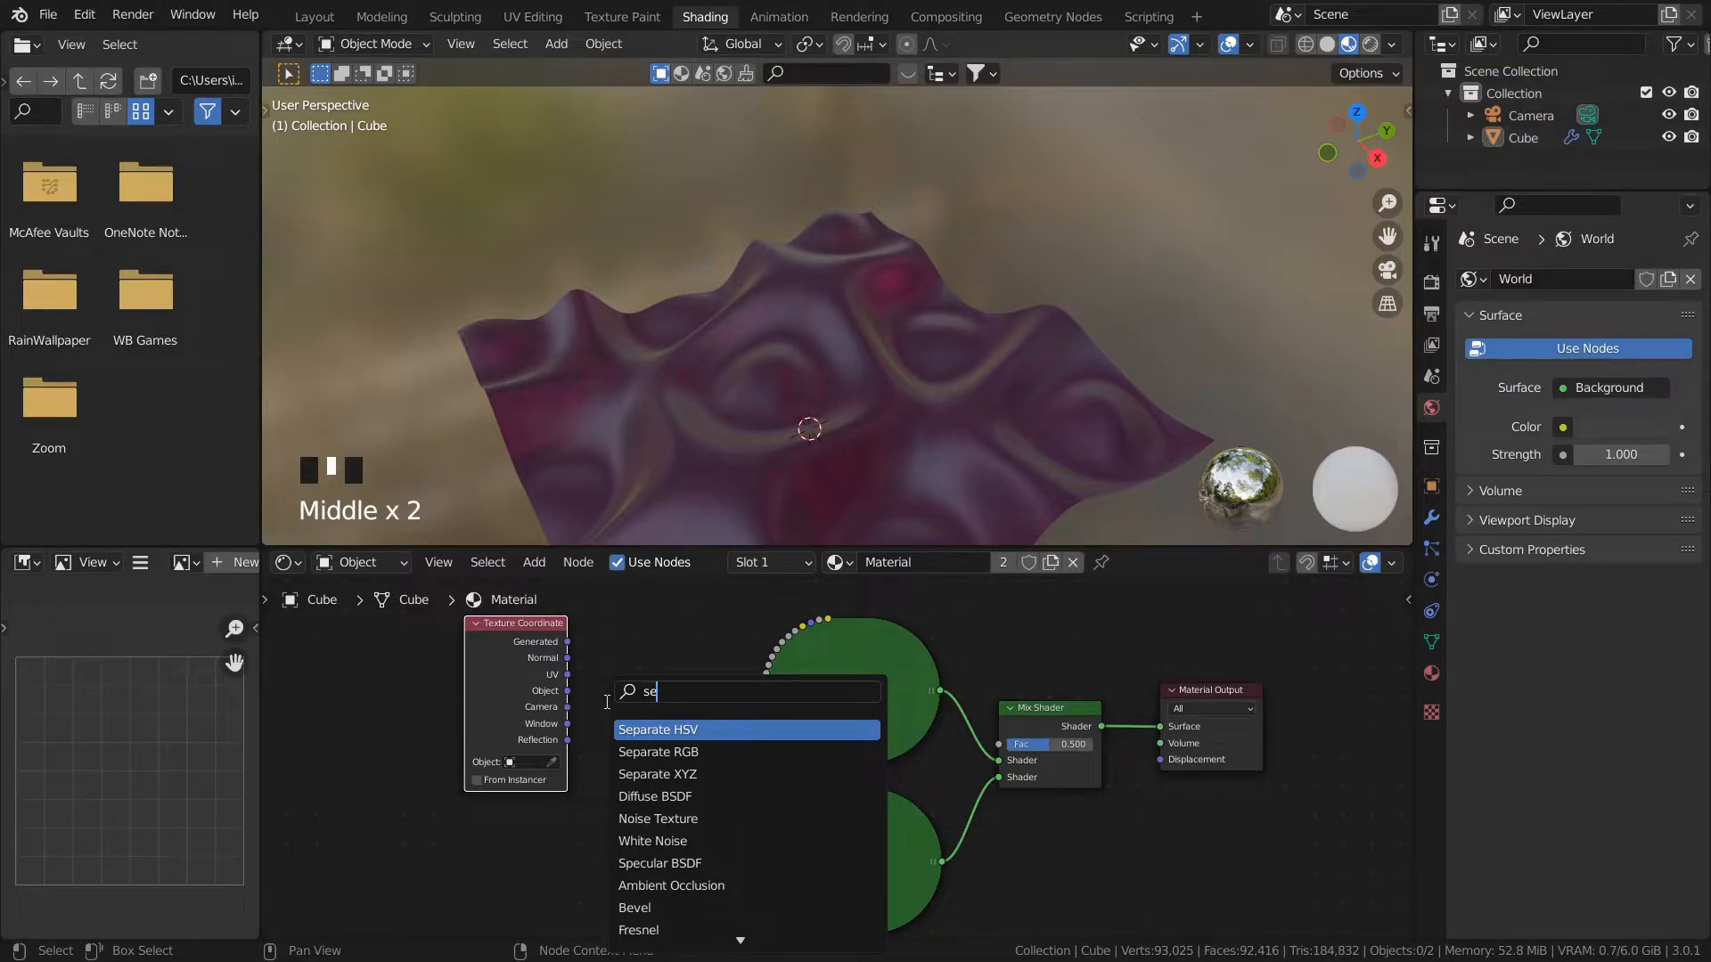
pyautogui.press('Down')
pyautogui.press('Down')
pyautogui.press('Down')
pyautogui.press('Up')
pyautogui.press('Up')
pyautogui.press('Down')
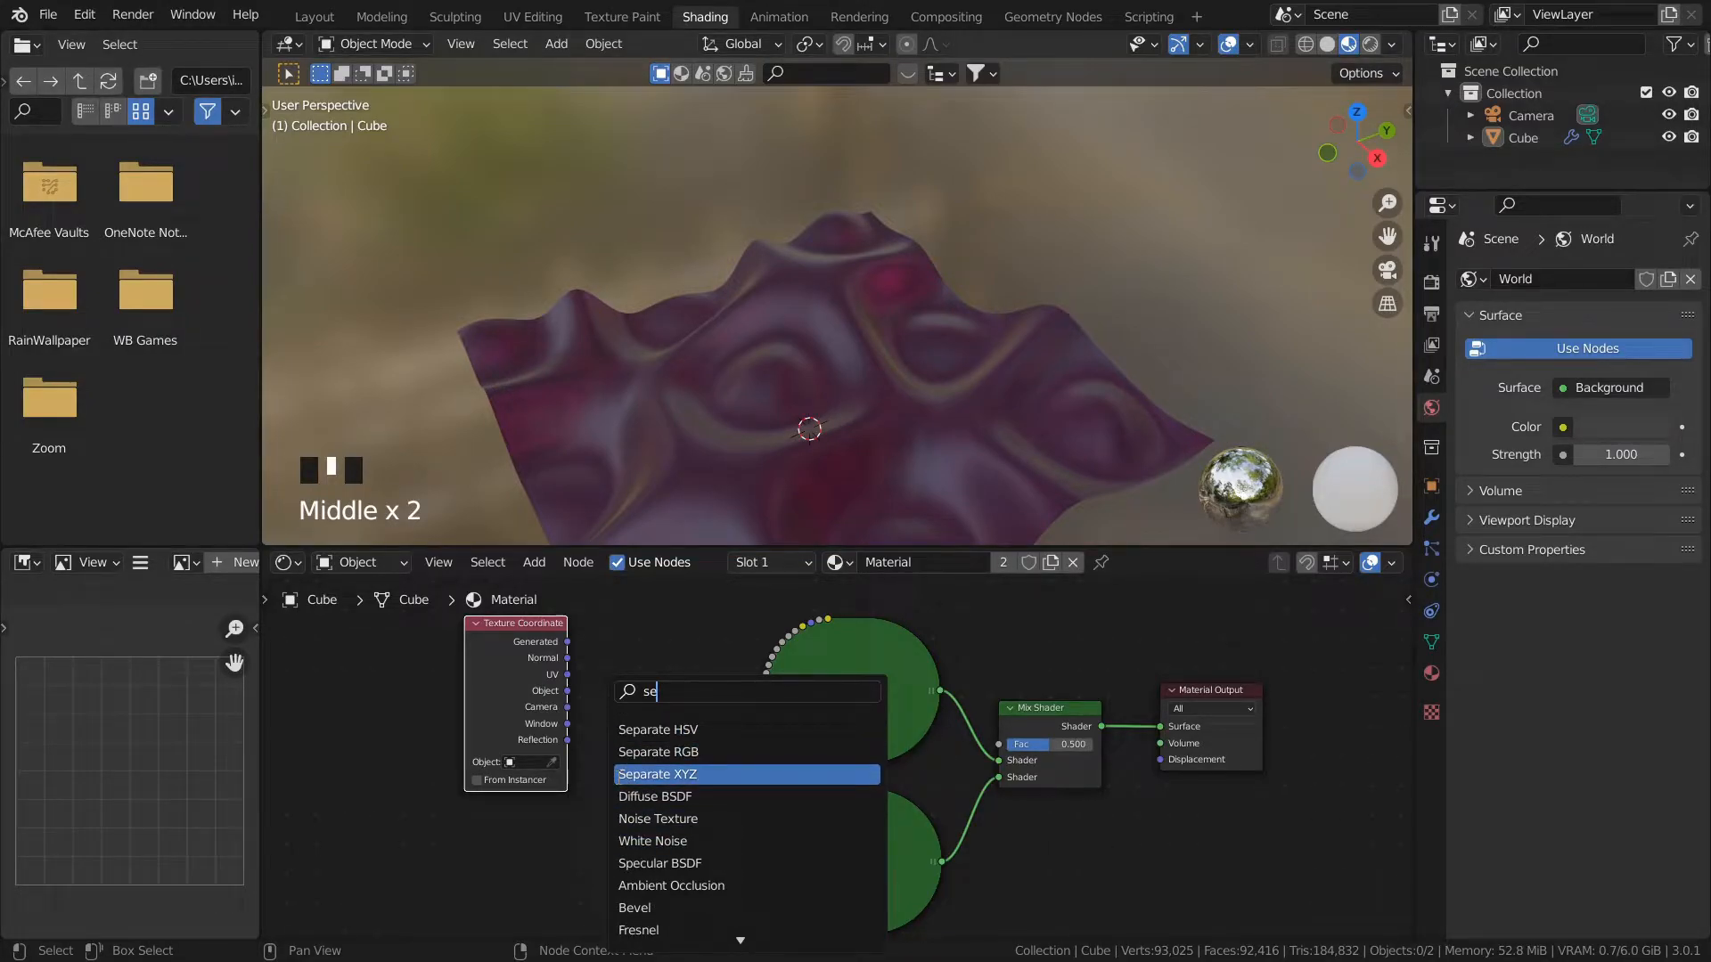
pyautogui.press('Return')
pyautogui.click(627, 744)
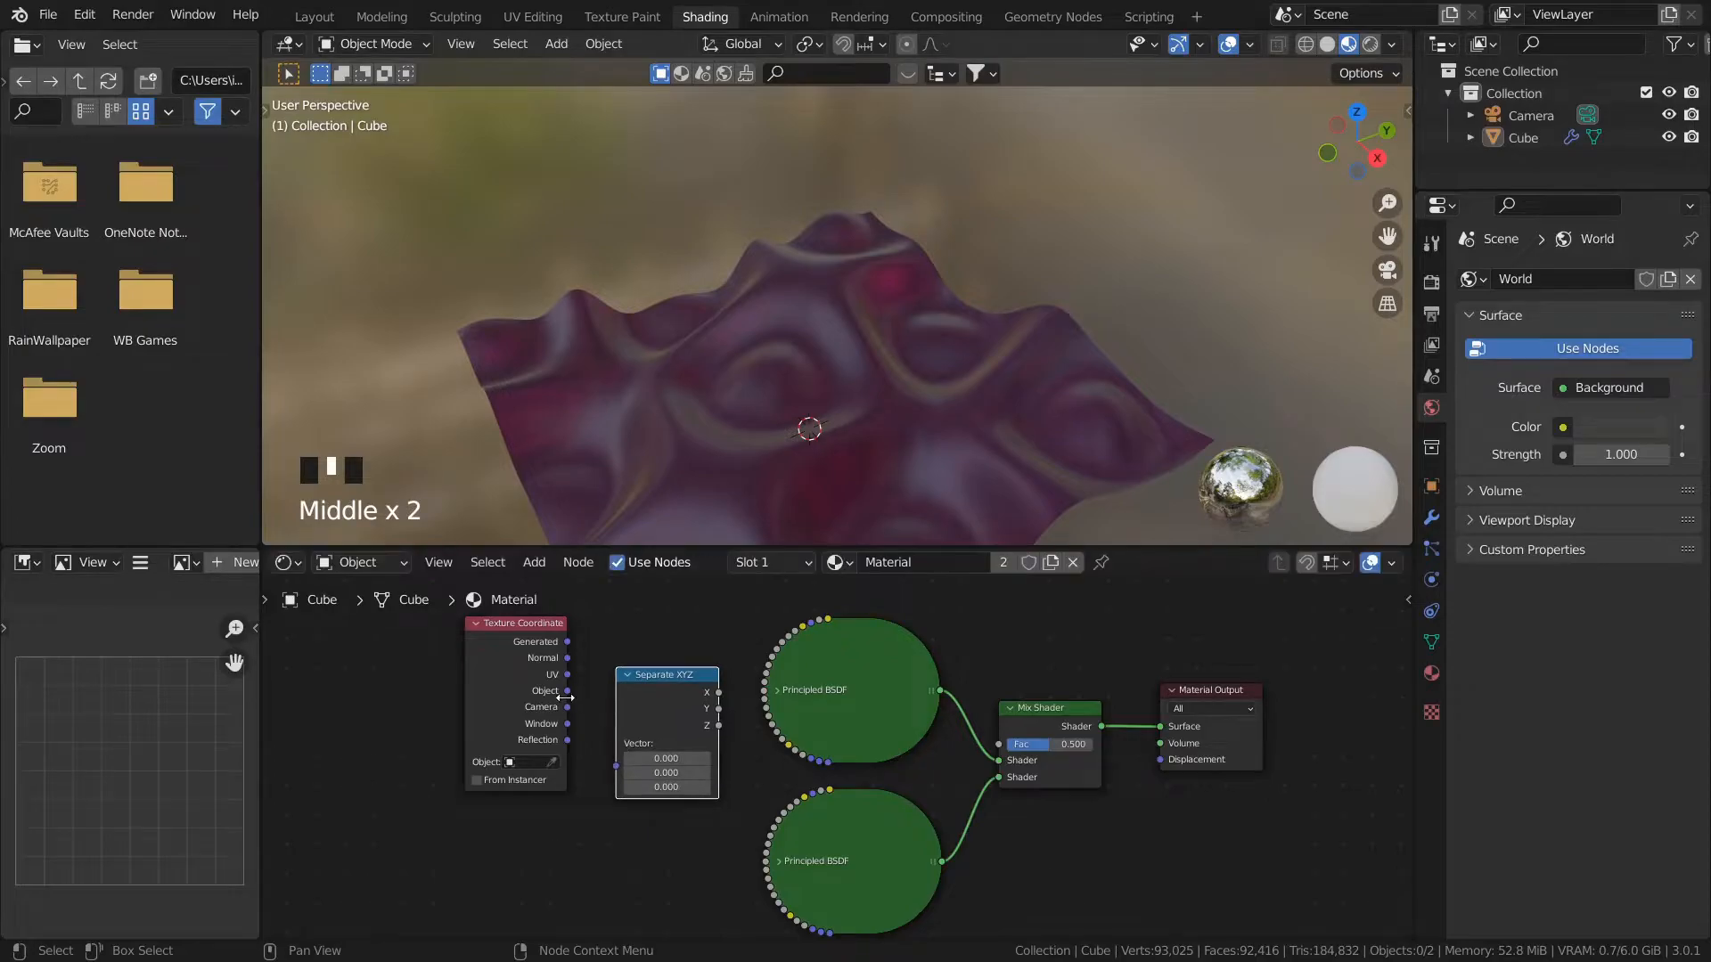
# Step: Connect the Texture Coordinate Normal output to the Separate XYZ Vector input
pyautogui.scroll(1, 565, 699)
pyautogui.moveTo(544, 654); pyautogui.dragTo(597, 766)
pyautogui.click(639, 779)
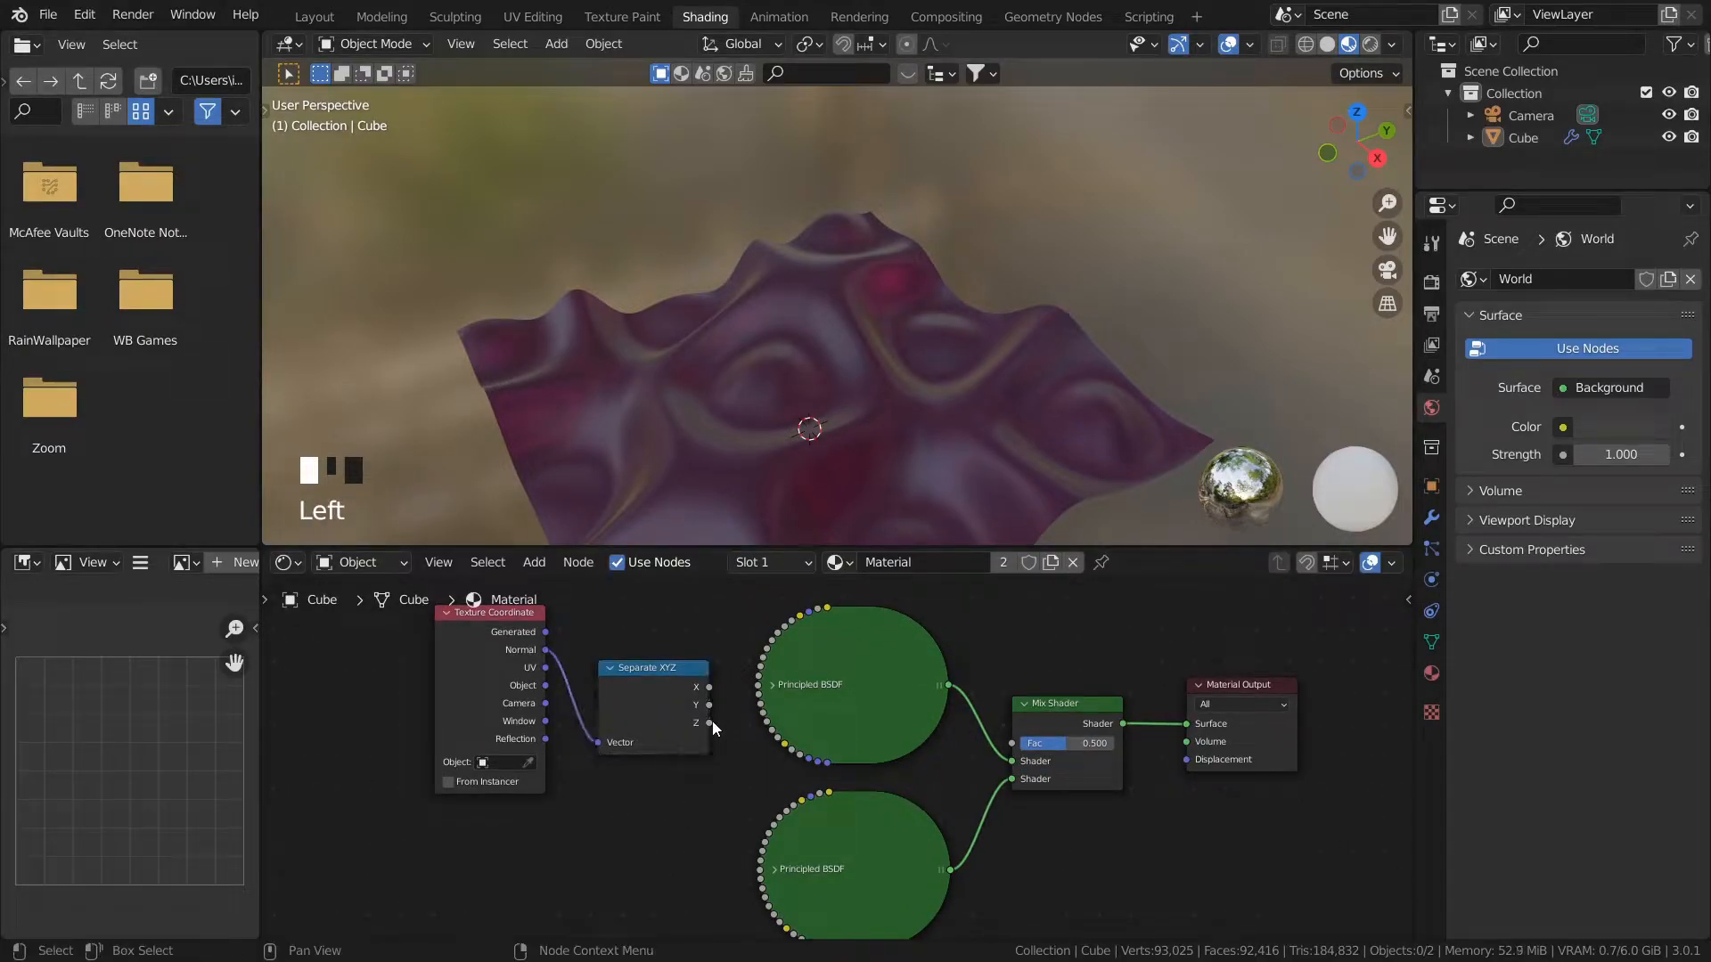
# Step: Try the Separate XYZ Z output as the Mix Shader factor and inspect the color blend on the surface
pyautogui.moveTo(709, 724); pyautogui.dragTo(1012, 741)
pyautogui.moveTo(924, 436)
pyautogui.mouseDown(button='middle')
pyautogui.moveTo(1046, 342)
pyautogui.moveTo(1003, 437)
pyautogui.moveTo(985, 203)
pyautogui.moveTo(918, 410)
pyautogui.moveTo(914, 491)
pyautogui.moveTo(982, 356)
pyautogui.moveTo(987, 431)
pyautogui.mouseUp(button='middle')
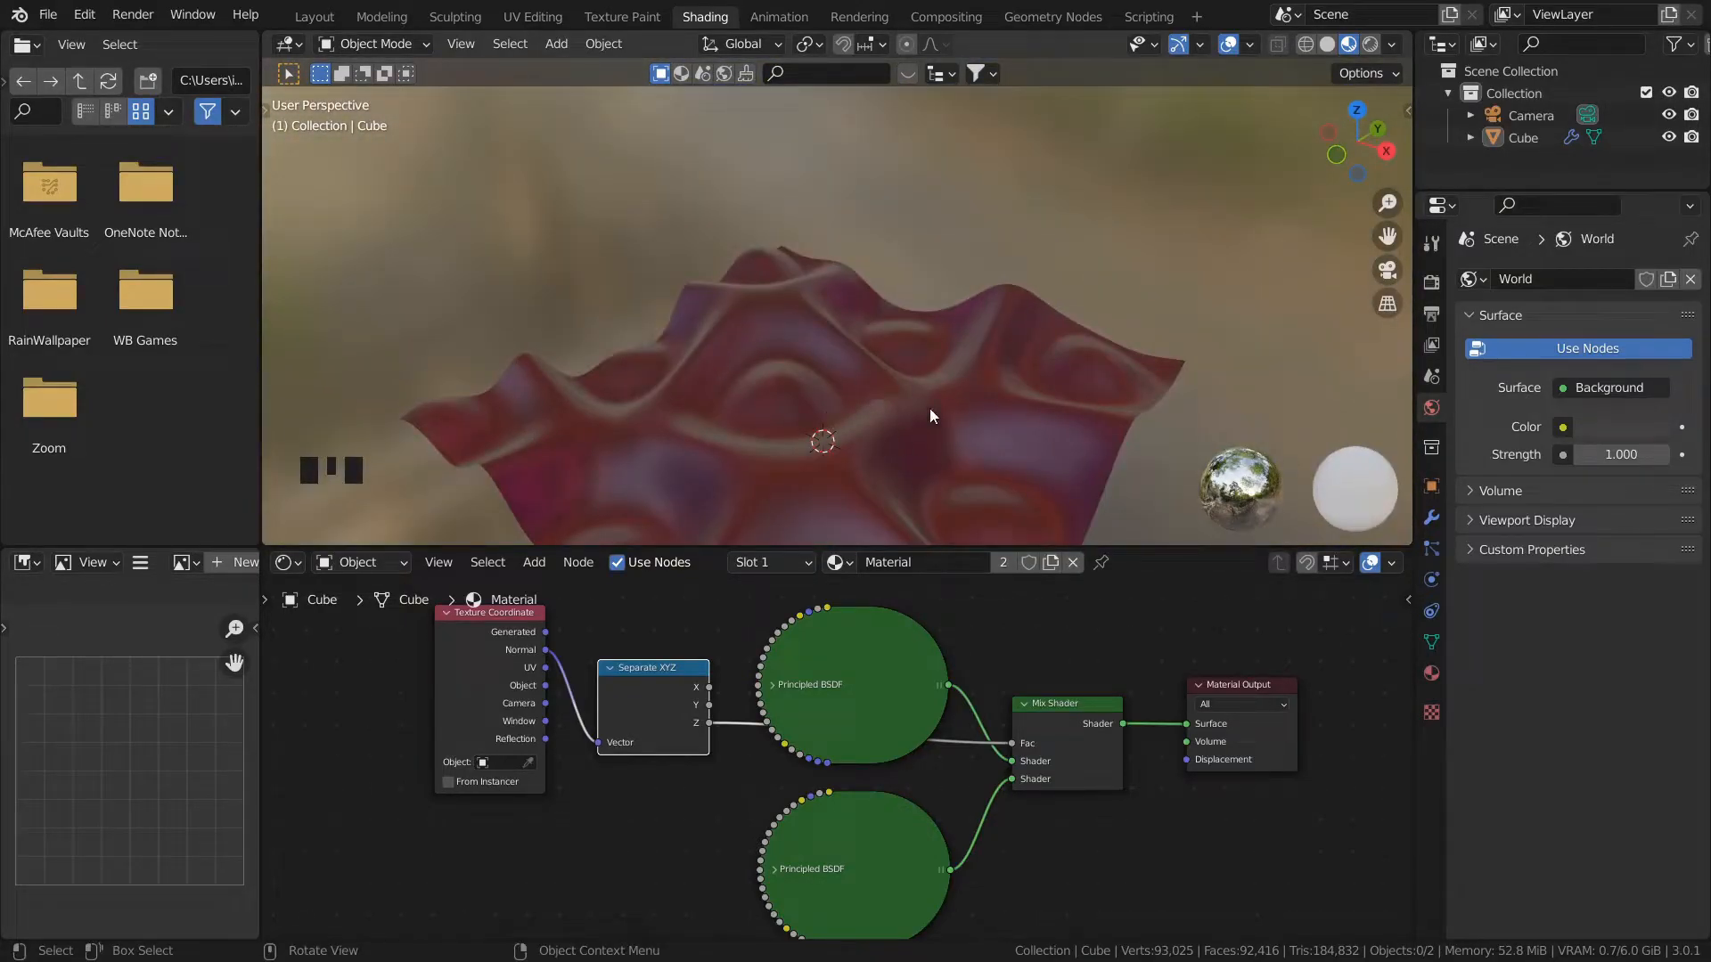
pyautogui.moveTo(935, 784); pyautogui.dragTo(939, 755, button='middle')
pyautogui.moveTo(879, 470)
pyautogui.mouseDown(button='middle')
pyautogui.moveTo(933, 317)
pyautogui.moveTo(899, 501)
pyautogui.moveTo(916, 314)
pyautogui.mouseUp(button='middle')
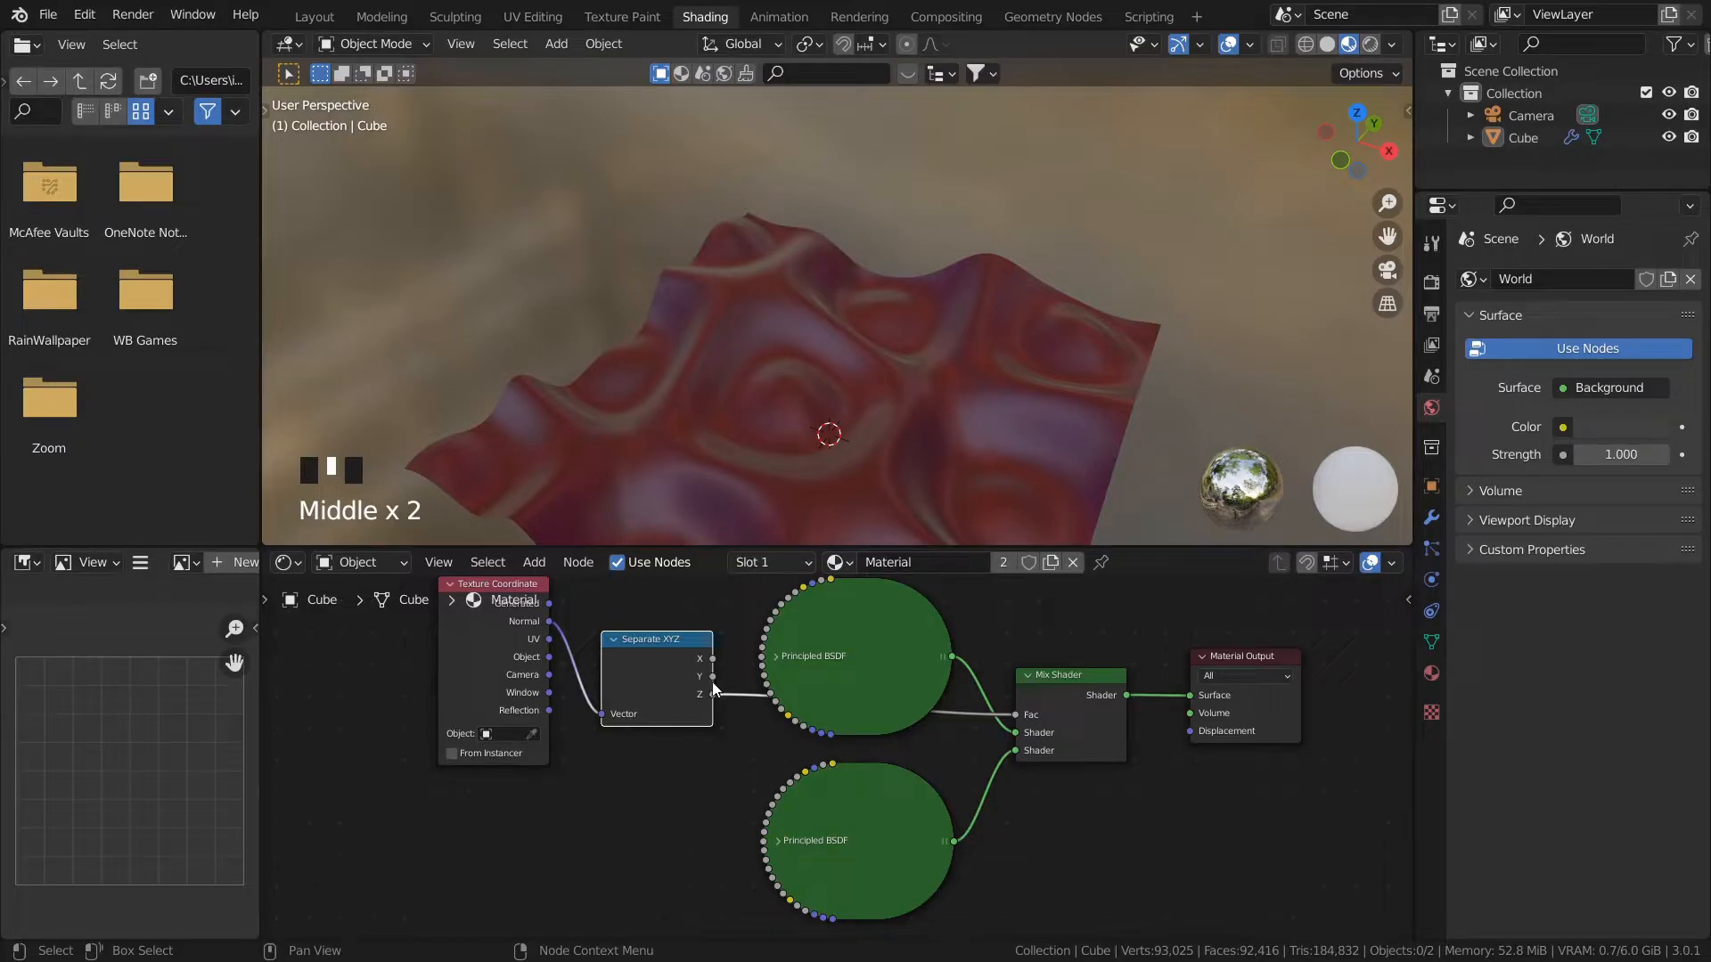
# Step: Connect the Separate XYZ Y output to the Mix Shader factor, and move the Texture Coordinate and Separate XYZ nodes clear of the shaders
pyautogui.moveTo(716, 681); pyautogui.dragTo(1019, 713)
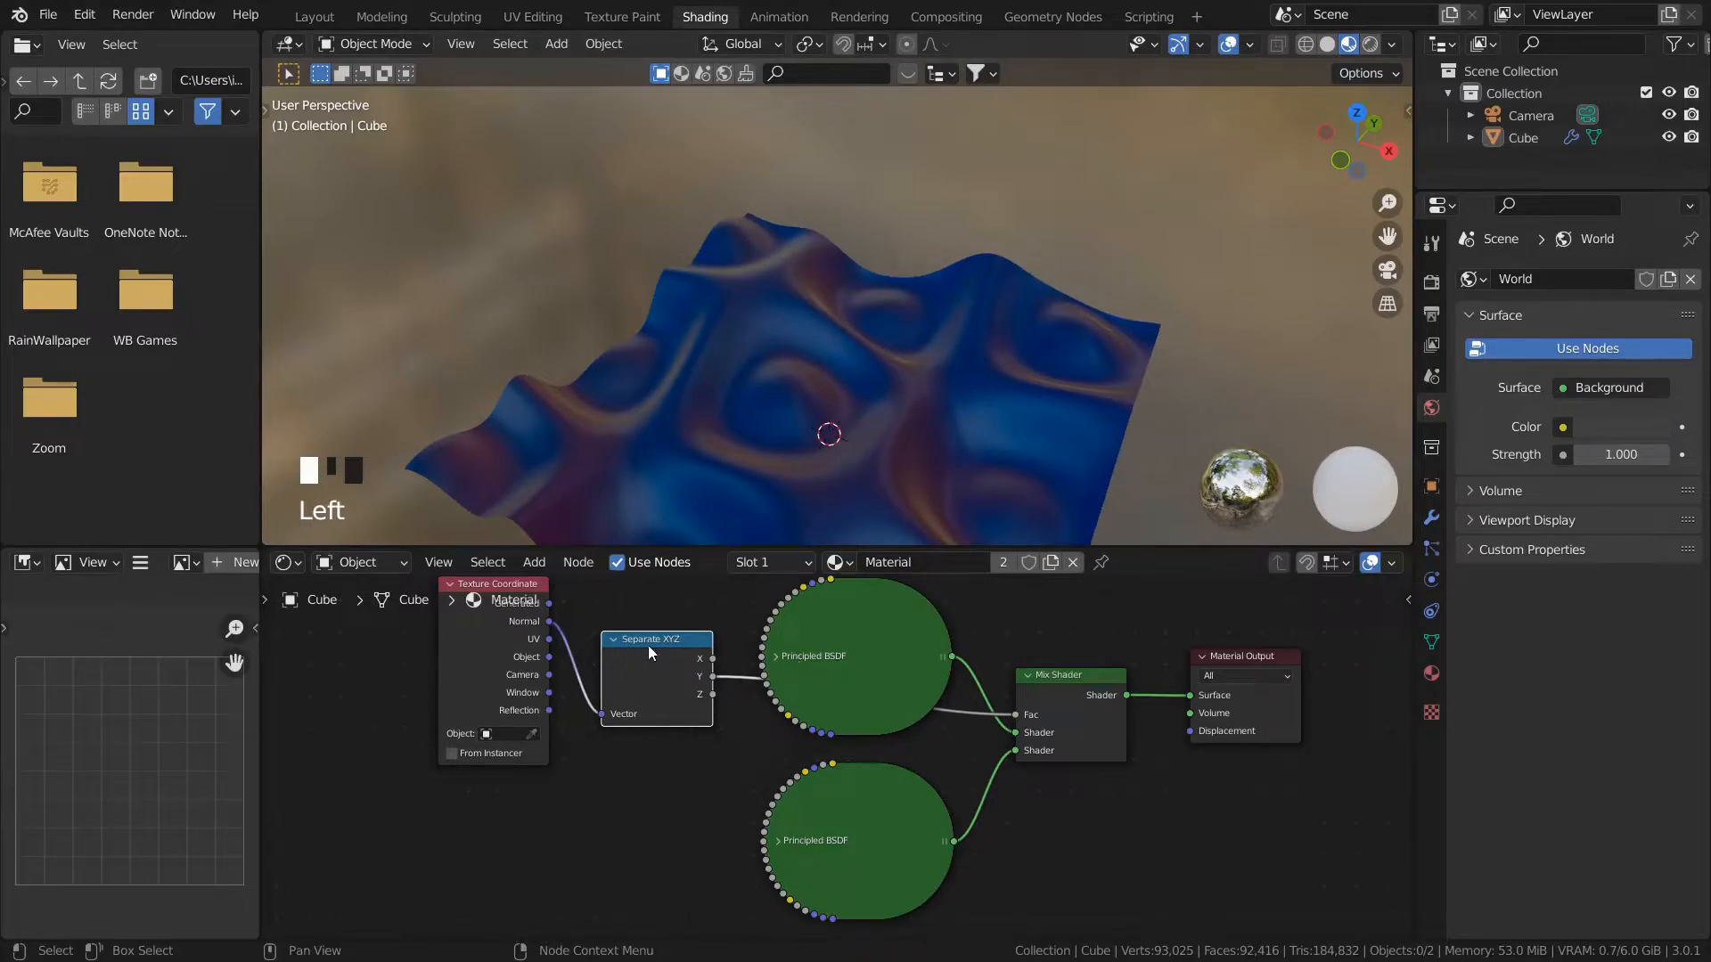
pyautogui.moveTo(483, 699); pyautogui.dragTo(441, 792)
pyautogui.click(586, 703)
pyautogui.moveTo(853, 366); pyautogui.dragTo(905, 435, button='middle')
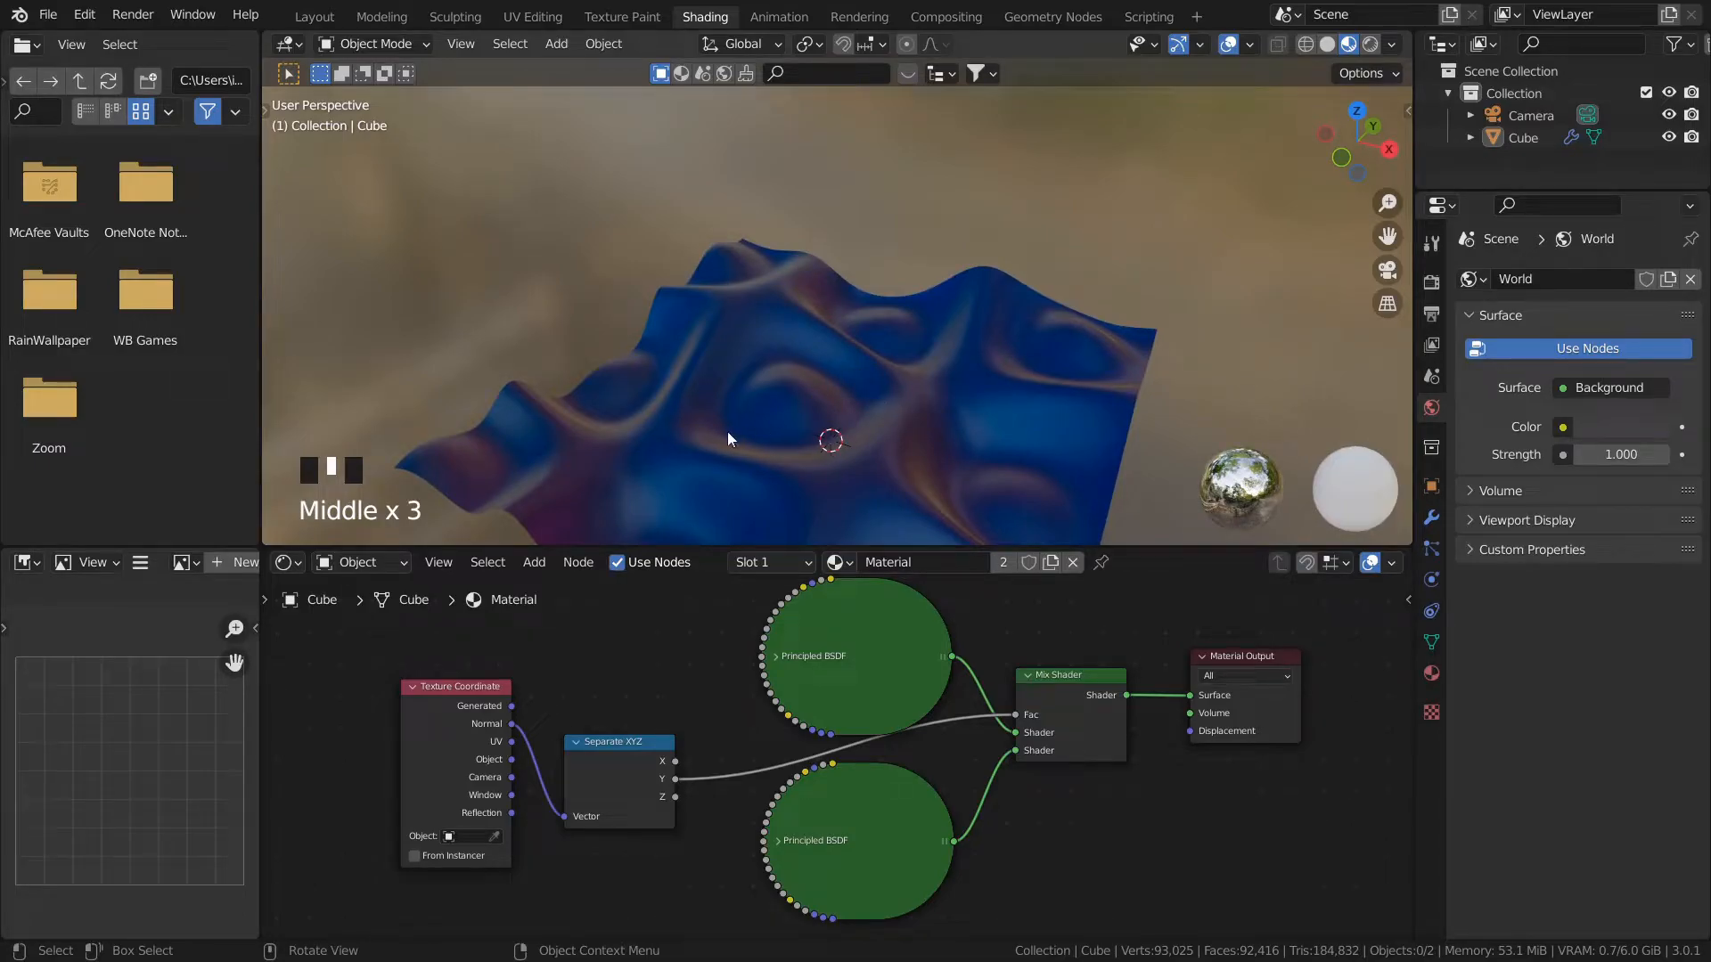
pyautogui.moveTo(921, 406); pyautogui.dragTo(631, 453, button='middle')
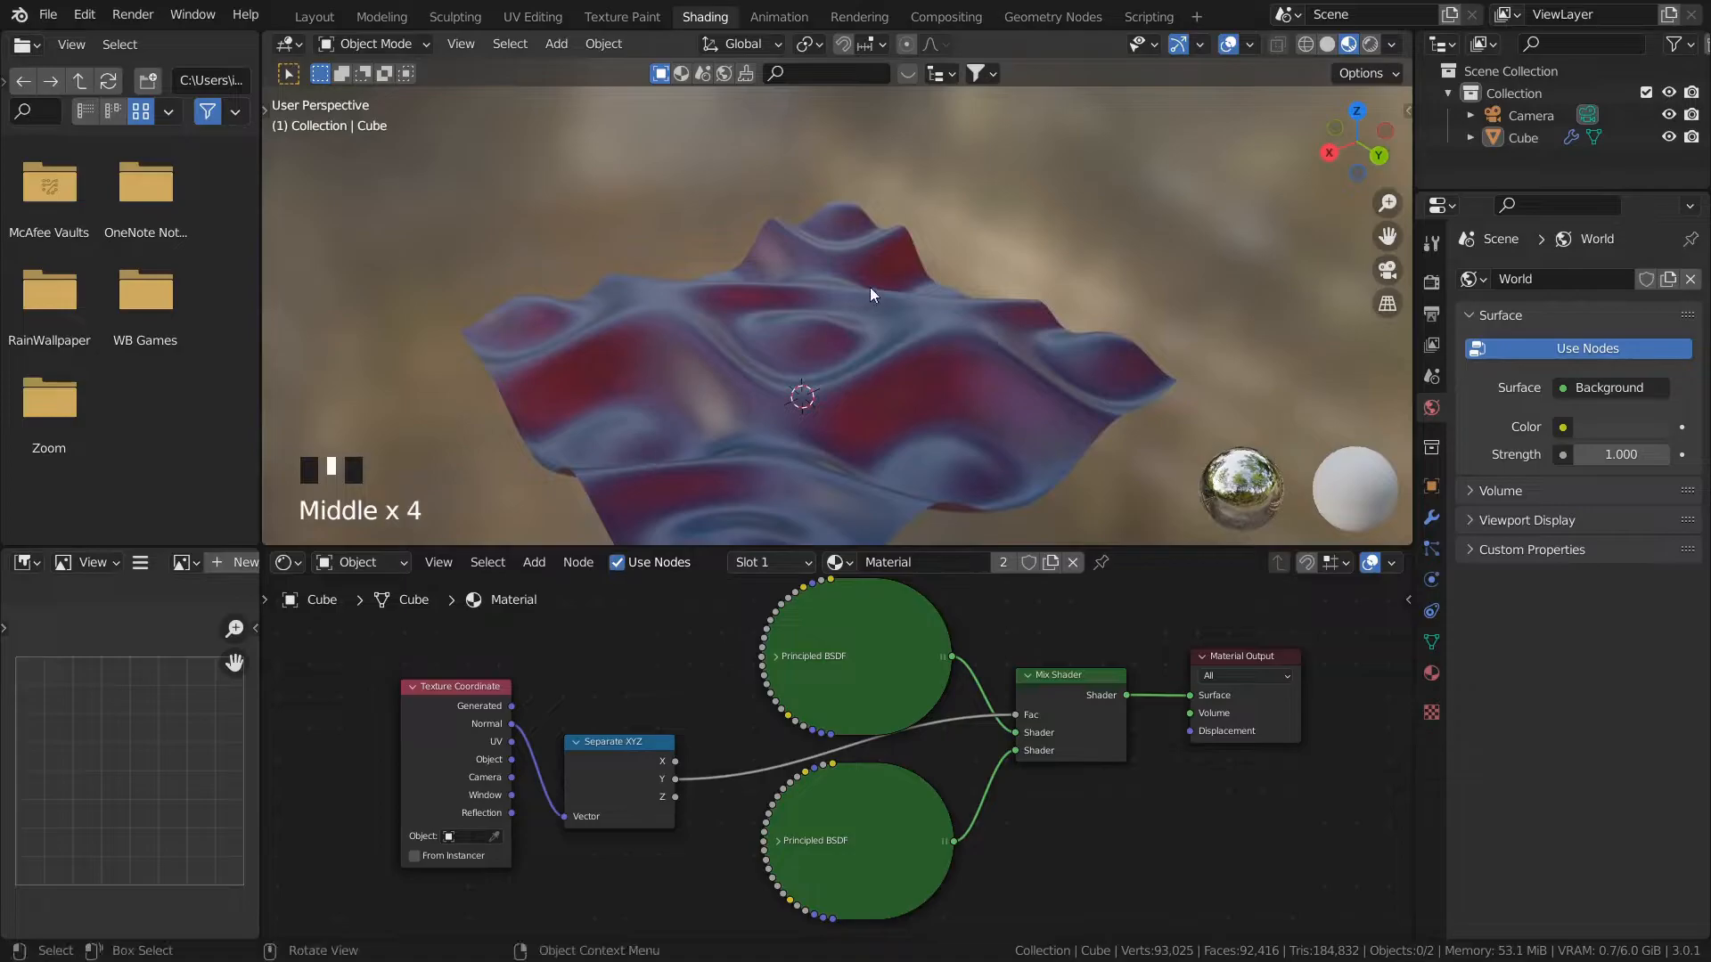
# Step: Expand the lower Principled BSDF node, reduce its Transmission to 0.676, and inspect the surface colors from several angles
pyautogui.moveTo(894, 447); pyautogui.dragTo(970, 436, button='middle')
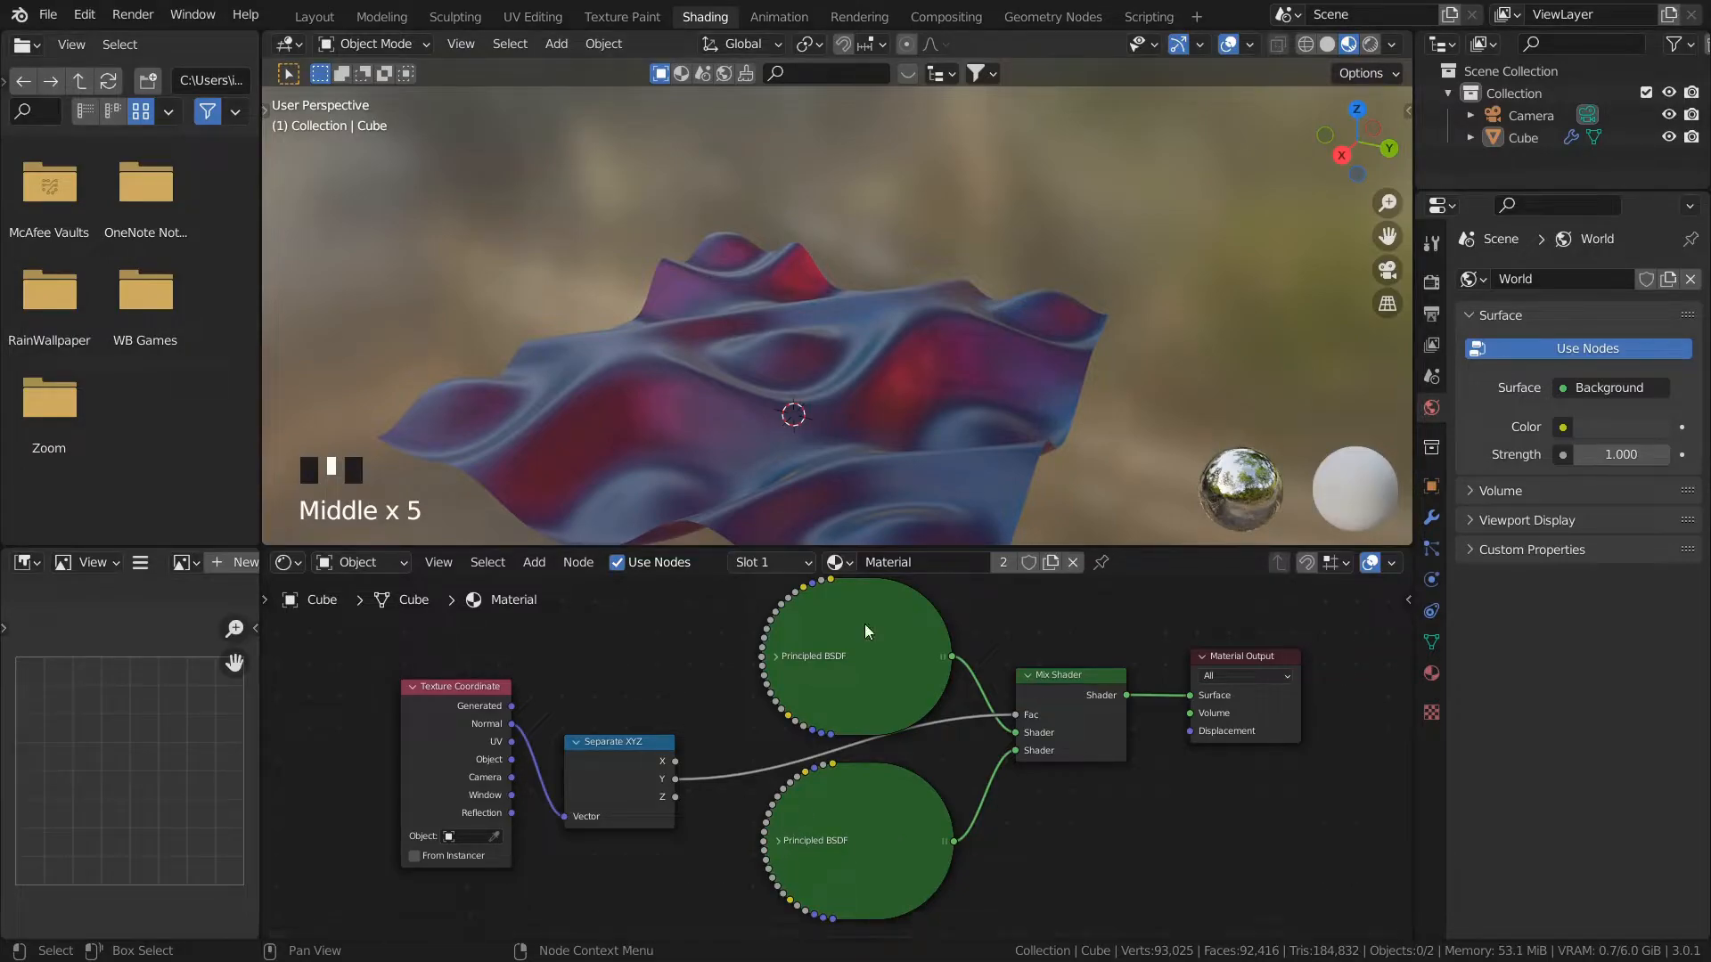
pyautogui.moveTo(1046, 884); pyautogui.dragTo(1091, 739, button='middle')
pyautogui.click(778, 784)
pyautogui.moveTo(1054, 688); pyautogui.dragTo(1054, 669, button='middle')
pyautogui.scroll(4, 989, 751)
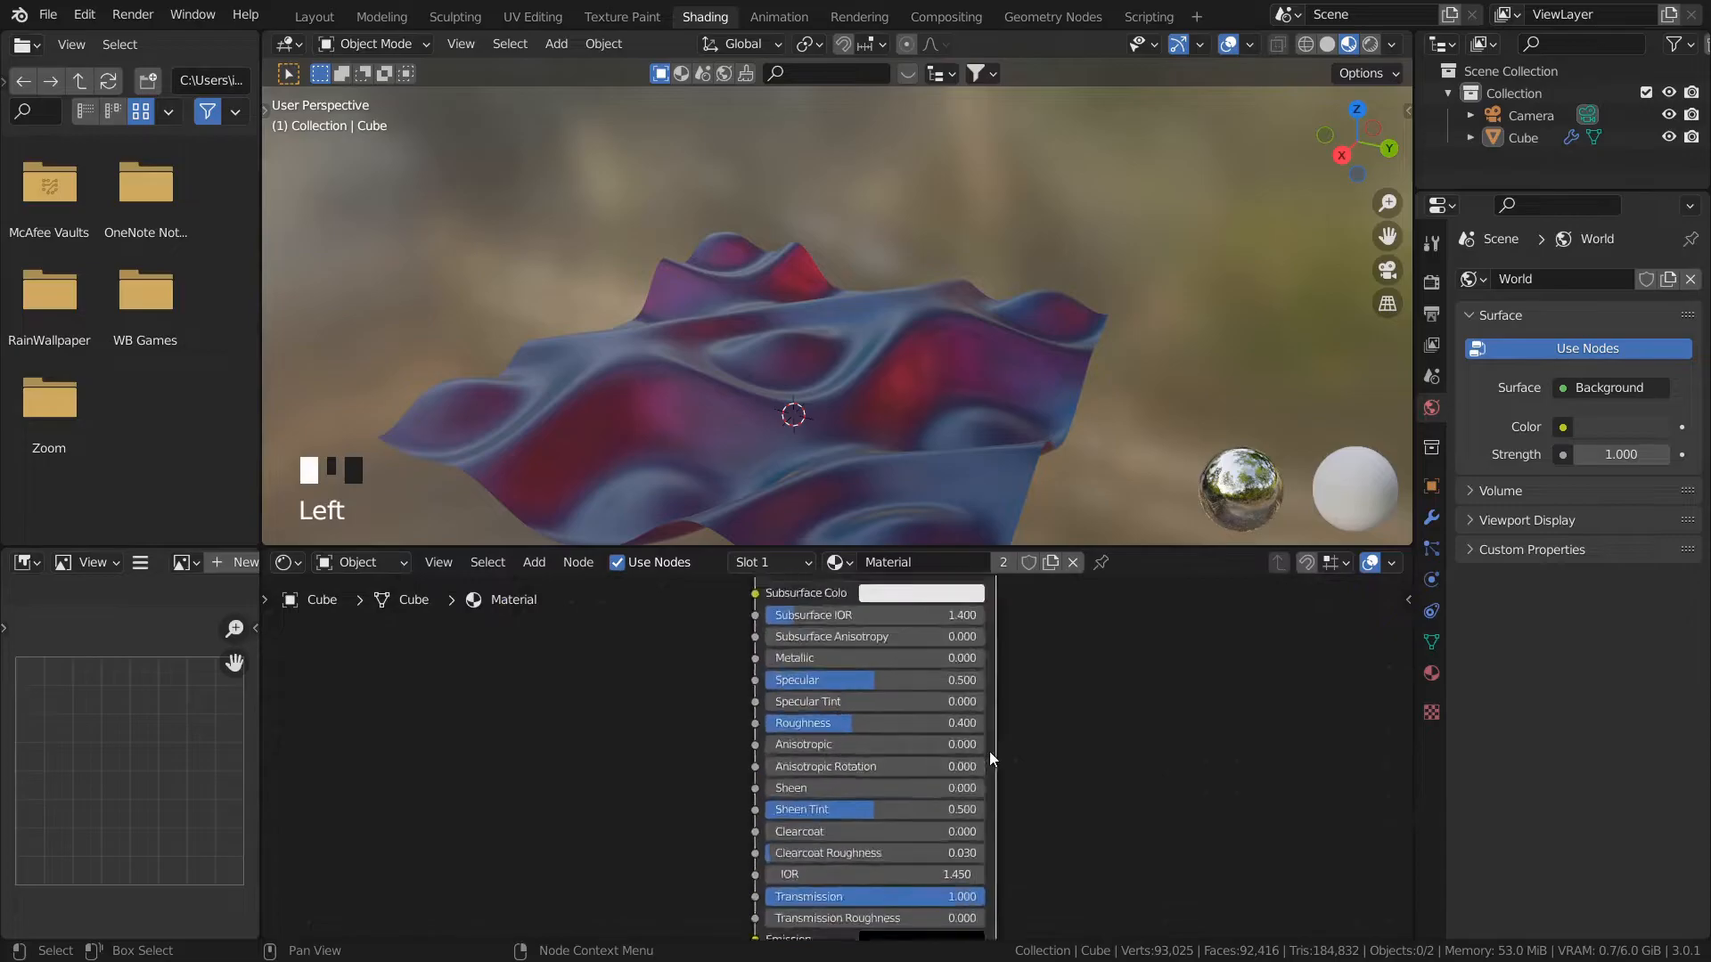
pyautogui.moveTo(1089, 855); pyautogui.dragTo(1082, 765, button='middle')
pyautogui.moveTo(950, 817); pyautogui.dragTo(910, 817)
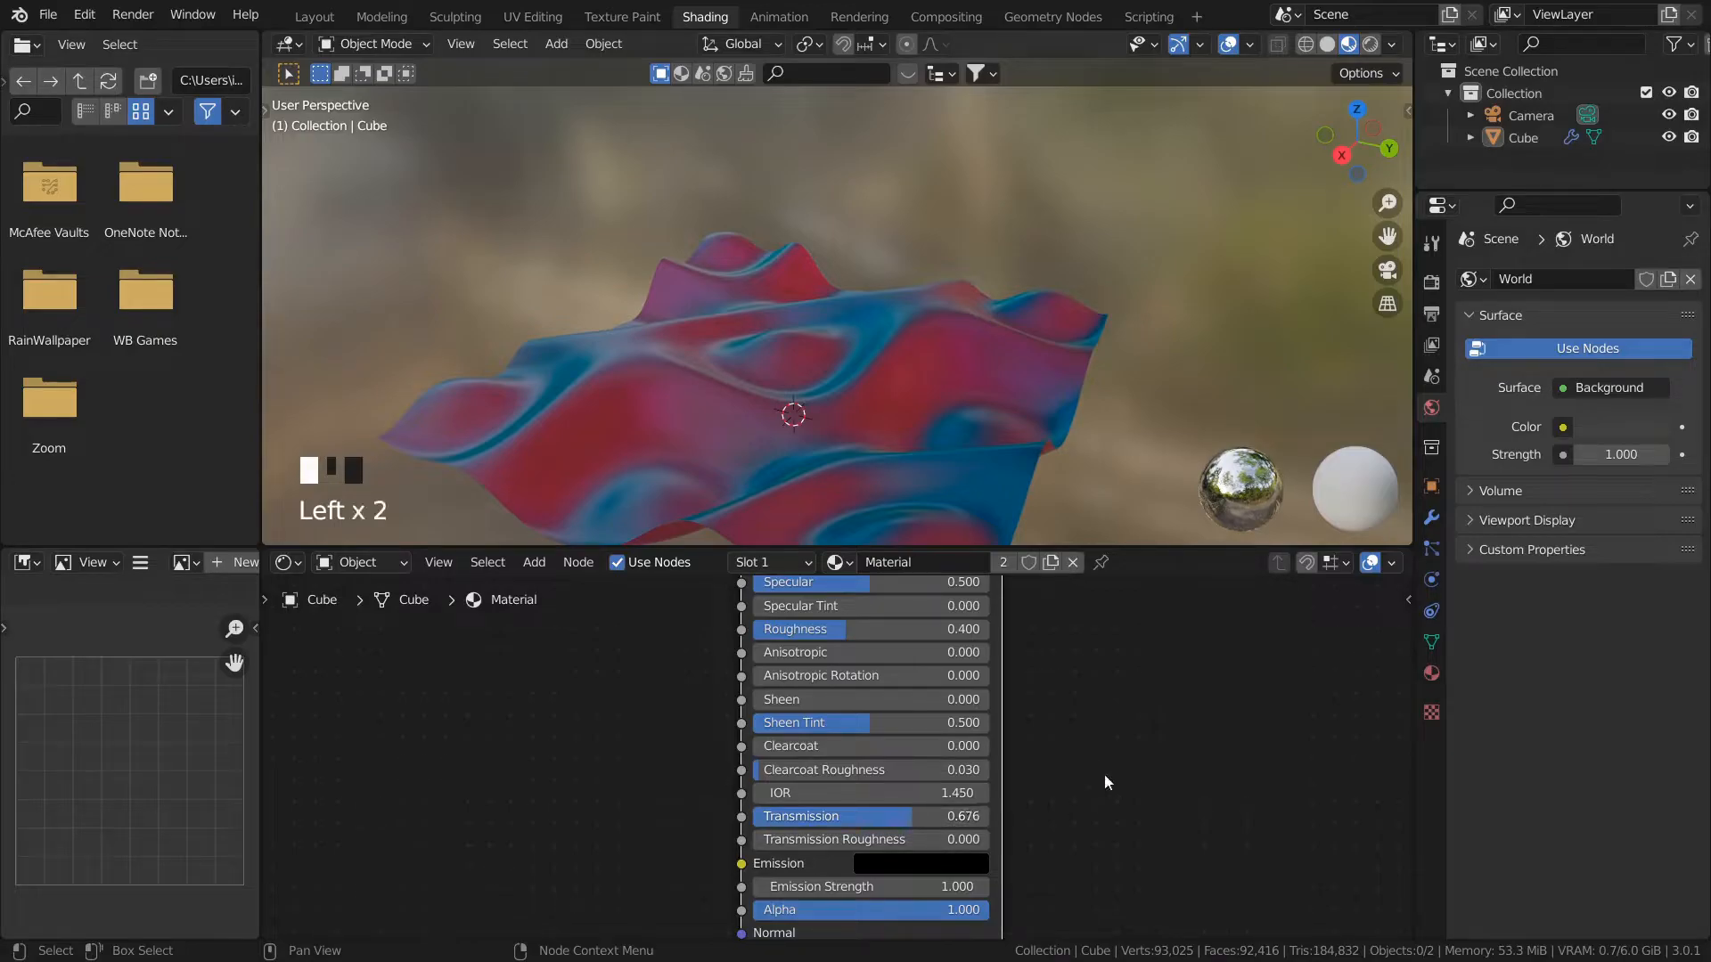
pyautogui.moveTo(798, 374); pyautogui.dragTo(1201, 411, button='middle')
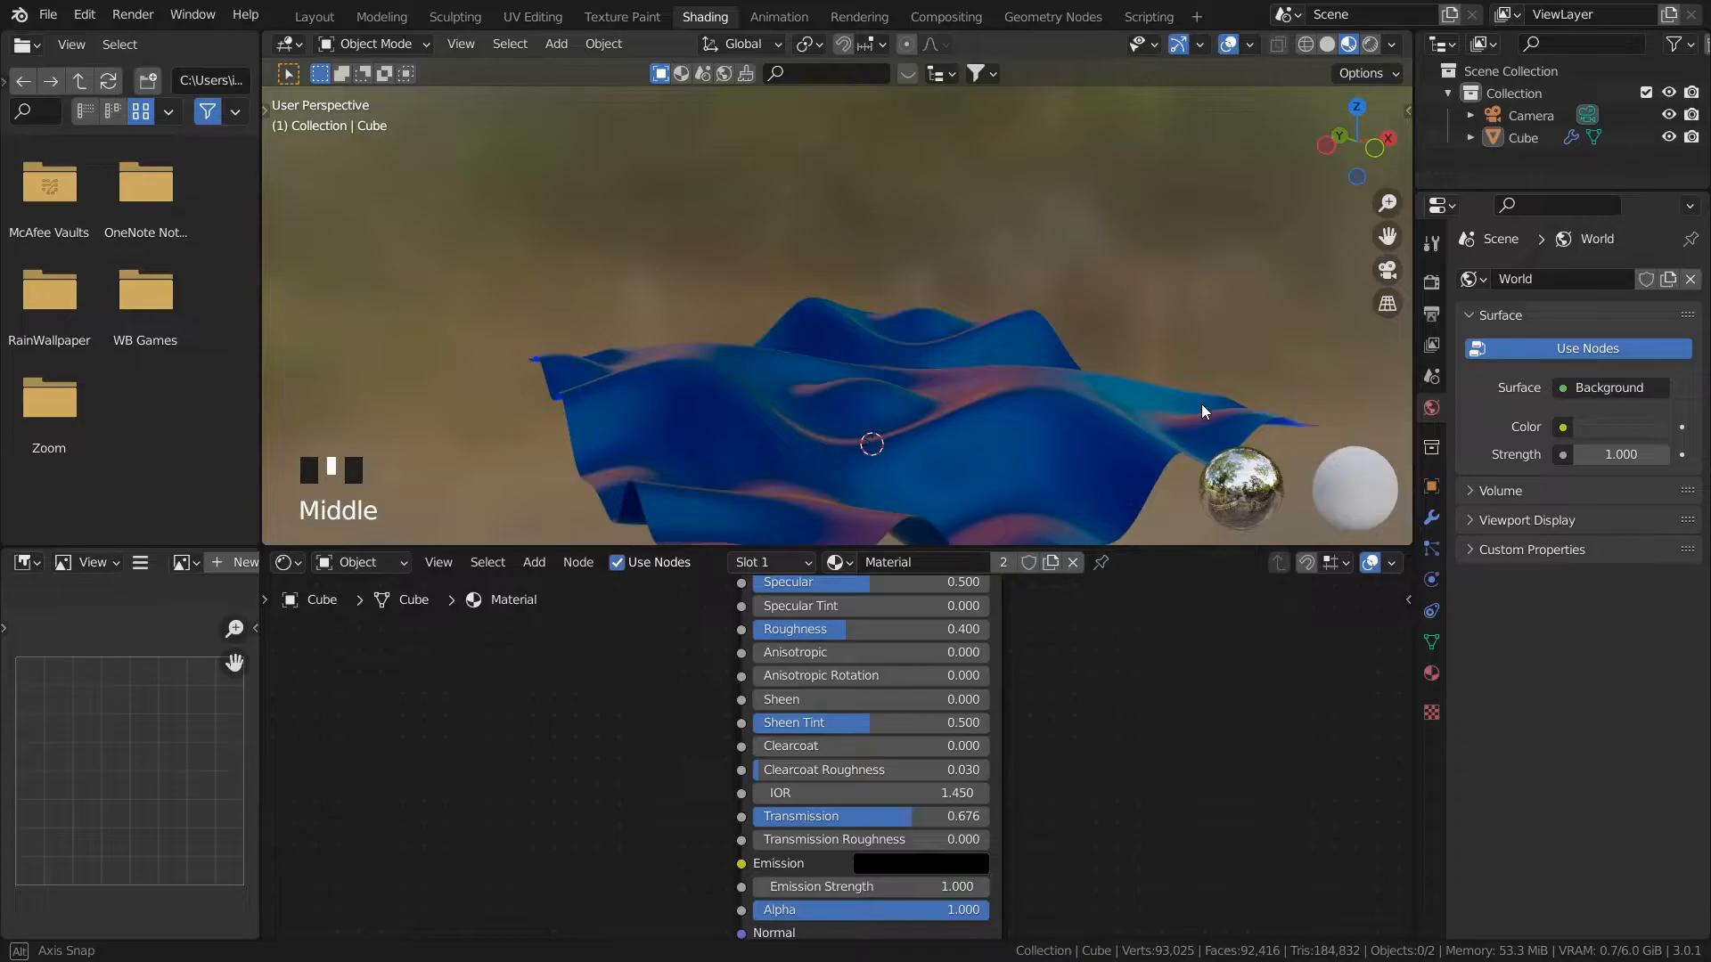
pyautogui.moveTo(1202, 411); pyautogui.dragTo(1059, 721, button='middle')
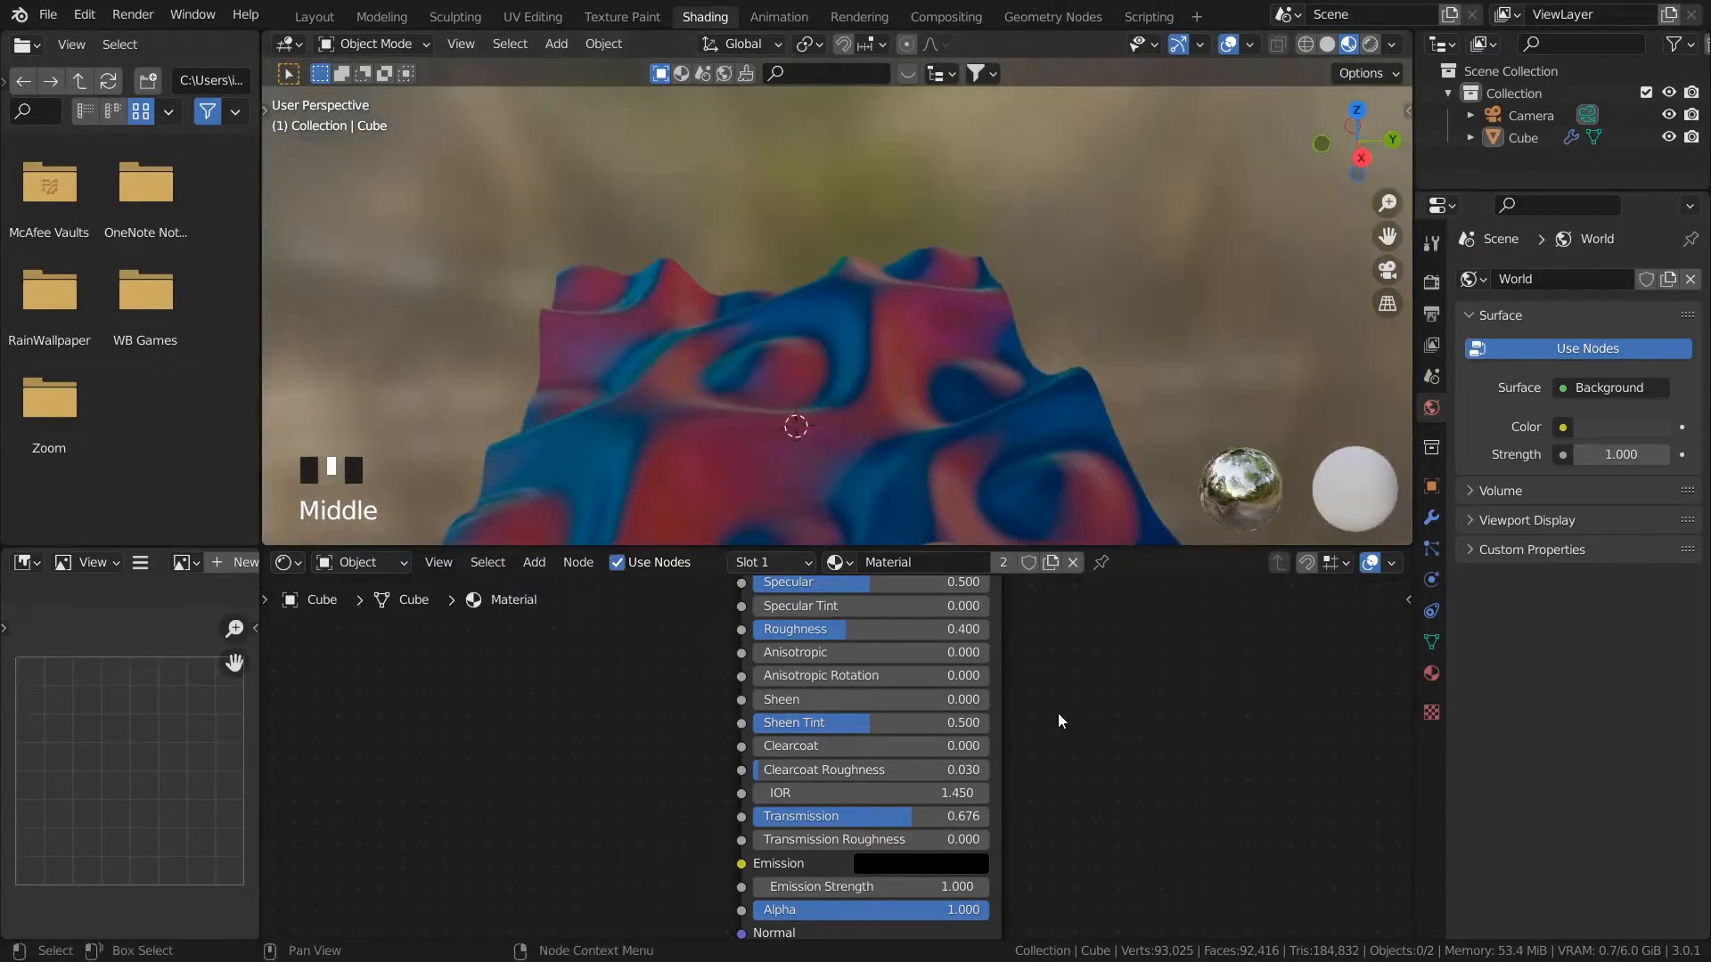
# Step: Switch to the Geometry Nodes workspace and set the Magic Texture's Distortion to 2.700
pyautogui.click(1041, 15)
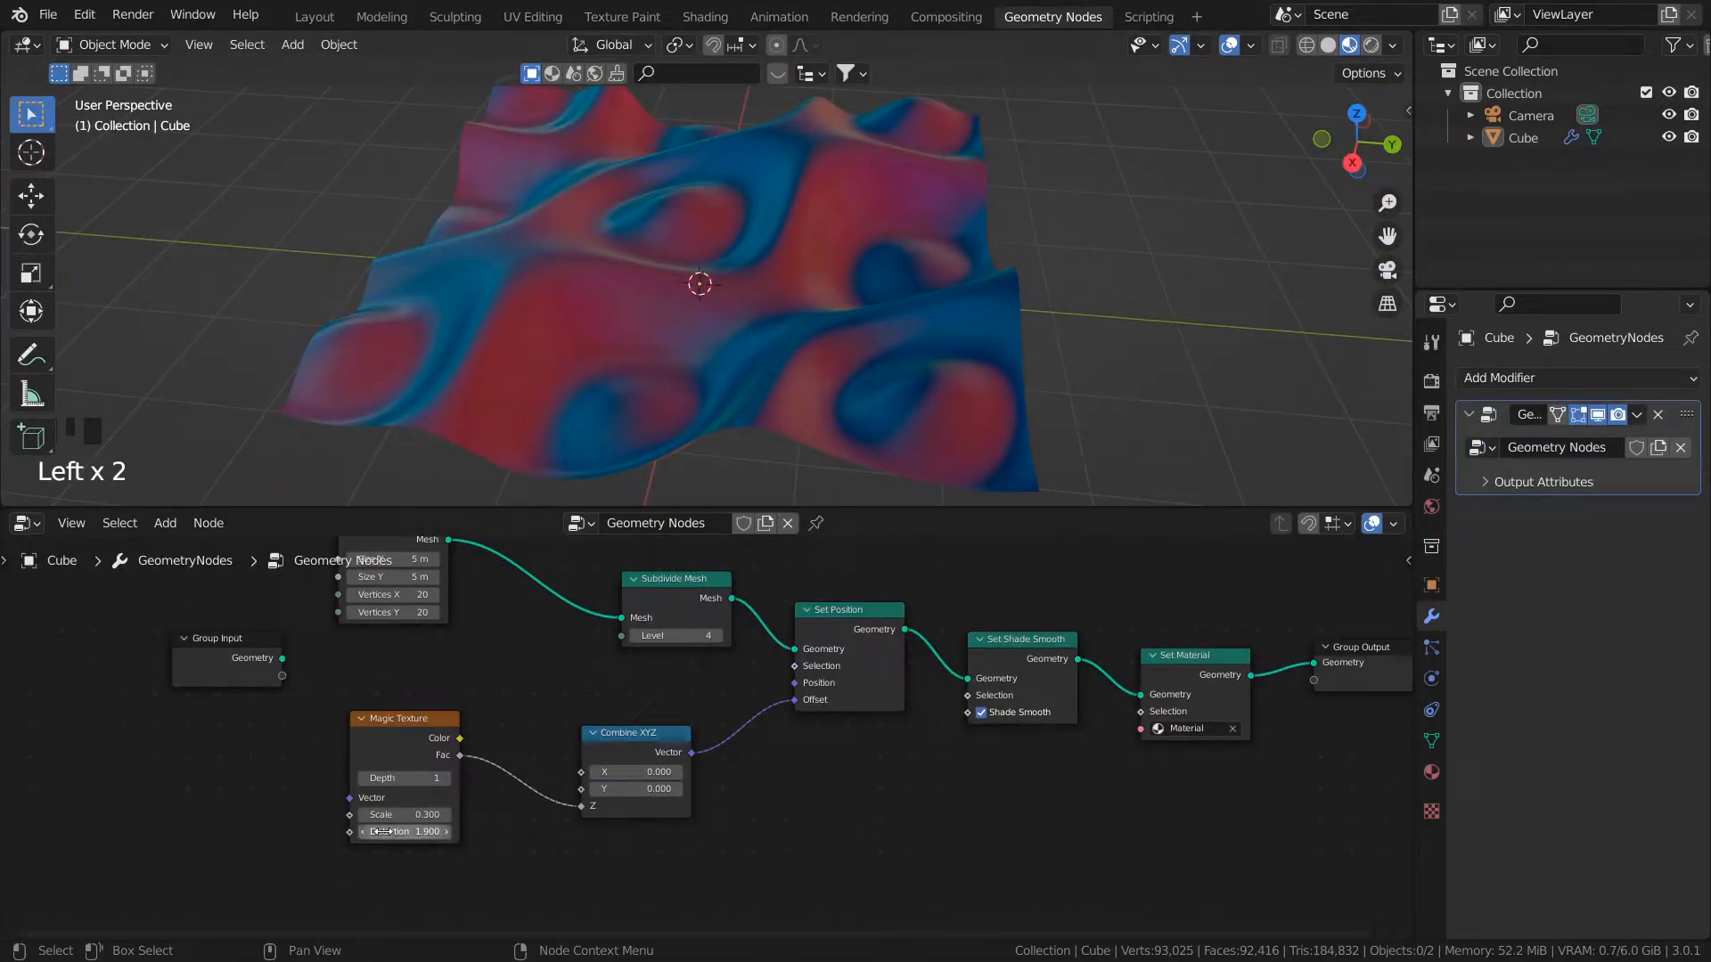
pyautogui.scroll(2, 387, 863)
pyautogui.moveTo(387, 863); pyautogui.dragTo(508, 799, button='middle')
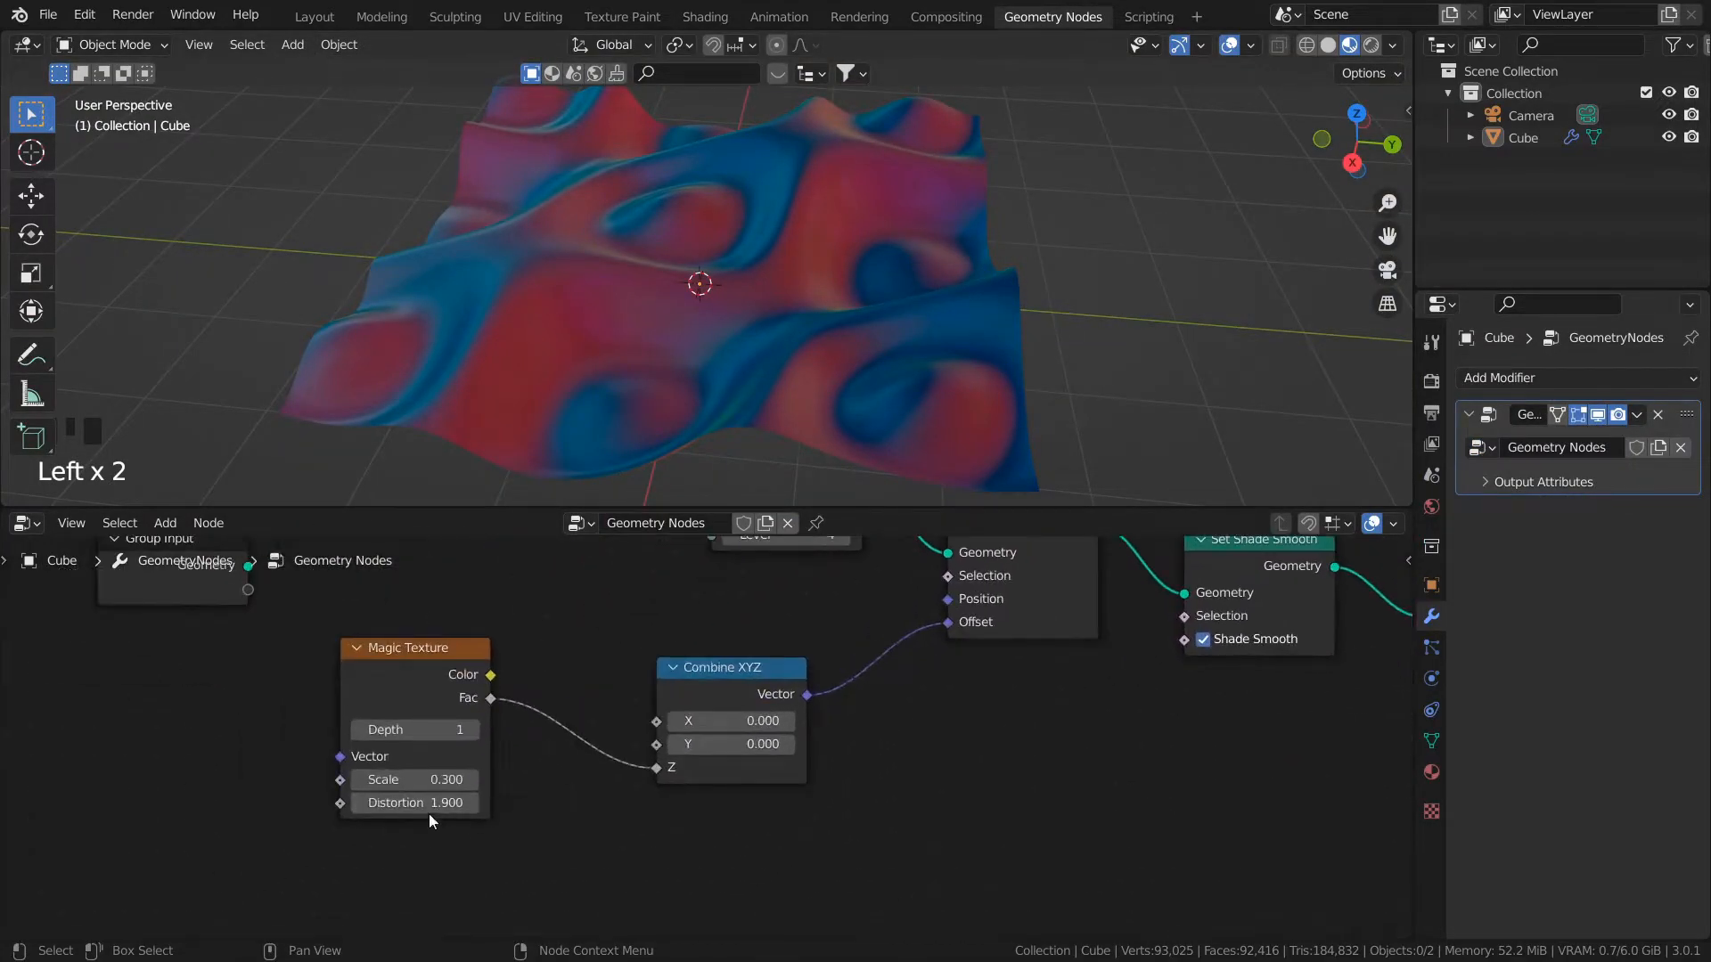
pyautogui.moveTo(416, 807); pyautogui.dragTo(173, 808)
pyautogui.scroll(-2, 638, 725)
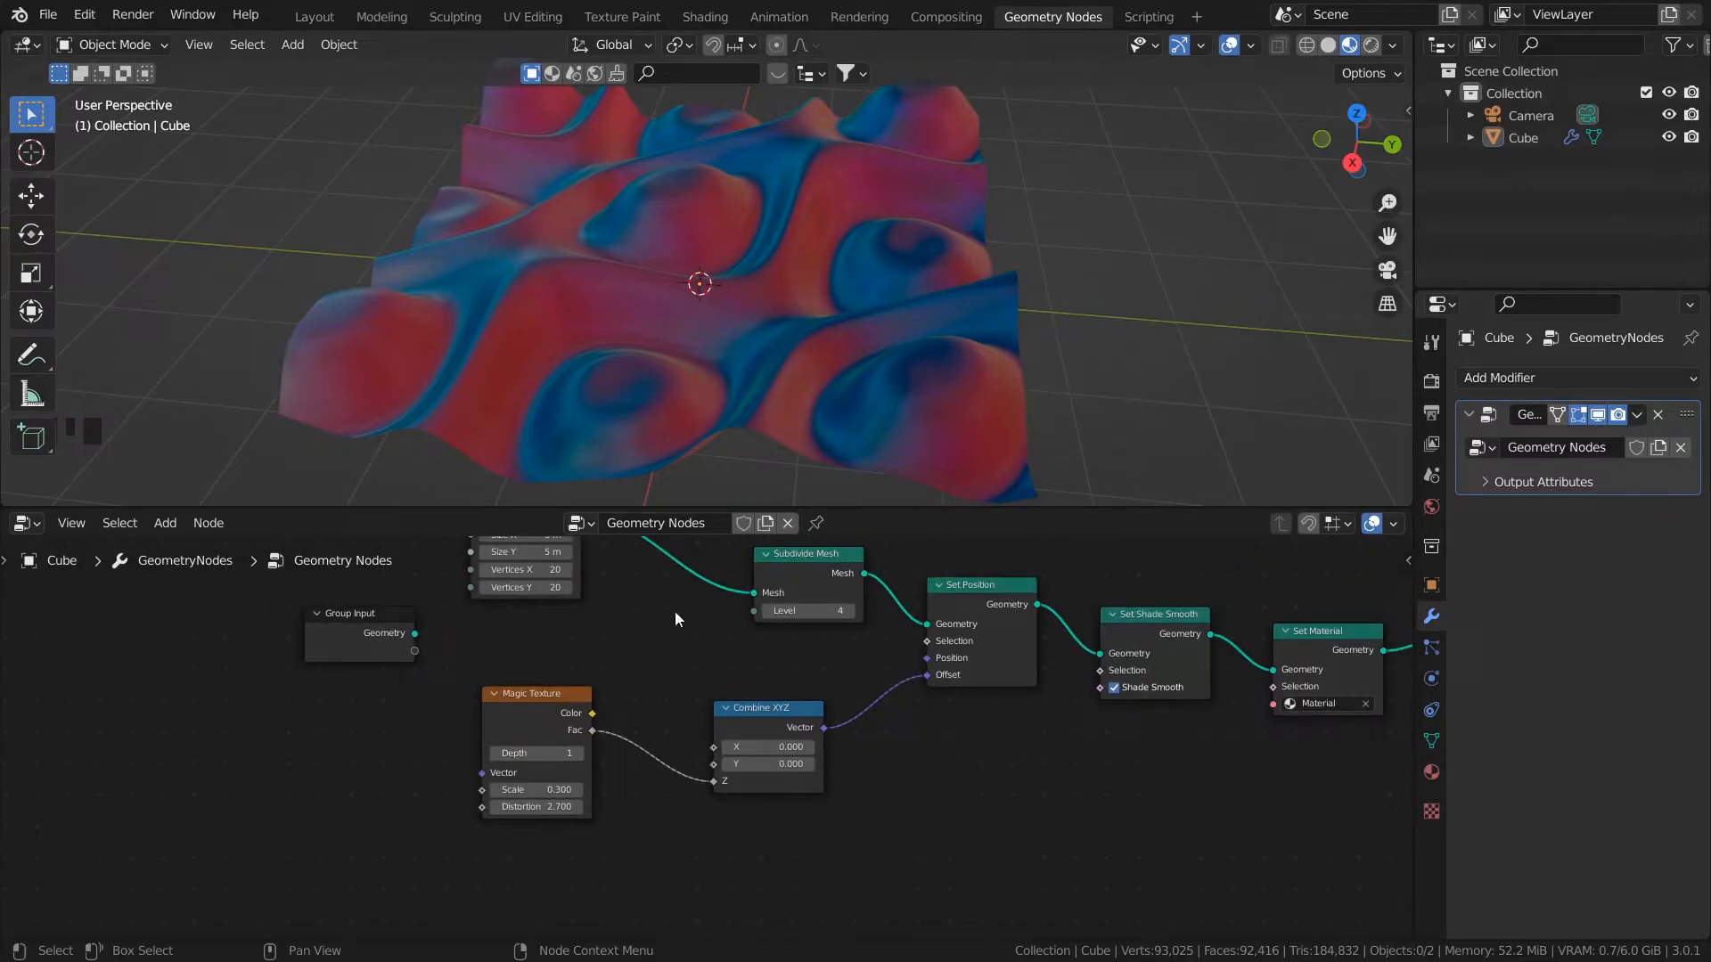
# Step: Drive the Magic Texture's Distortion directly with the expression #frame
pyautogui.click(539, 807)
pyautogui.write('#frame')
pyautogui.press('Return')
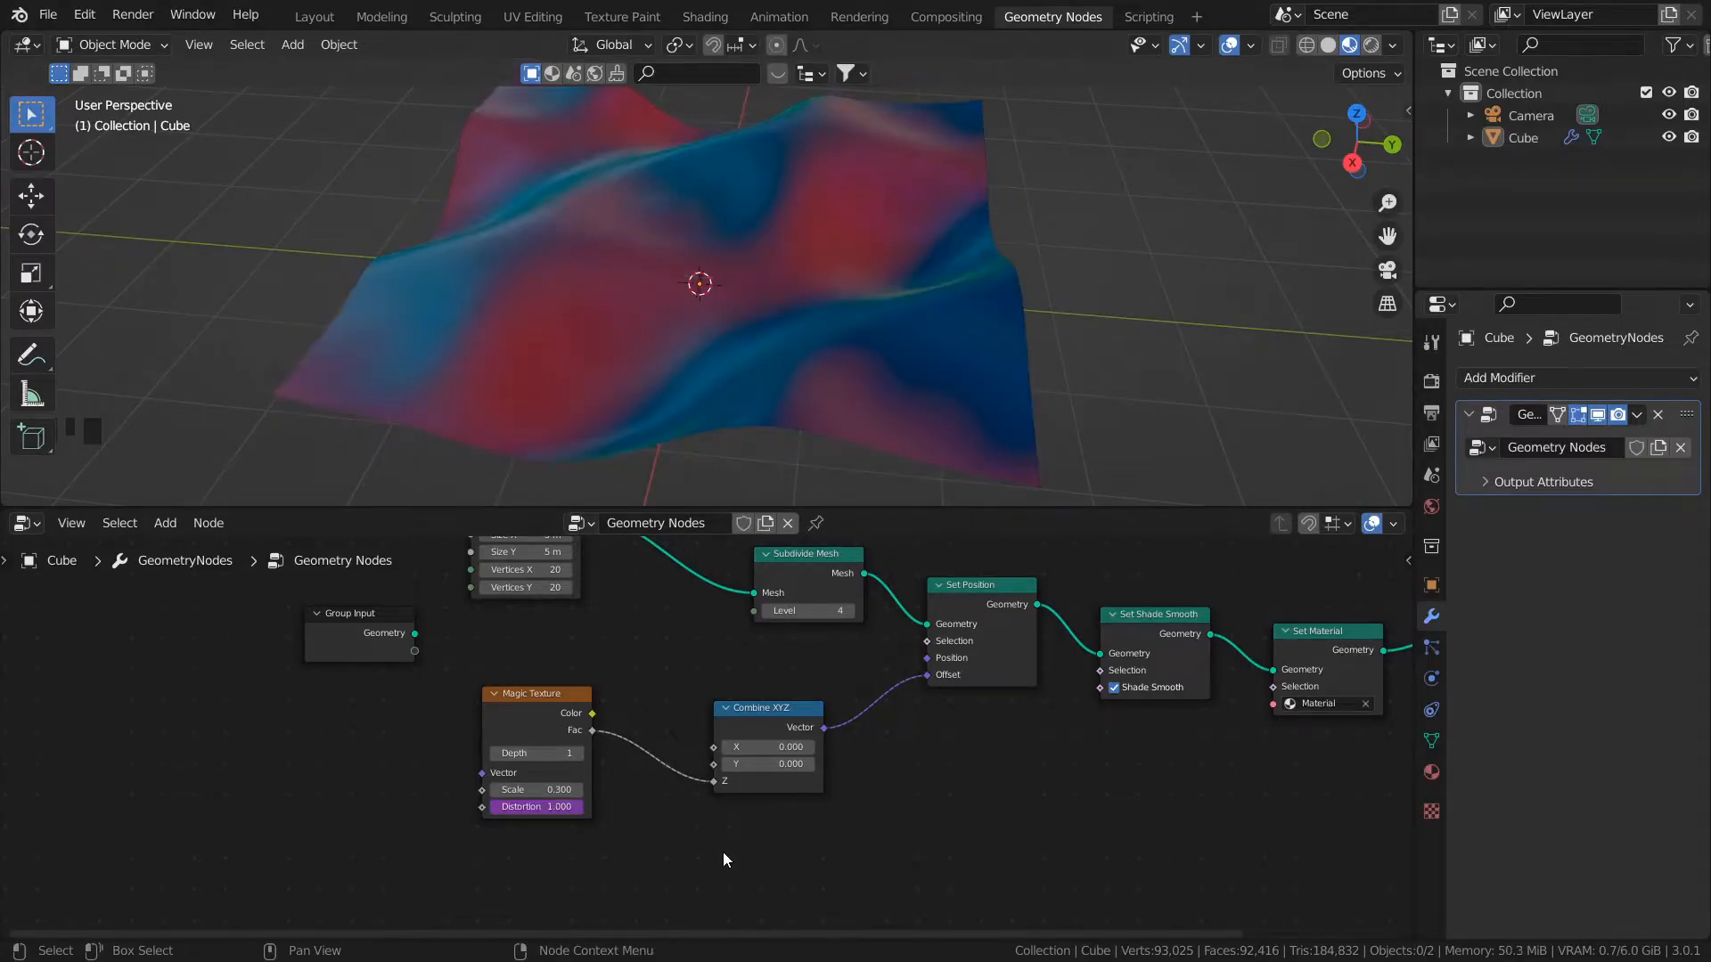
pyautogui.moveTo(649, 810); pyautogui.dragTo(665, 868, button='middle')
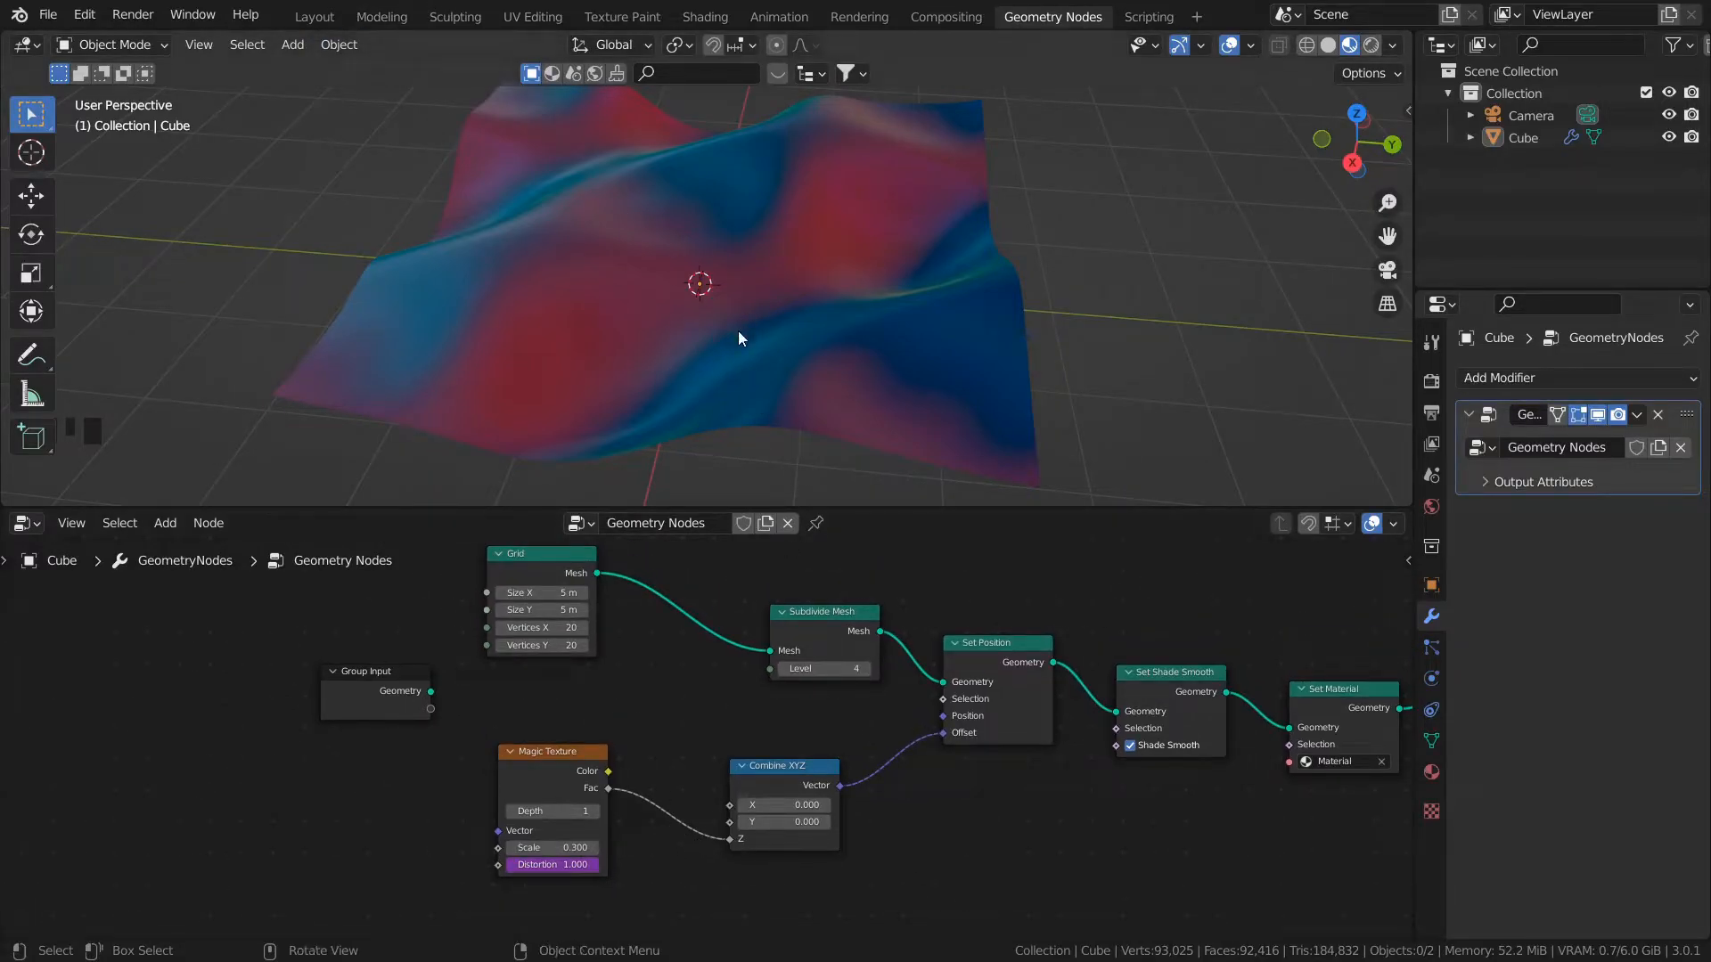
# Step: Play the animation to preview the frame-driven distortion, stop it, and return to the first frame
pyautogui.press('space')
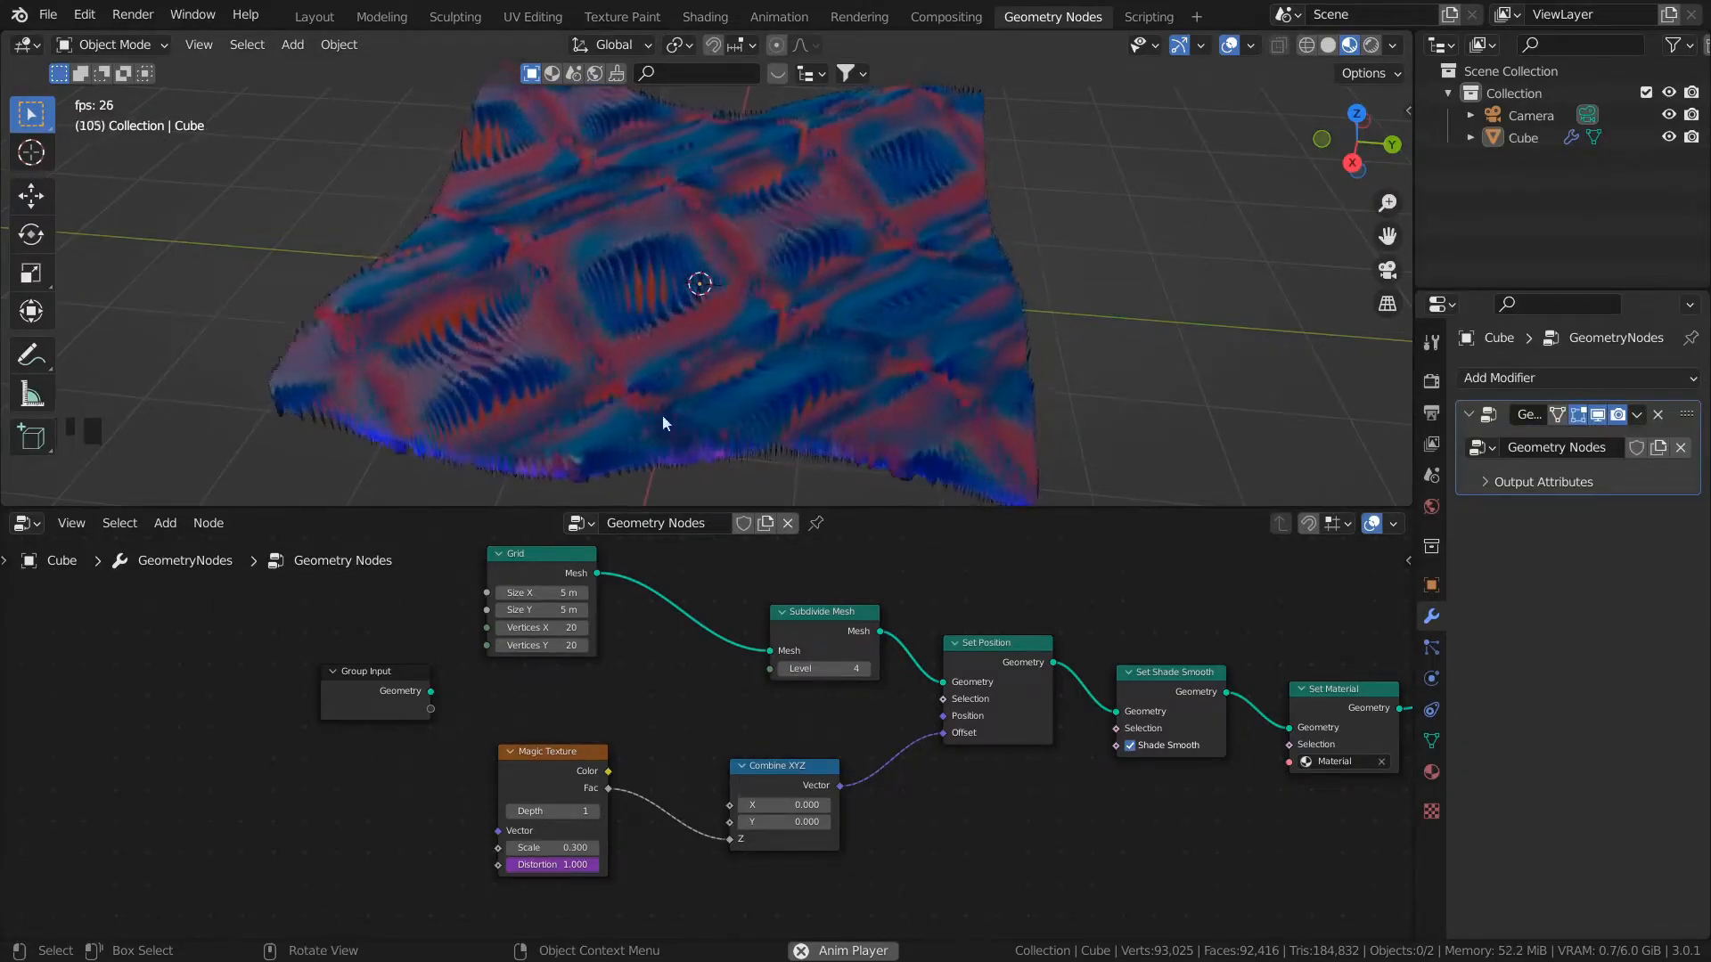
pyautogui.press('space')
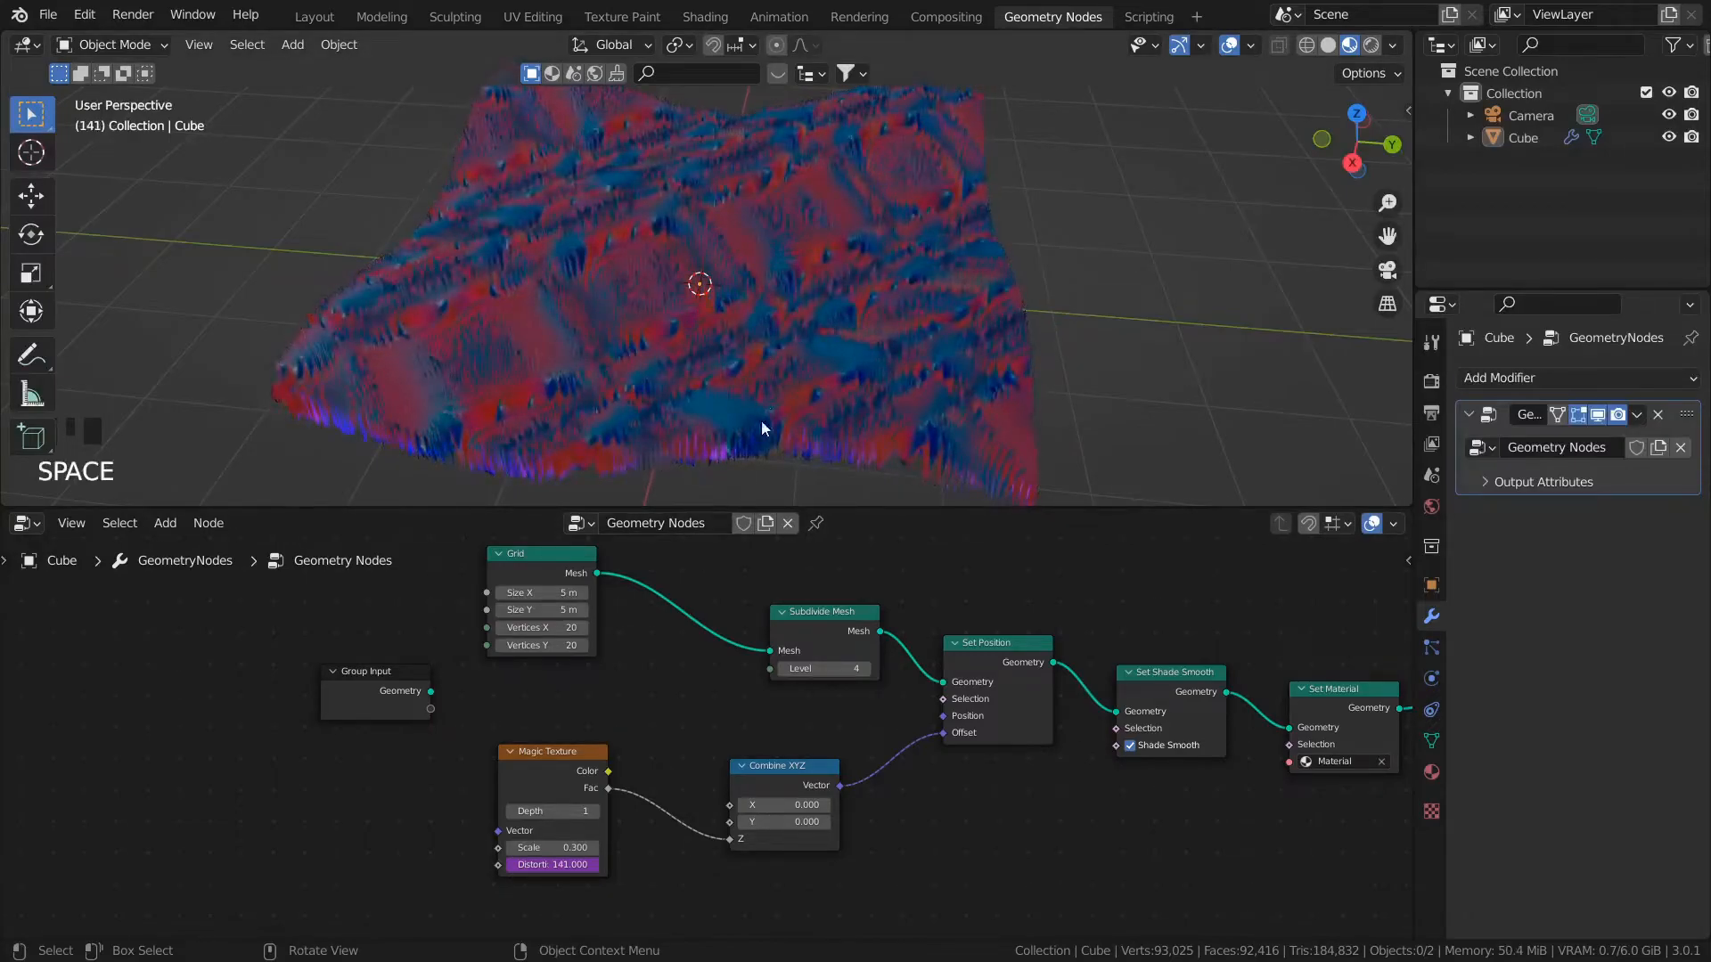
pyautogui.scroll(2, 570, 887)
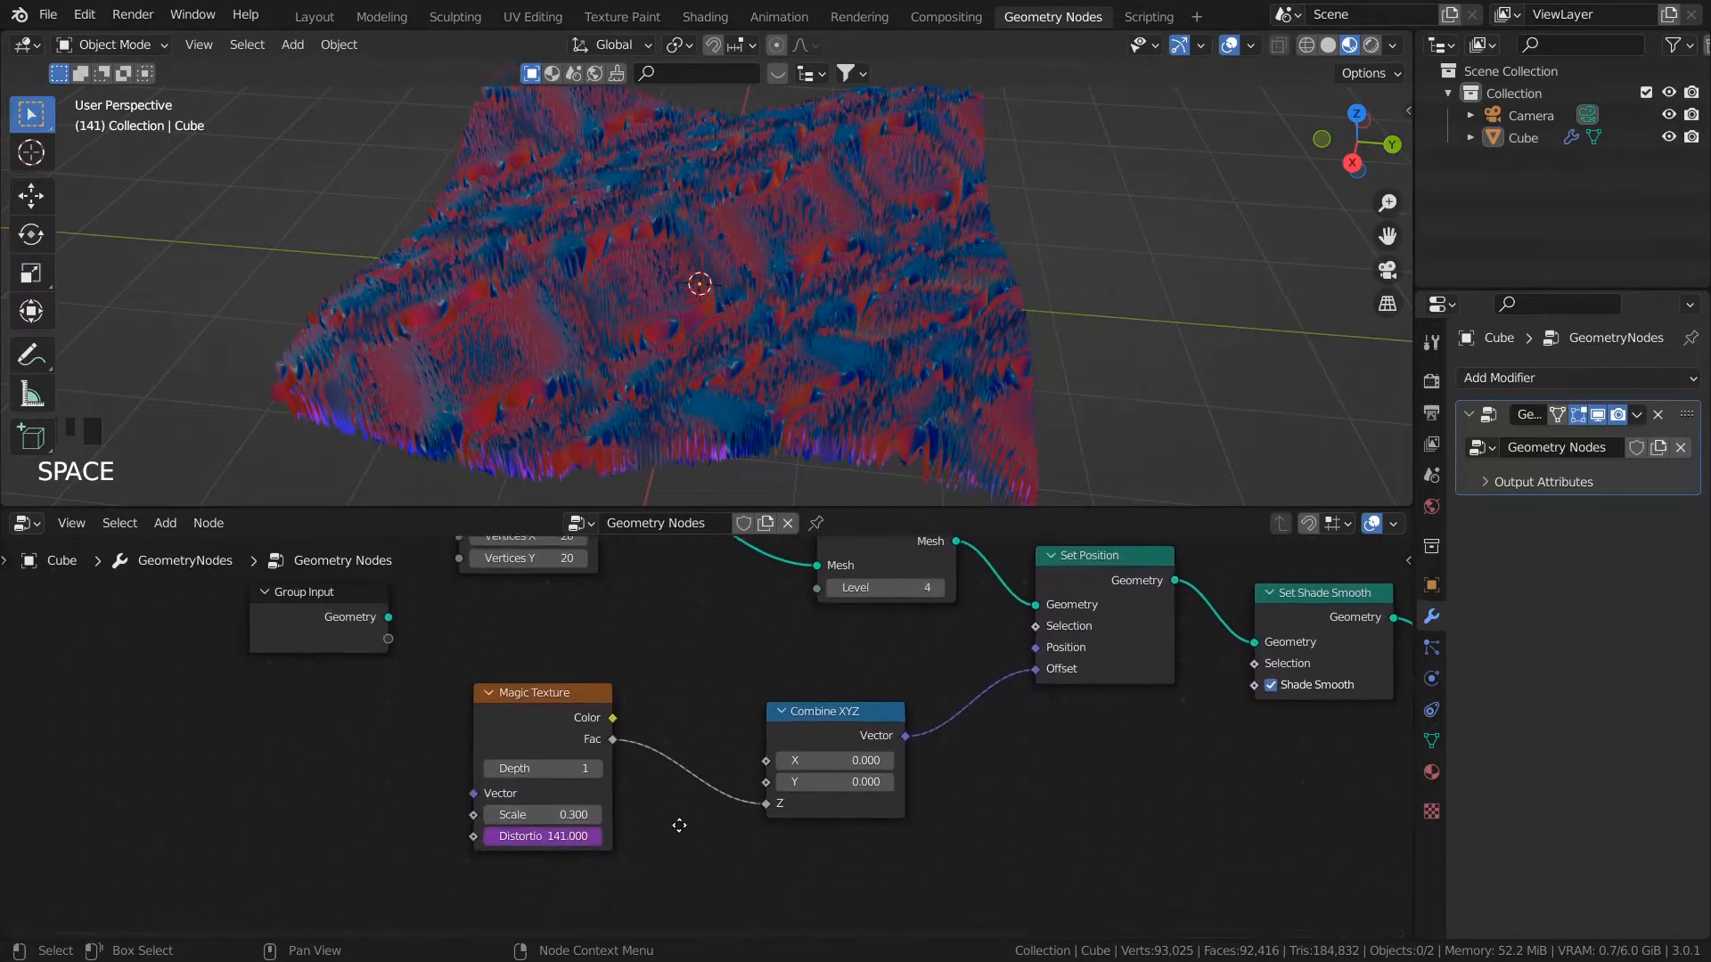
pyautogui.scroll(-2, 735, 419)
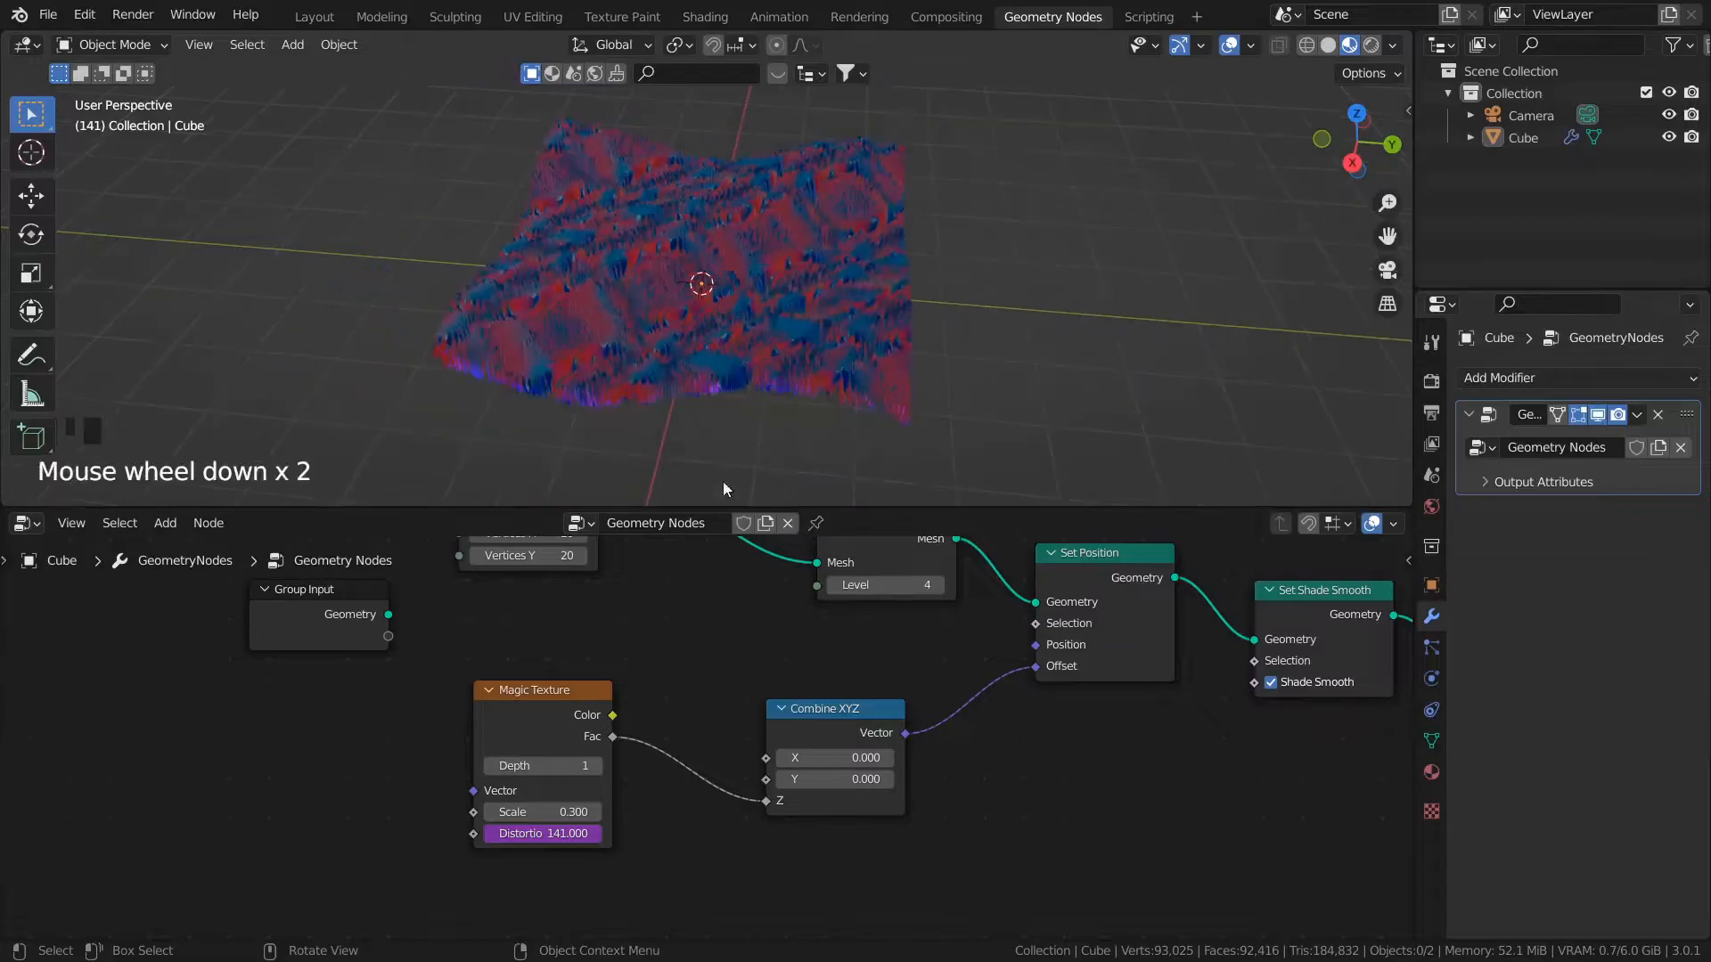
pyautogui.hotkey('shift', 'Left')
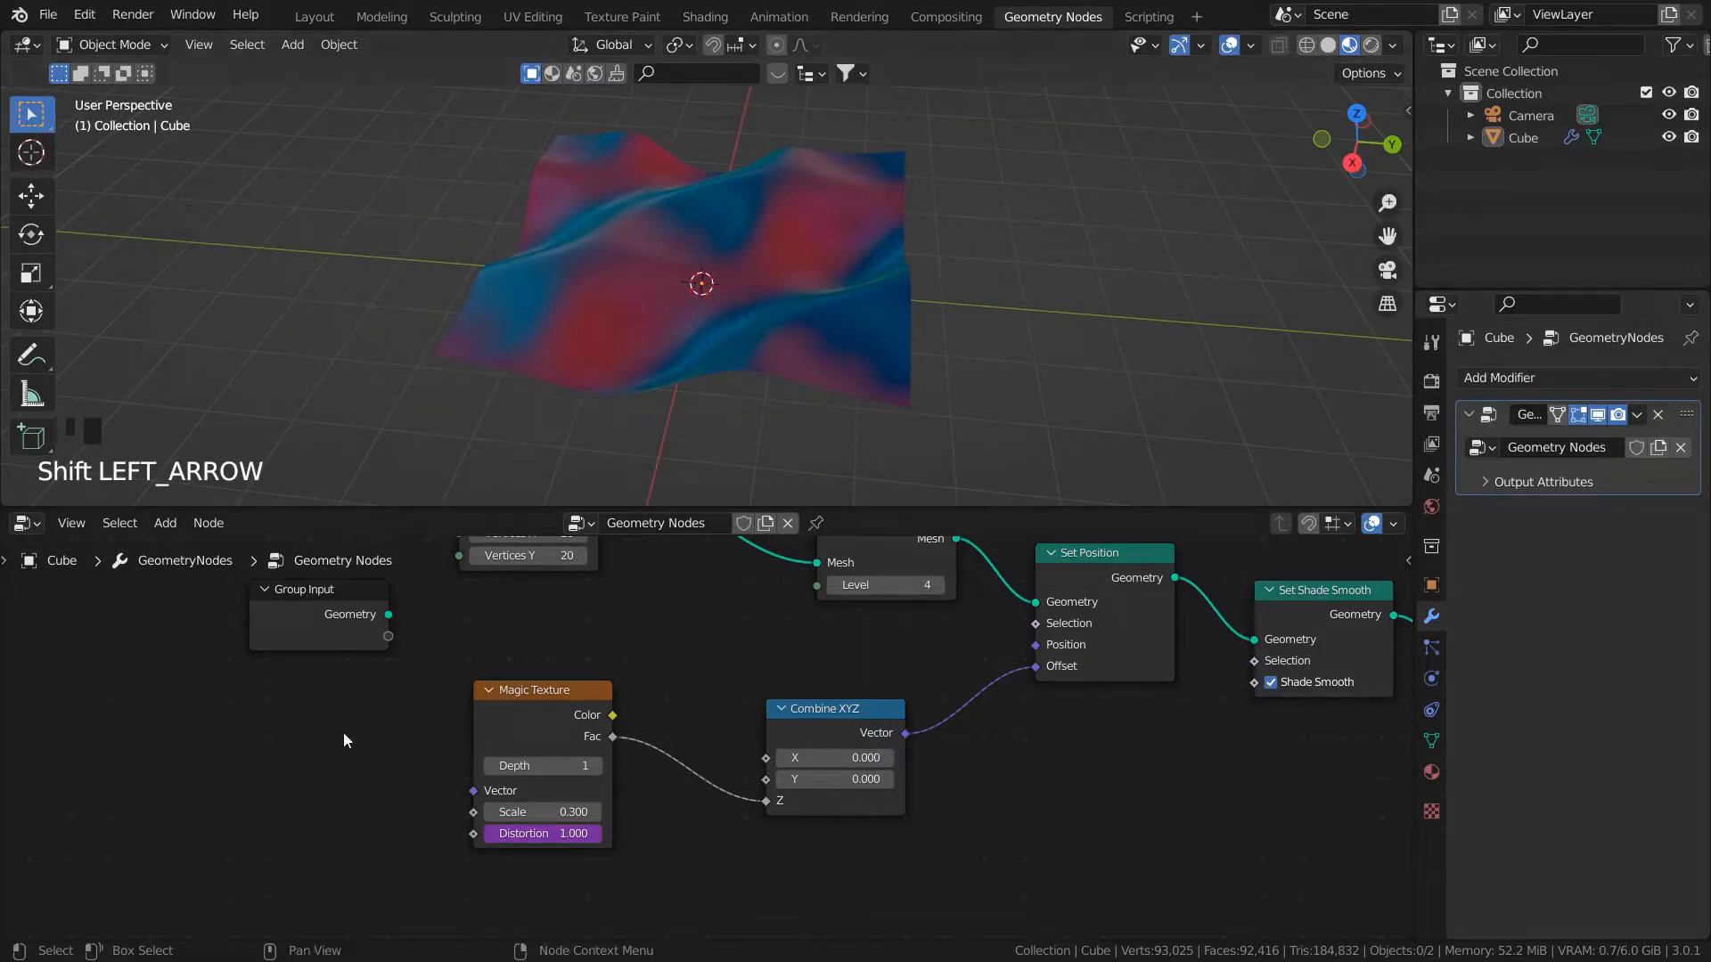
# Step: Add a Value node in front of the Magic Texture node and drive its value with #frame
pyautogui.moveTo(382, 793); pyautogui.dragTo(497, 780, button='middle')
pyautogui.hotkey('shift', 'a')
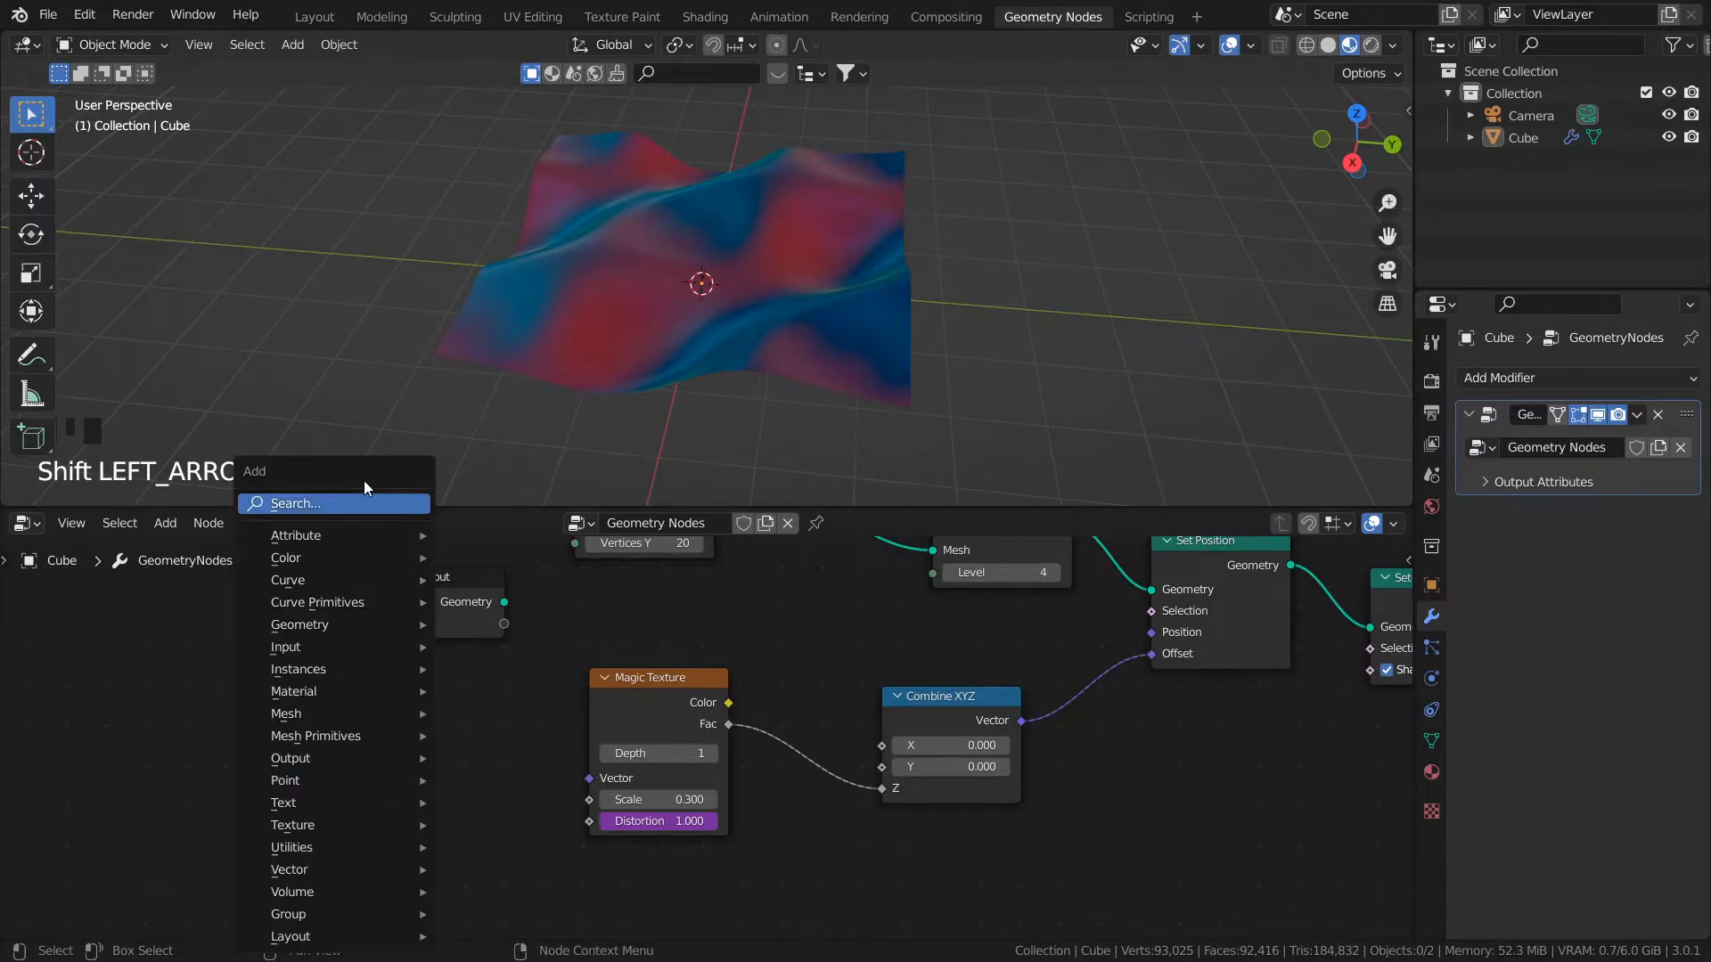
pyautogui.click(361, 495)
pyautogui.write('val')
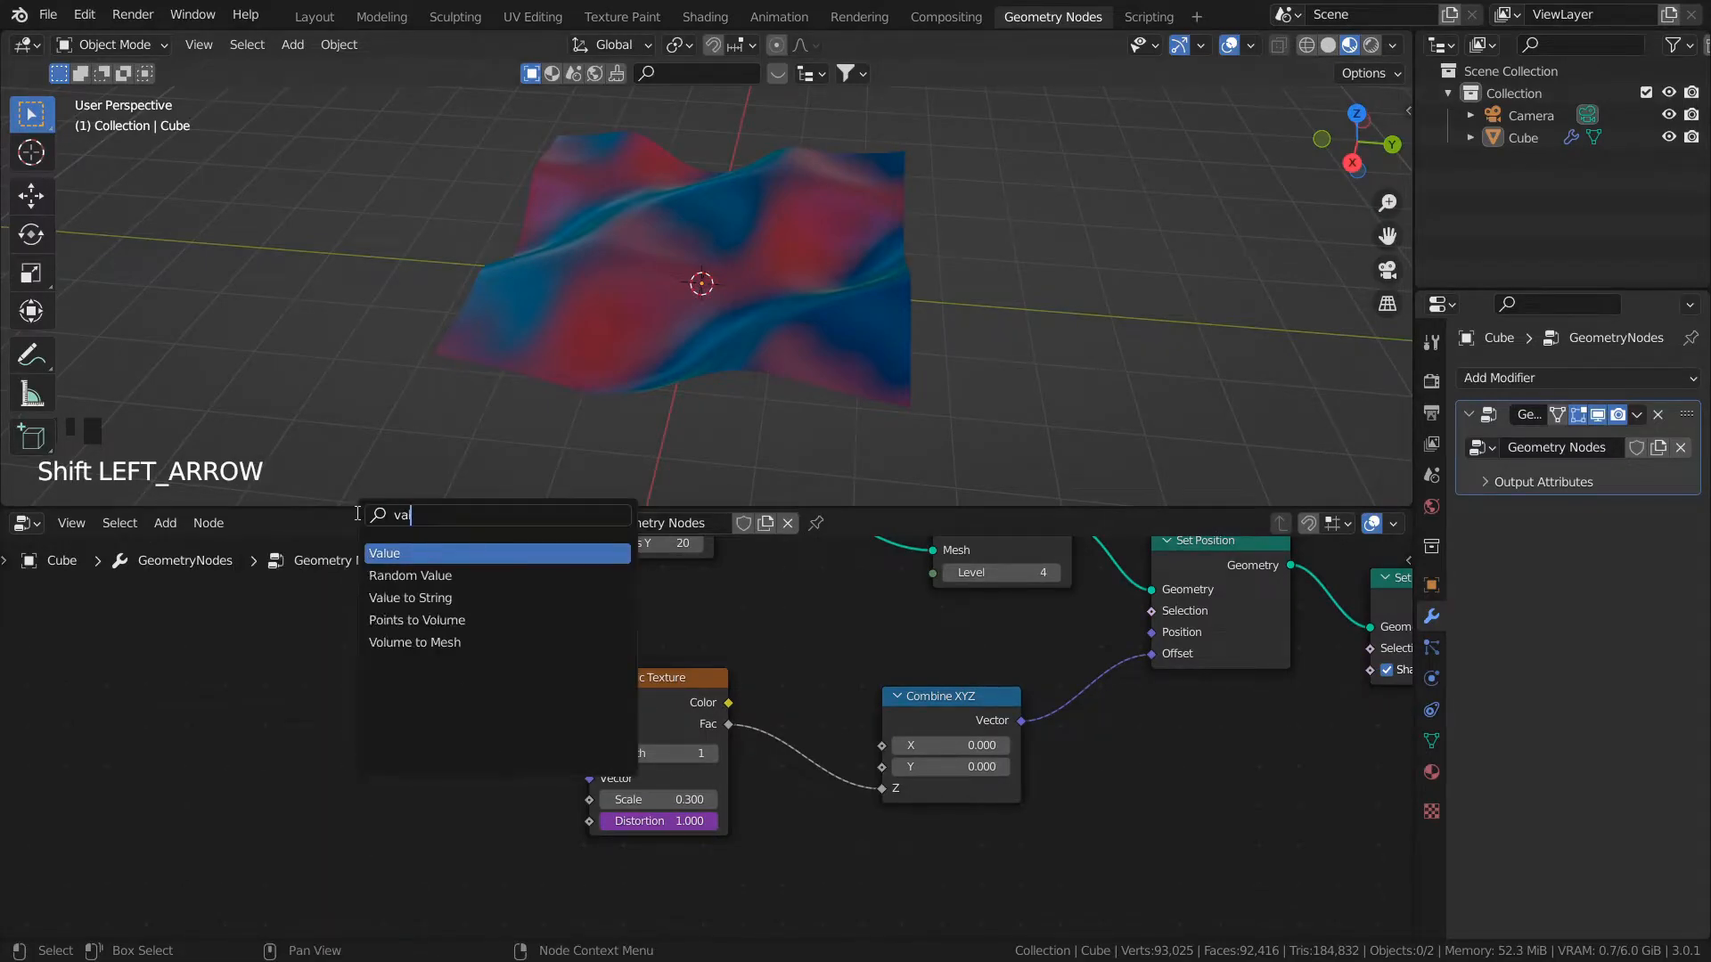
pyautogui.press('Return')
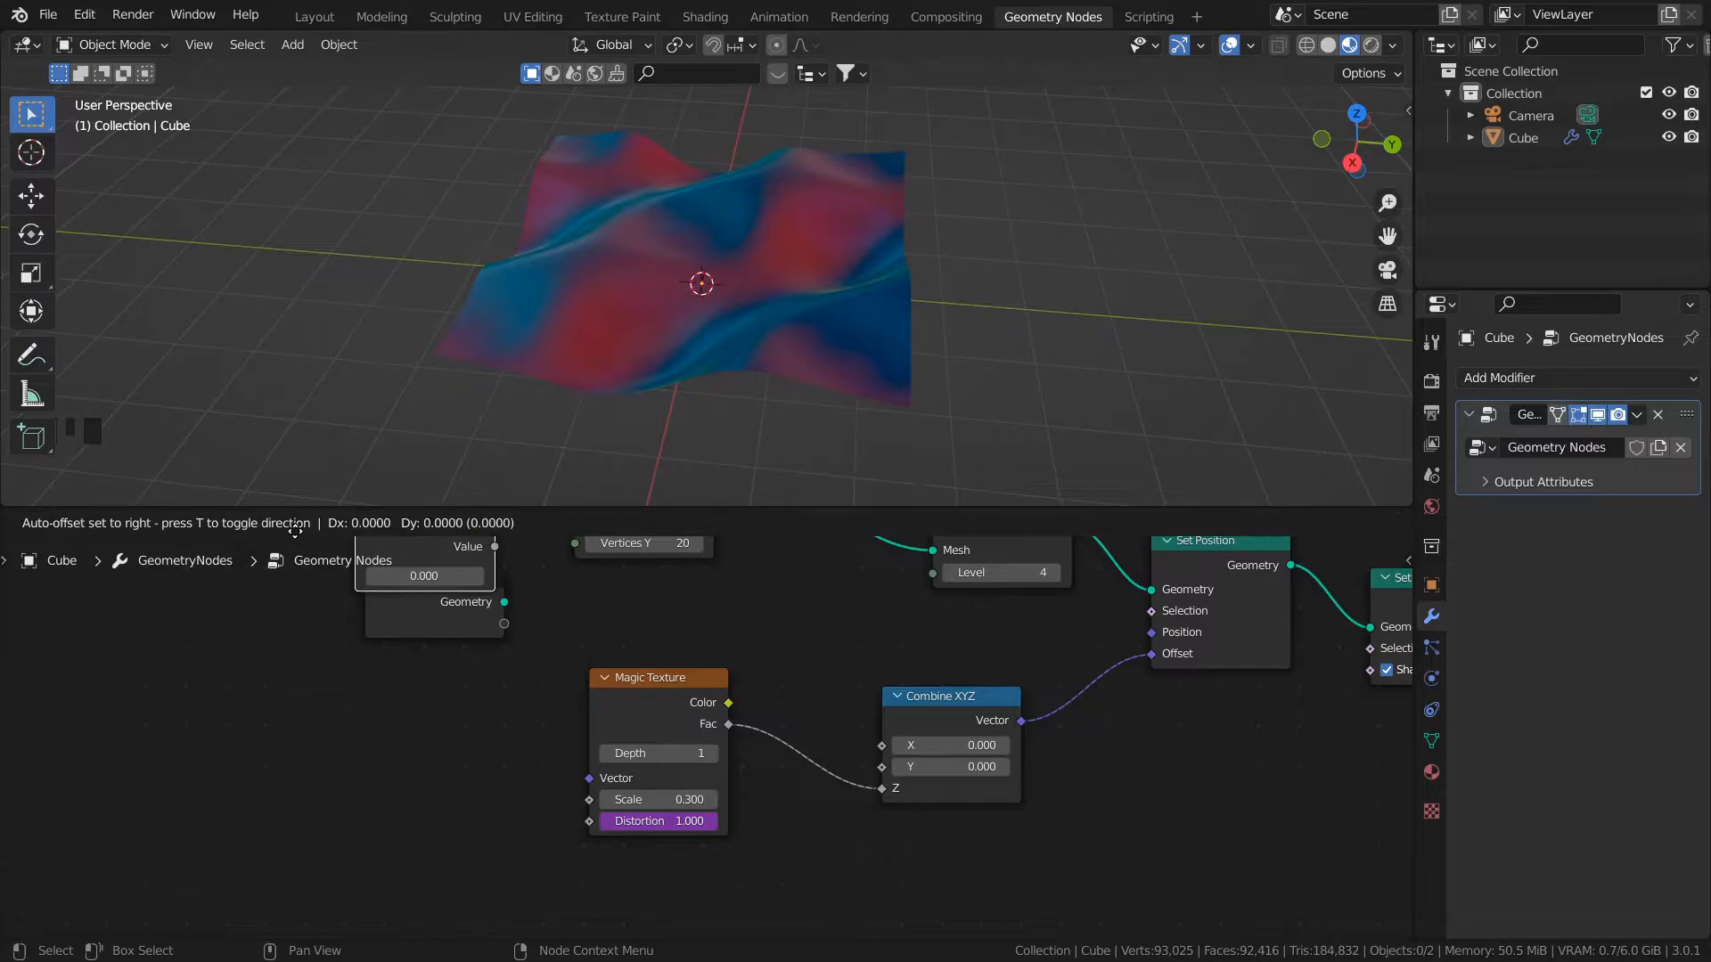
pyautogui.click(216, 769)
pyautogui.click(361, 806)
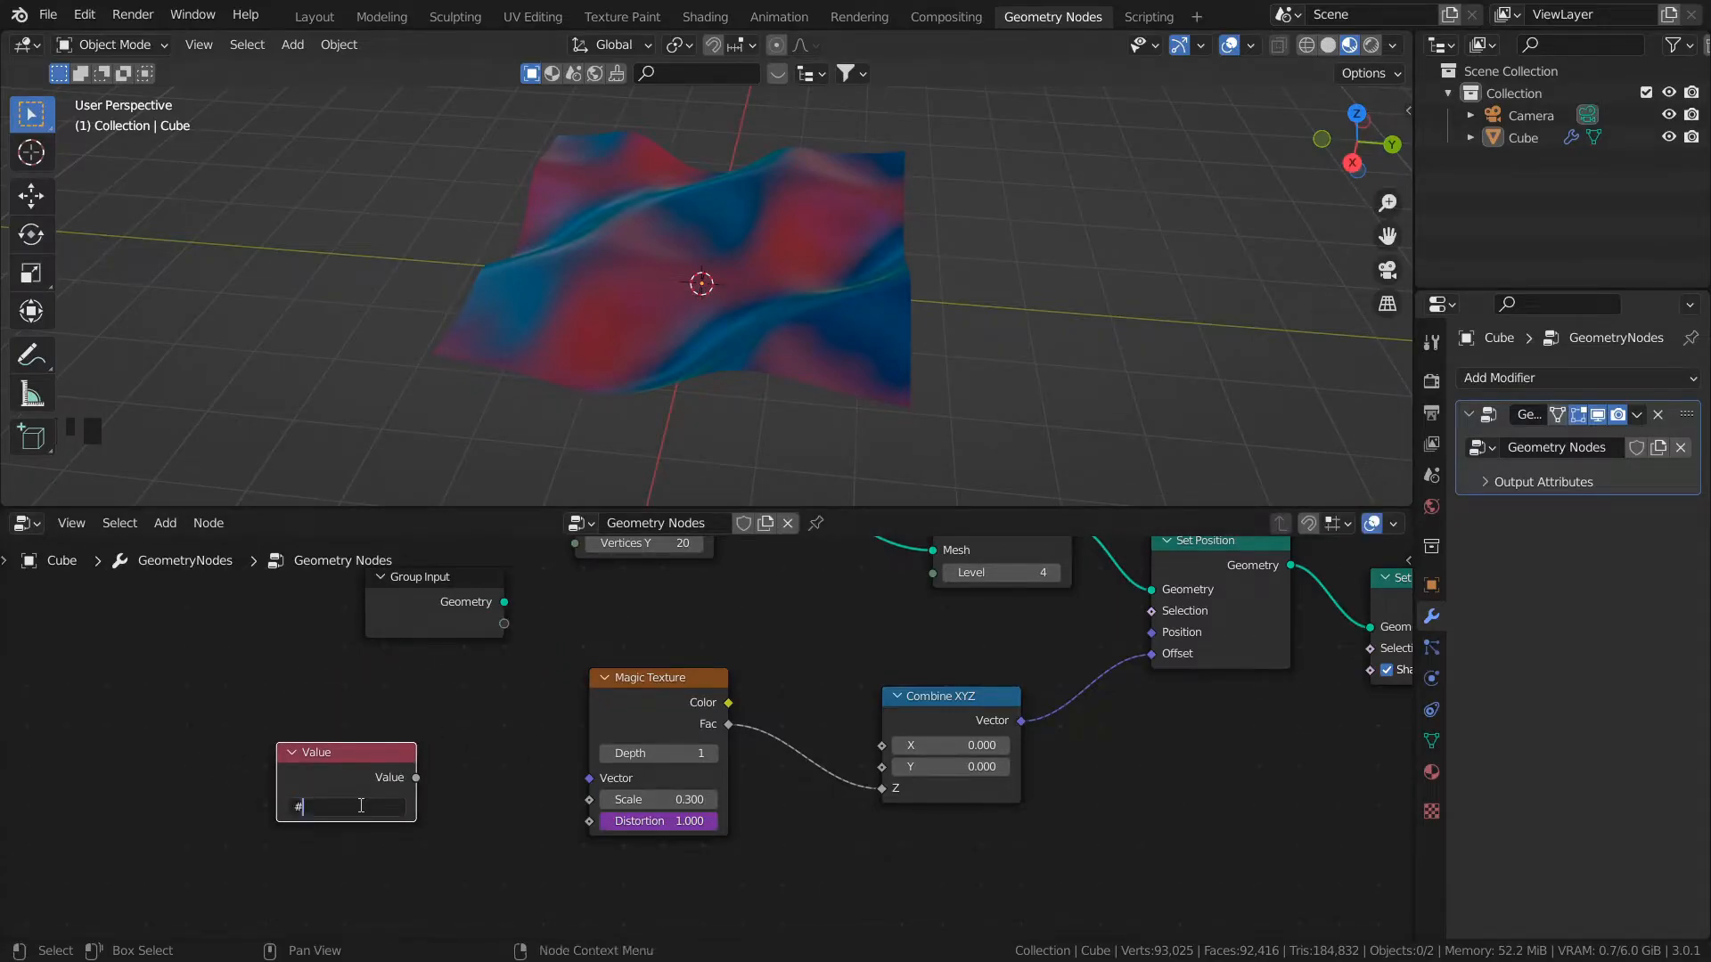
pyautogui.write('#frame')
pyautogui.press('Return')
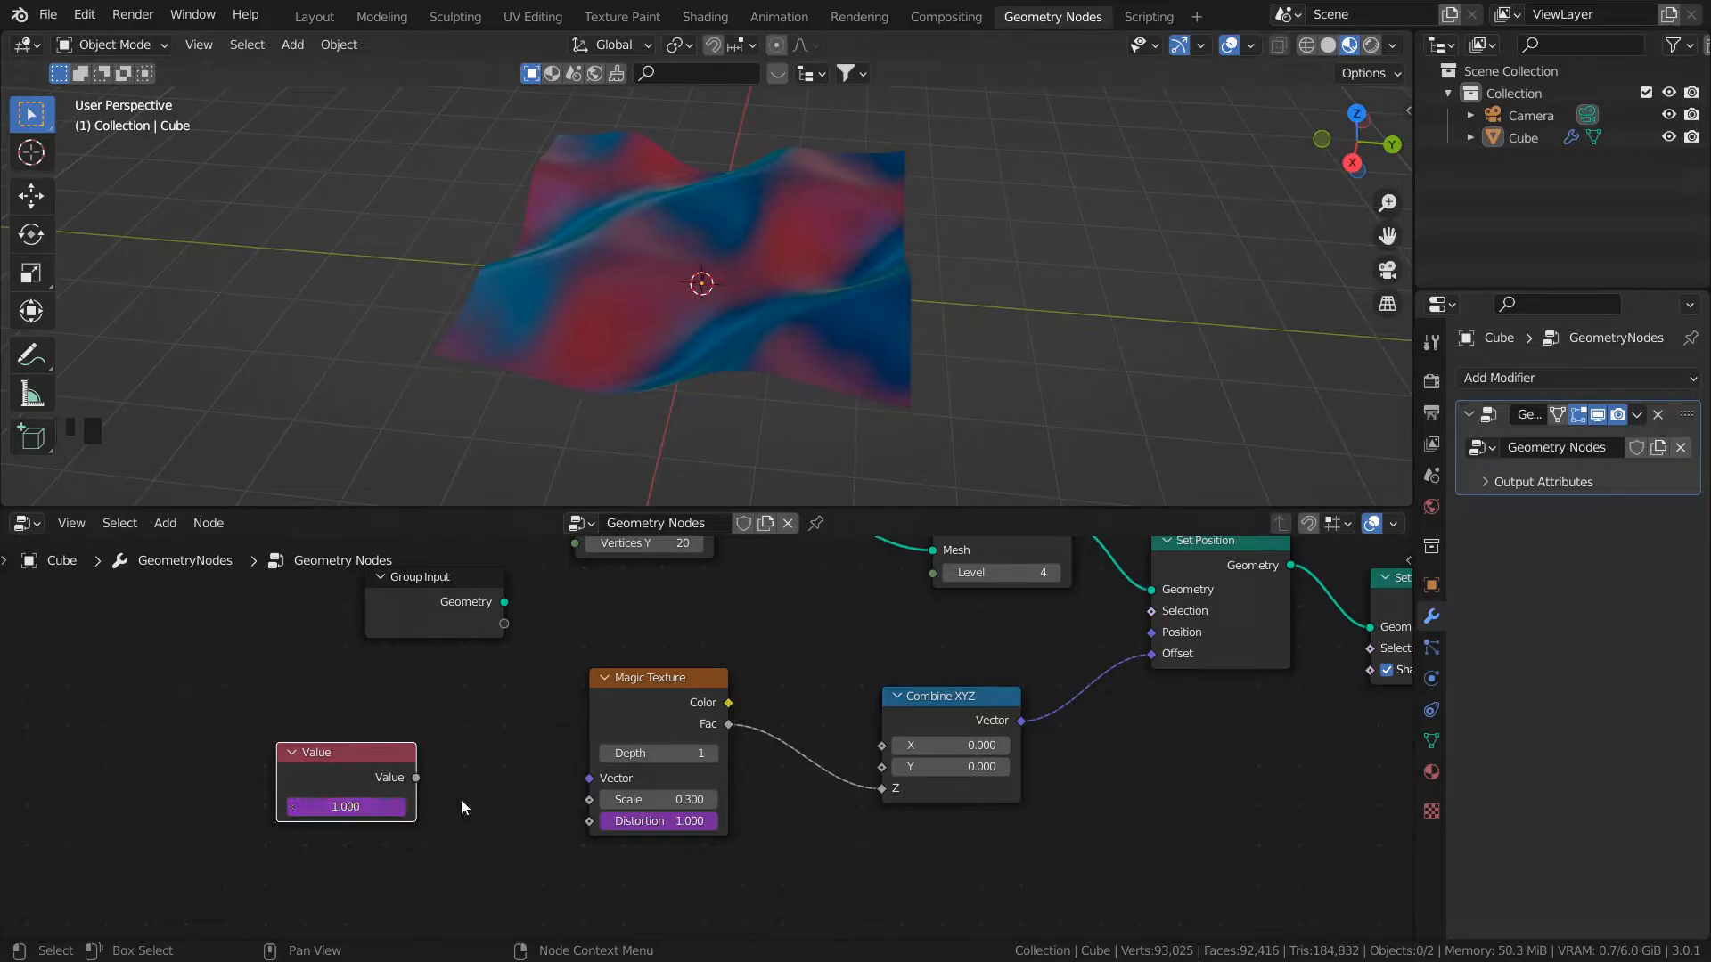
# Step: Connect the Value node's output to the Magic Texture Distortion input and briefly preview the animation
pyautogui.moveTo(416, 779); pyautogui.dragTo(583, 821)
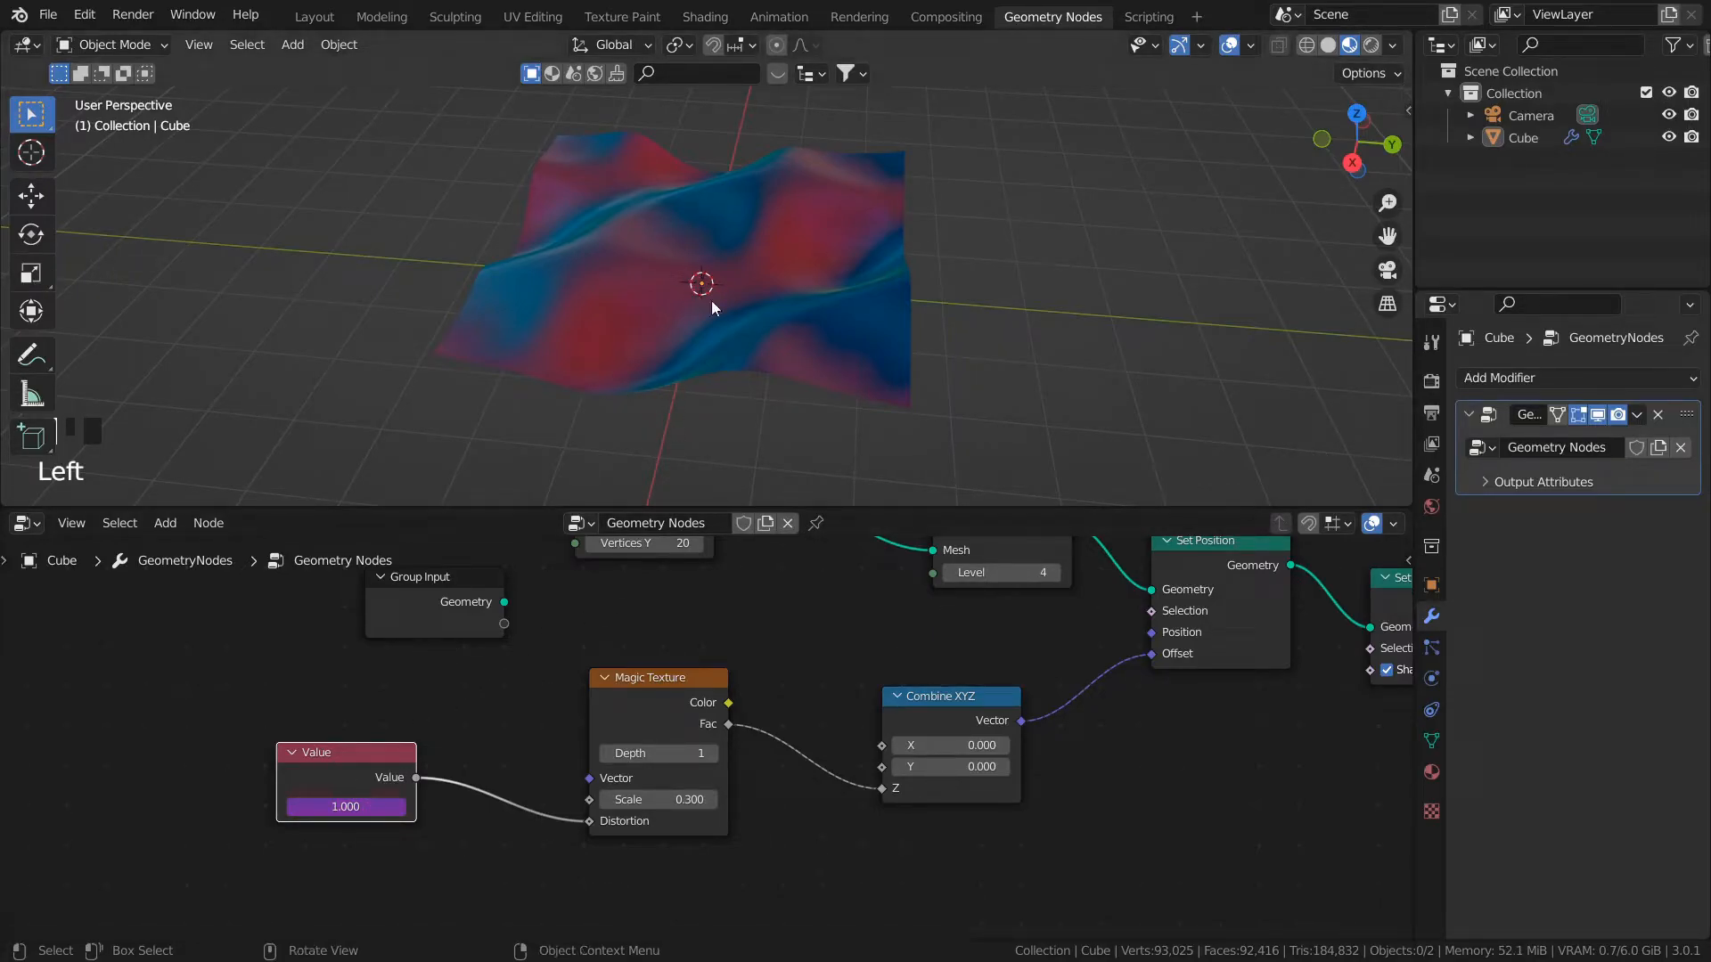
pyautogui.press('space')
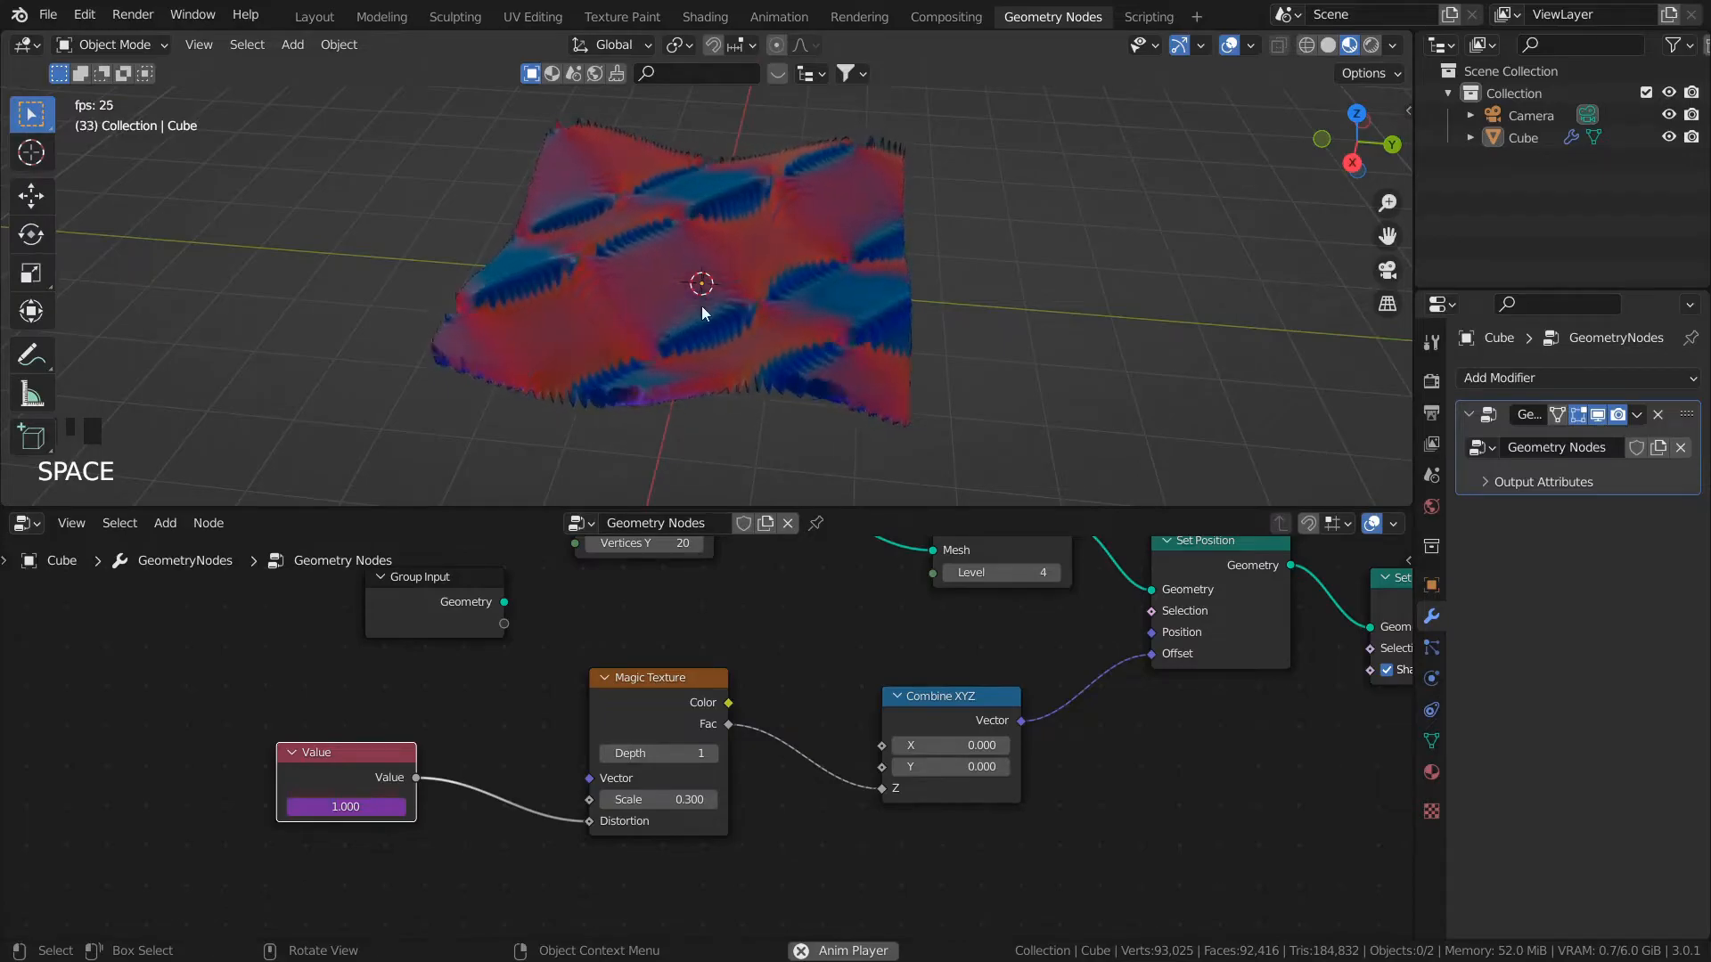
pyautogui.press('space')
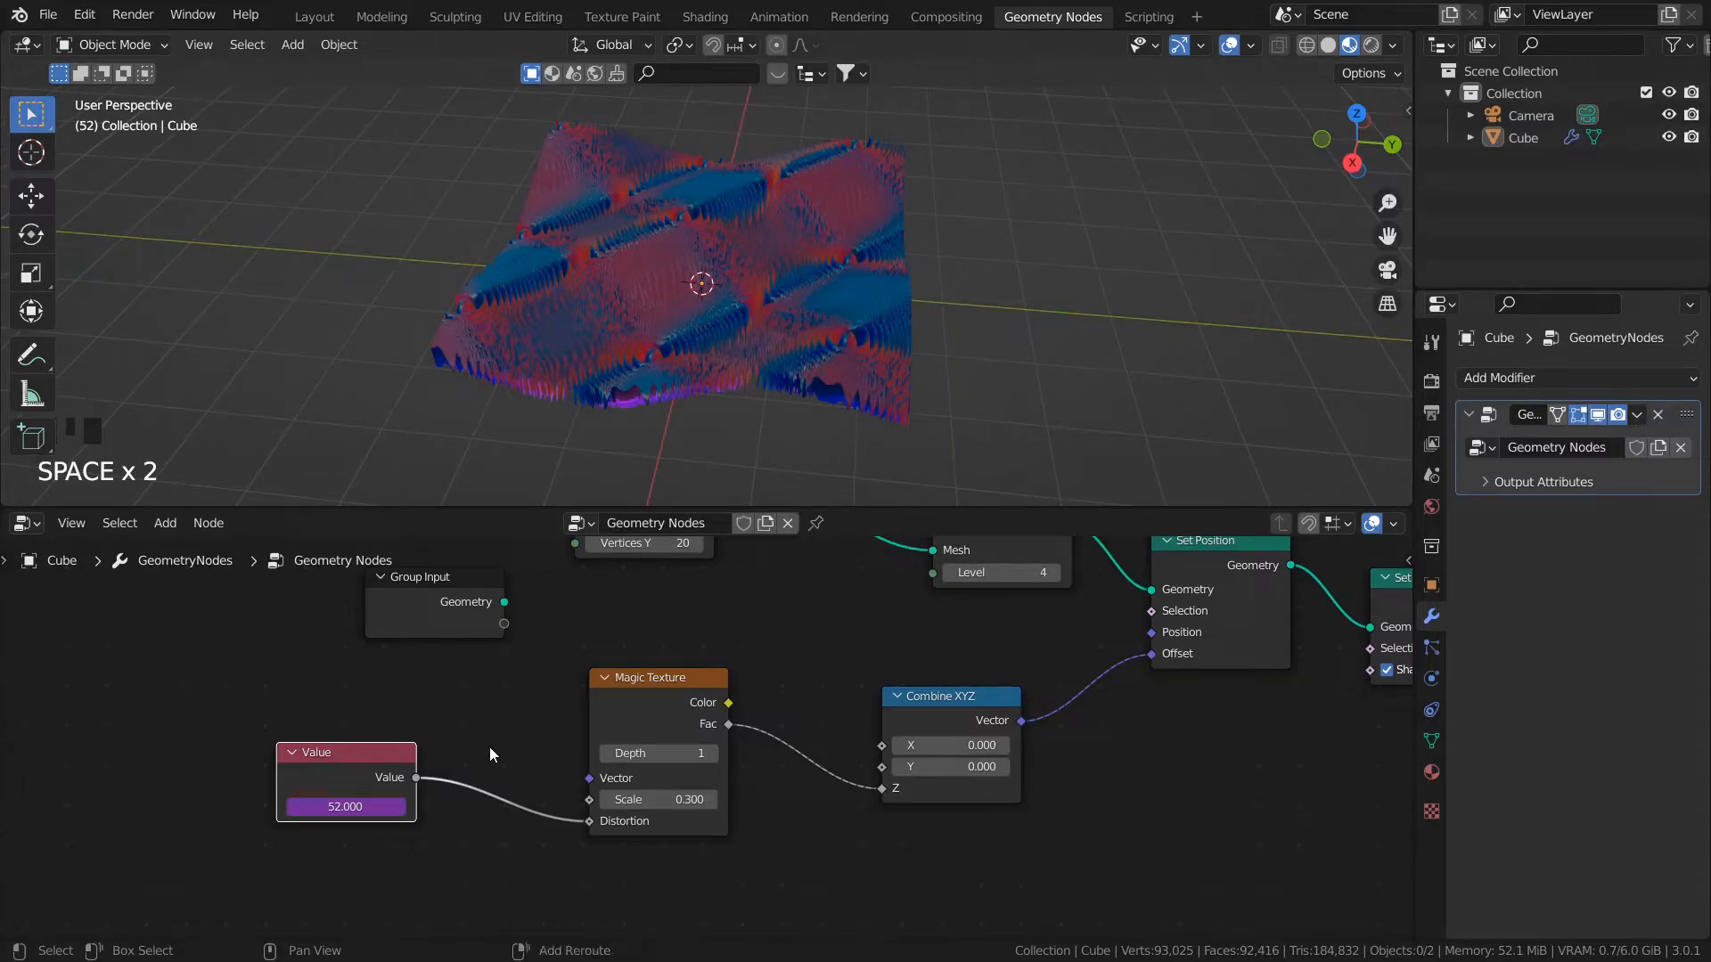
# Step: Insert a Math node on the link between the Value node and the Magic Texture Distortion input
pyautogui.hotkey('shift', 'a')
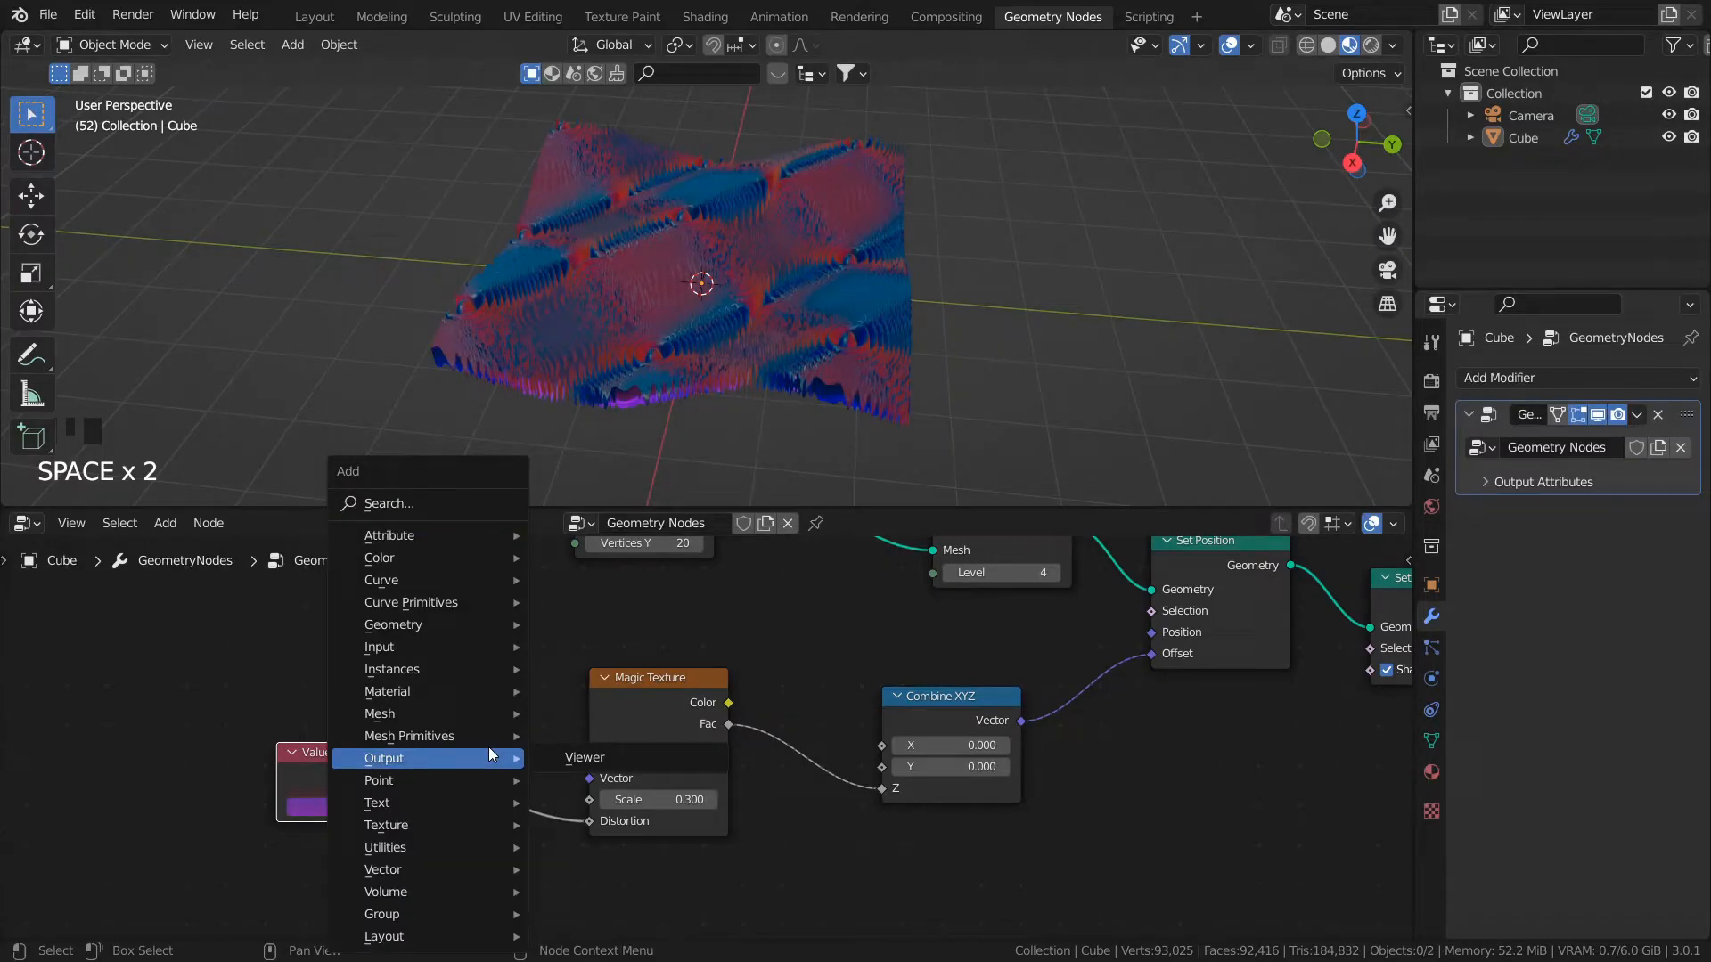
pyautogui.click(408, 504)
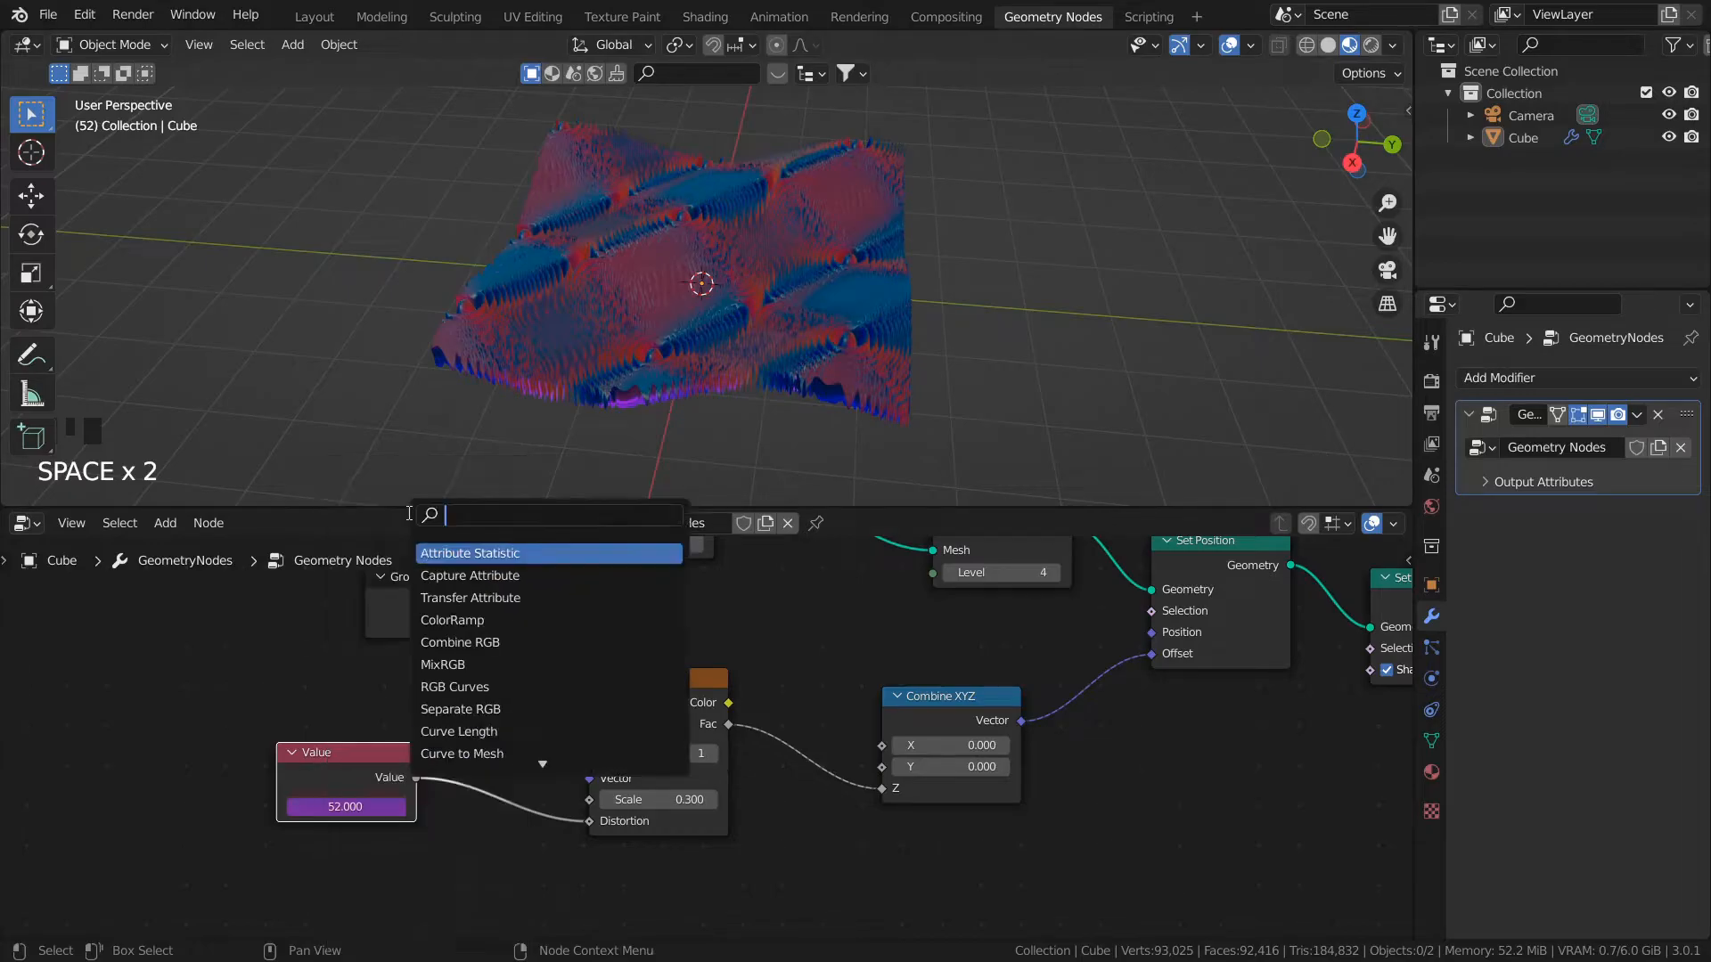
pyautogui.write('math')
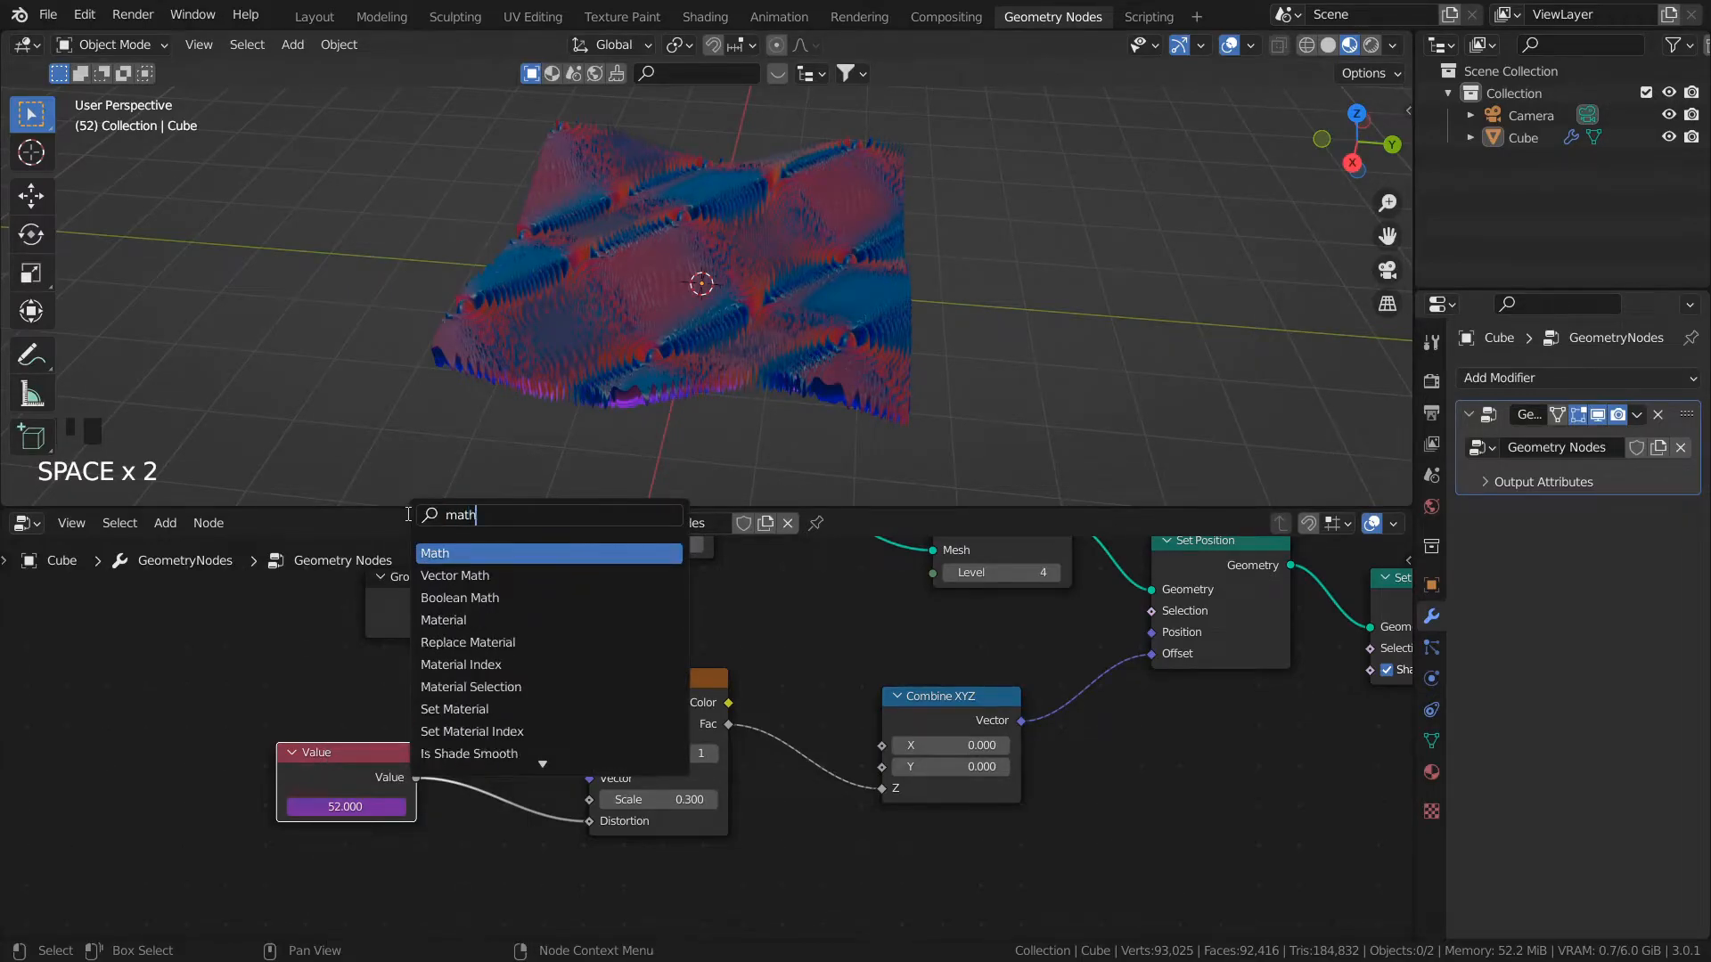
pyautogui.press('Return')
pyautogui.click(505, 815)
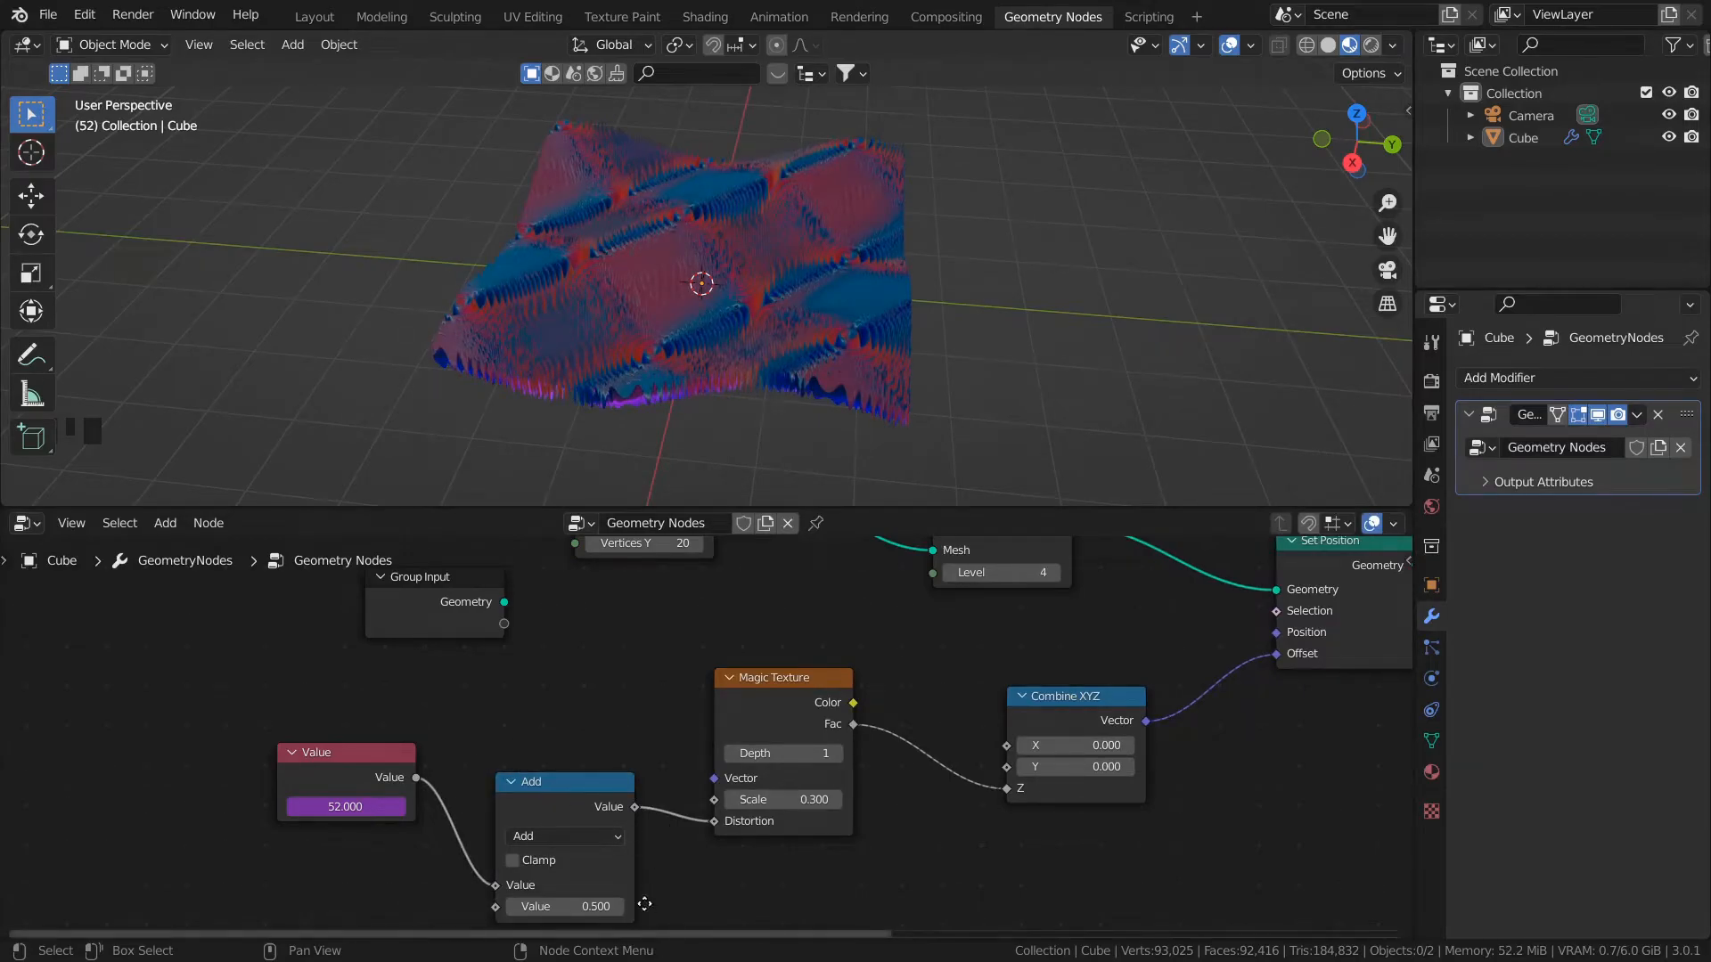
# Step: Set the Math node's operation to Divide with a divisor of 10
pyautogui.moveTo(608, 838); pyautogui.dragTo(604, 741, button='middle')
pyautogui.click(605, 742)
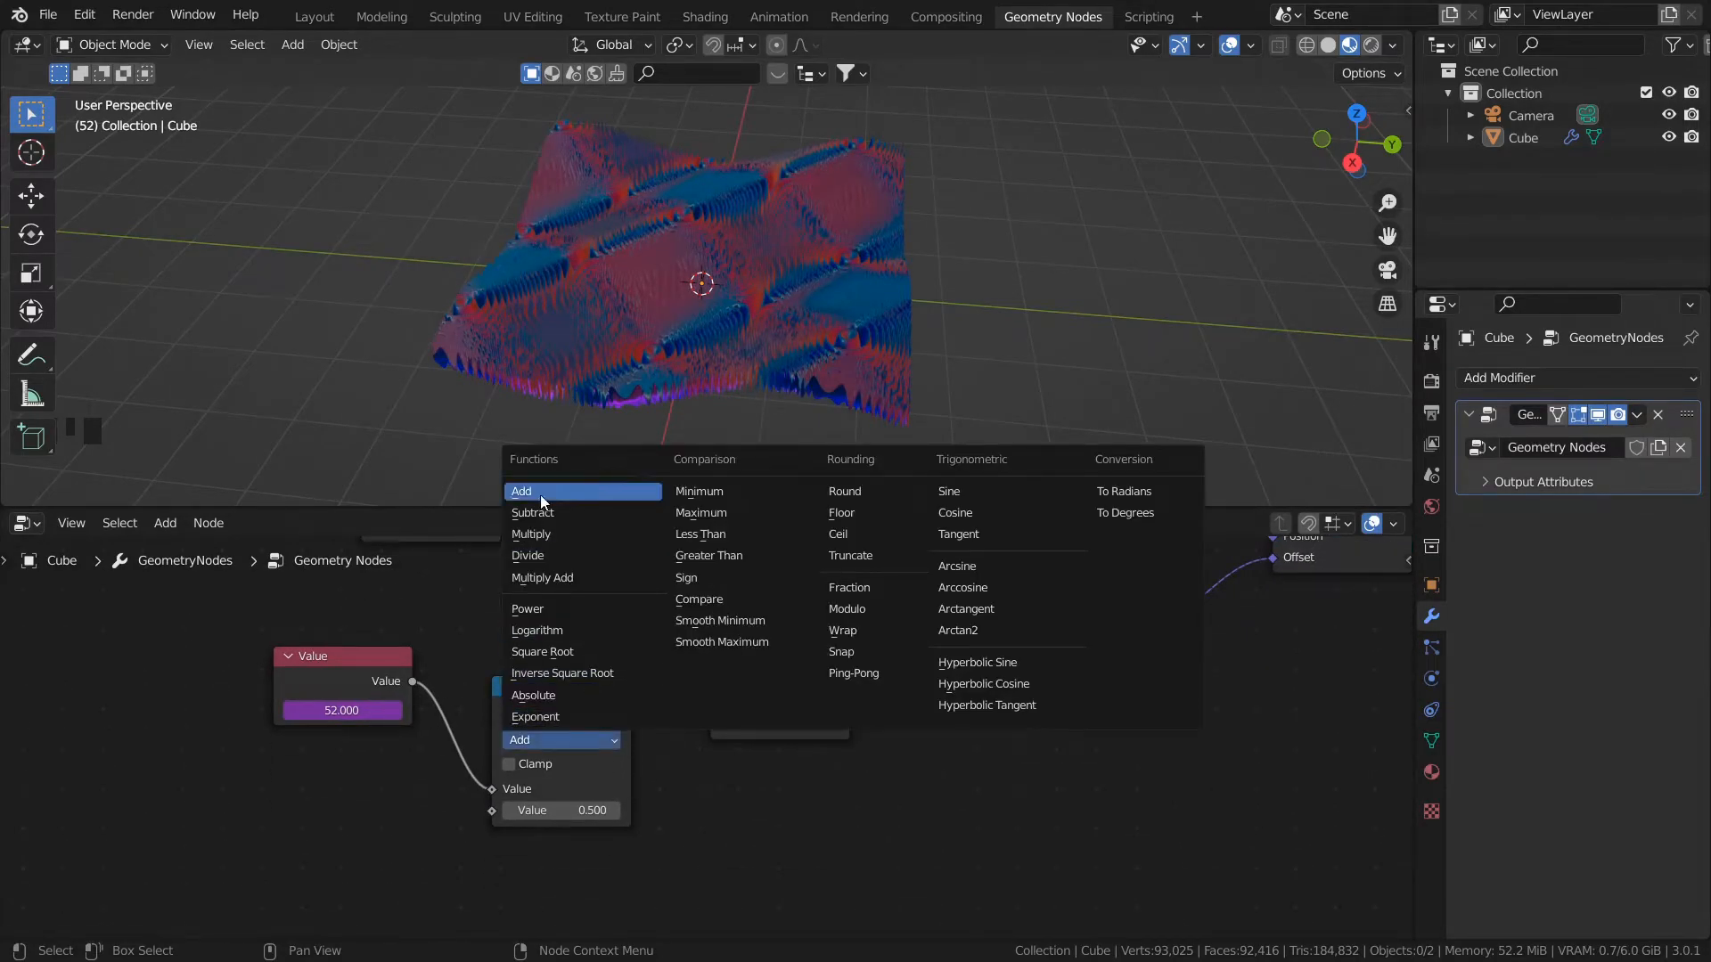
pyautogui.click(529, 555)
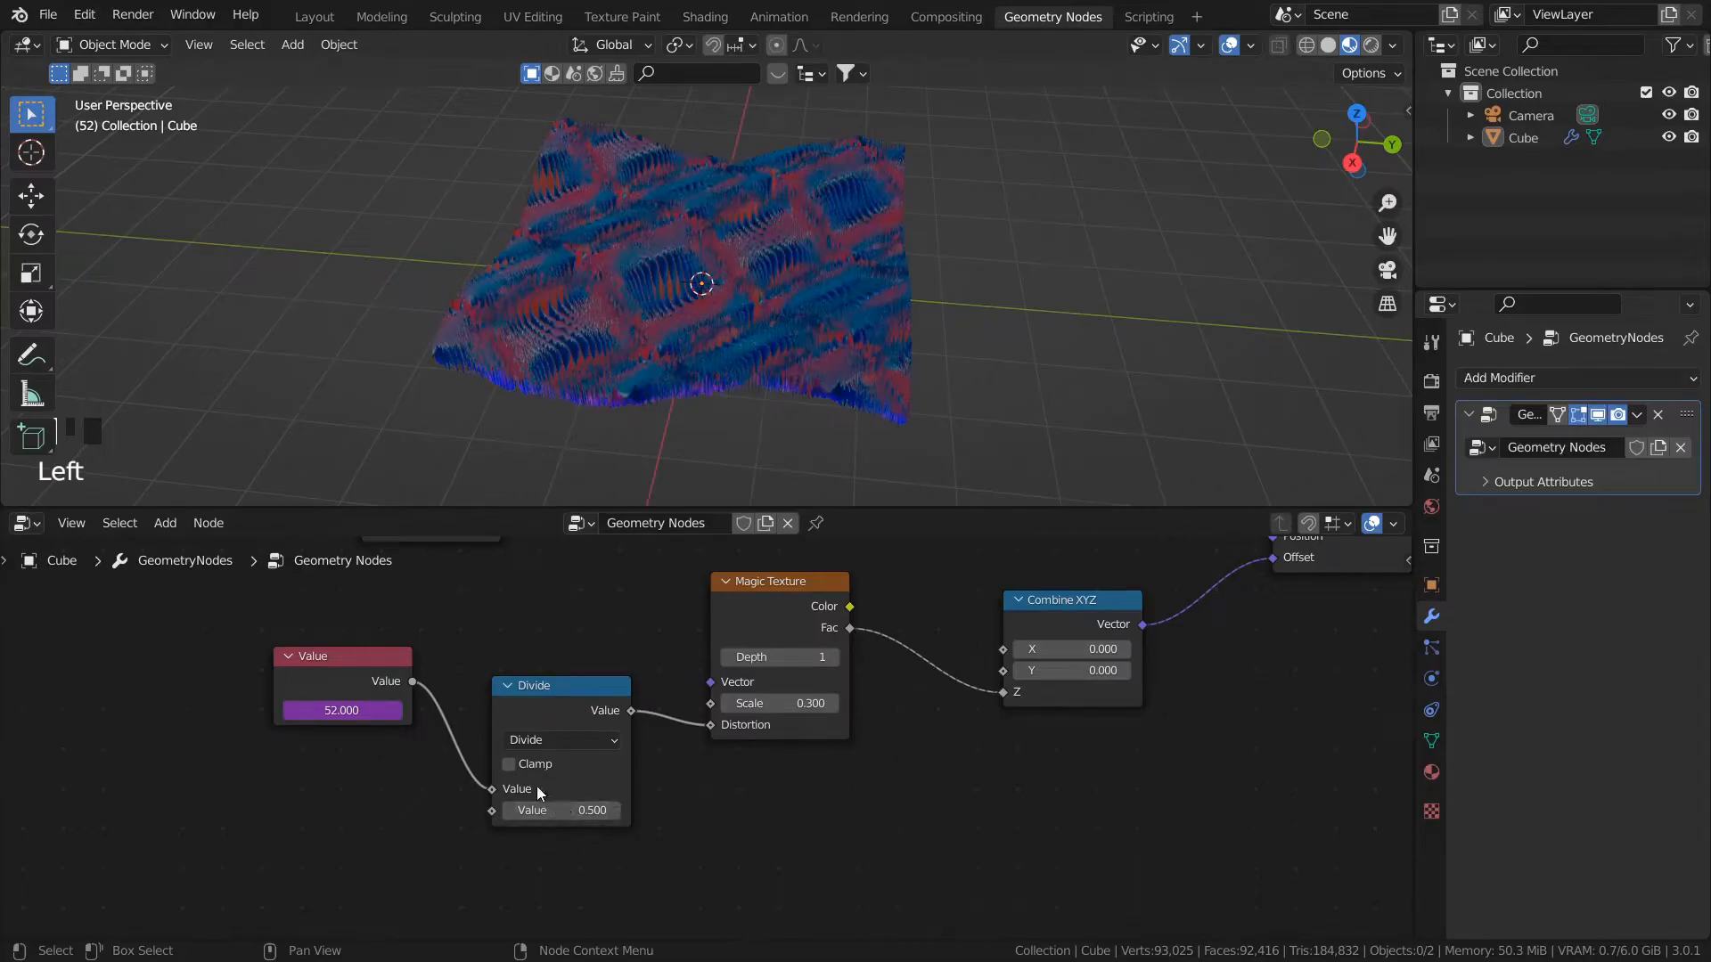
pyautogui.click(571, 814)
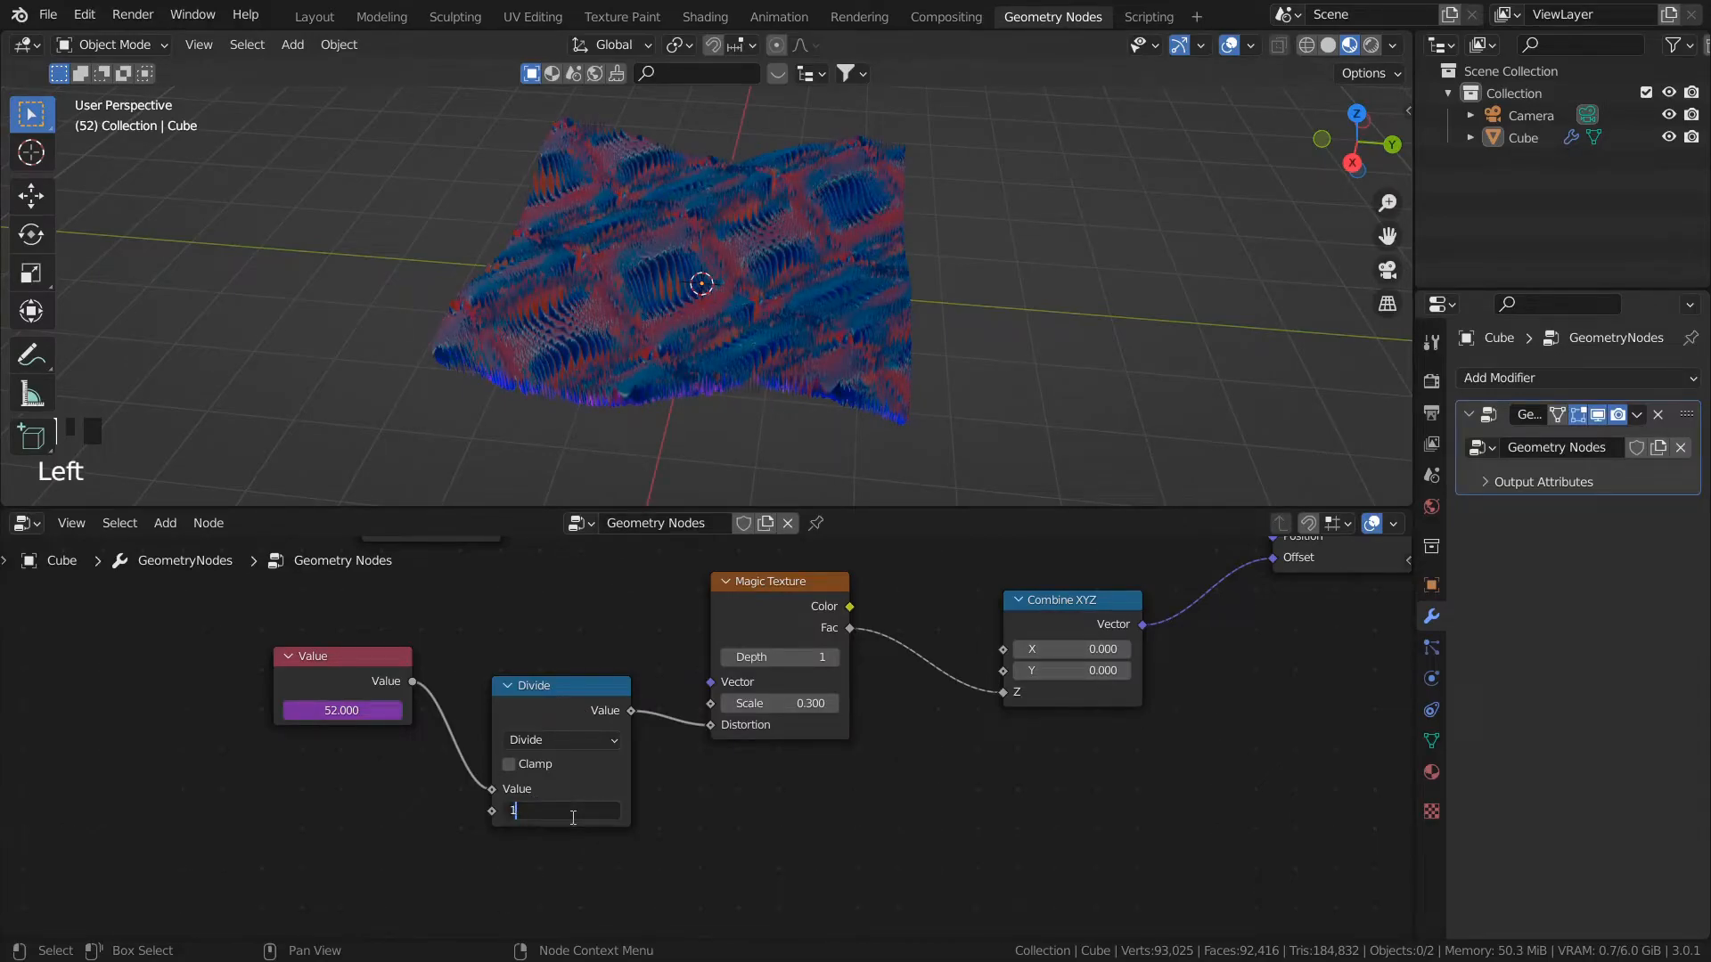
pyautogui.write('10')
pyautogui.click(749, 864)
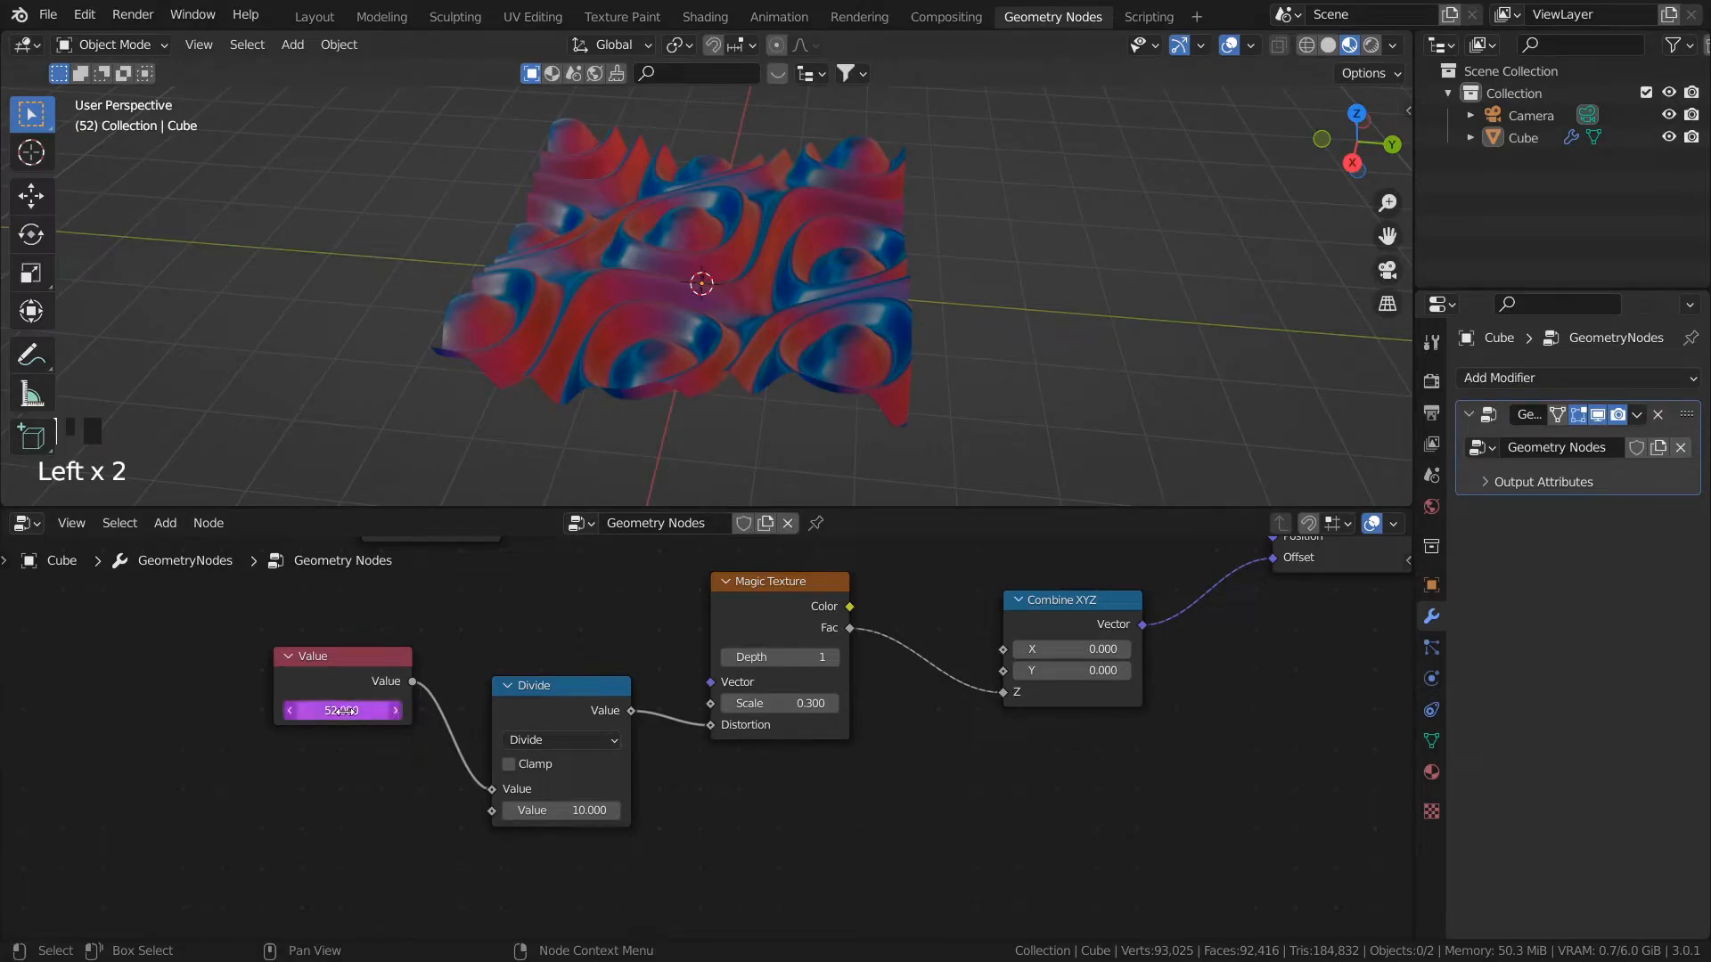
# Step: Return to the first frame, play the slowed animation, and inspect the moving surface up close
pyautogui.hotkey('shift', 'Left')
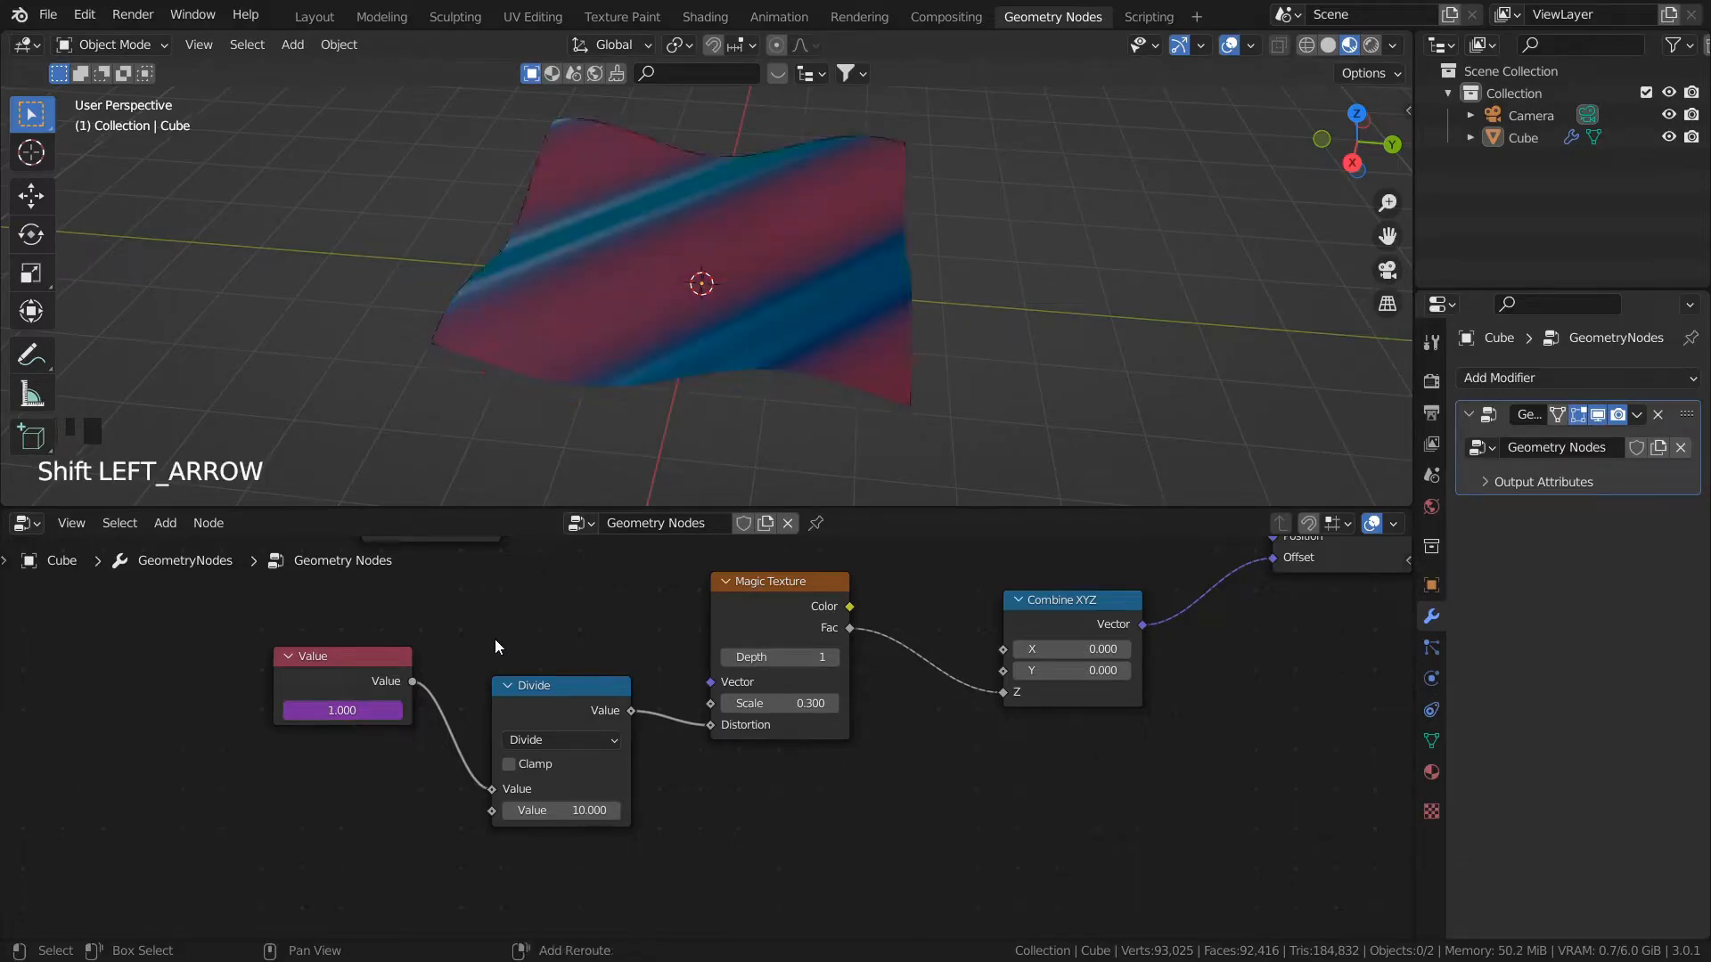
pyautogui.press('space')
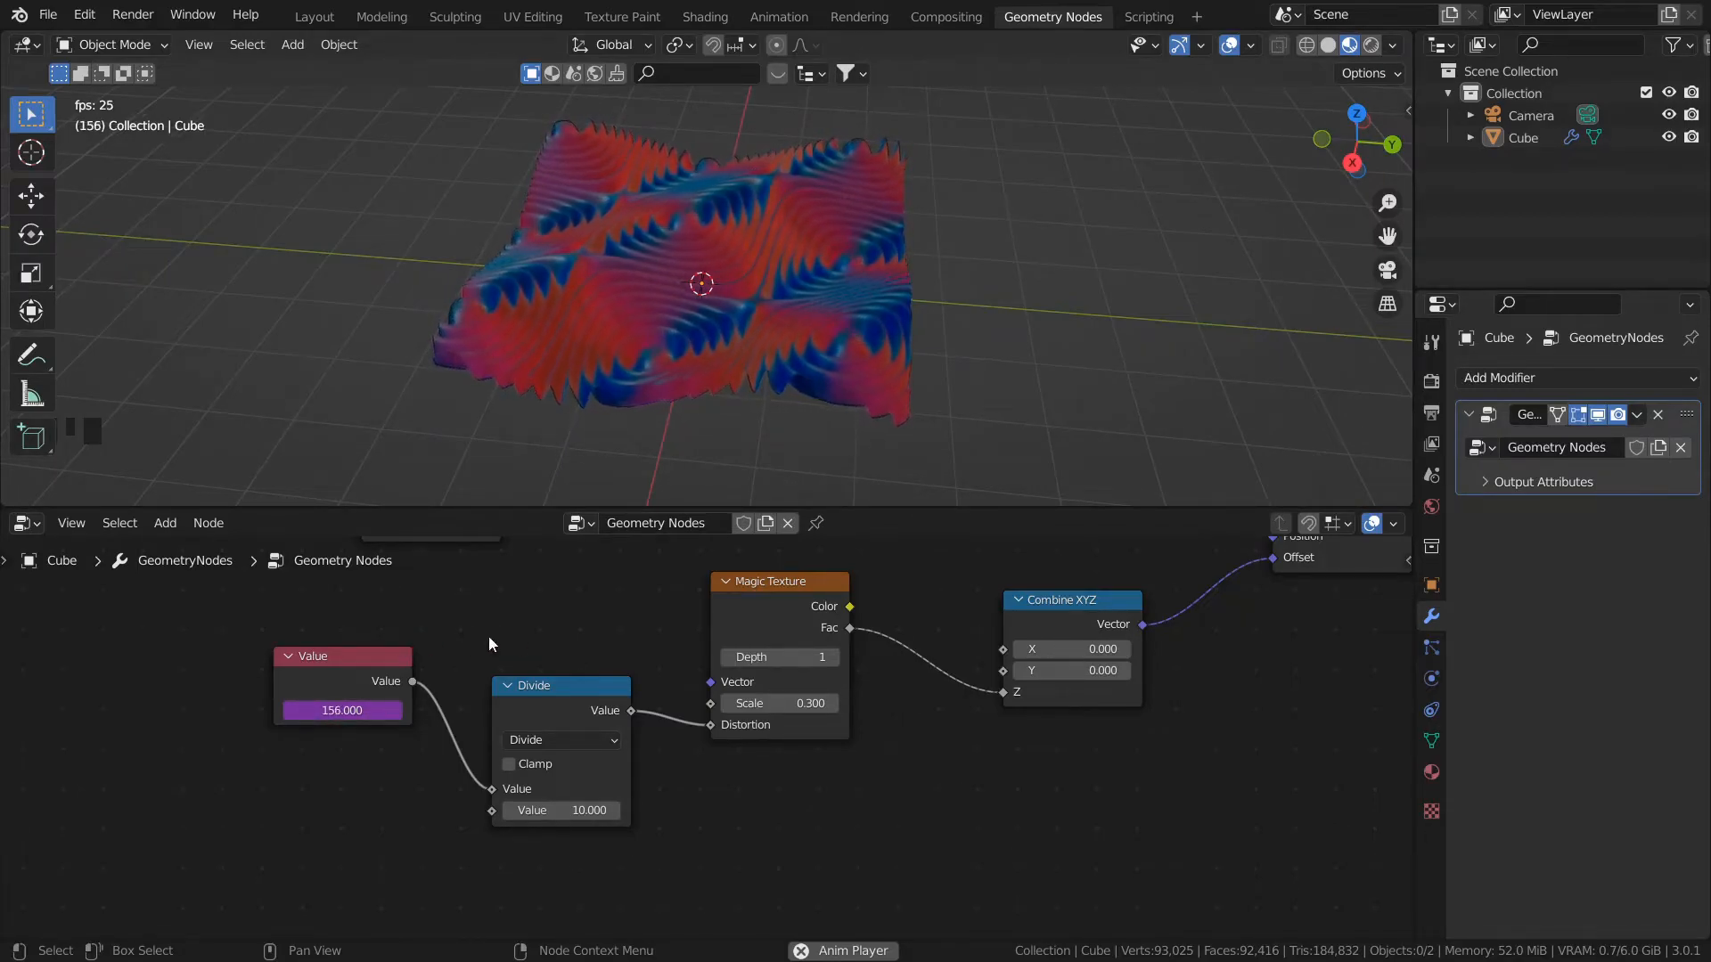
pyautogui.scroll(-4, 615, 643)
pyautogui.scroll(-3, 618, 643)
pyautogui.moveTo(638, 652); pyautogui.dragTo(545, 713, button='middle')
pyautogui.moveTo(747, 351); pyautogui.dragTo(794, 424, button='middle')
pyautogui.scroll(3, 776, 386)
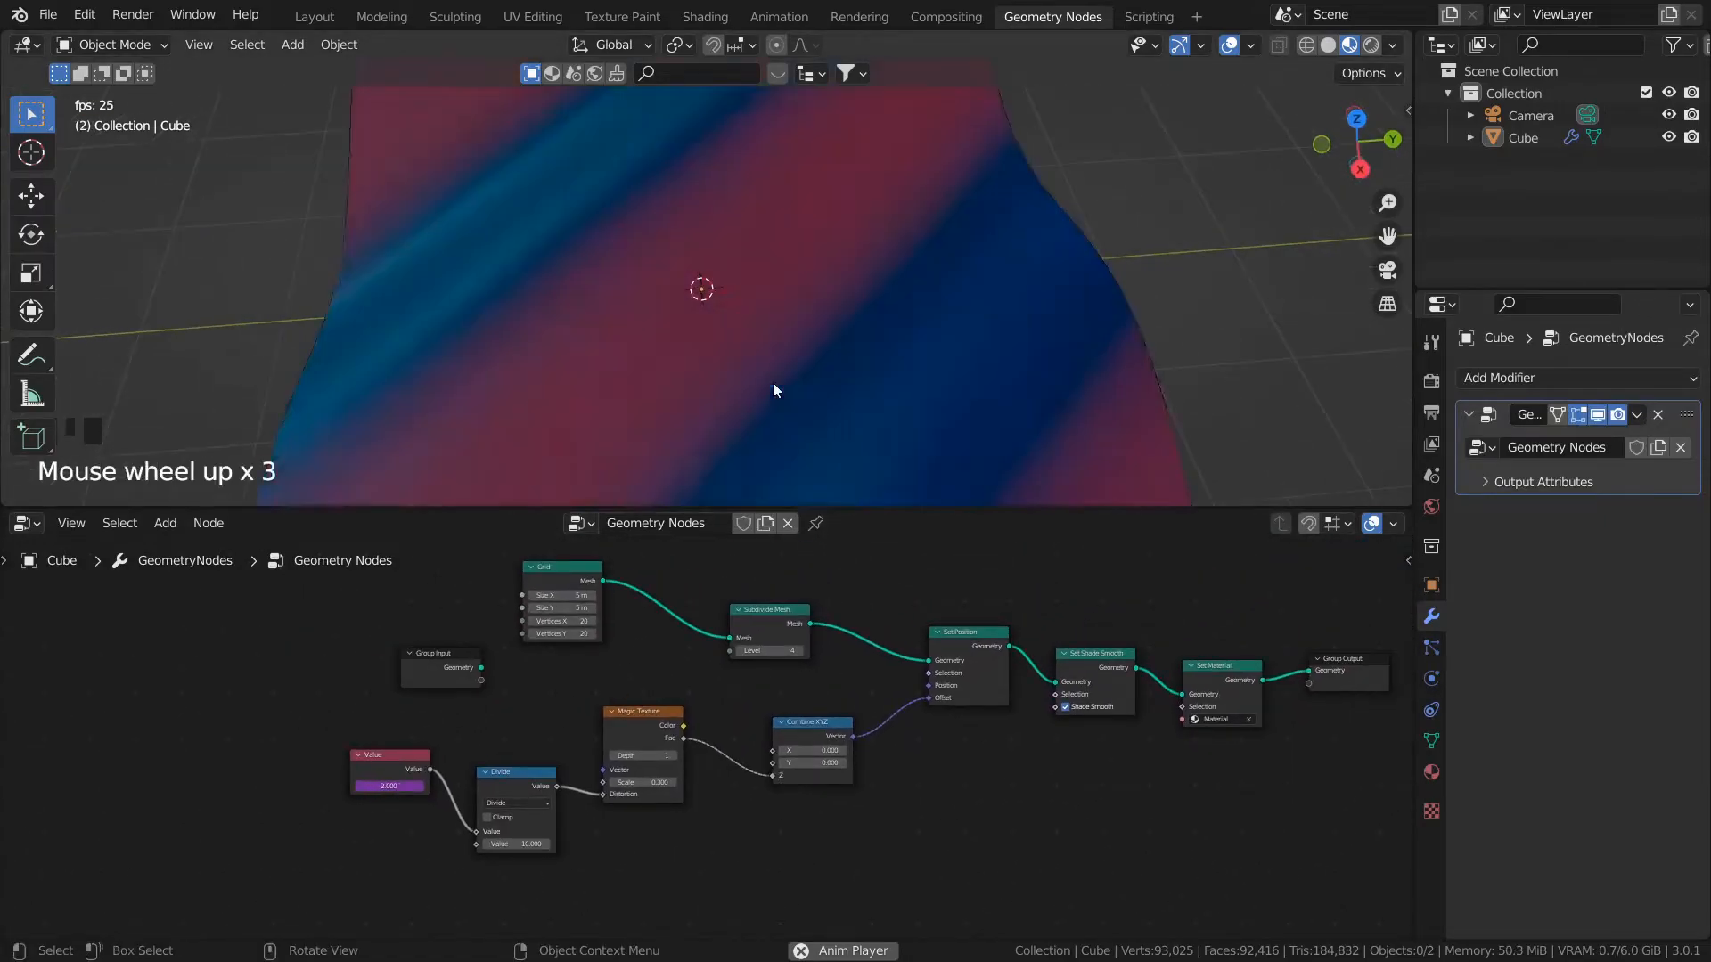
pyautogui.scroll(-3, 772, 387)
pyautogui.scroll(2, 771, 388)
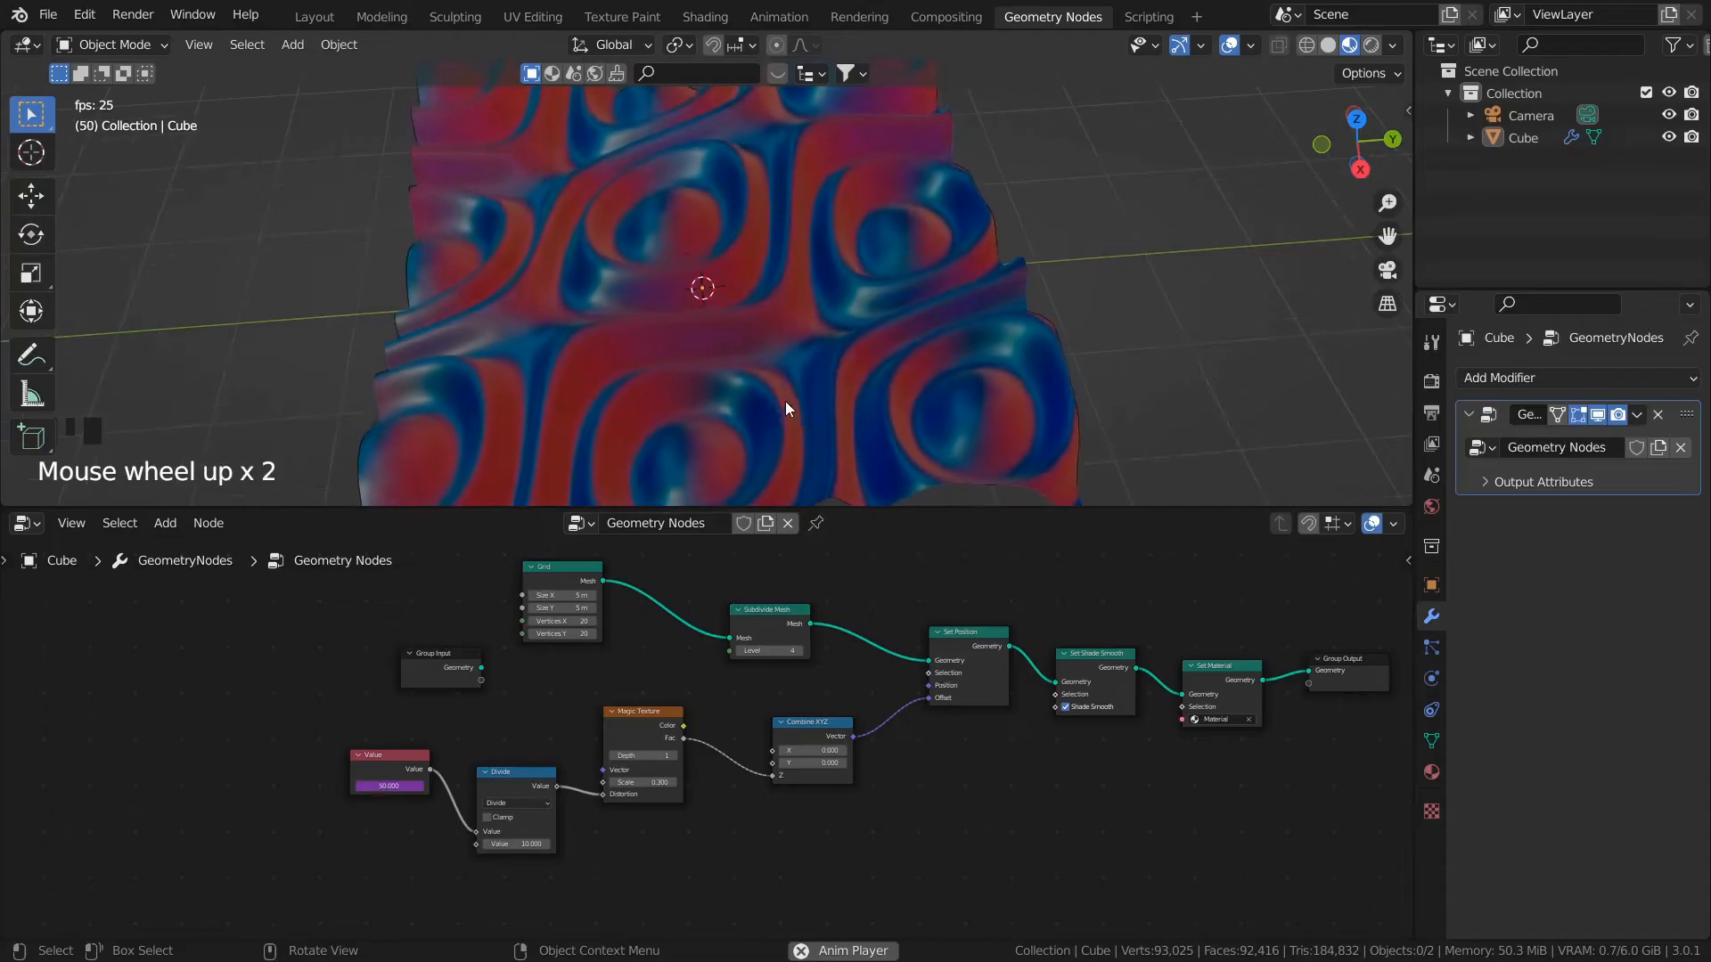
# Step: Inspect the animated surface from several angles, paused and during playback, and return to the first frame
pyautogui.press('space')
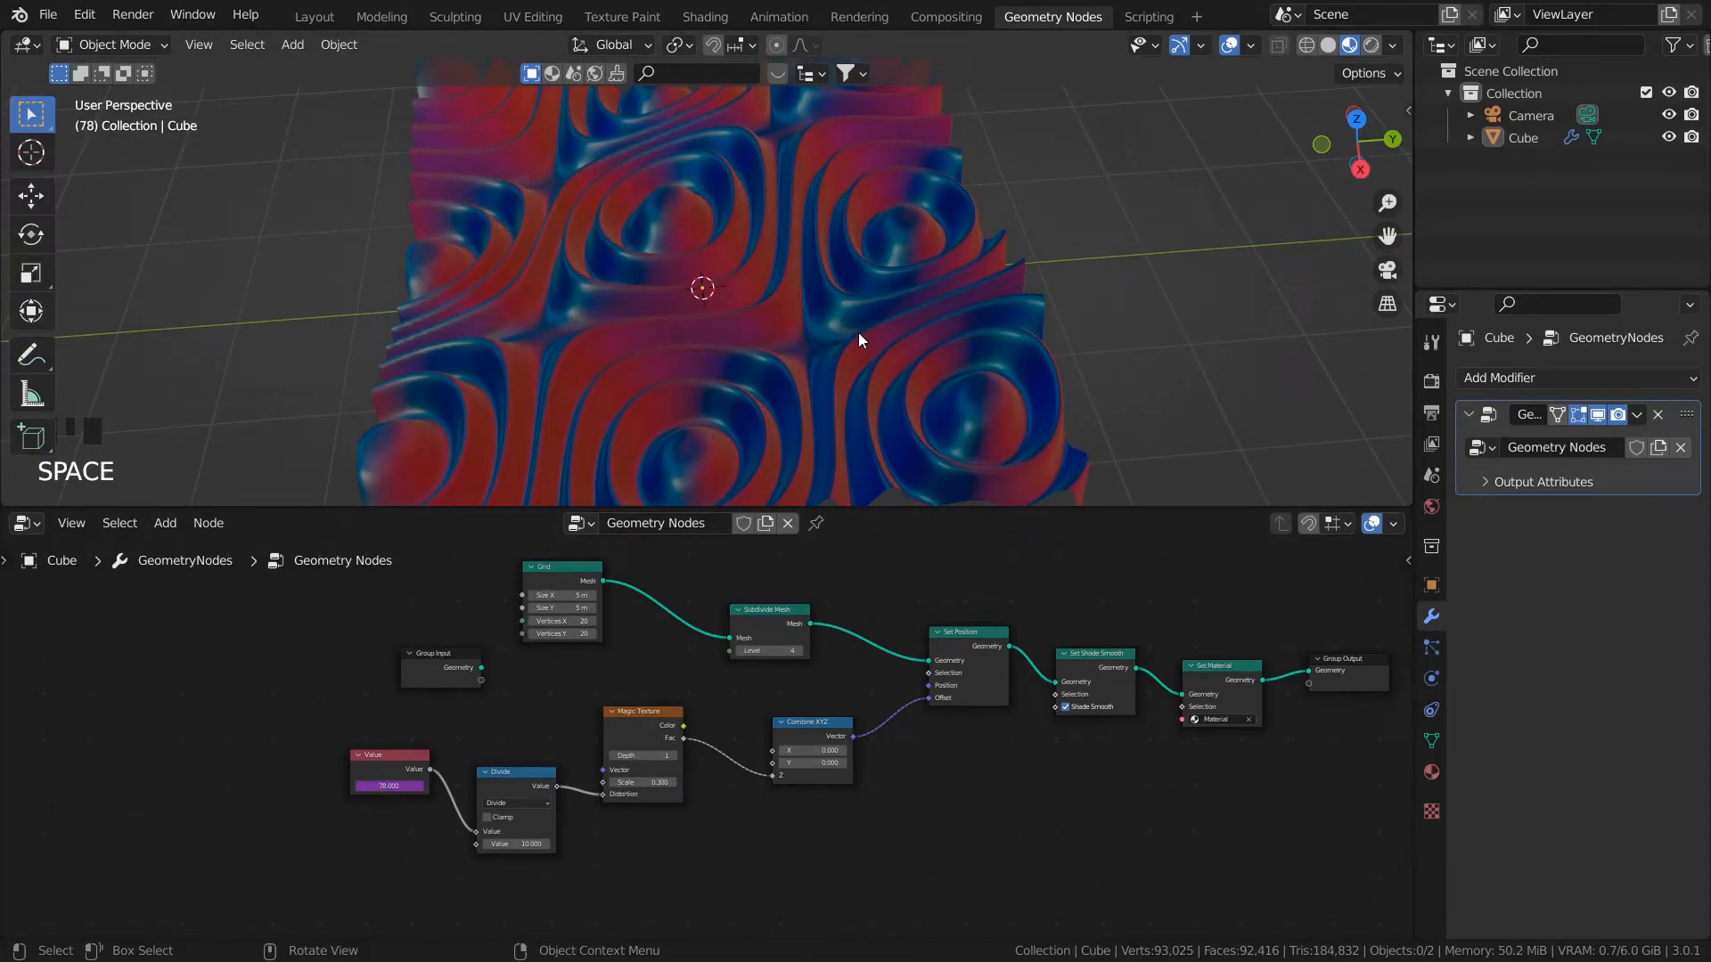
pyautogui.moveTo(750, 391)
pyautogui.mouseDown(button='middle')
pyautogui.moveTo(719, 351)
pyautogui.moveTo(704, 362)
pyautogui.moveTo(639, 317)
pyautogui.moveTo(1050, 287)
pyautogui.moveTo(1085, 253)
pyautogui.moveTo(950, 300)
pyautogui.moveTo(473, 334)
pyautogui.moveTo(152, 303)
pyautogui.moveTo(381, 319)
pyautogui.moveTo(410, 383)
pyautogui.mouseUp(button='middle')
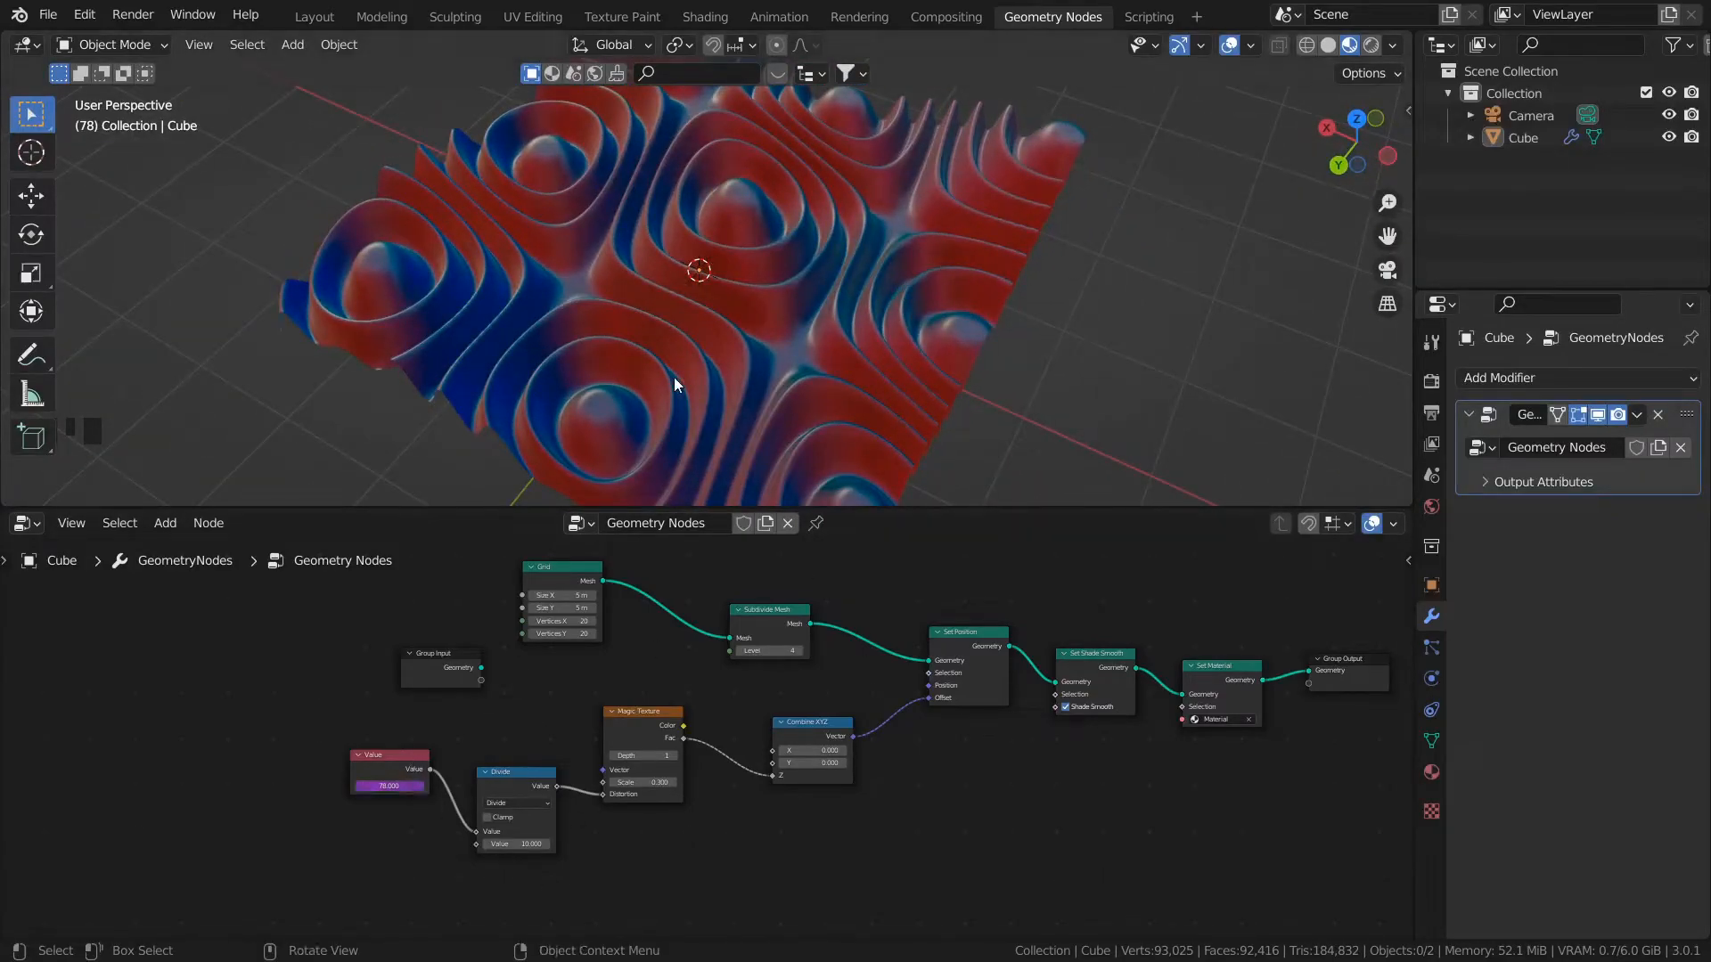
pyautogui.press('space')
pyautogui.moveTo(634, 407); pyautogui.dragTo(115, 437, button='middle')
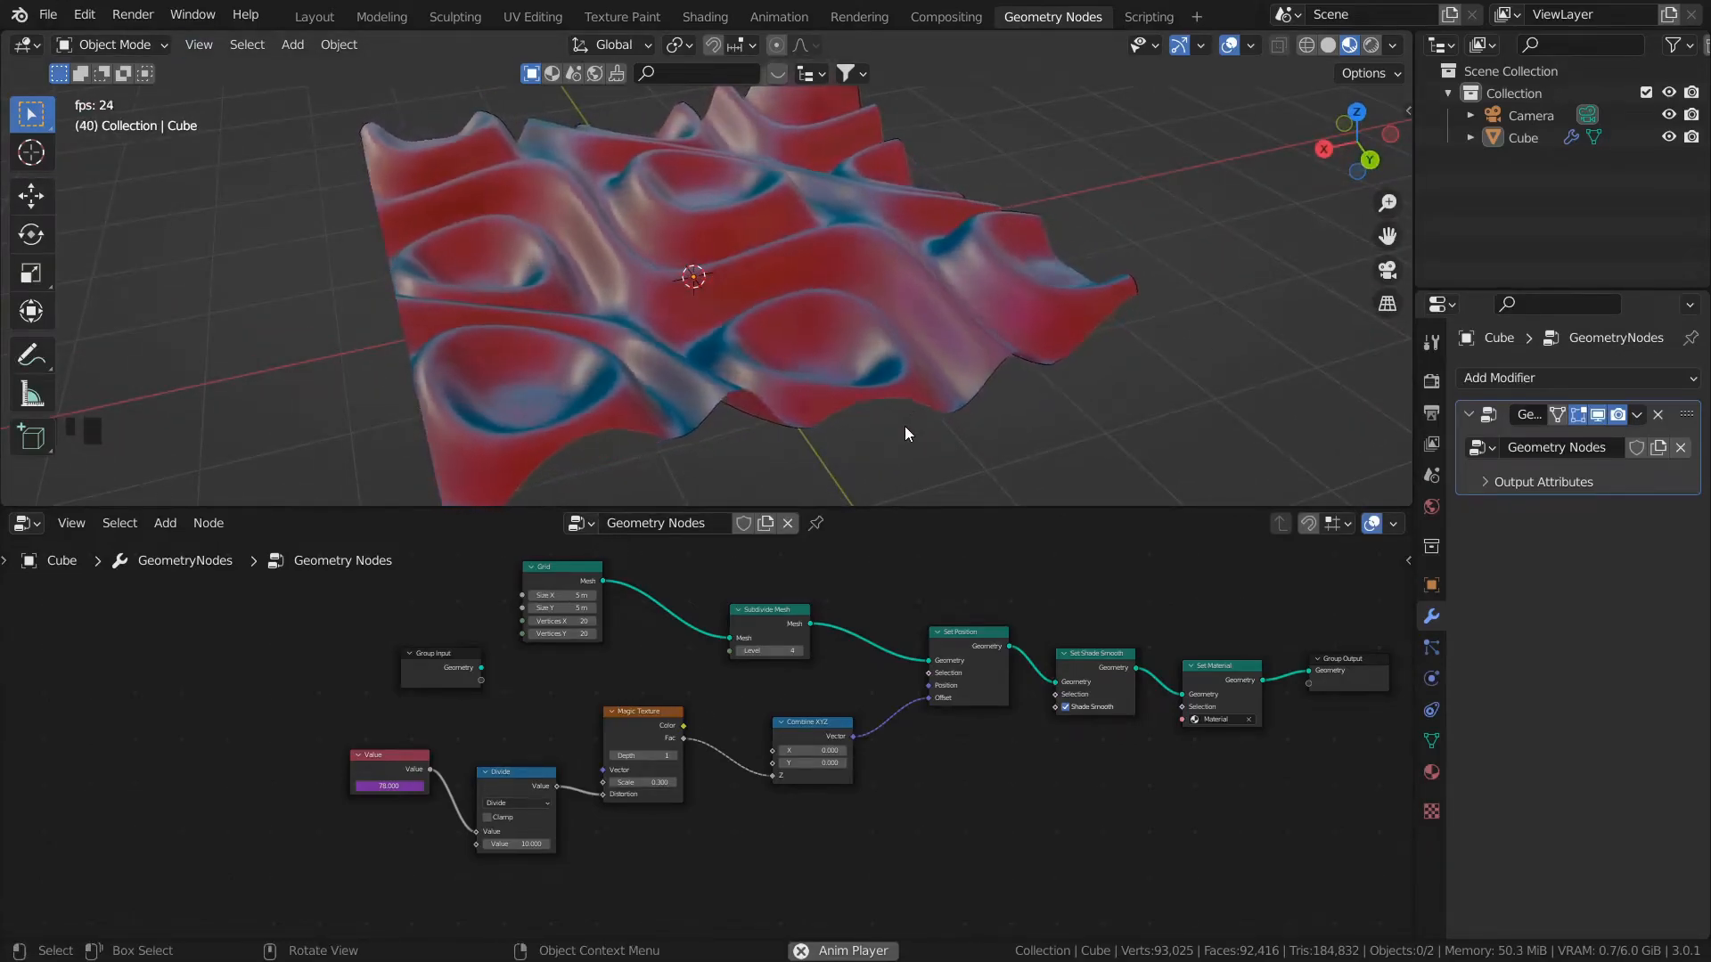
pyautogui.press('space')
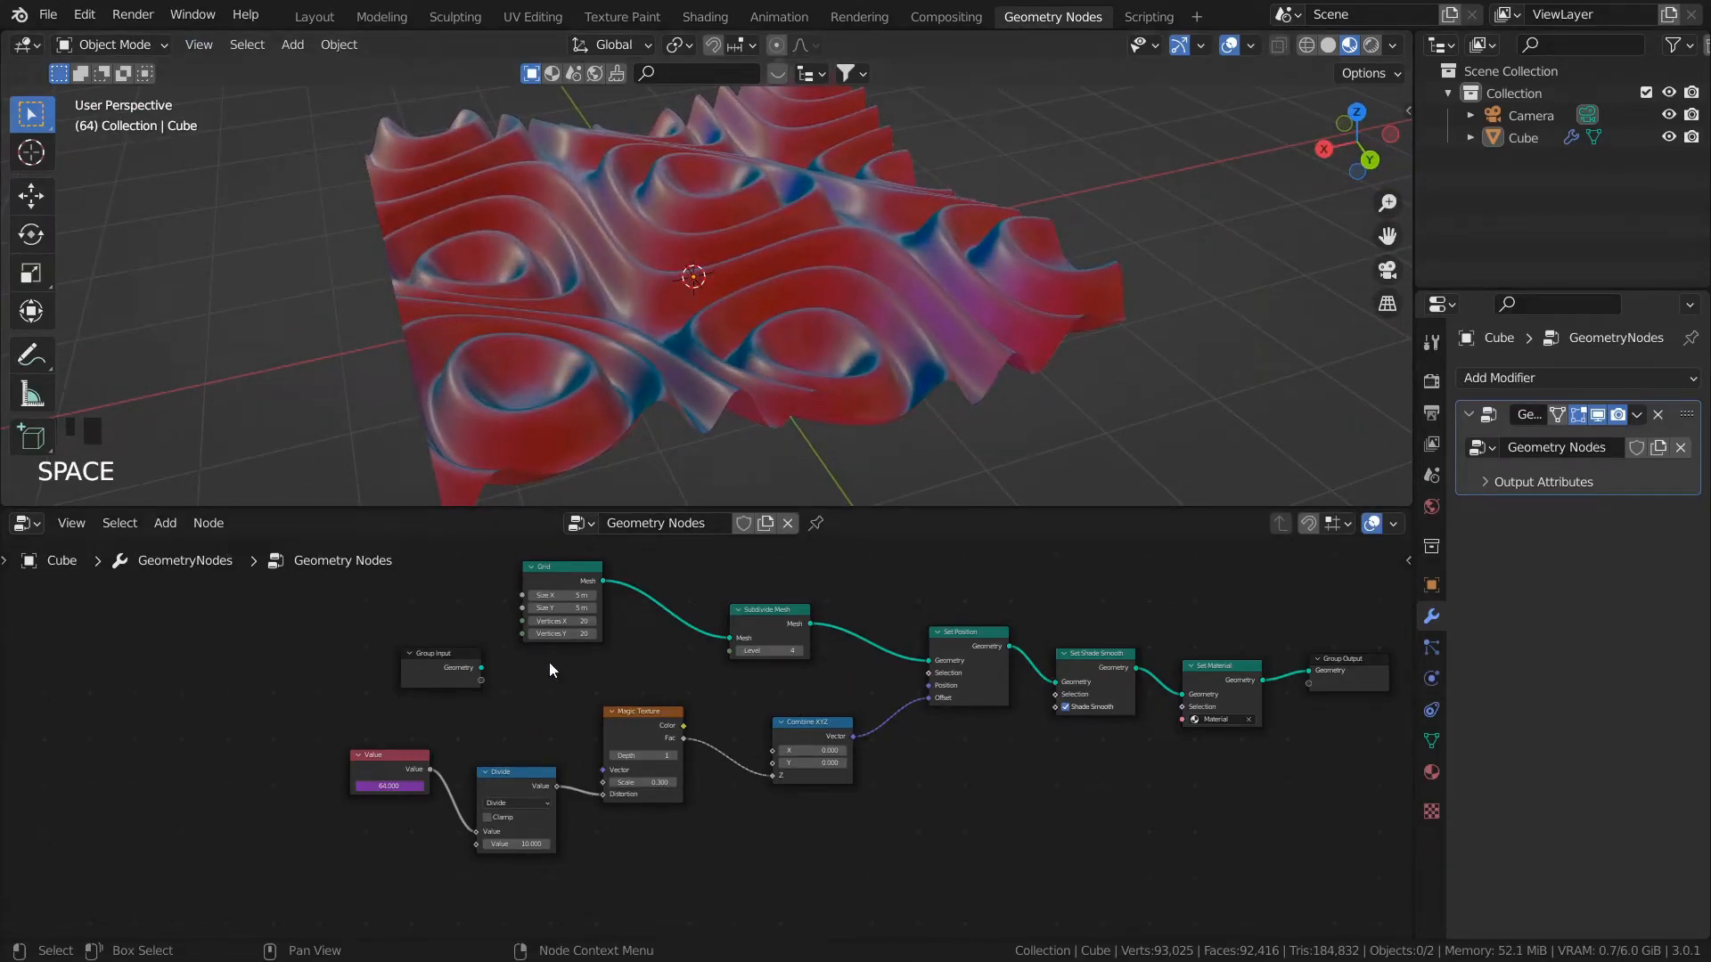
pyautogui.hotkey('shift', 'Left')
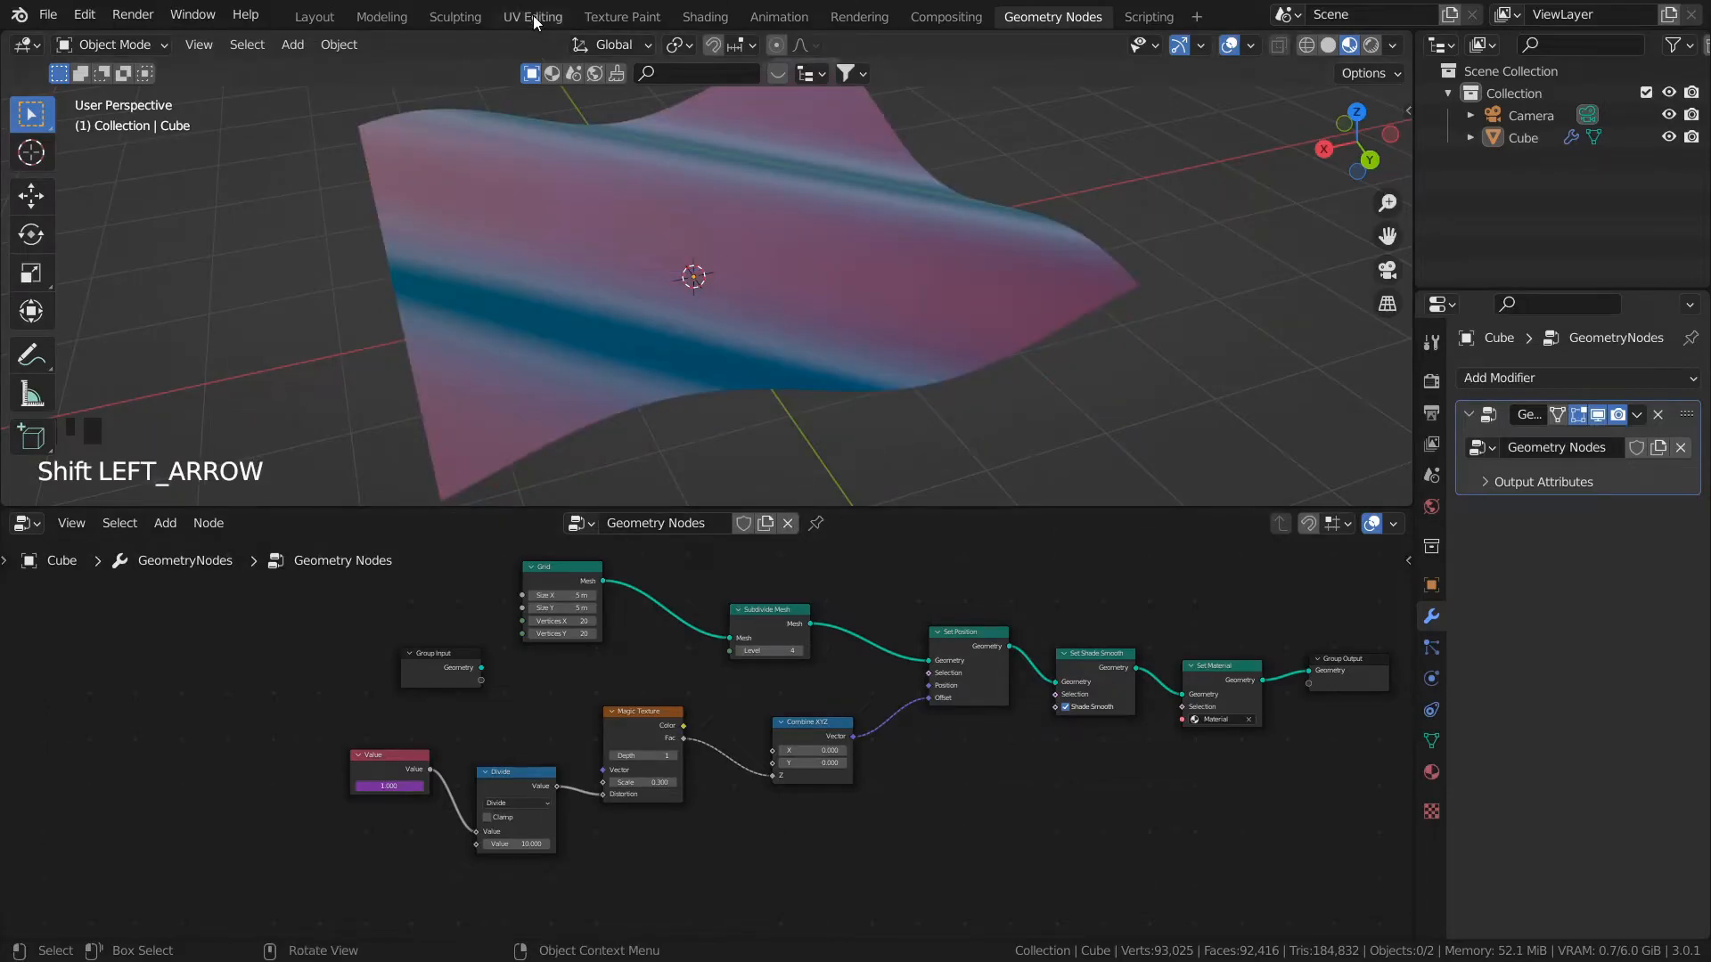
# Step: Switch to the Layout workspace and show the surface with Rendered viewport shading
pyautogui.click(321, 18)
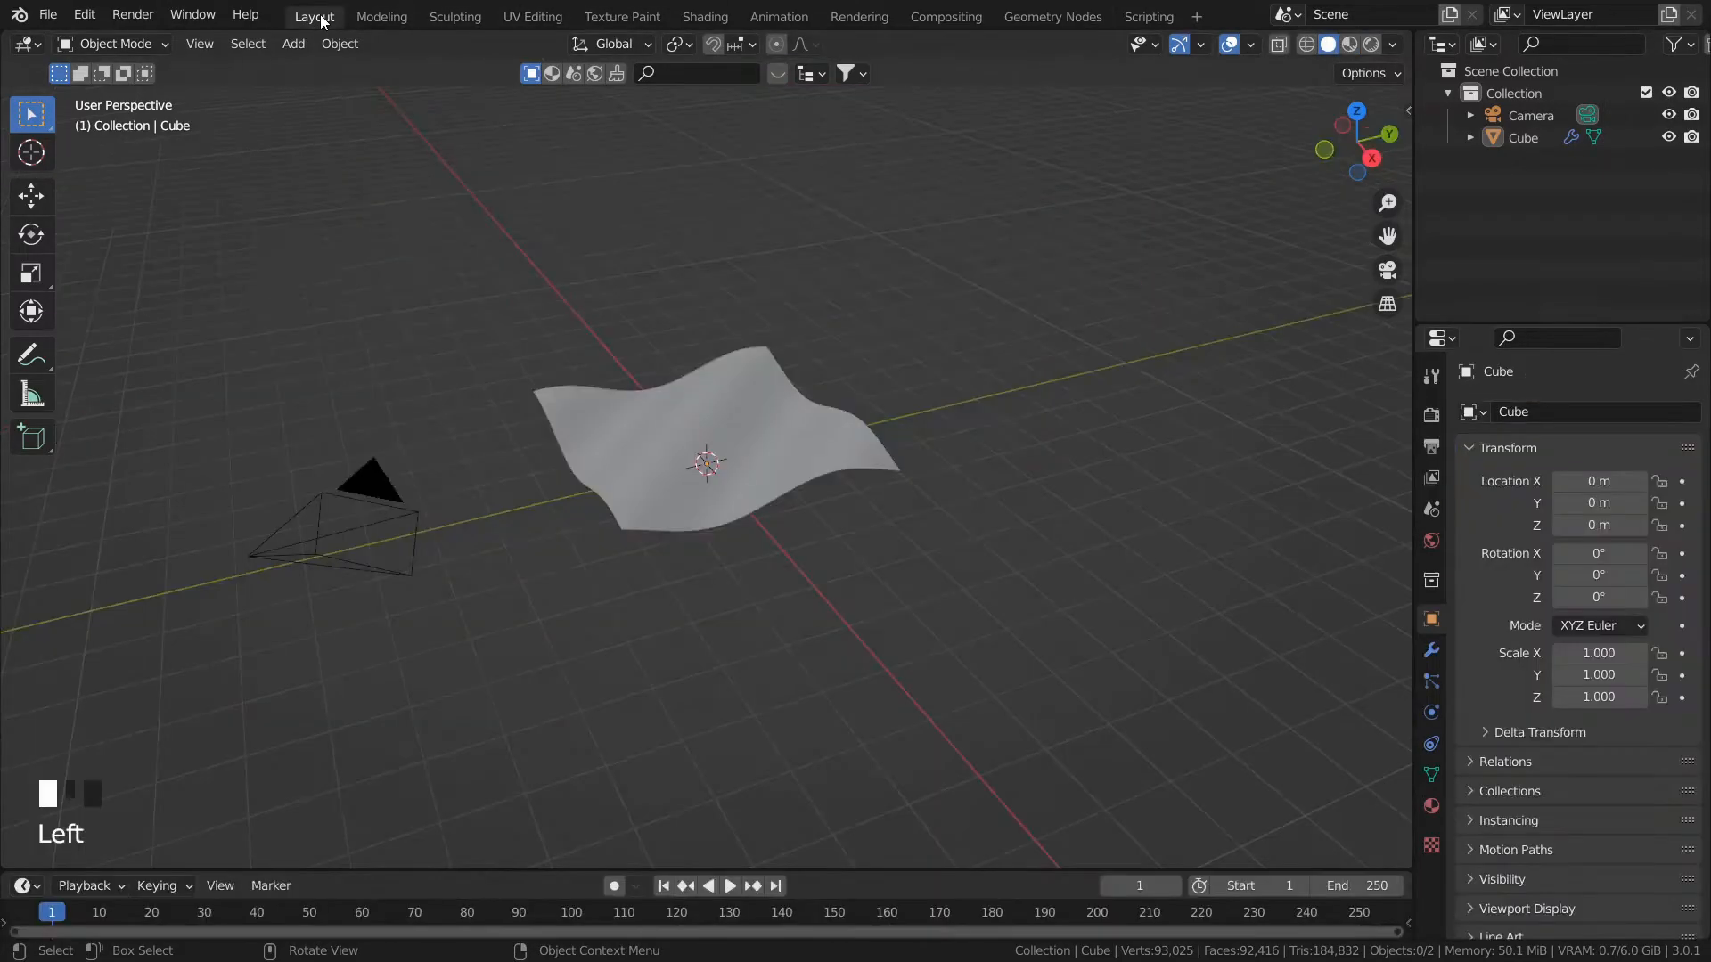
pyautogui.press('z')
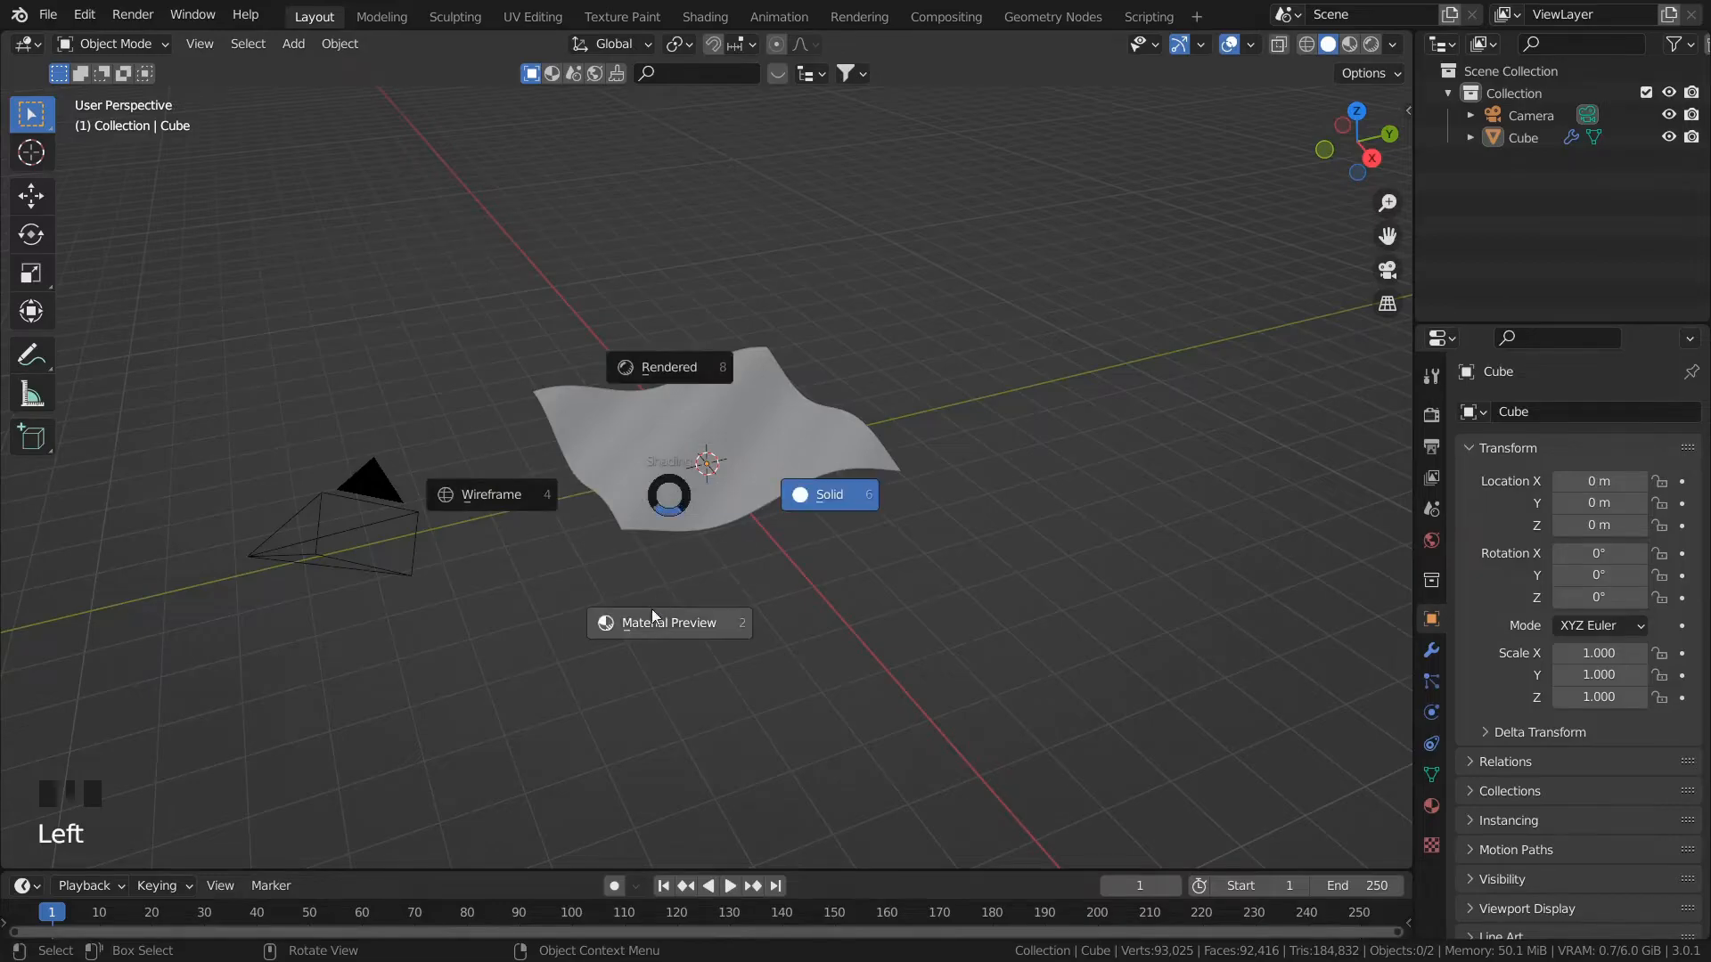
pyautogui.scroll(2, 795, 451)
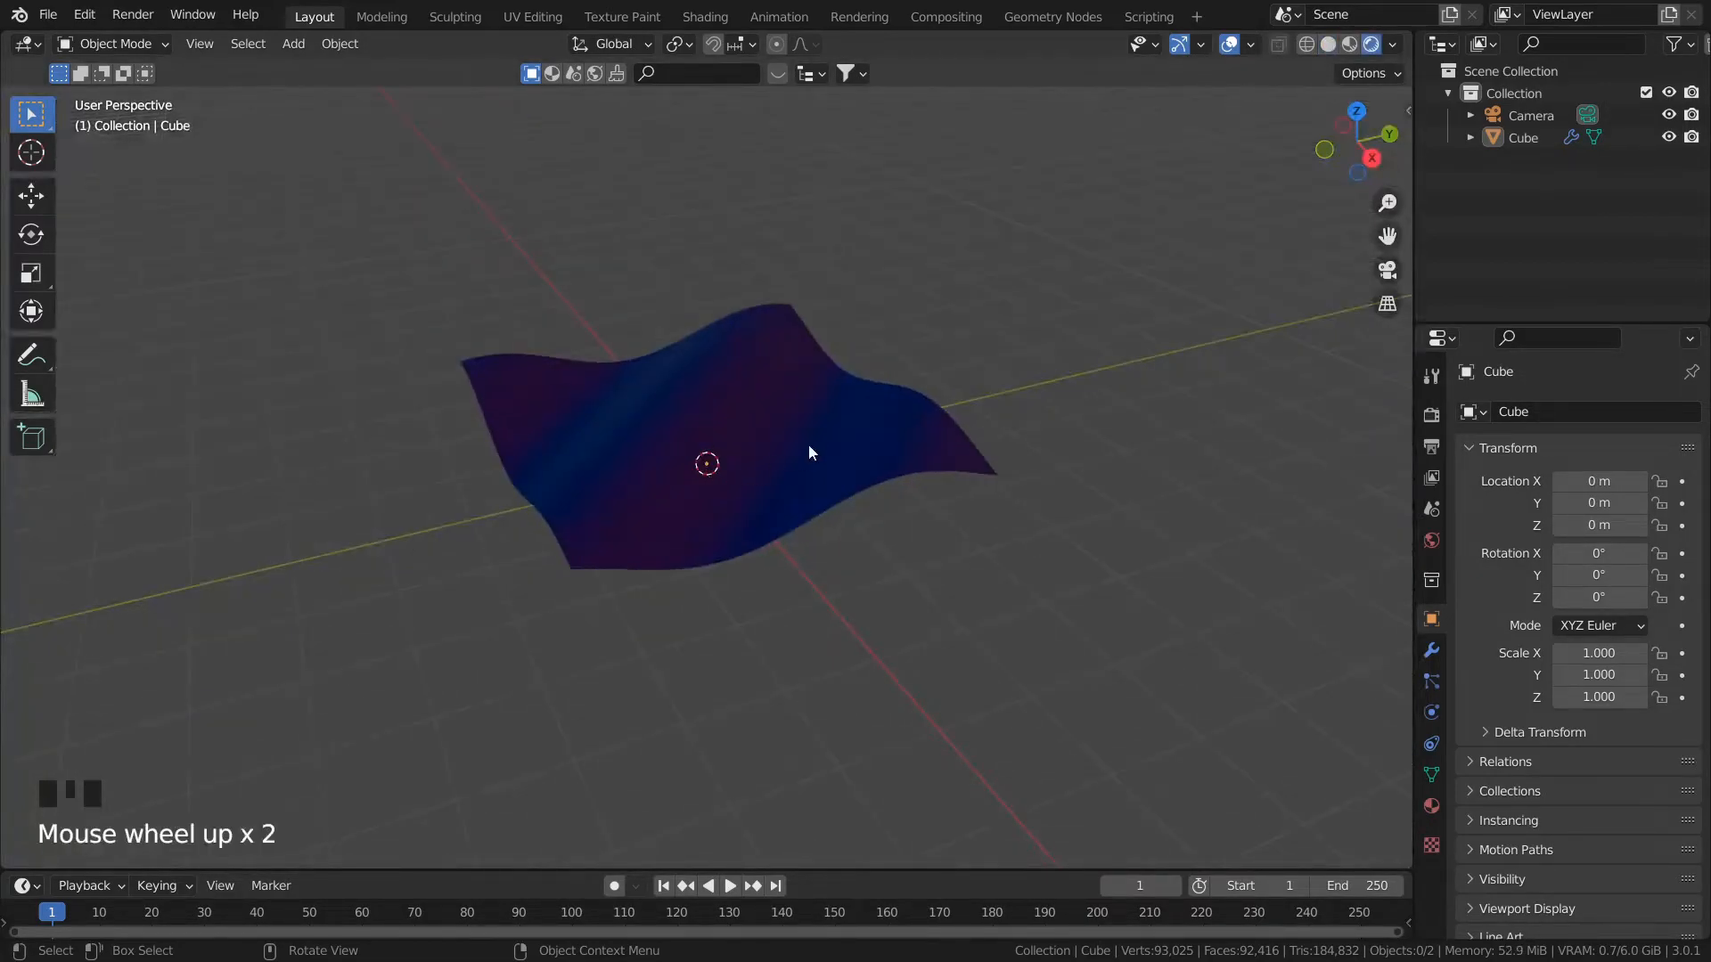
# Step: Play the animation in the rendered view and inspect the surface from a higher angle
pyautogui.moveTo(795, 451); pyautogui.dragTo(809, 599, button='middle')
pyautogui.press('space')
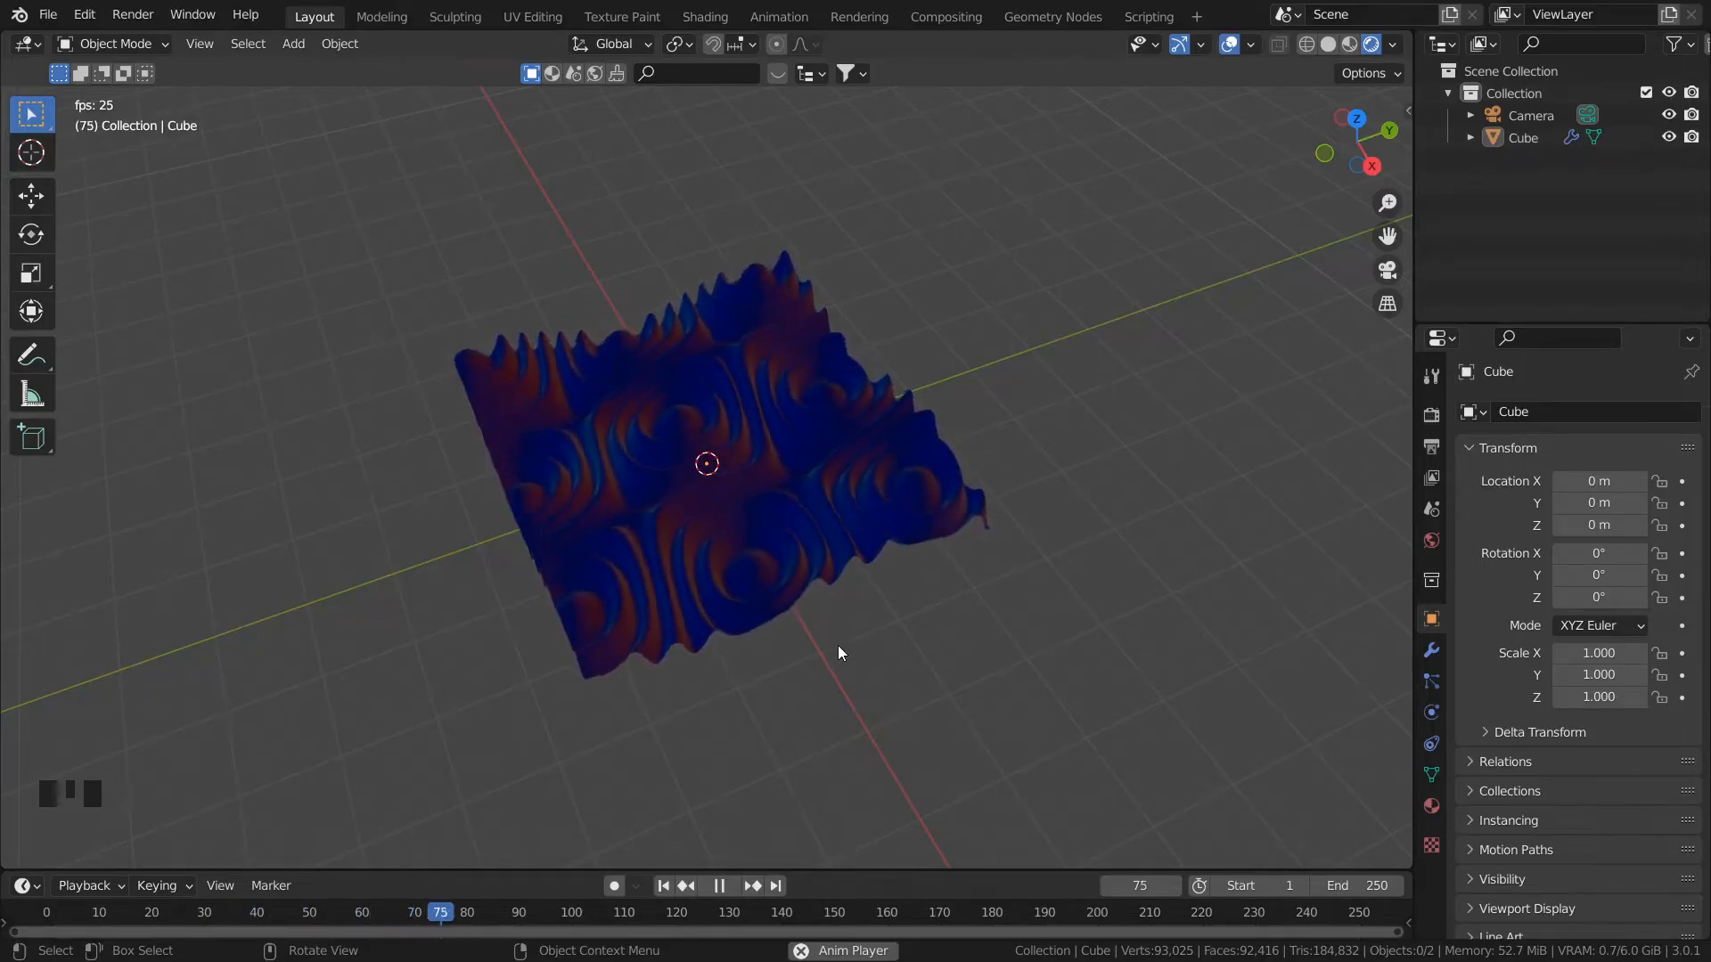
pyautogui.press('space')
pyautogui.scroll(-1, 838, 641)
pyautogui.moveTo(837, 638); pyautogui.dragTo(805, 617, button='middle')
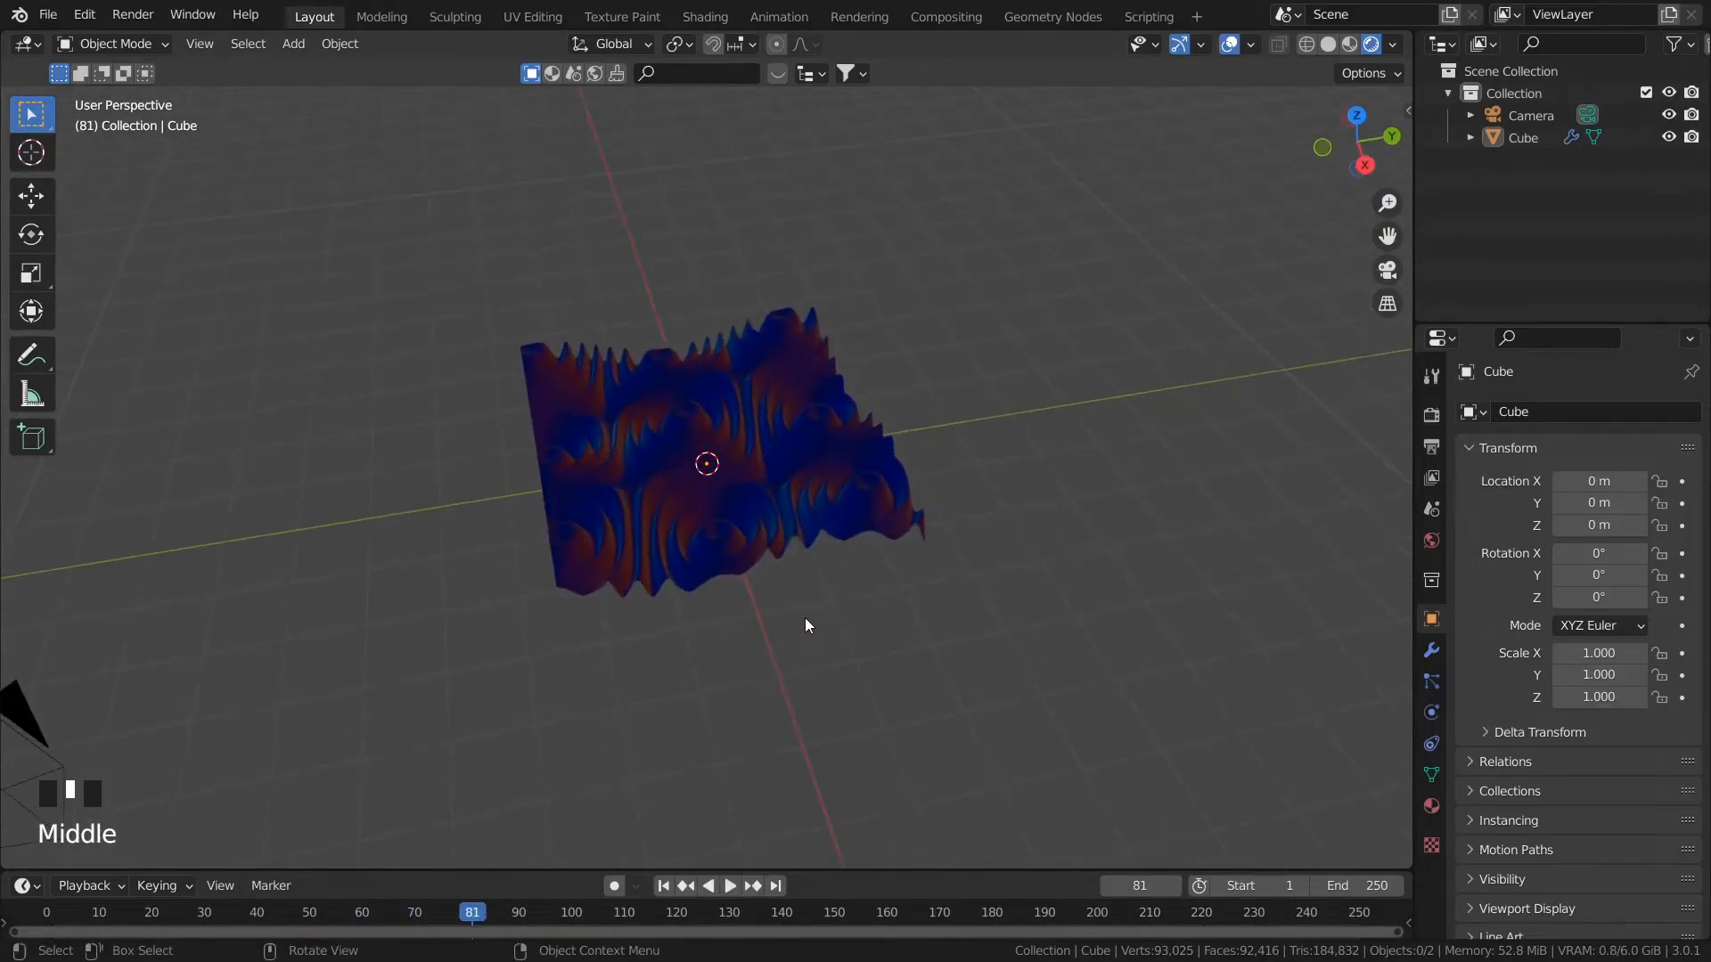
pyautogui.scroll(2, 805, 618)
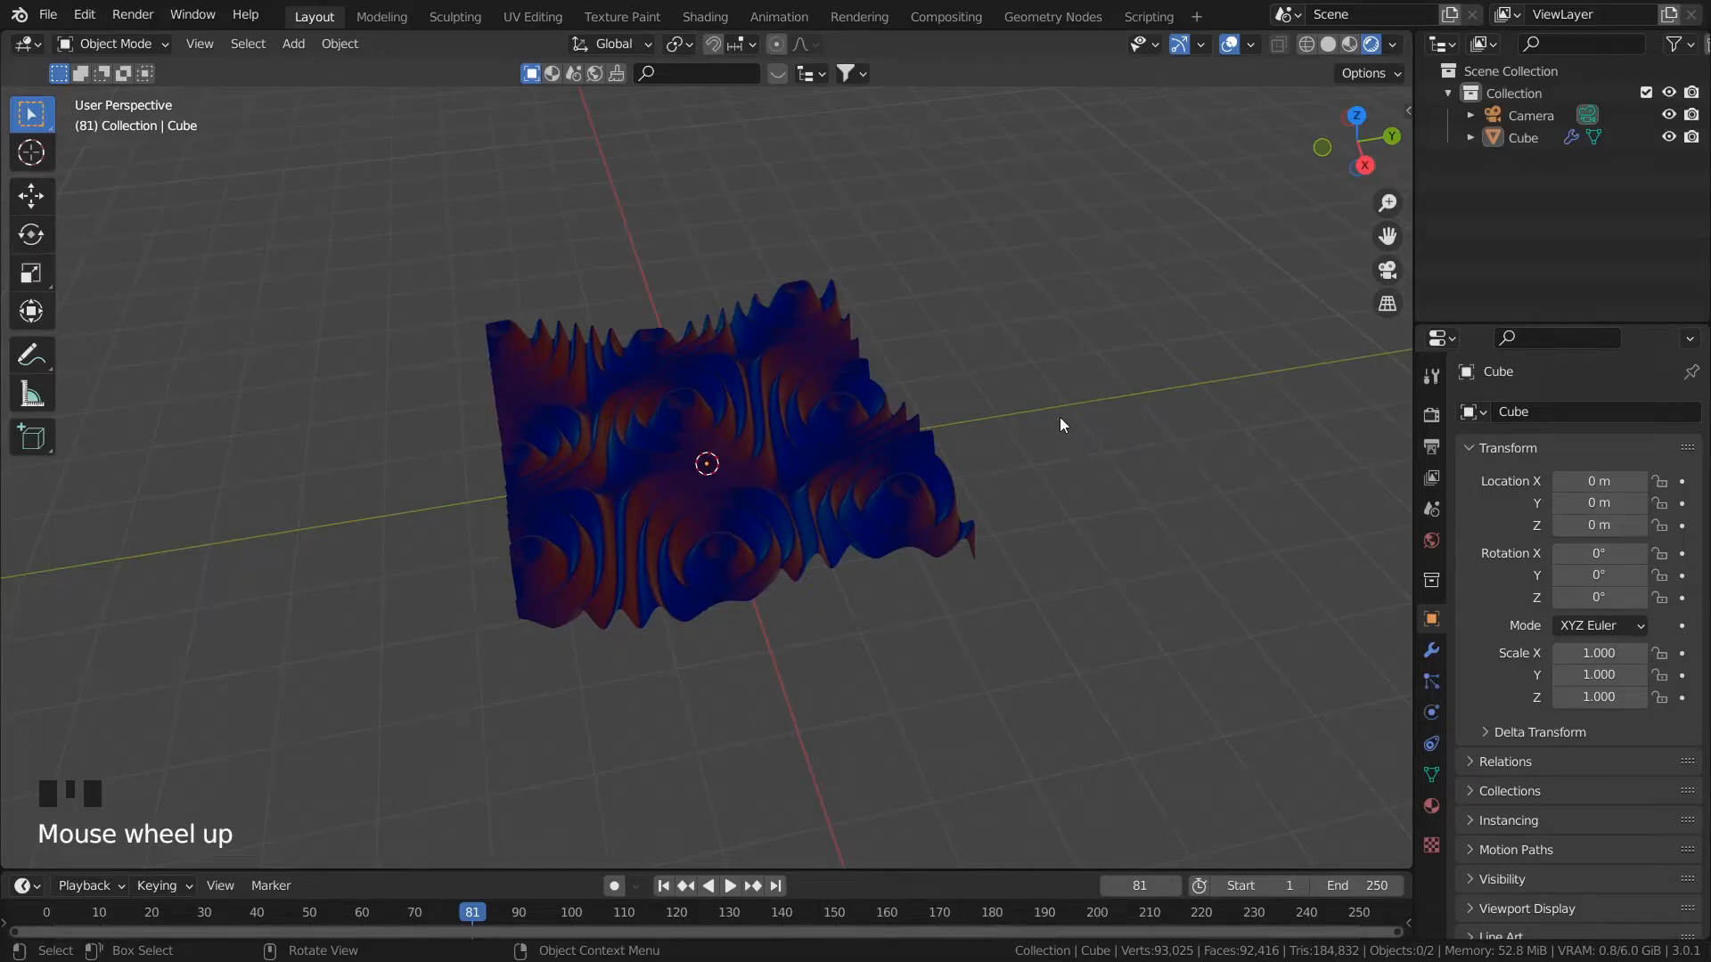
# Step: Show the surface object's transform values in the viewport sidebar and drive its Z rotation with #frame
pyautogui.press('n')
pyautogui.click(811, 440)
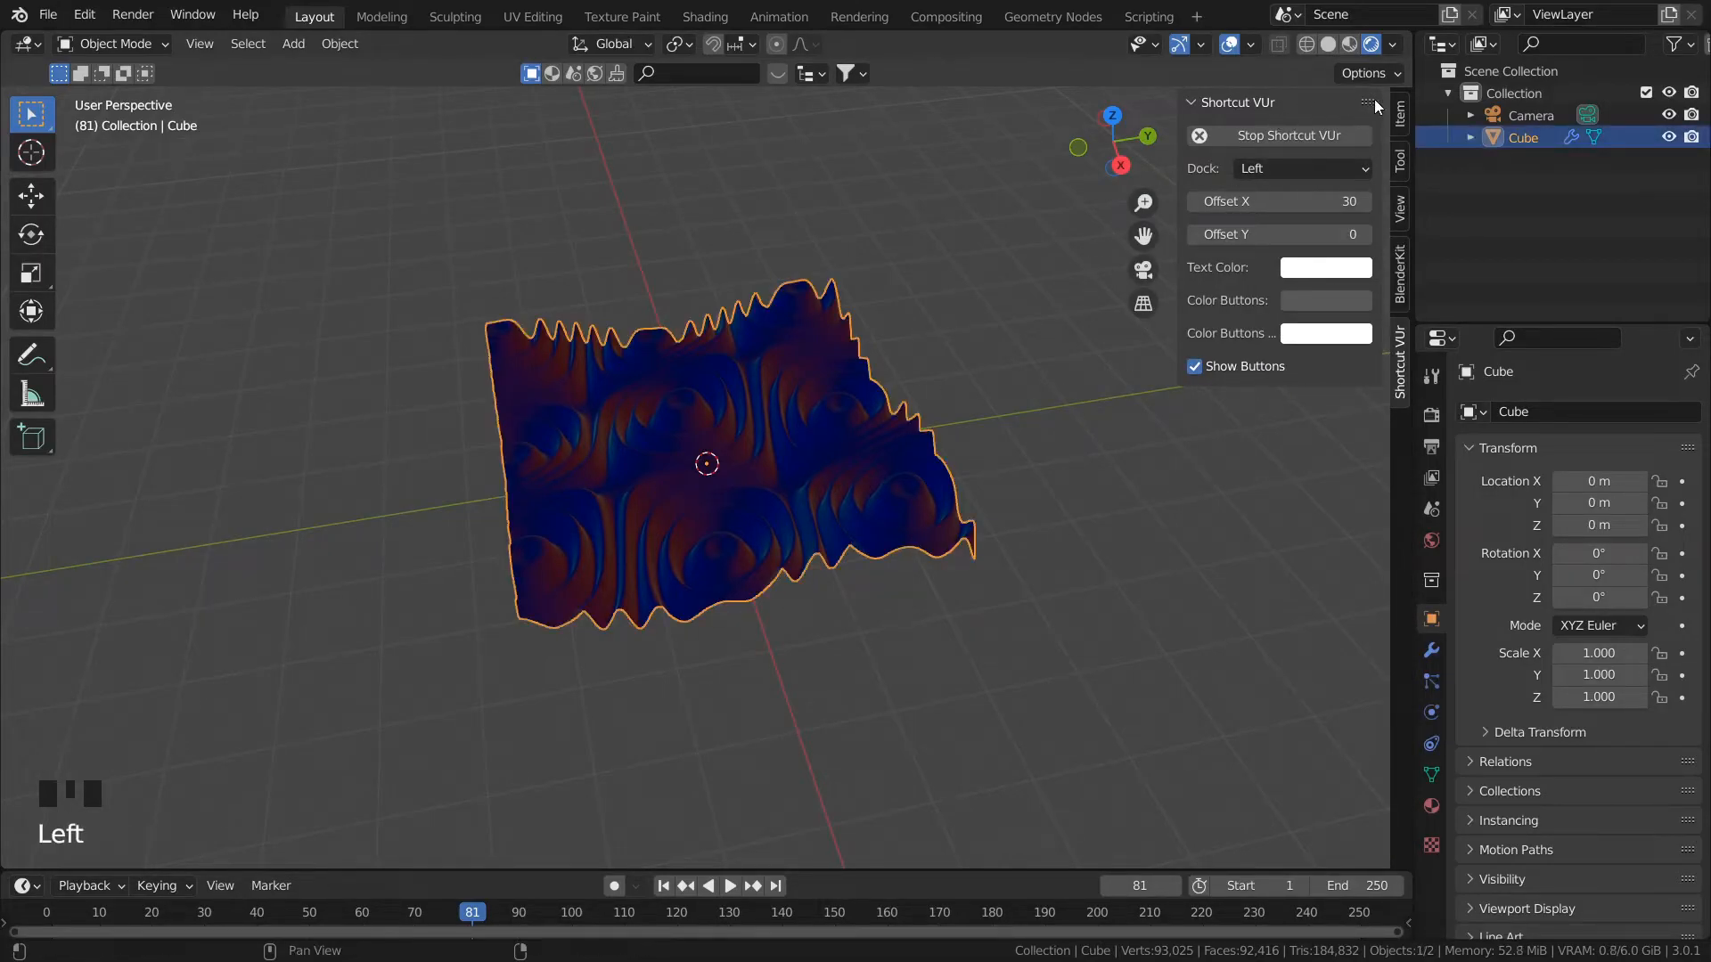
pyautogui.click(1400, 113)
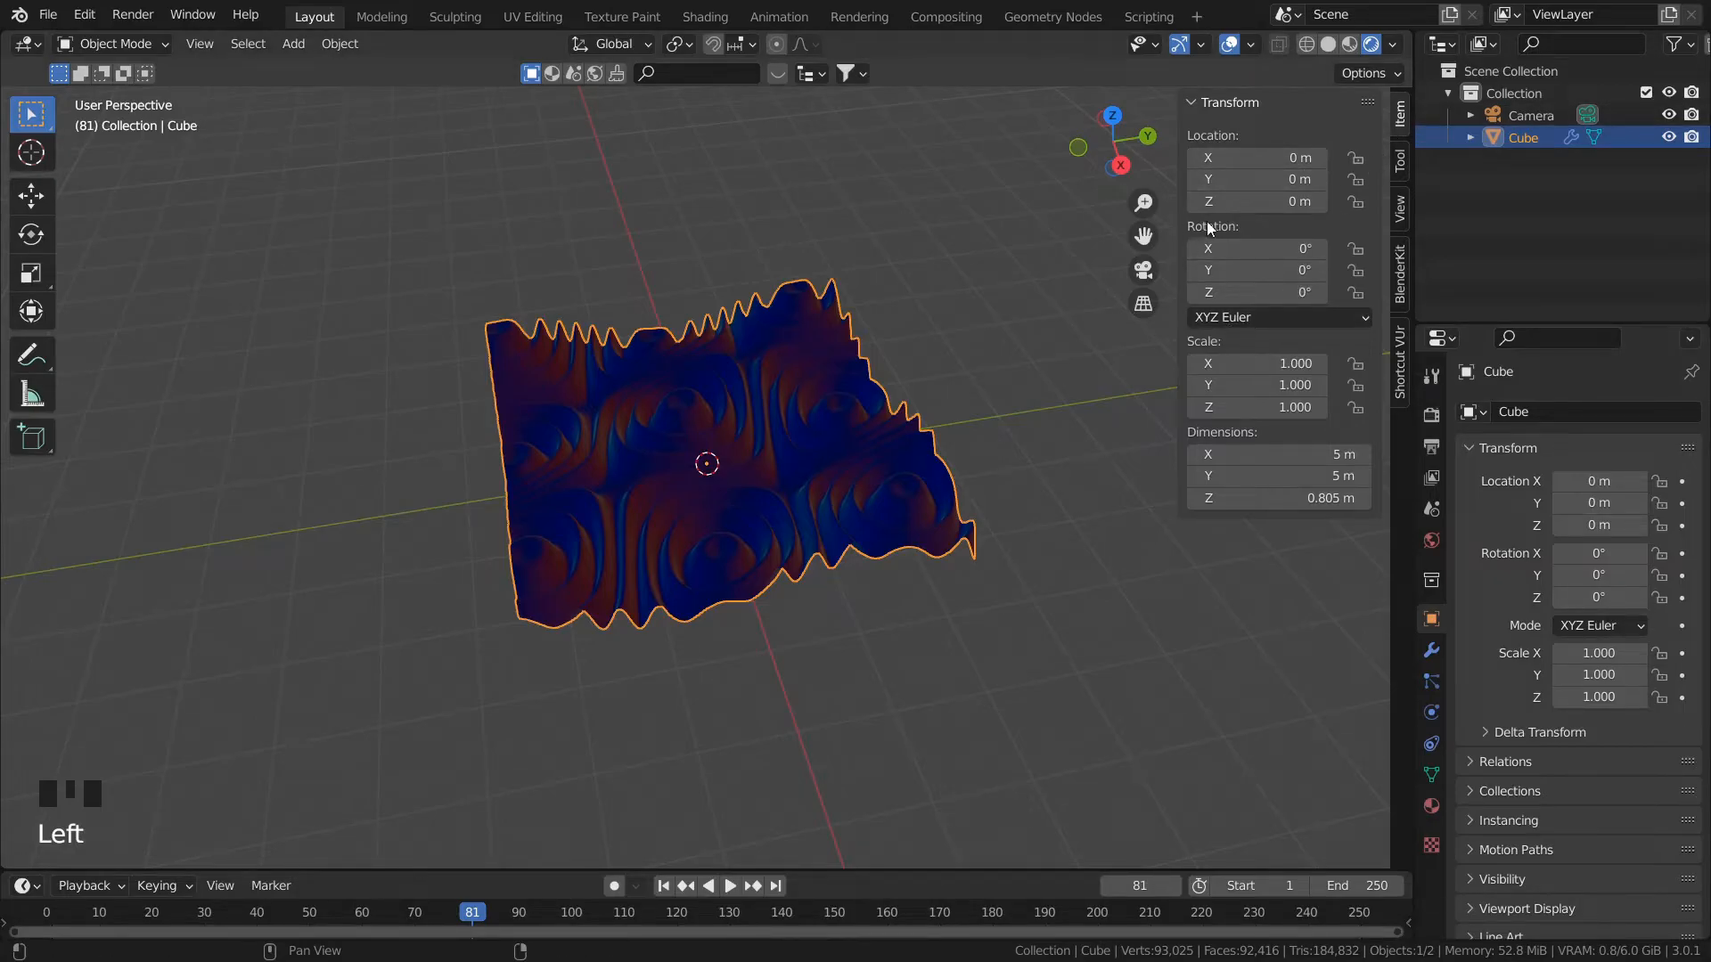
pyautogui.moveTo(1249, 290); pyautogui.dragTo(1252, 291)
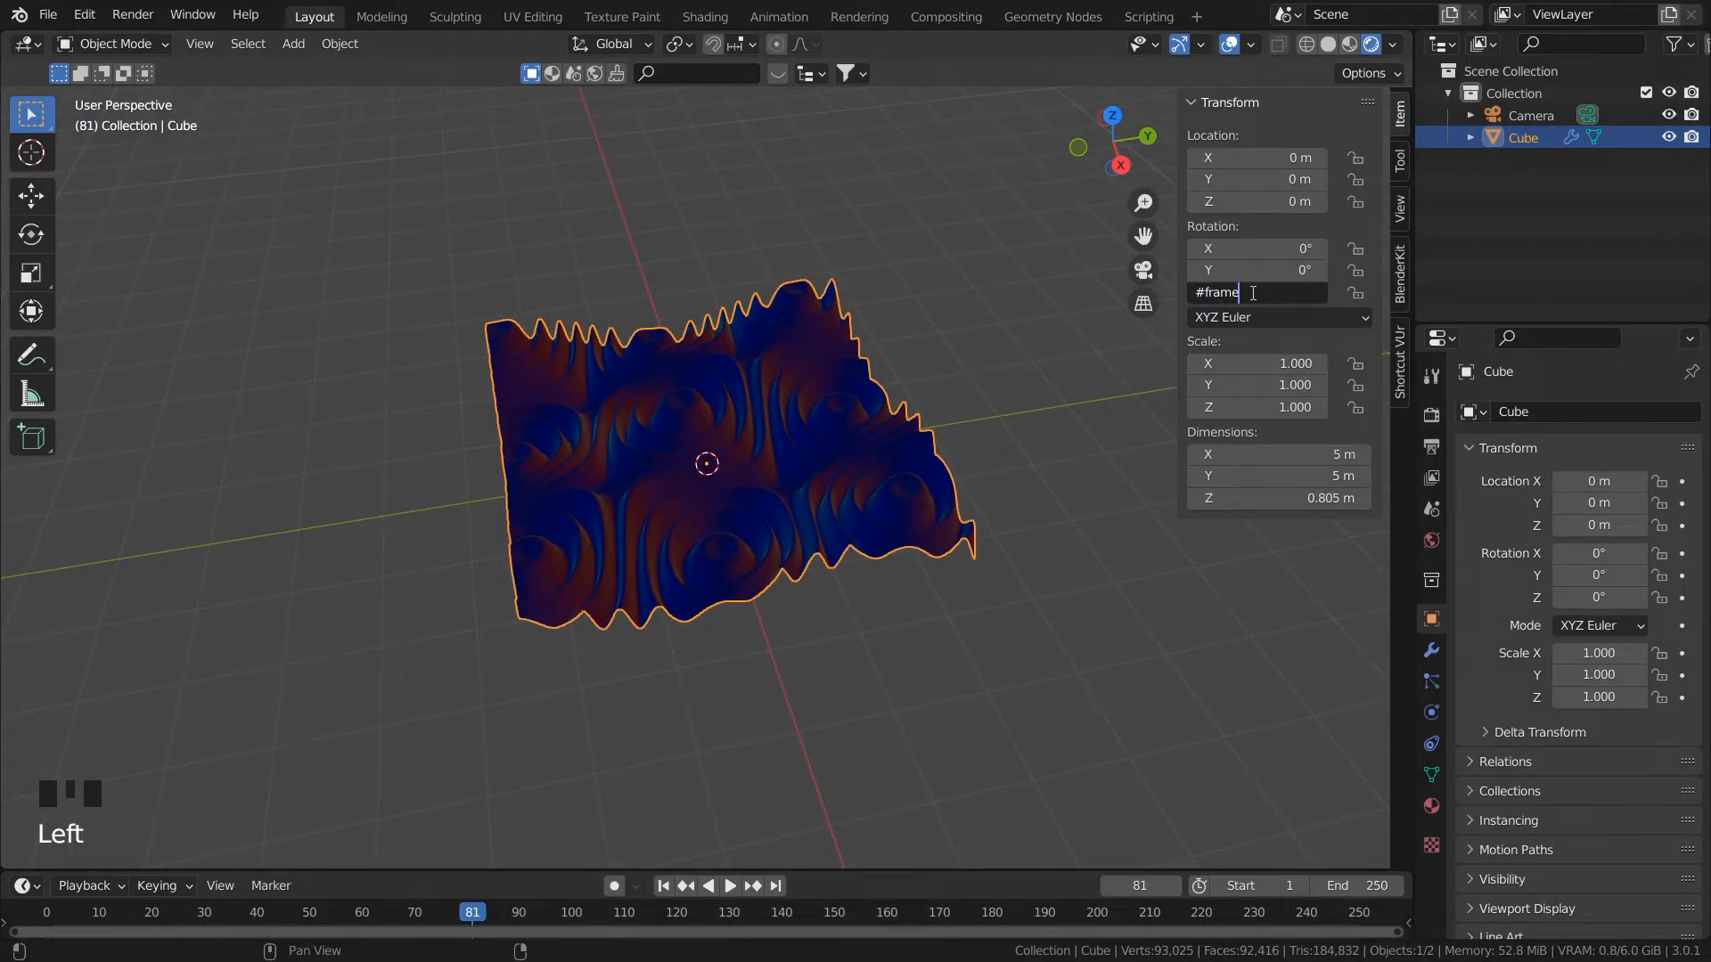
pyautogui.press('Return')
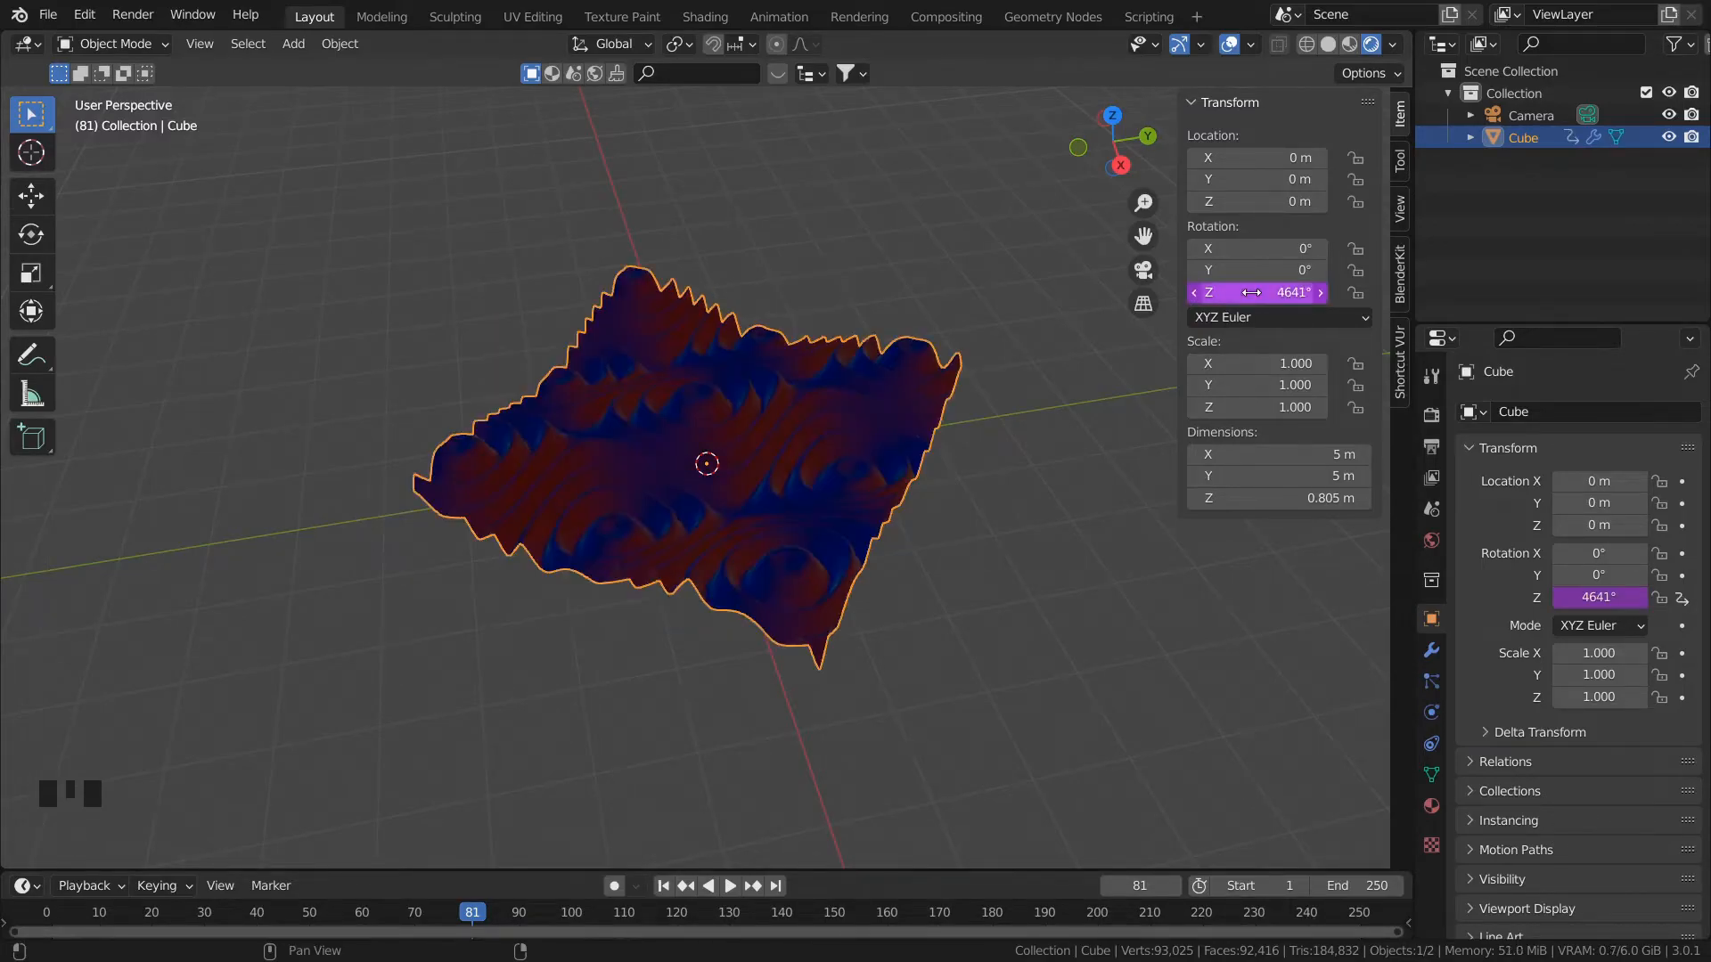
# Step: Deselect the surface, play the rotation from the first frame to check its speed, and rewind to the start
pyautogui.click(980, 532)
pyautogui.hotkey('shift', 'Left')
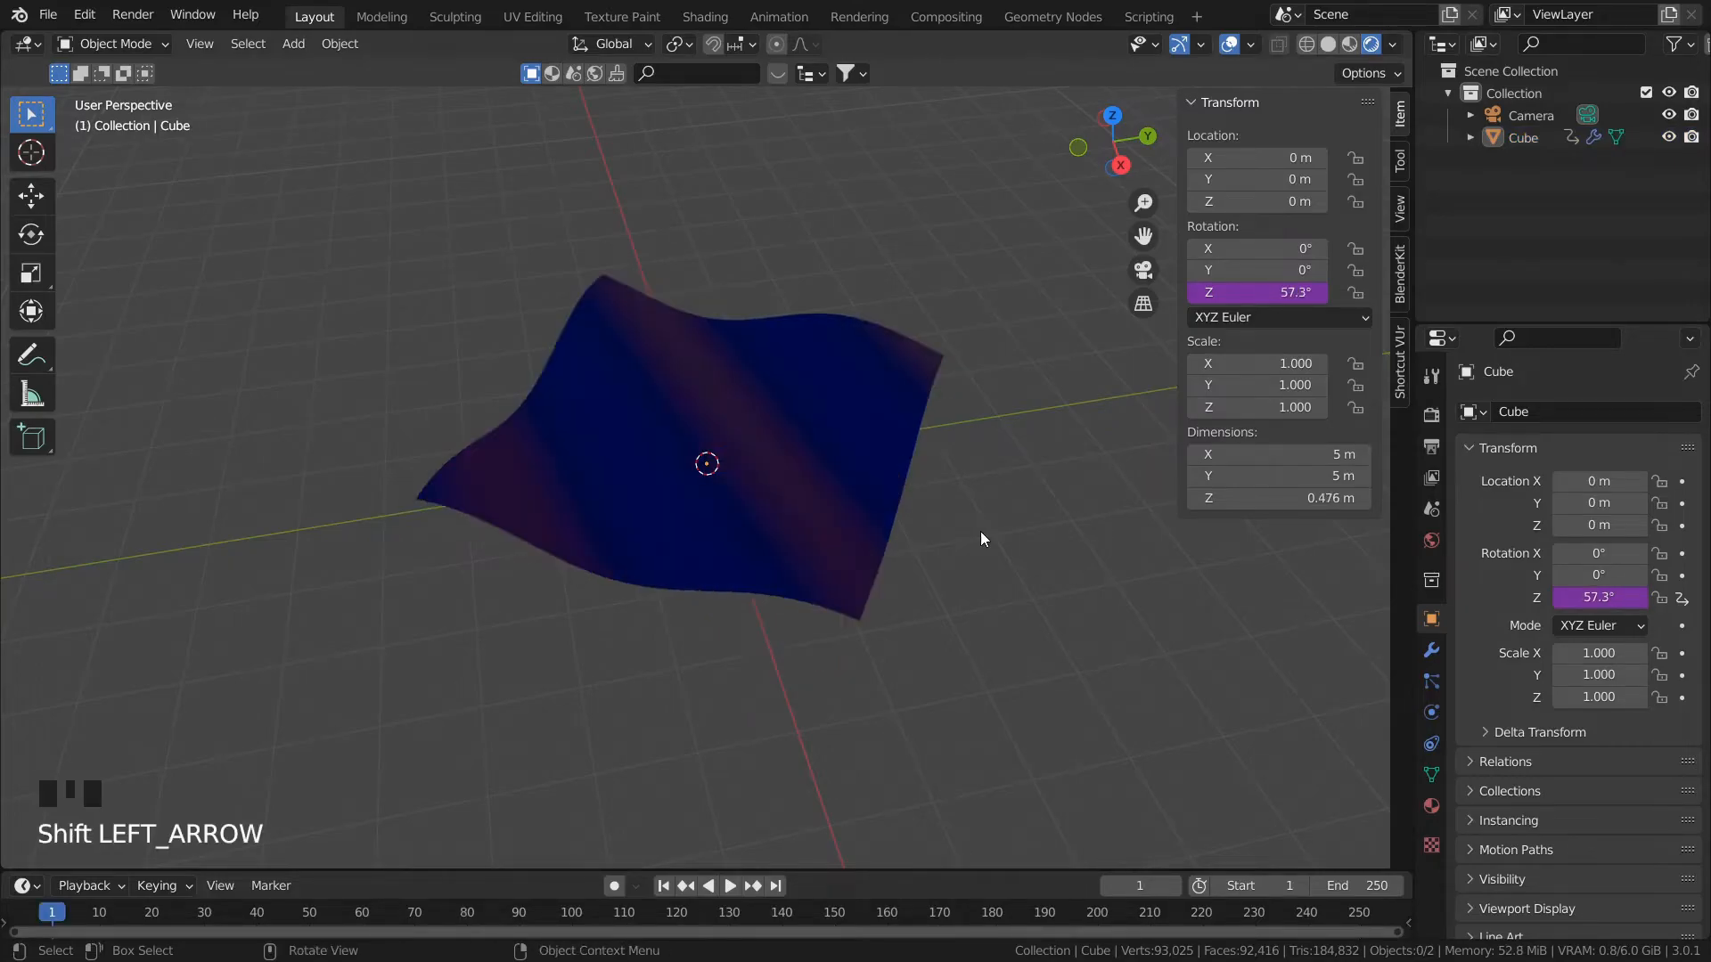
pyautogui.press('space')
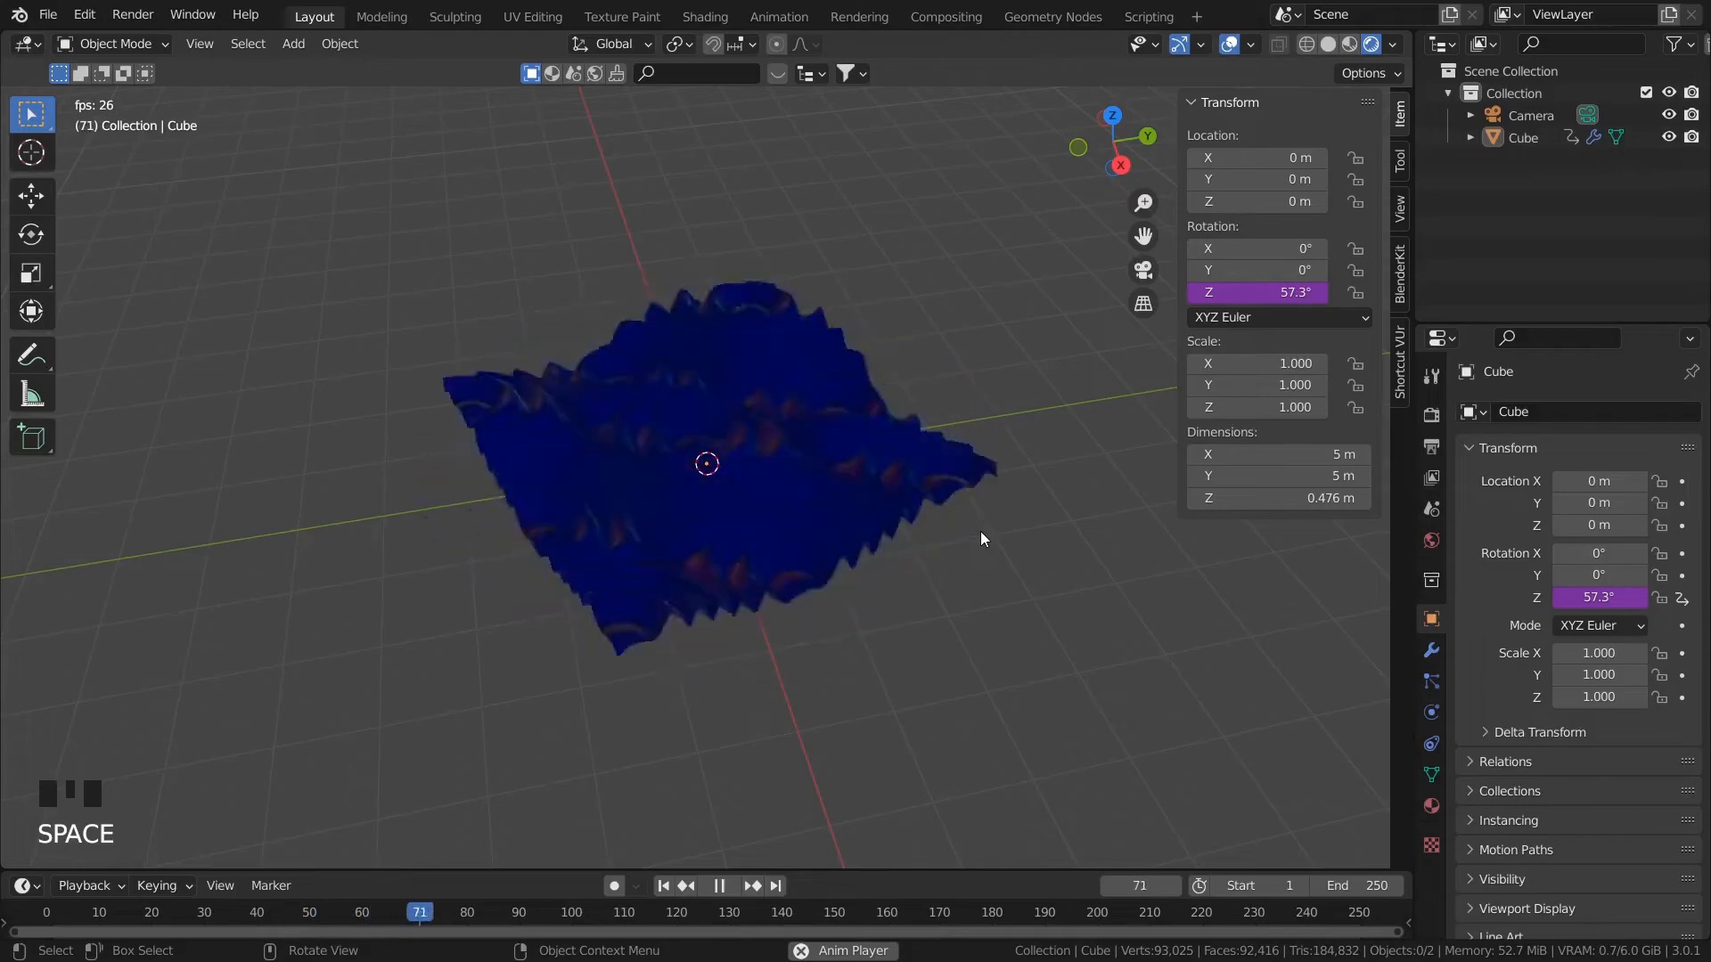
pyautogui.press('space')
pyautogui.hotkey('shift', 'Left')
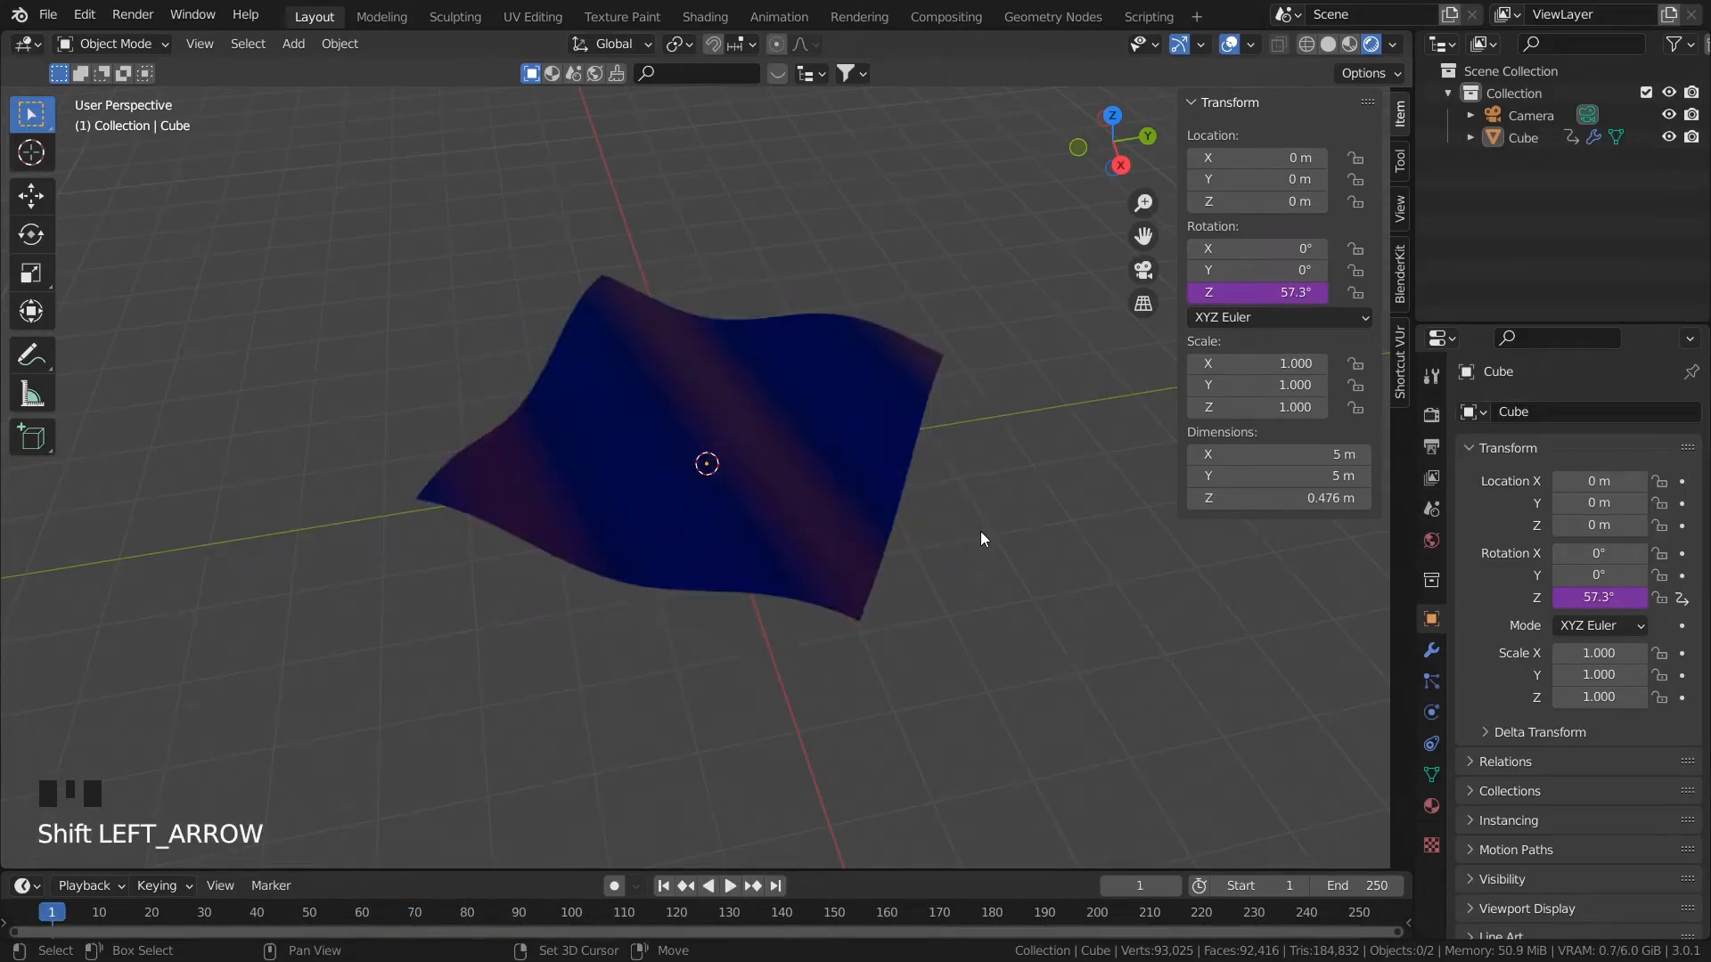
# Step: Change the surface's Z rotation driver expression to frame/100 and preview the slower rotation
pyautogui.doubleClick(1273, 294)
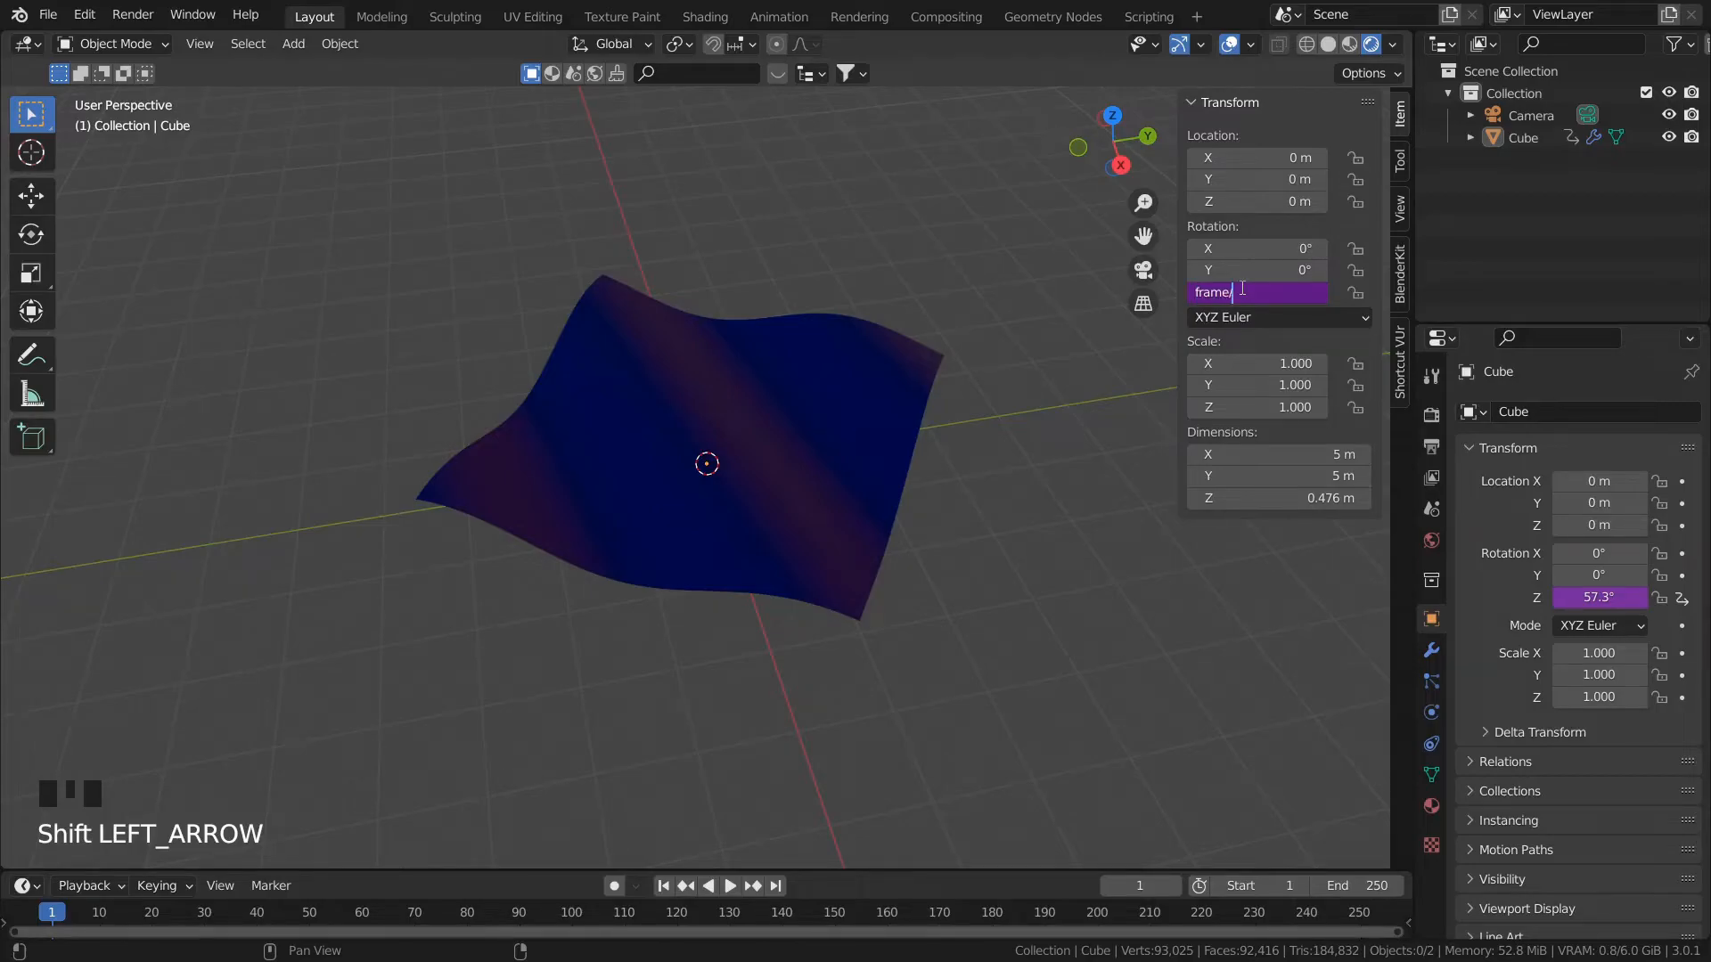
pyautogui.write('/100')
pyautogui.press('Return')
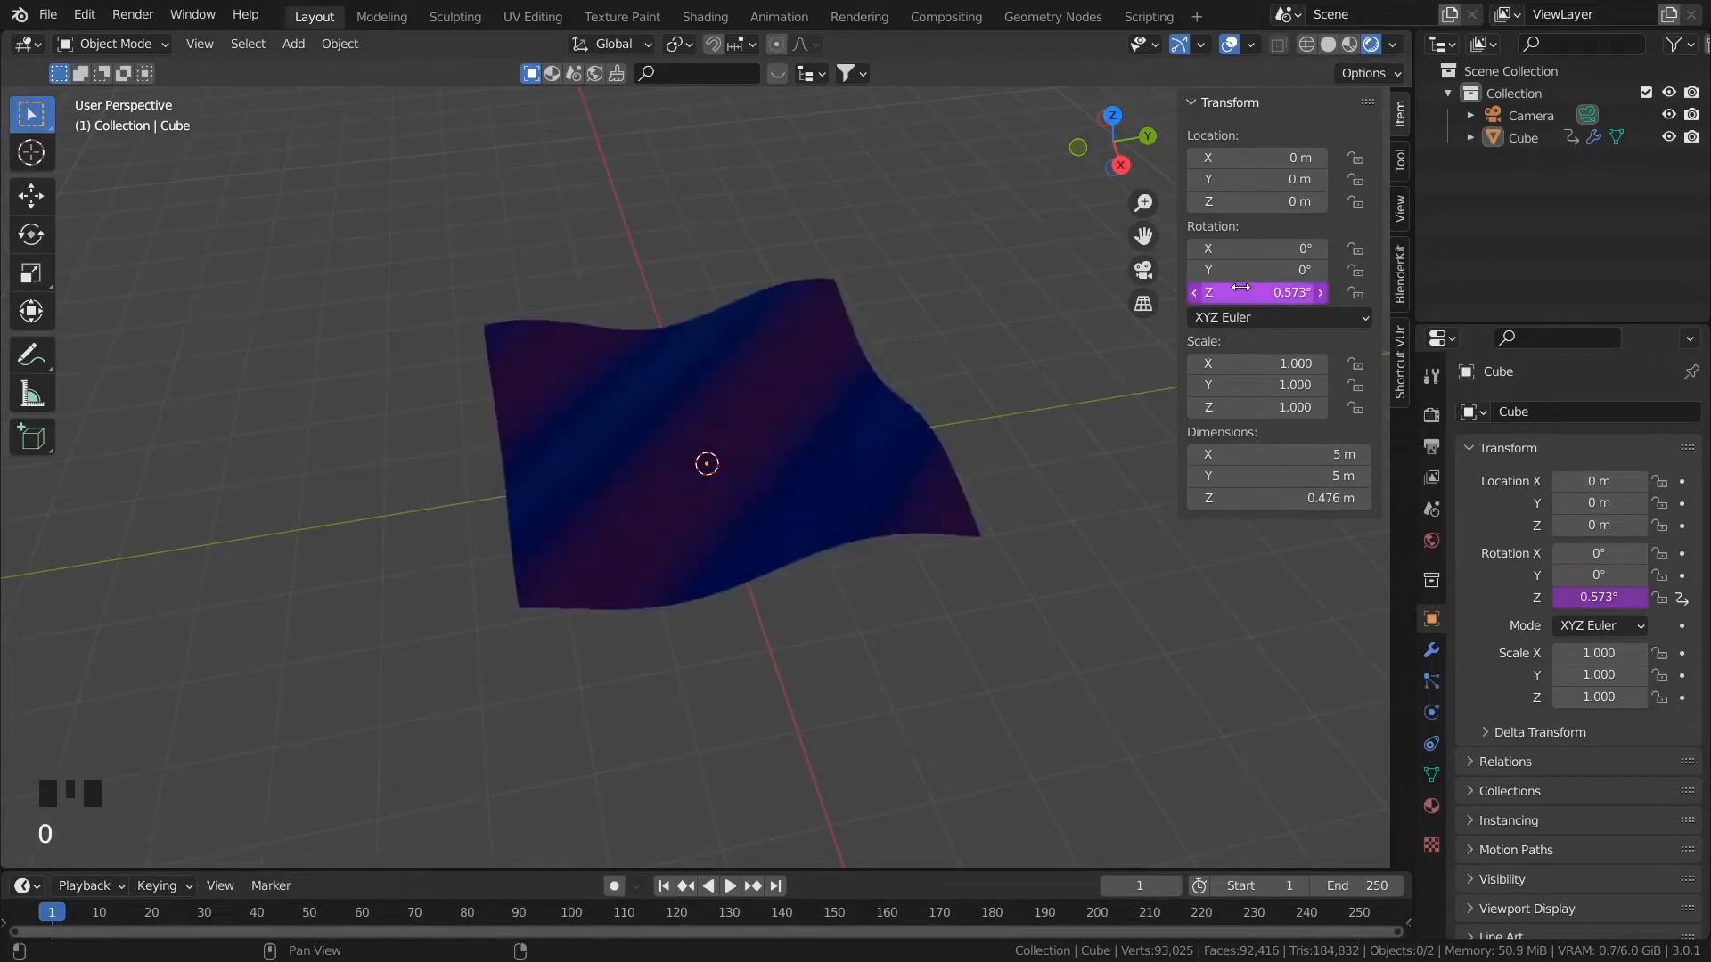
pyautogui.press('space')
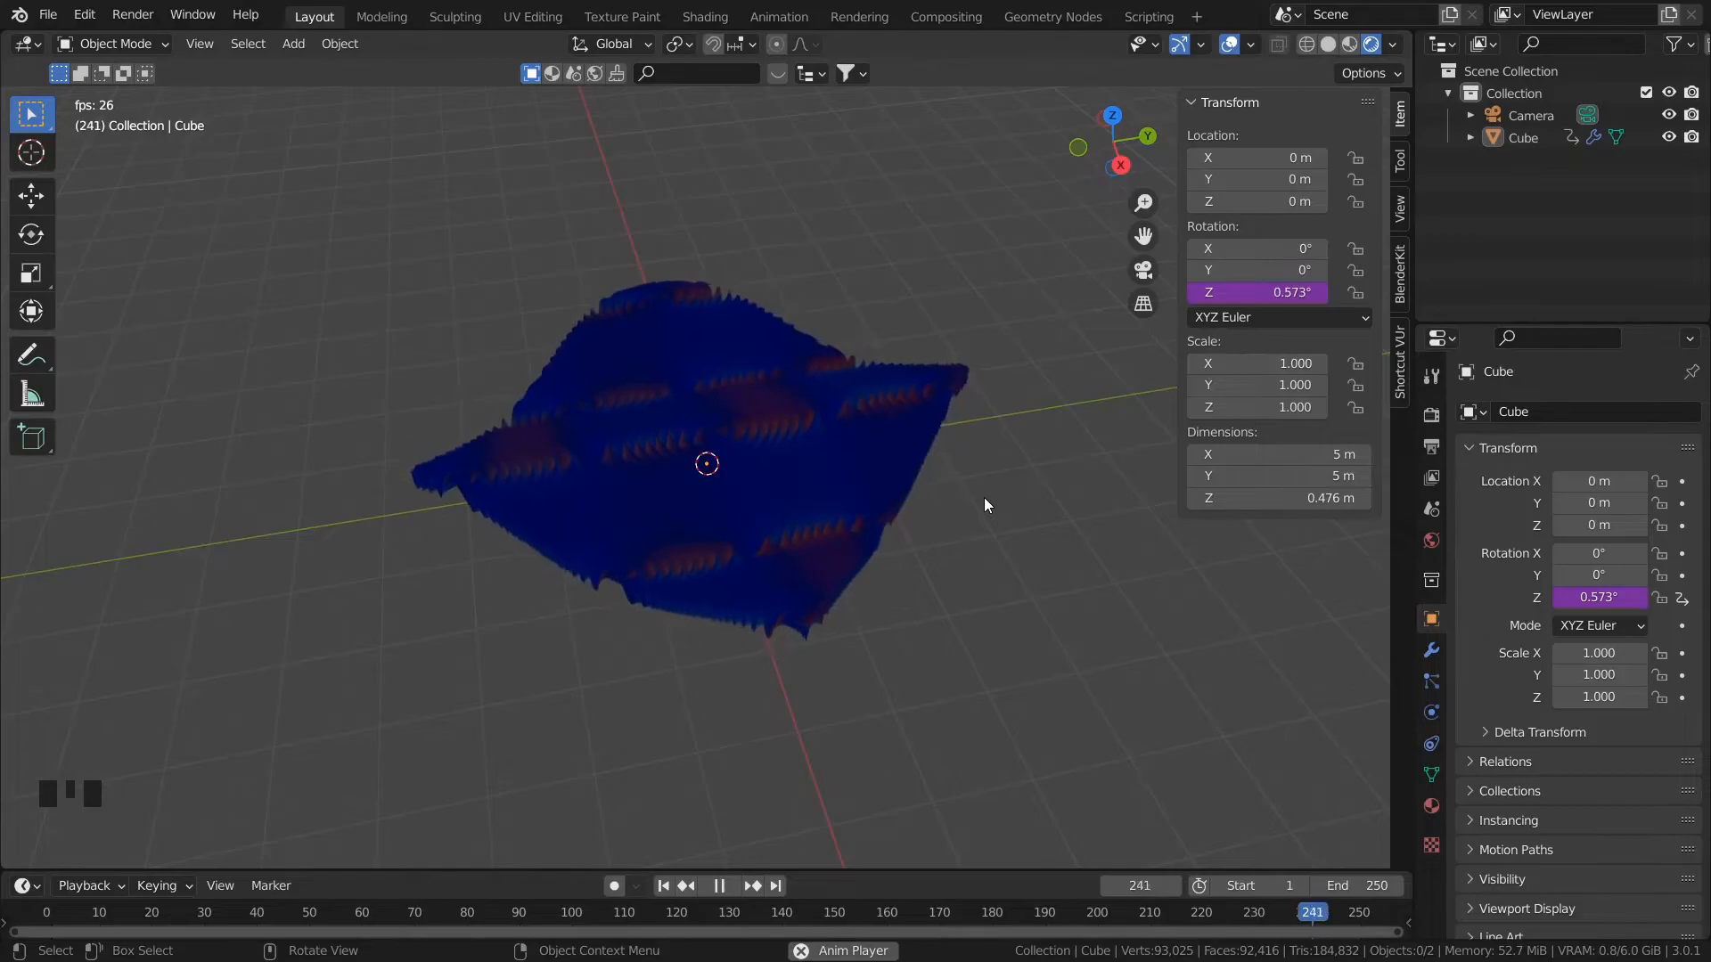
pyautogui.press('space')
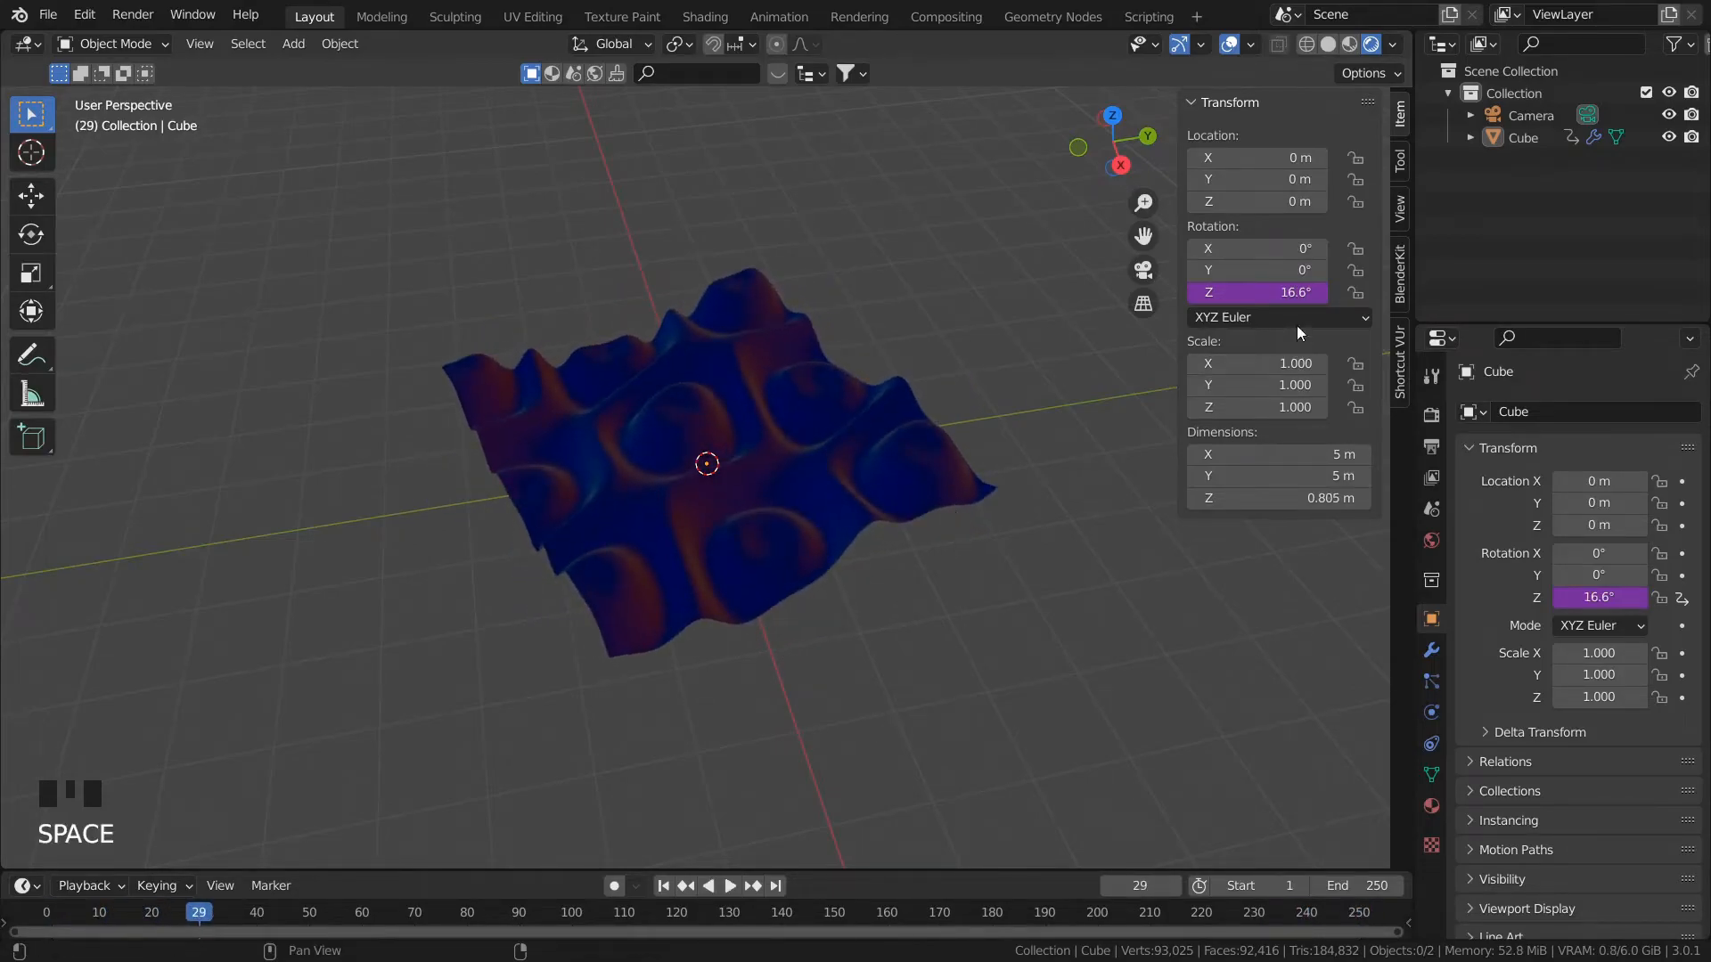
# Step: Speed up the rotation by lowering the divisor in the surface's Z rotation frame expression, and preview the animation
pyautogui.doubleClick(1256, 293)
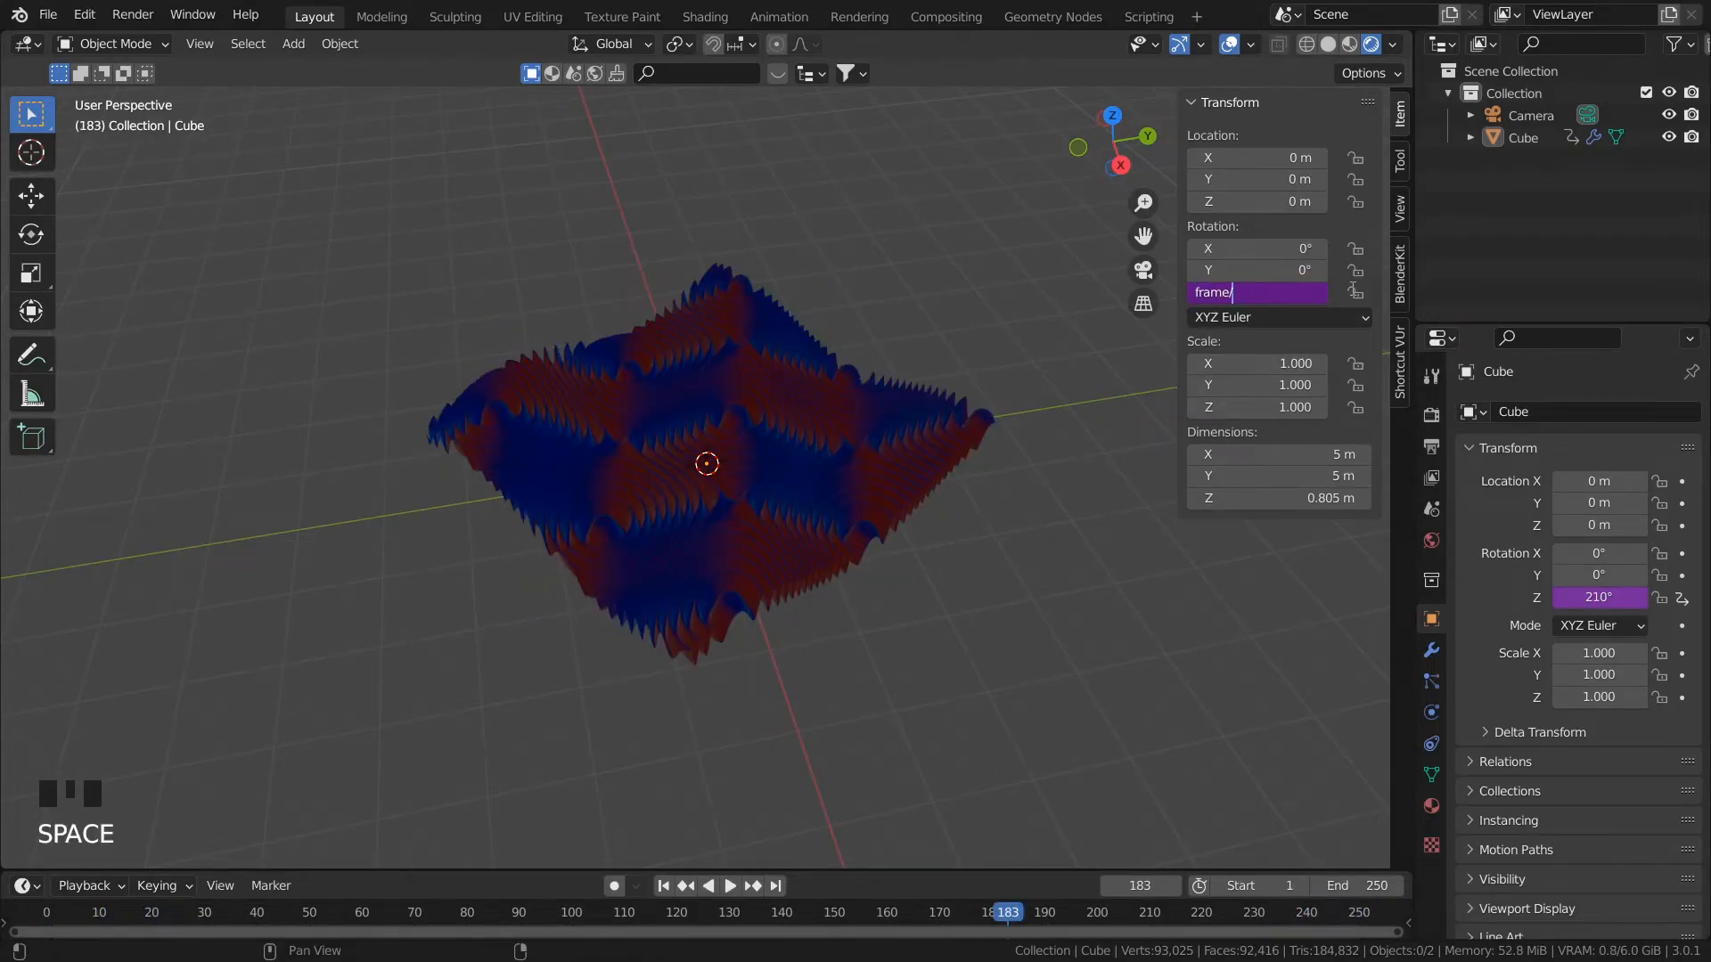
pyautogui.press('Return')
pyautogui.press('space')
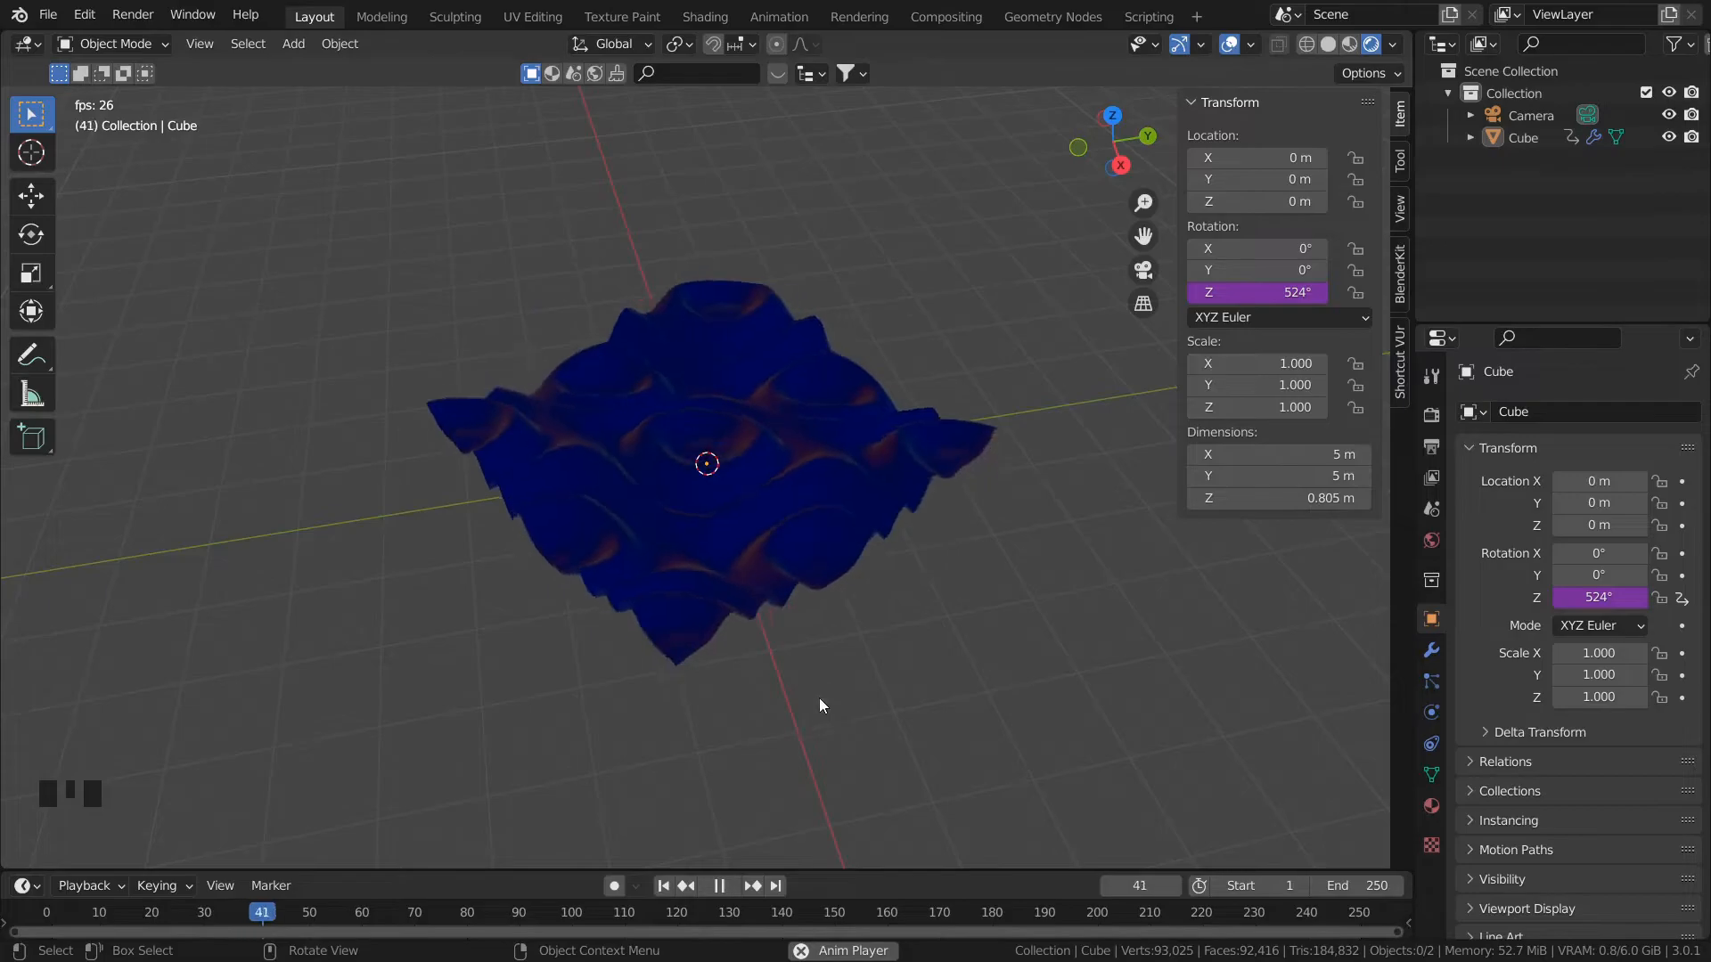
pyautogui.scroll(1, 820, 713)
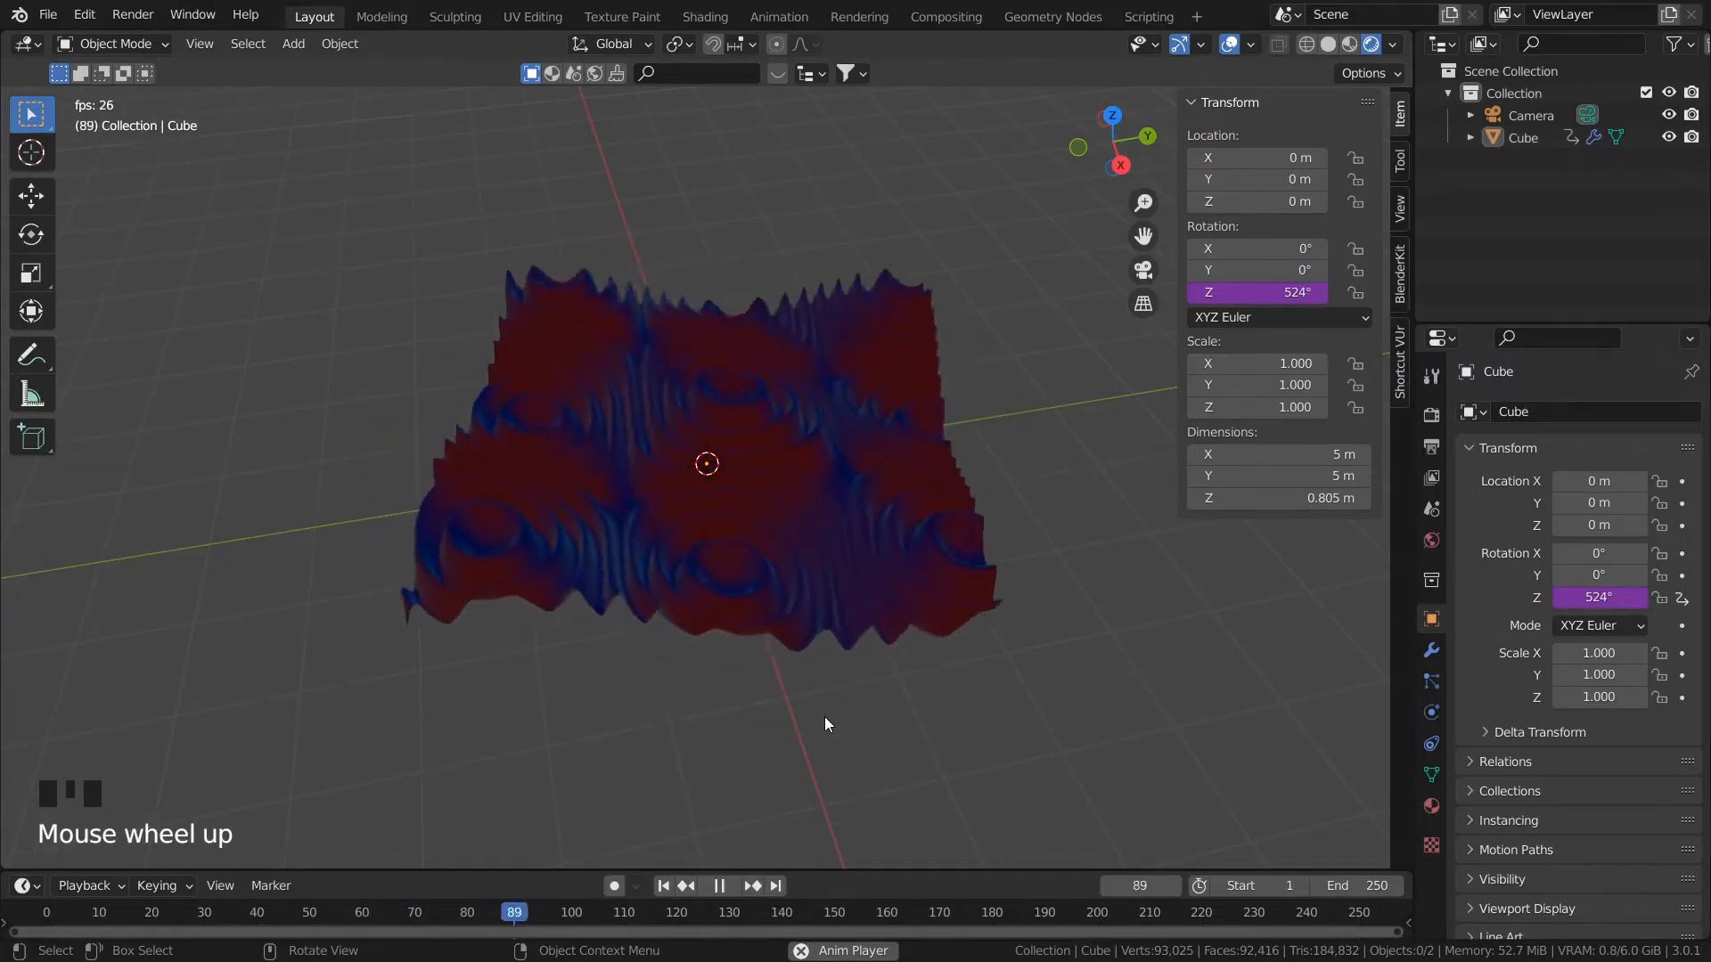
pyautogui.press('space')
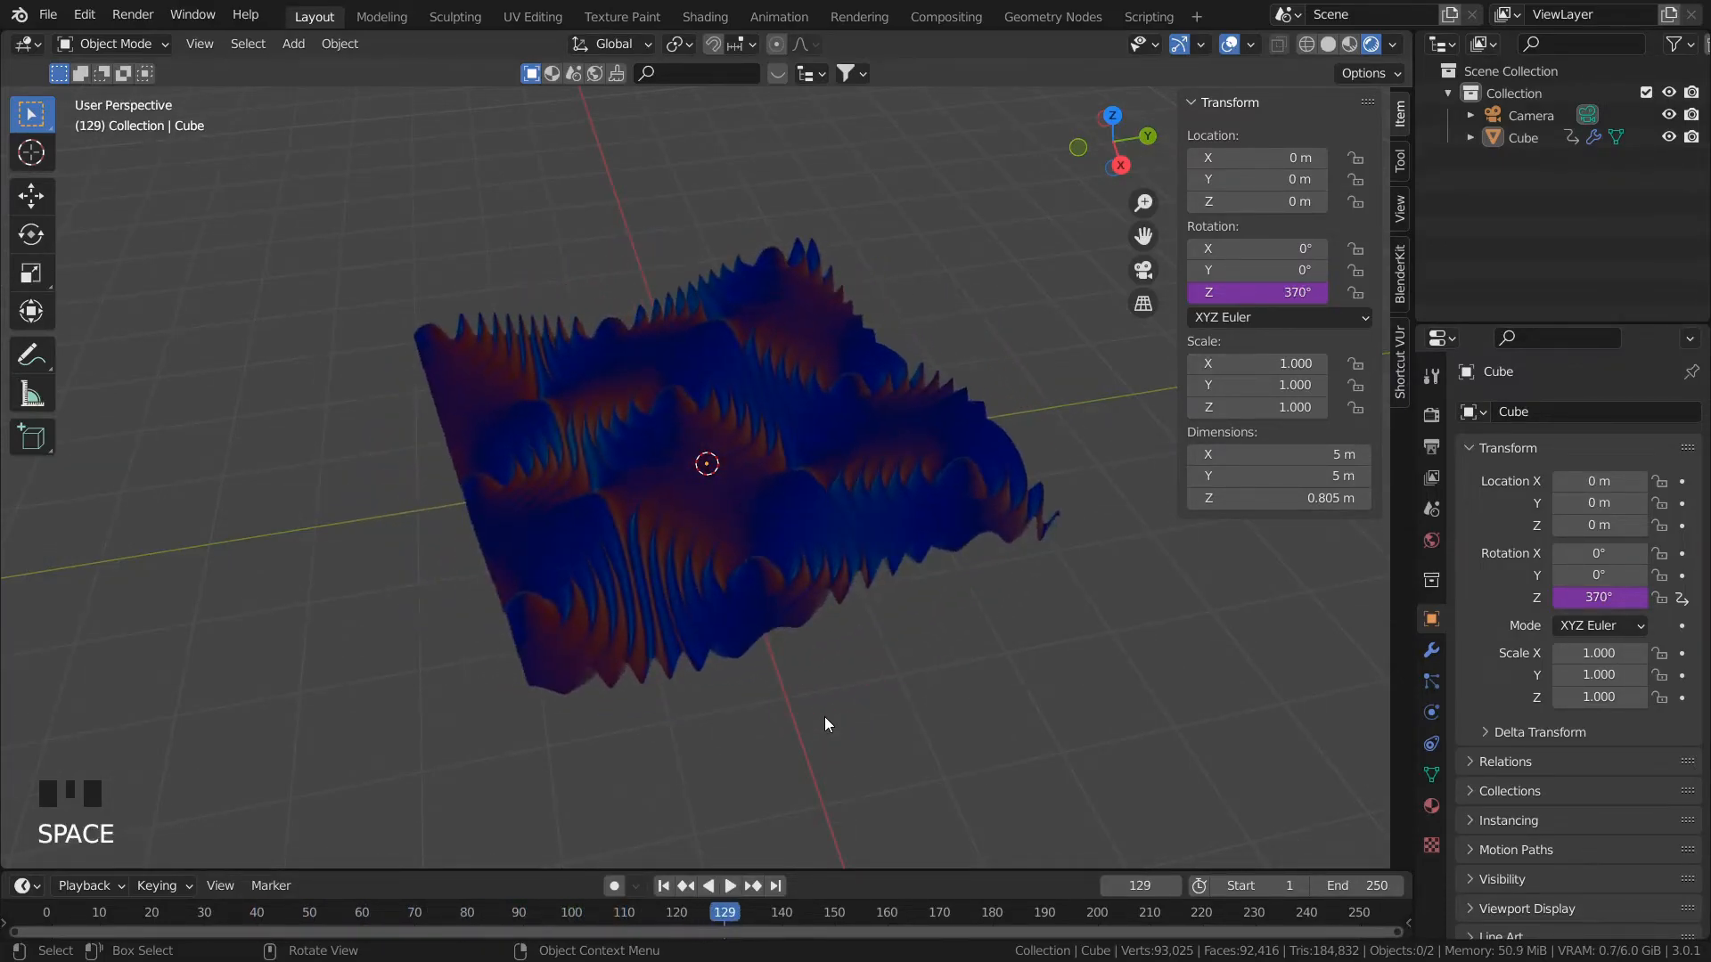
# Step: Return to the first frame and hide the viewport sidebar
pyautogui.hotkey('shift', 'Left')
pyautogui.scroll(1, 769, 398)
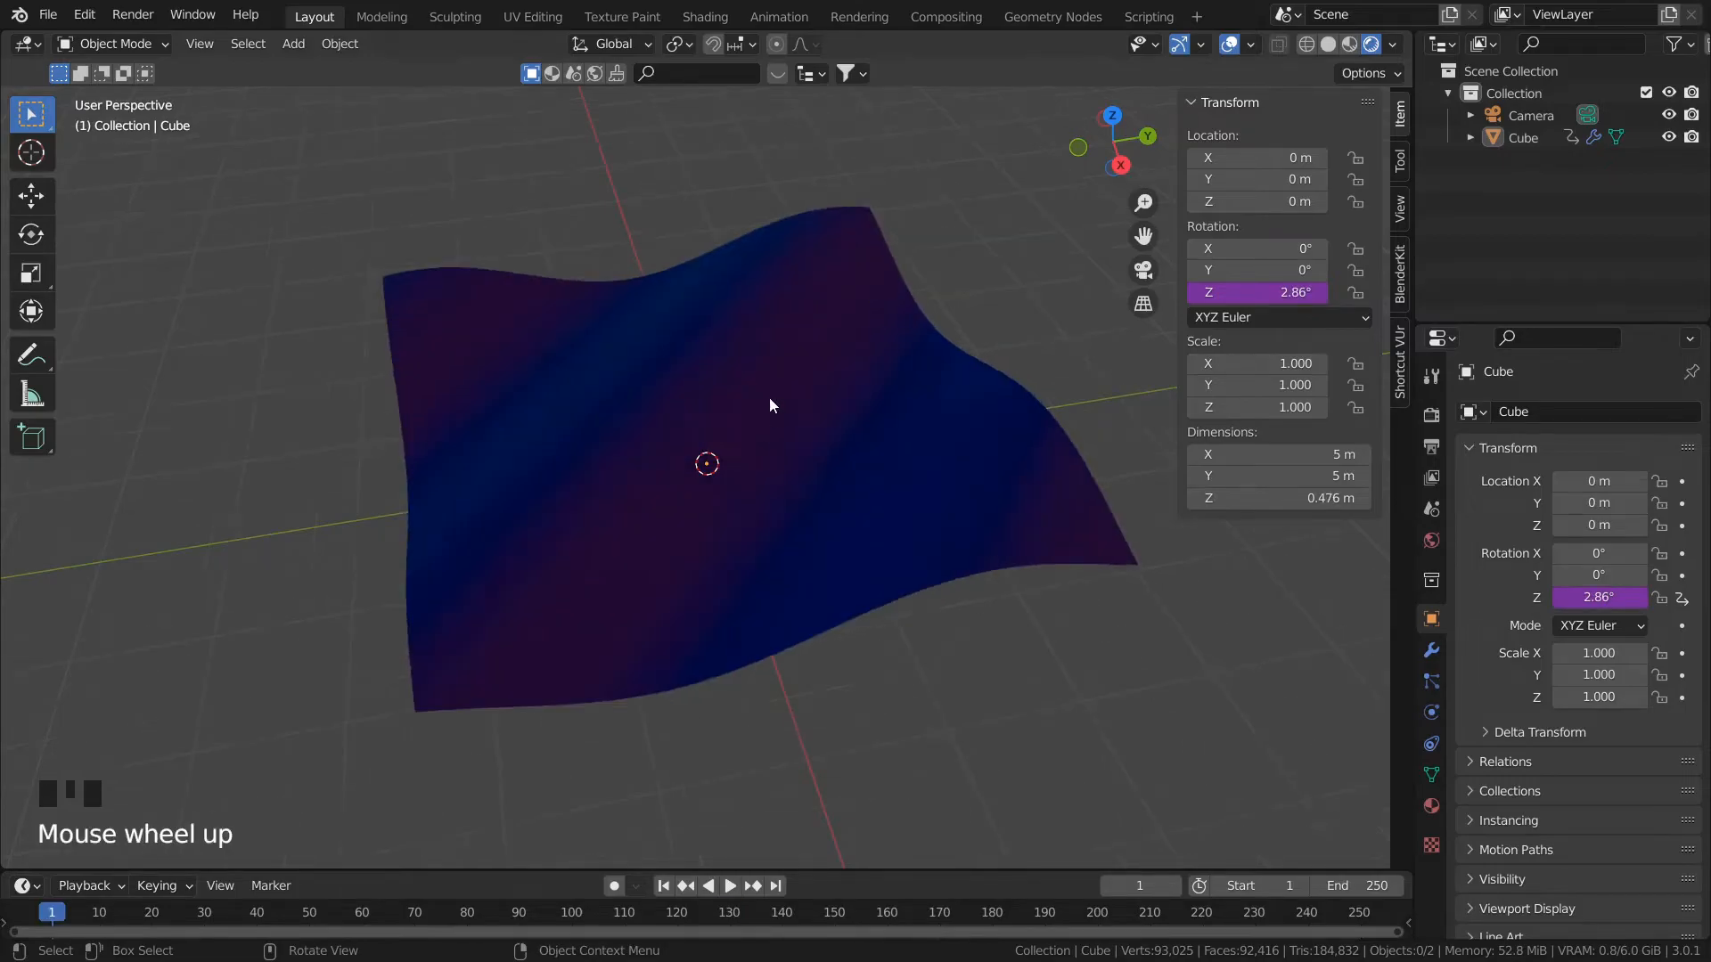
pyautogui.scroll(-2, 857, 605)
pyautogui.press('n')
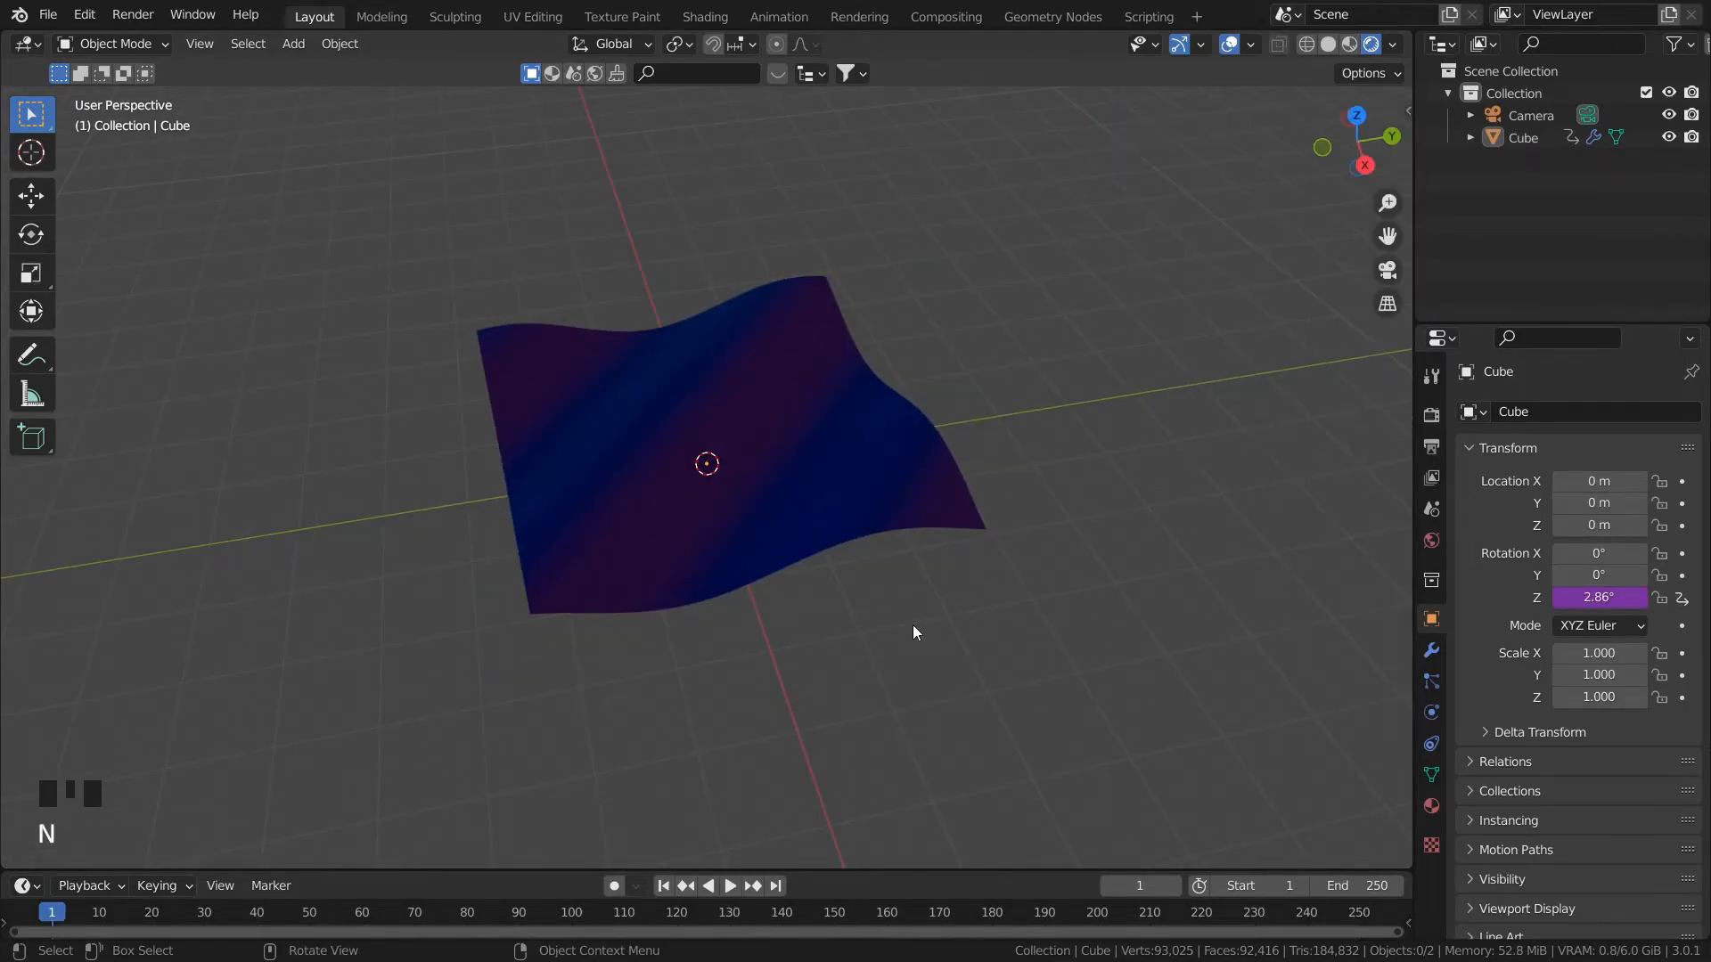
pyautogui.moveTo(912, 628); pyautogui.dragTo(939, 611, button='middle')
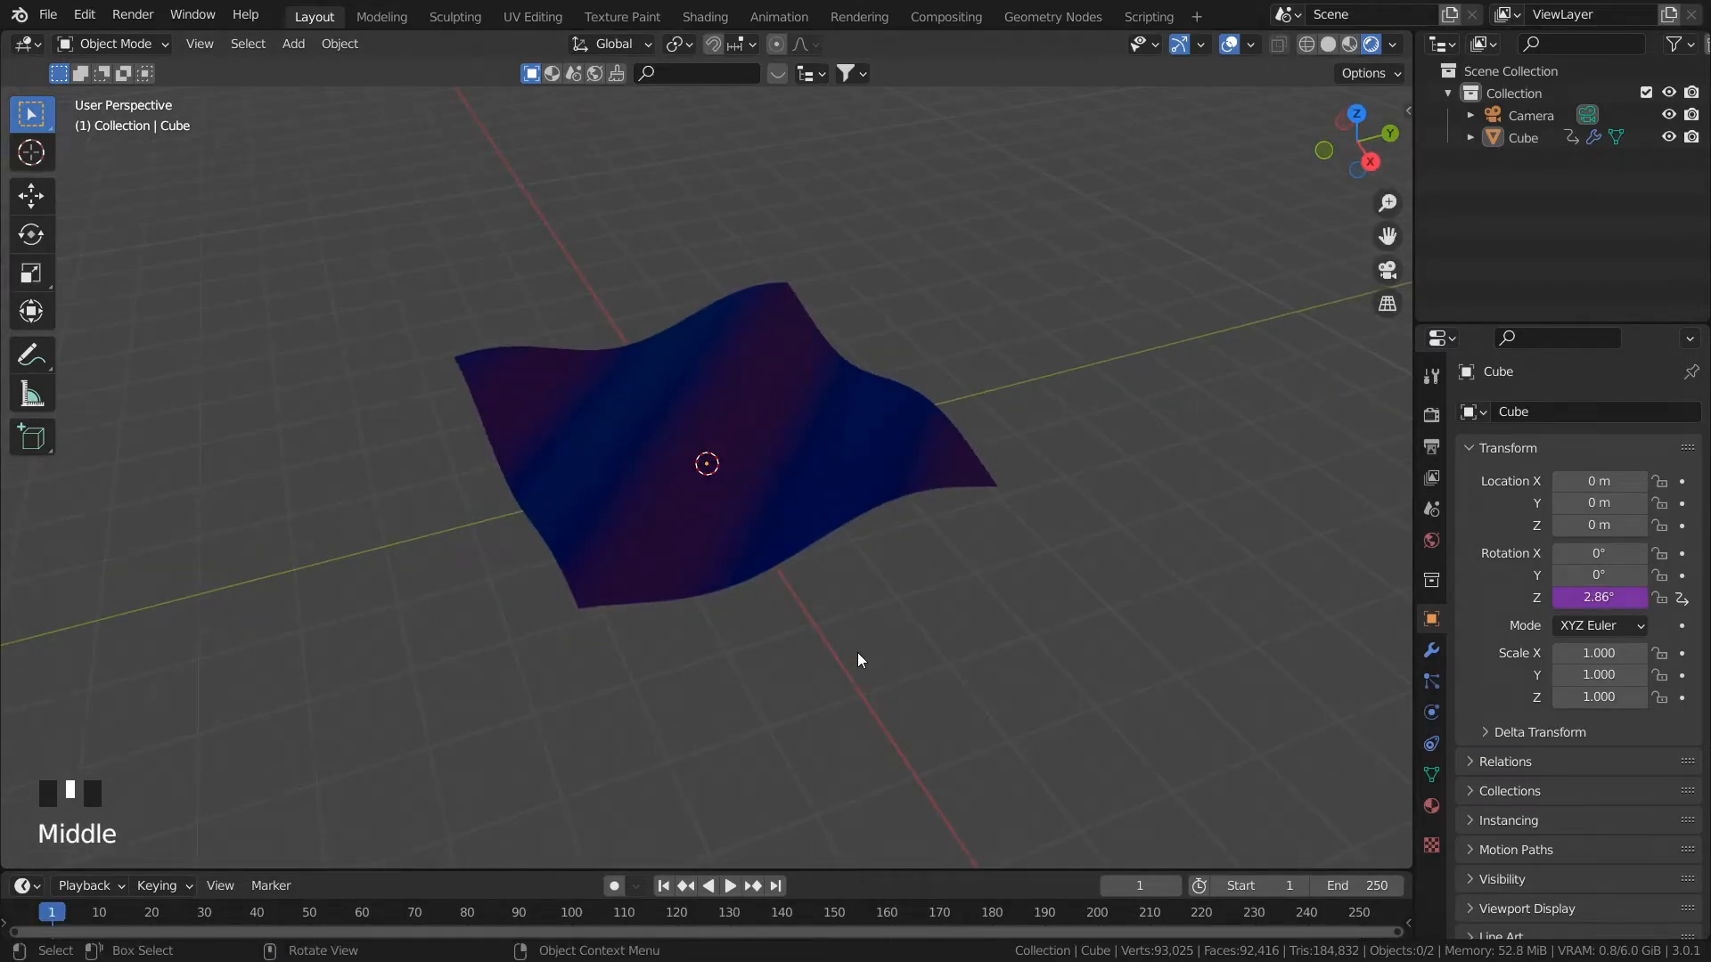
# Step: Add an area light and move it above the surface, to about X -1.13 m, Y 2.65 m, Z 2.62 m
pyautogui.hotkey('shift', 'a')
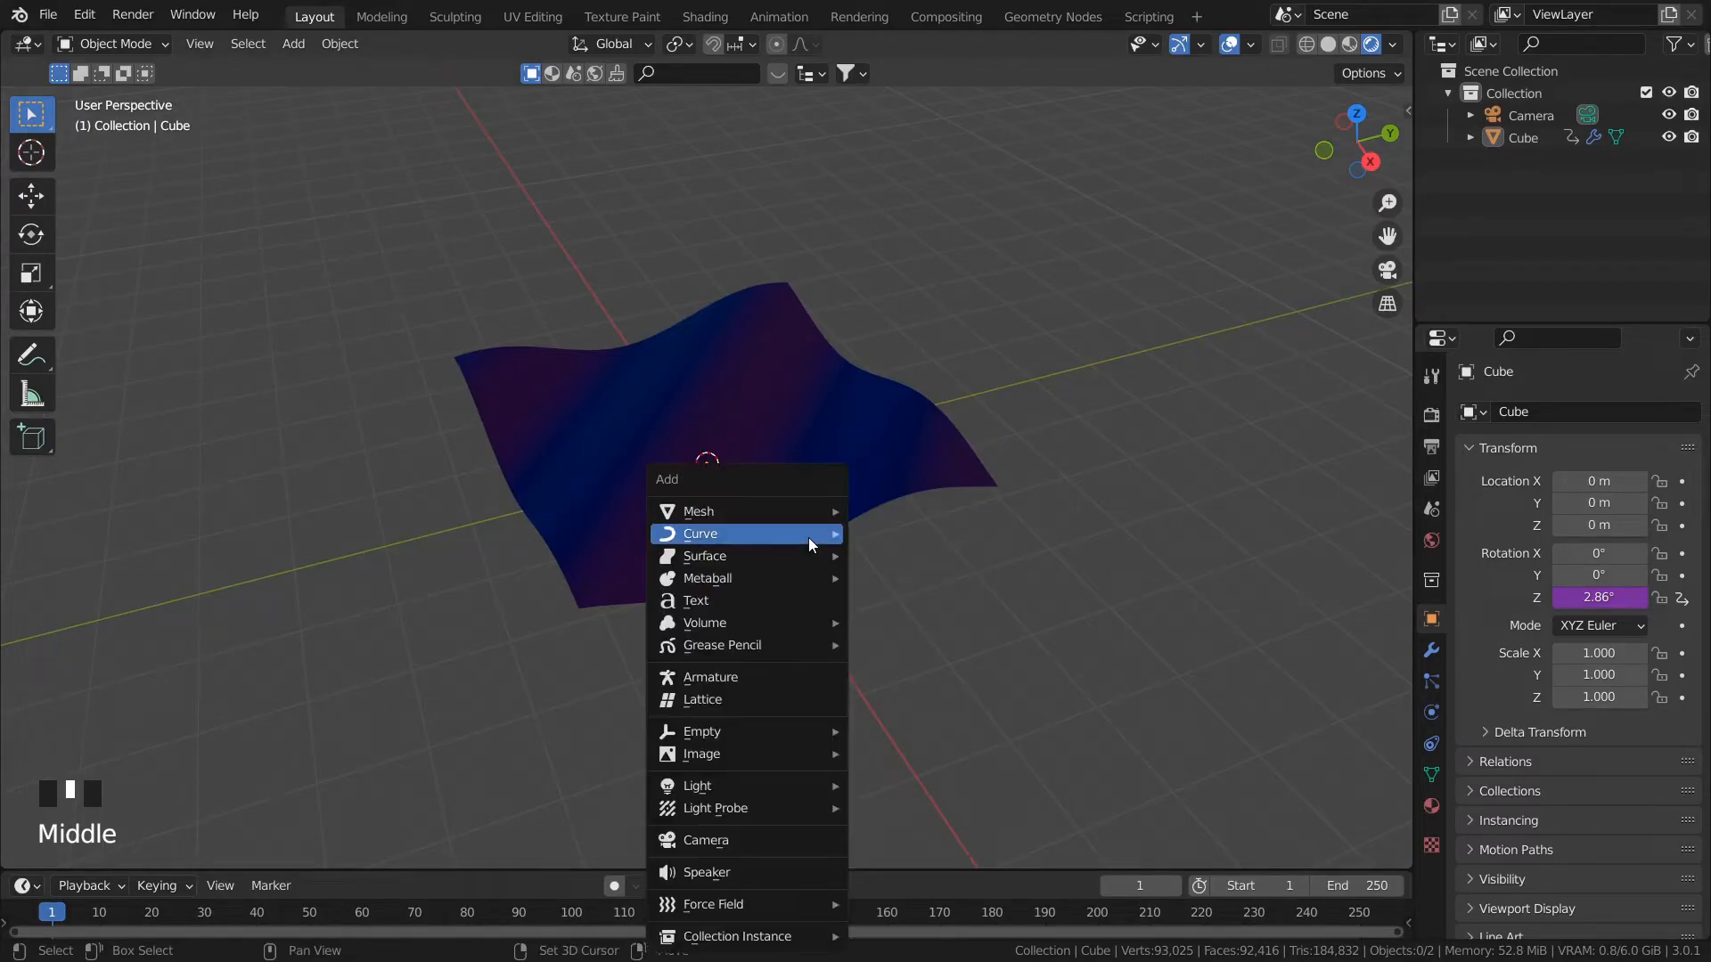
pyautogui.moveTo(762, 788)
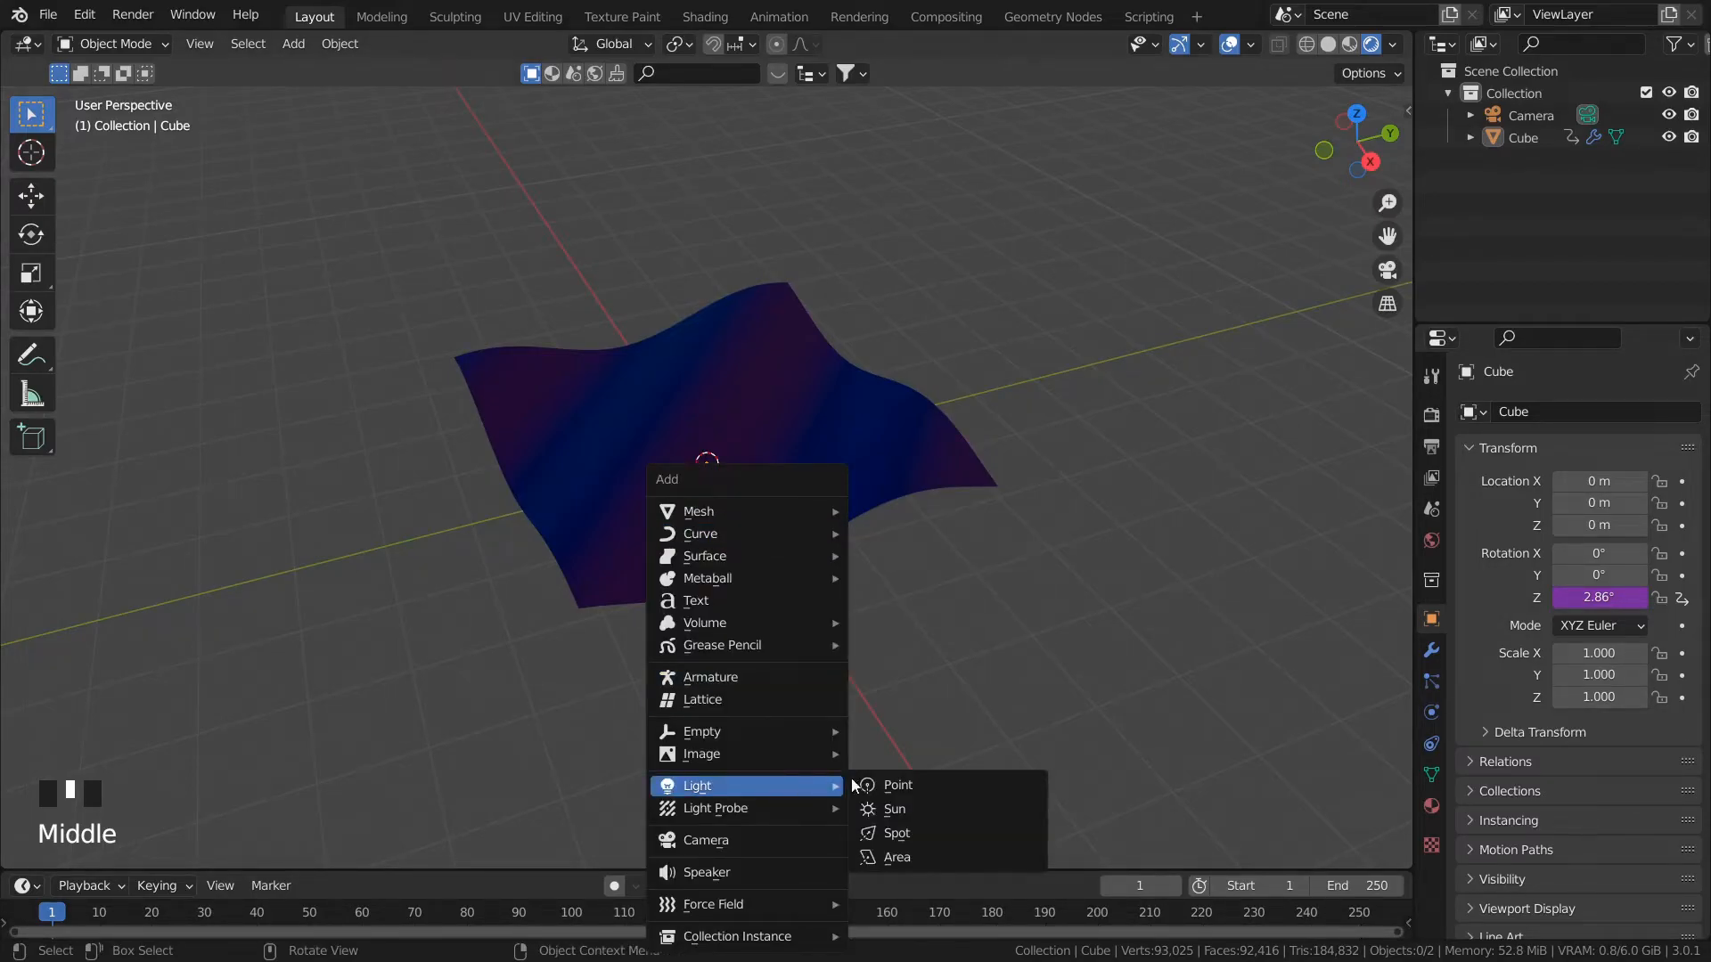
pyautogui.click(906, 859)
pyautogui.press('g')
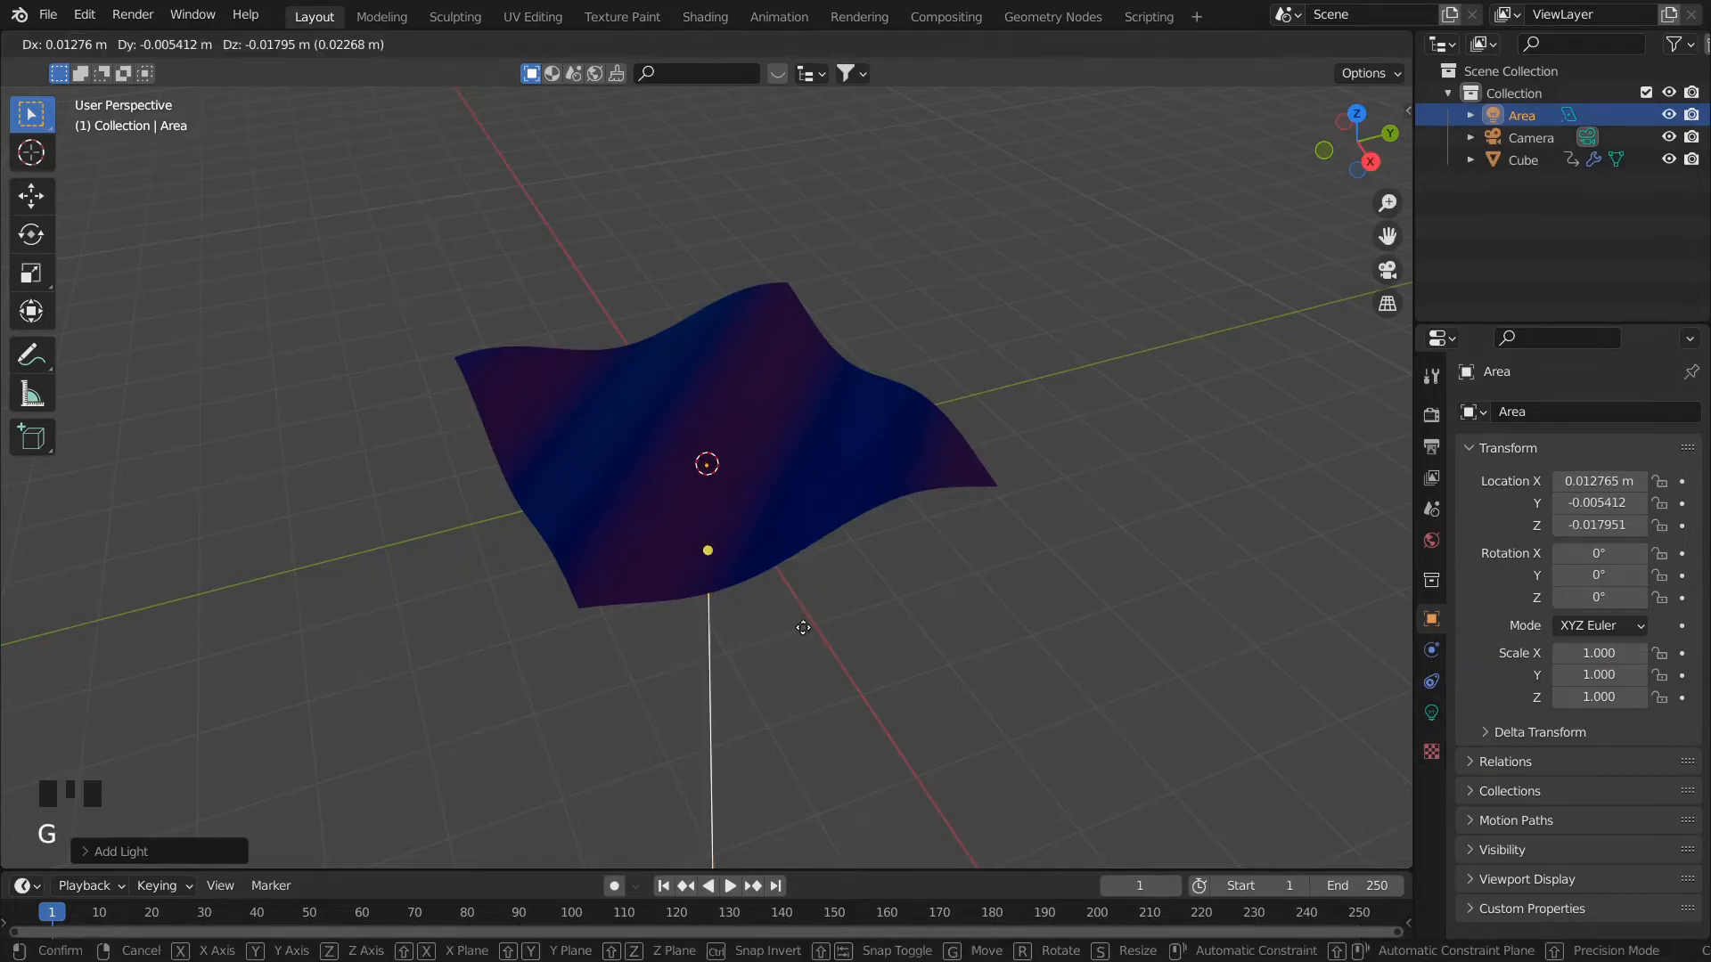
pyautogui.click(954, 363)
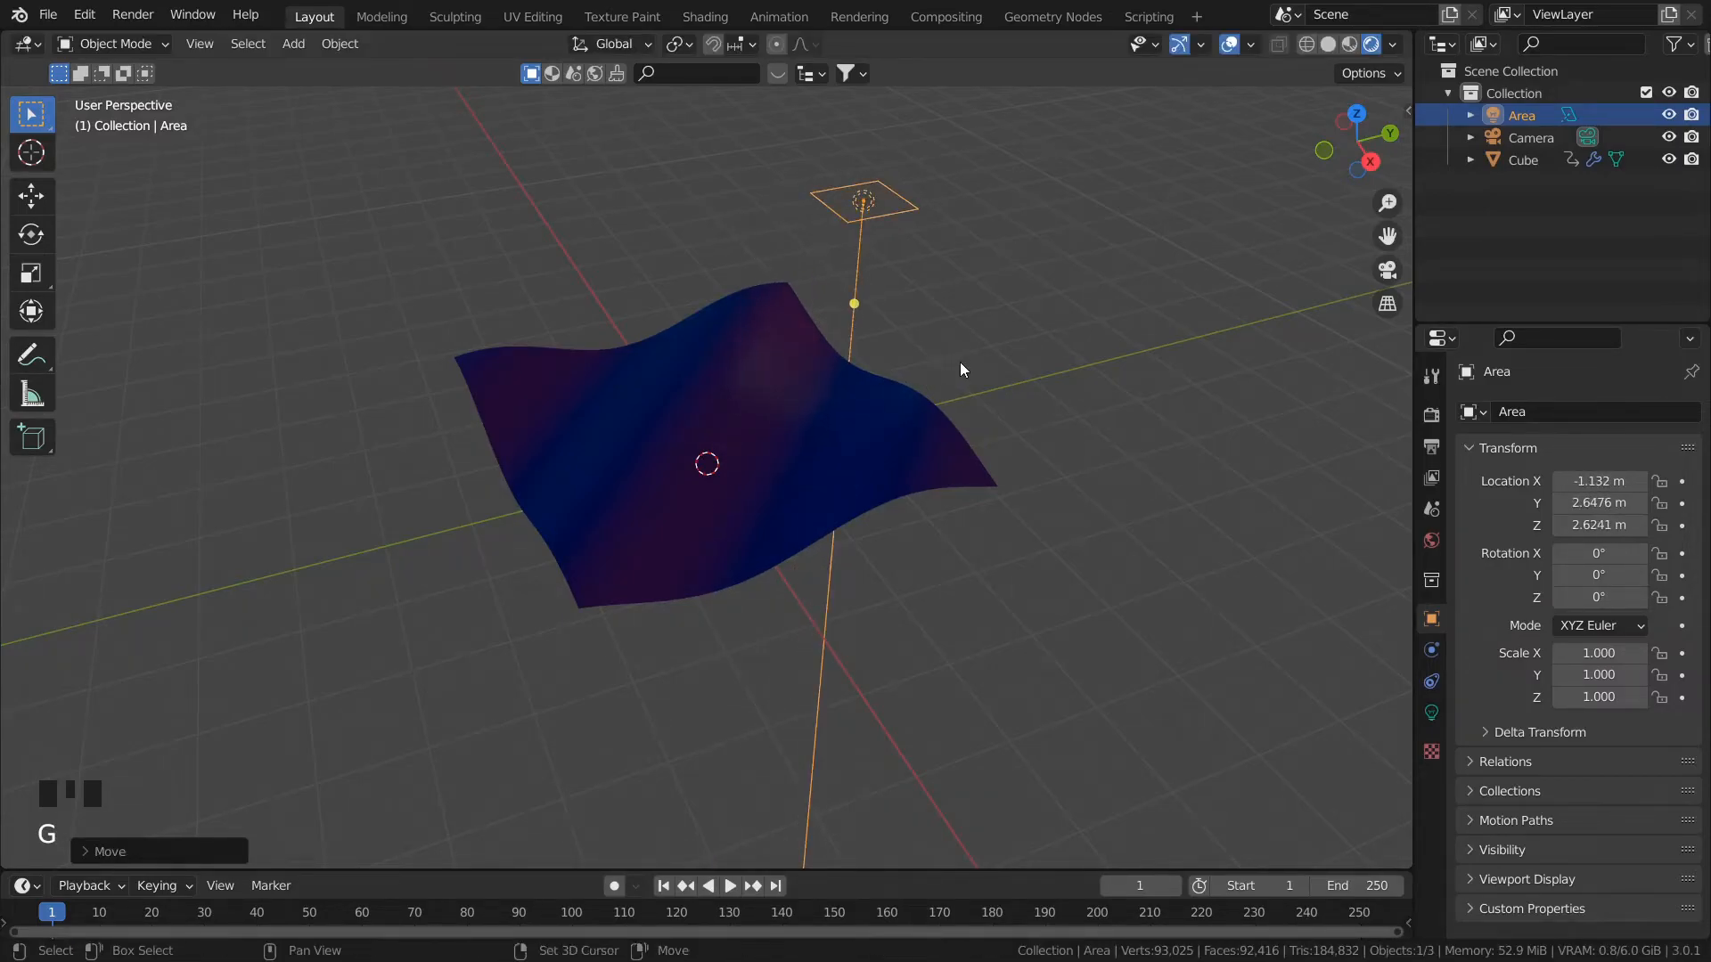
# Step: Duplicate the area light to about X -2.81 m, Y -2.79 m, Z 2.06 m and tilt the copy toward the surface
pyautogui.hotkey('shift', 'd')
pyautogui.click(515, 424)
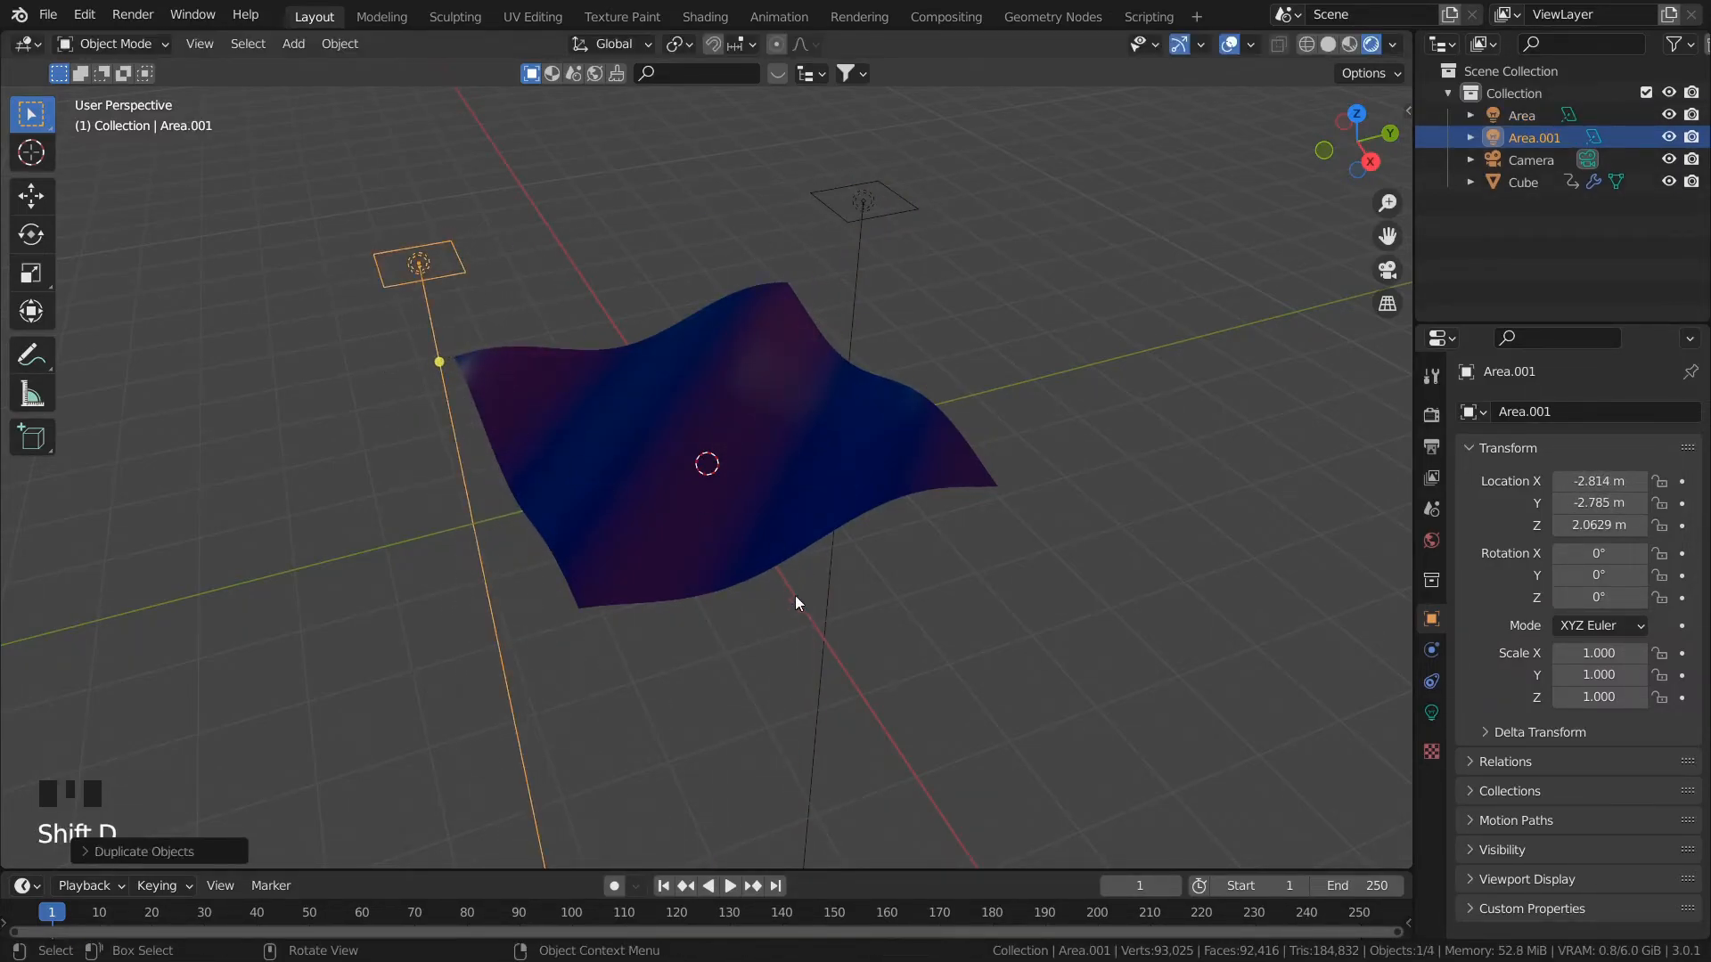
pyautogui.press('r')
pyautogui.click(912, 319)
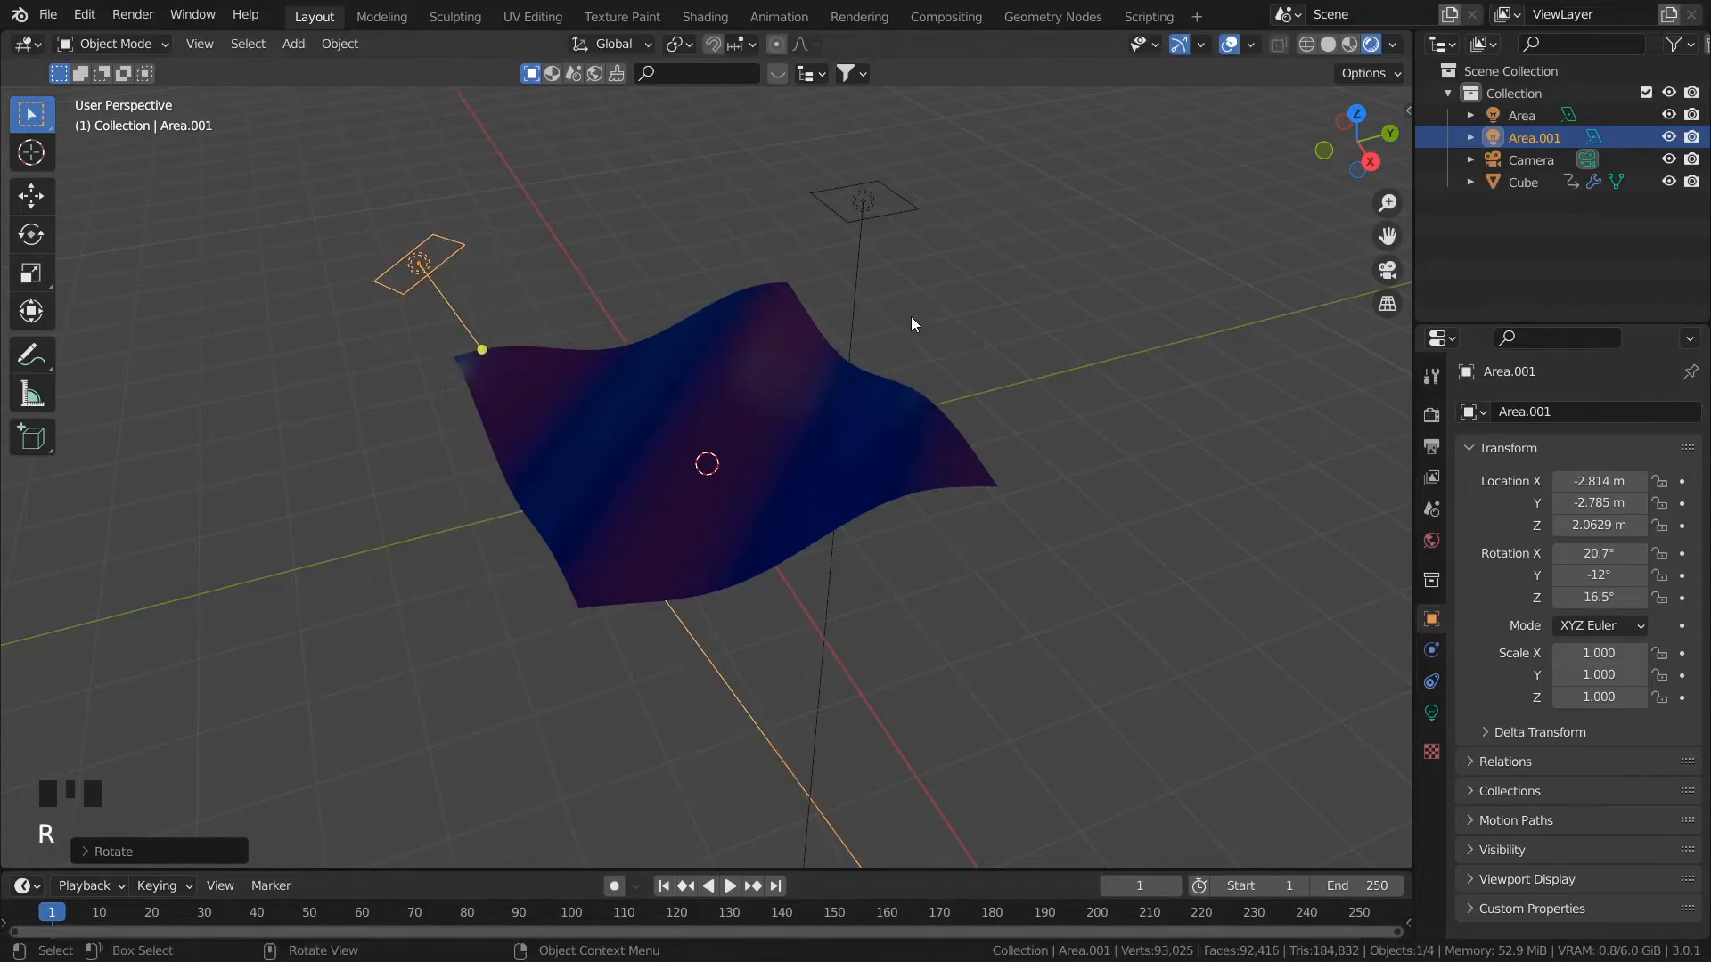
# Step: Tilt the original area light toward the surface, to a rotation of about X -20.7°, Y 4.76°, Z -17.5°
pyautogui.click(859, 287)
pyautogui.press('r')
pyautogui.click(906, 515)
pyautogui.moveTo(905, 515); pyautogui.dragTo(908, 606, button='middle')
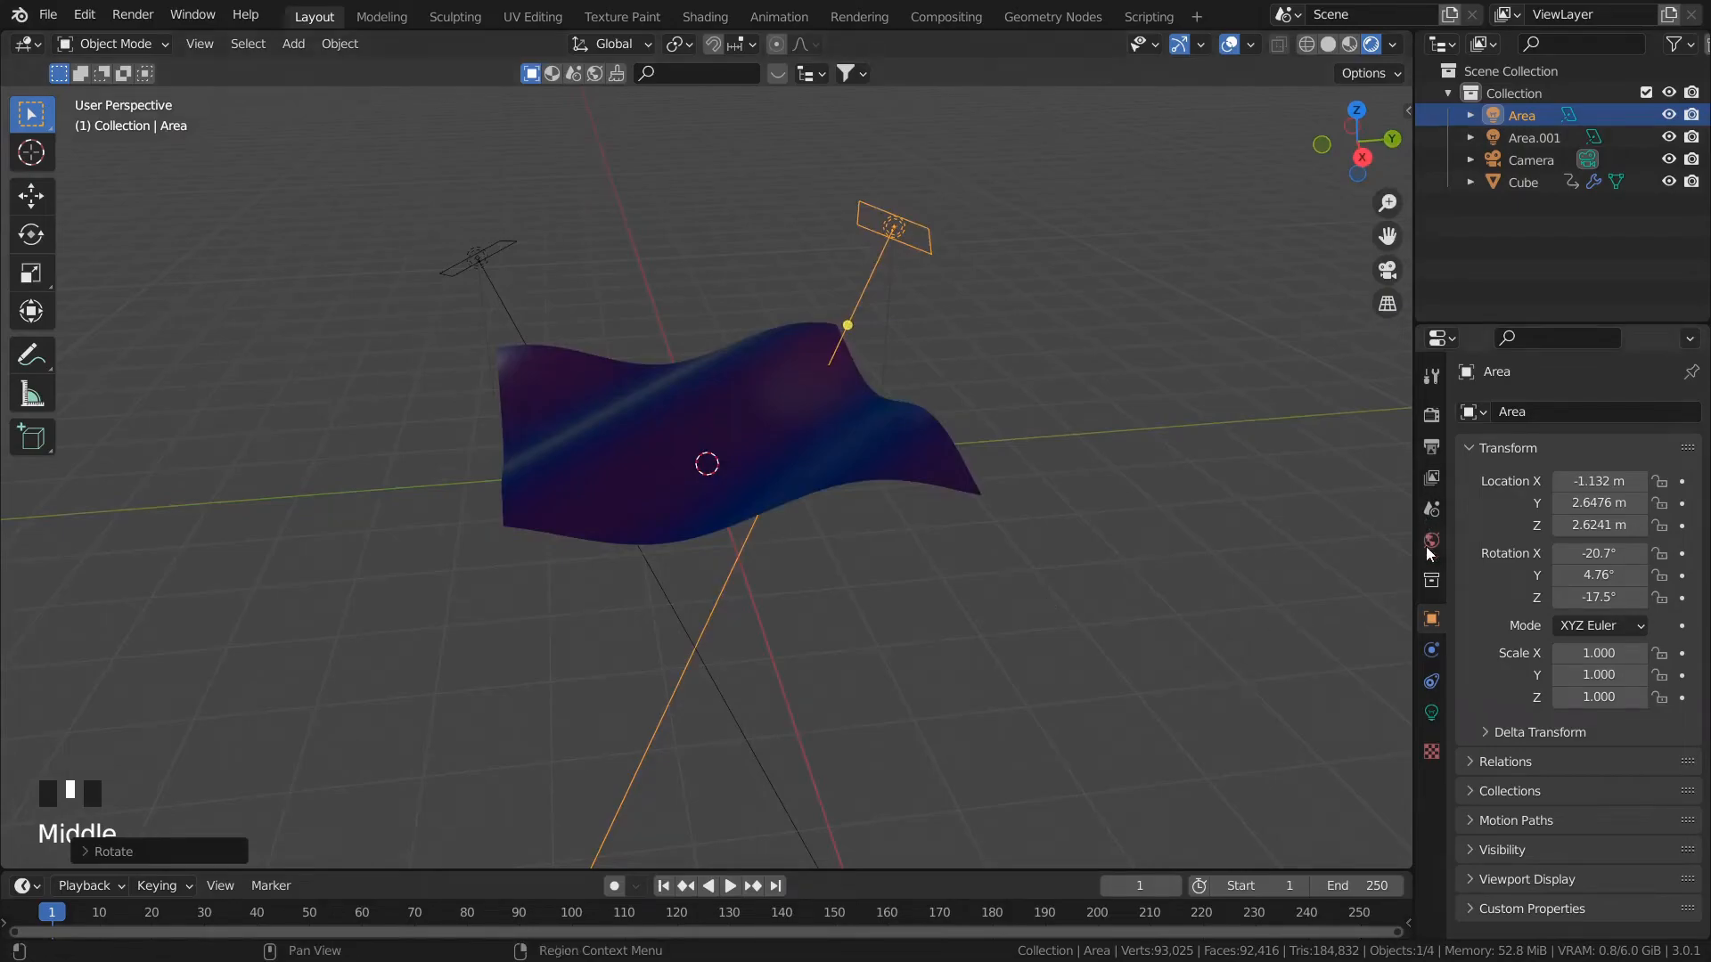
pyautogui.moveTo(1019, 581); pyautogui.dragTo(992, 626, button='middle')
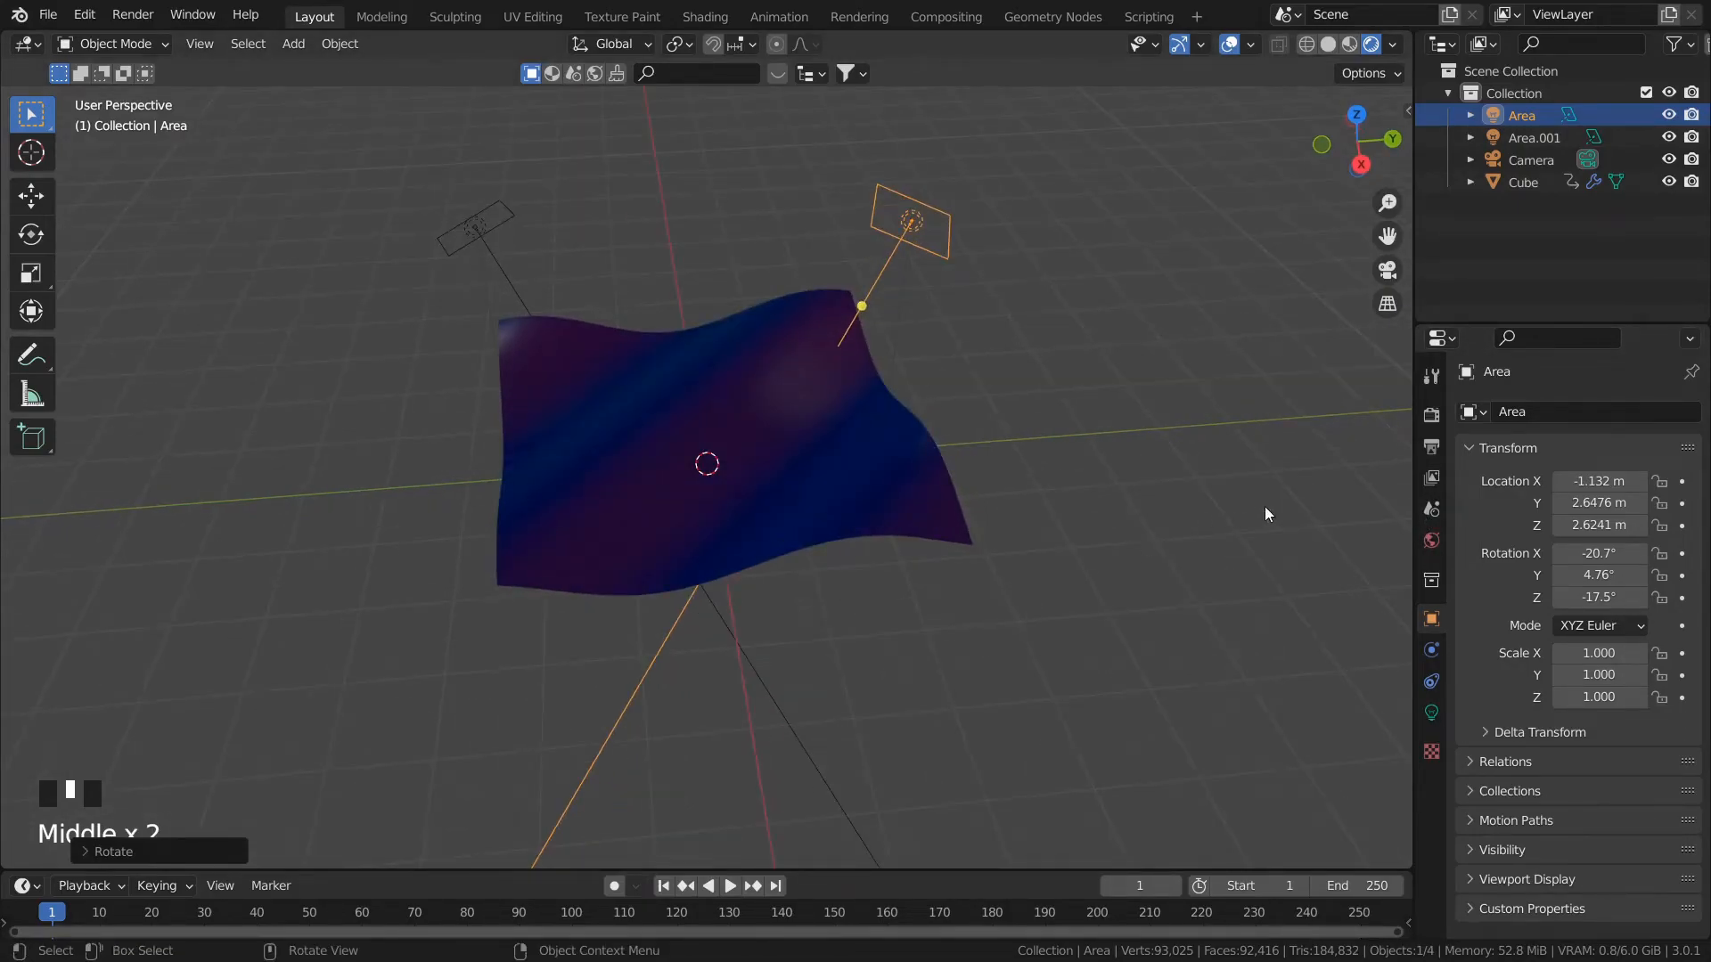
# Step: Preview the animation with both area lights and stop it around frame 59
pyautogui.press('space')
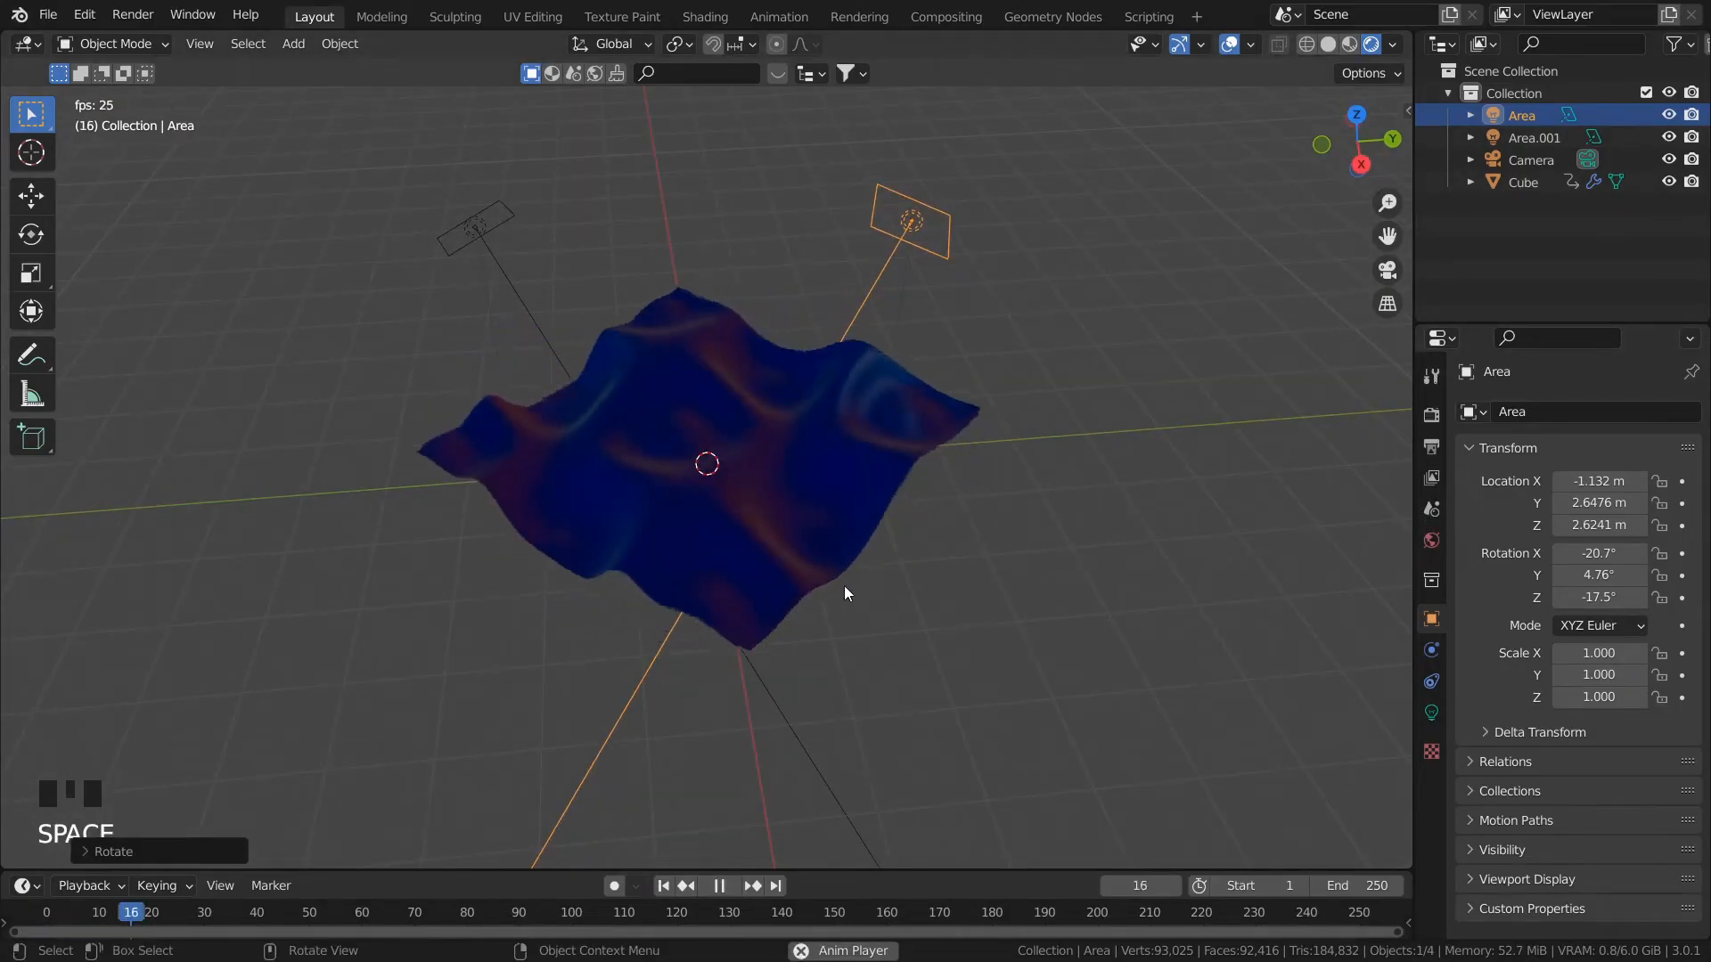
pyautogui.scroll(3, 843, 586)
pyautogui.scroll(-2, 843, 585)
pyautogui.press('space')
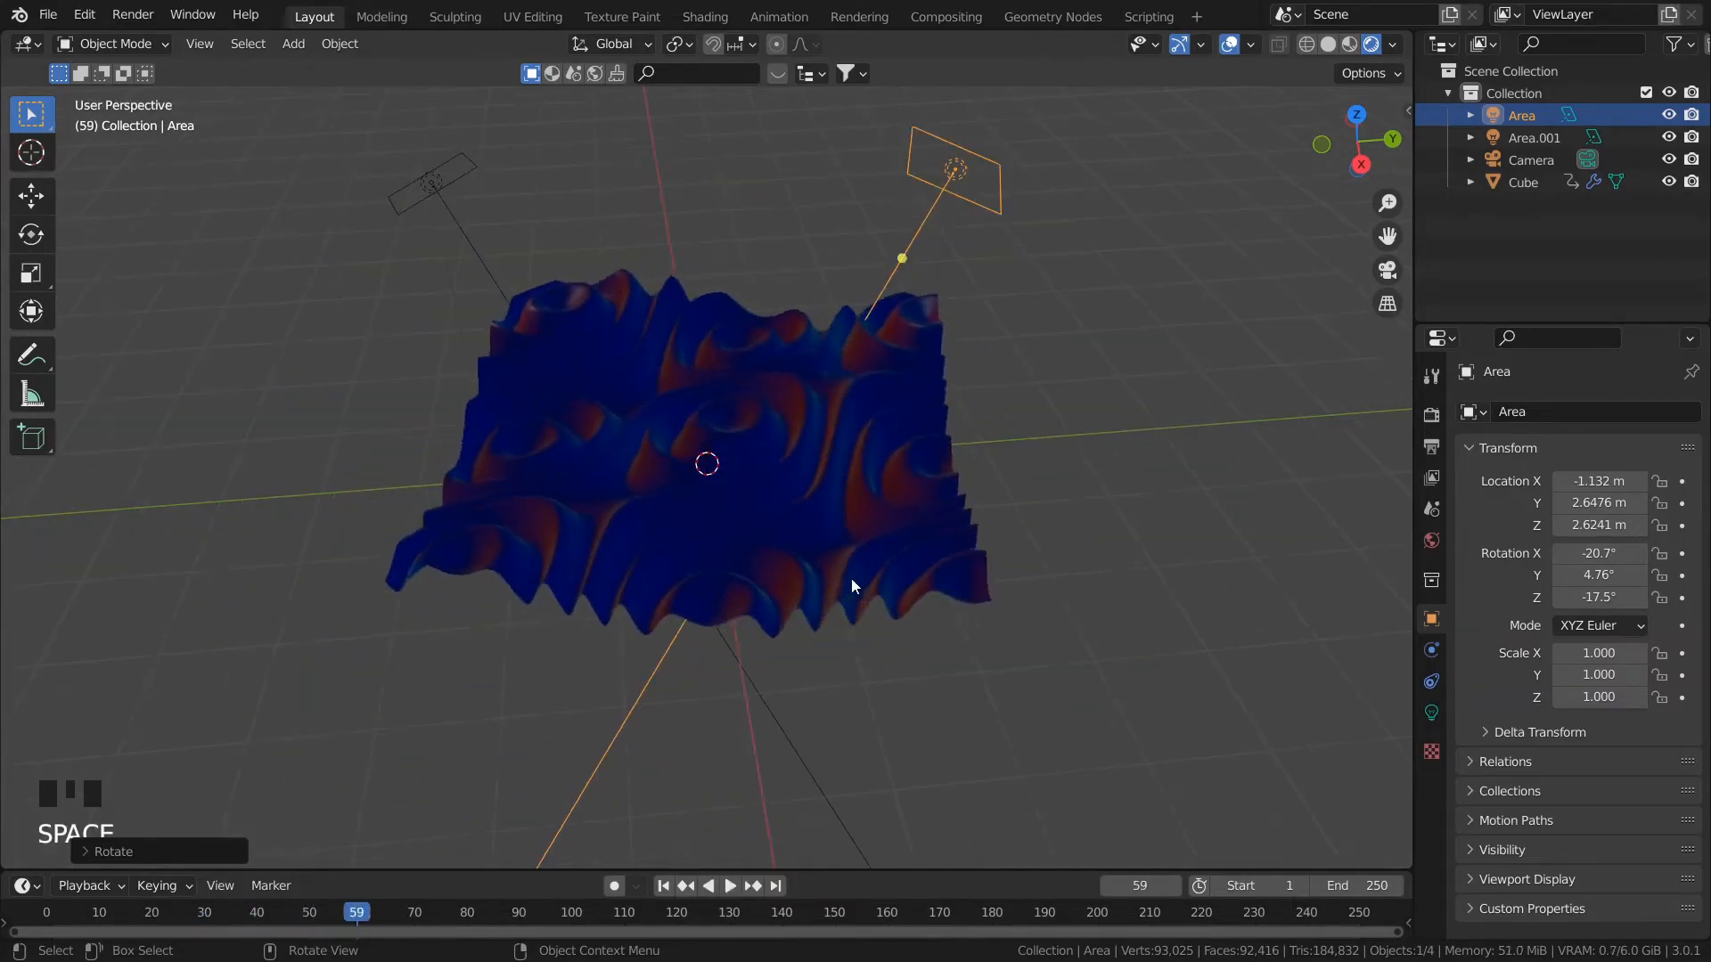
# Step: Look through the scene camera and lock the camera to the view
pyautogui.press('KP_0')
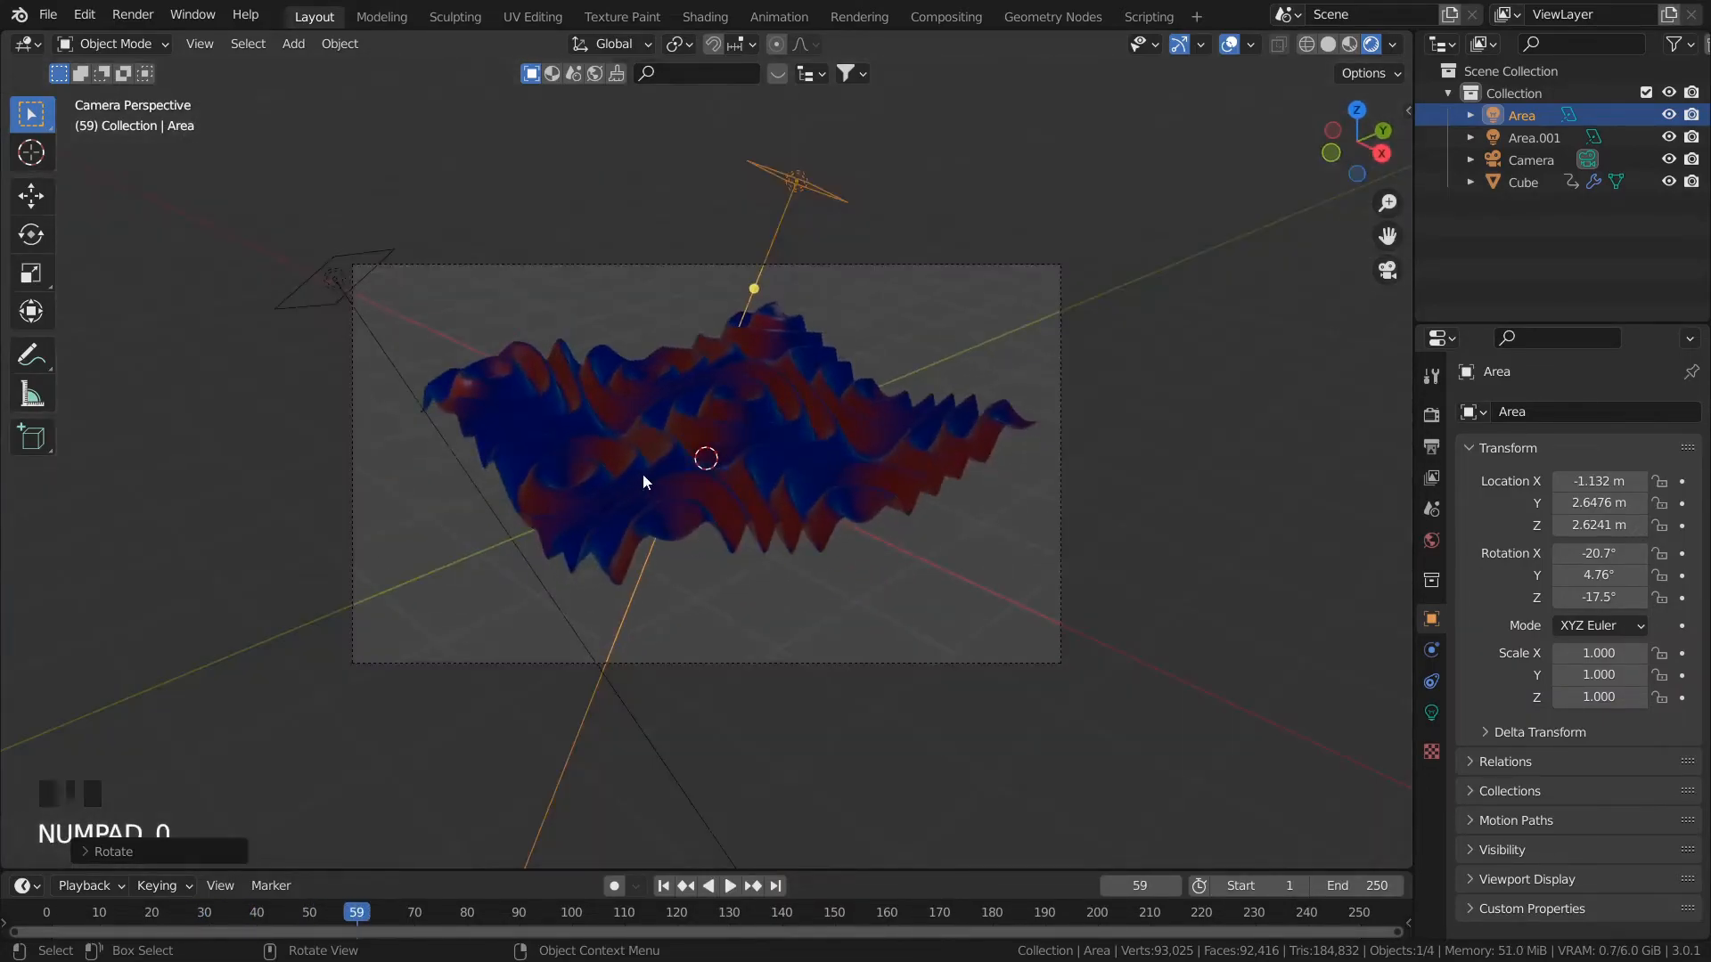
pyautogui.scroll(2, 713, 479)
pyautogui.press('n')
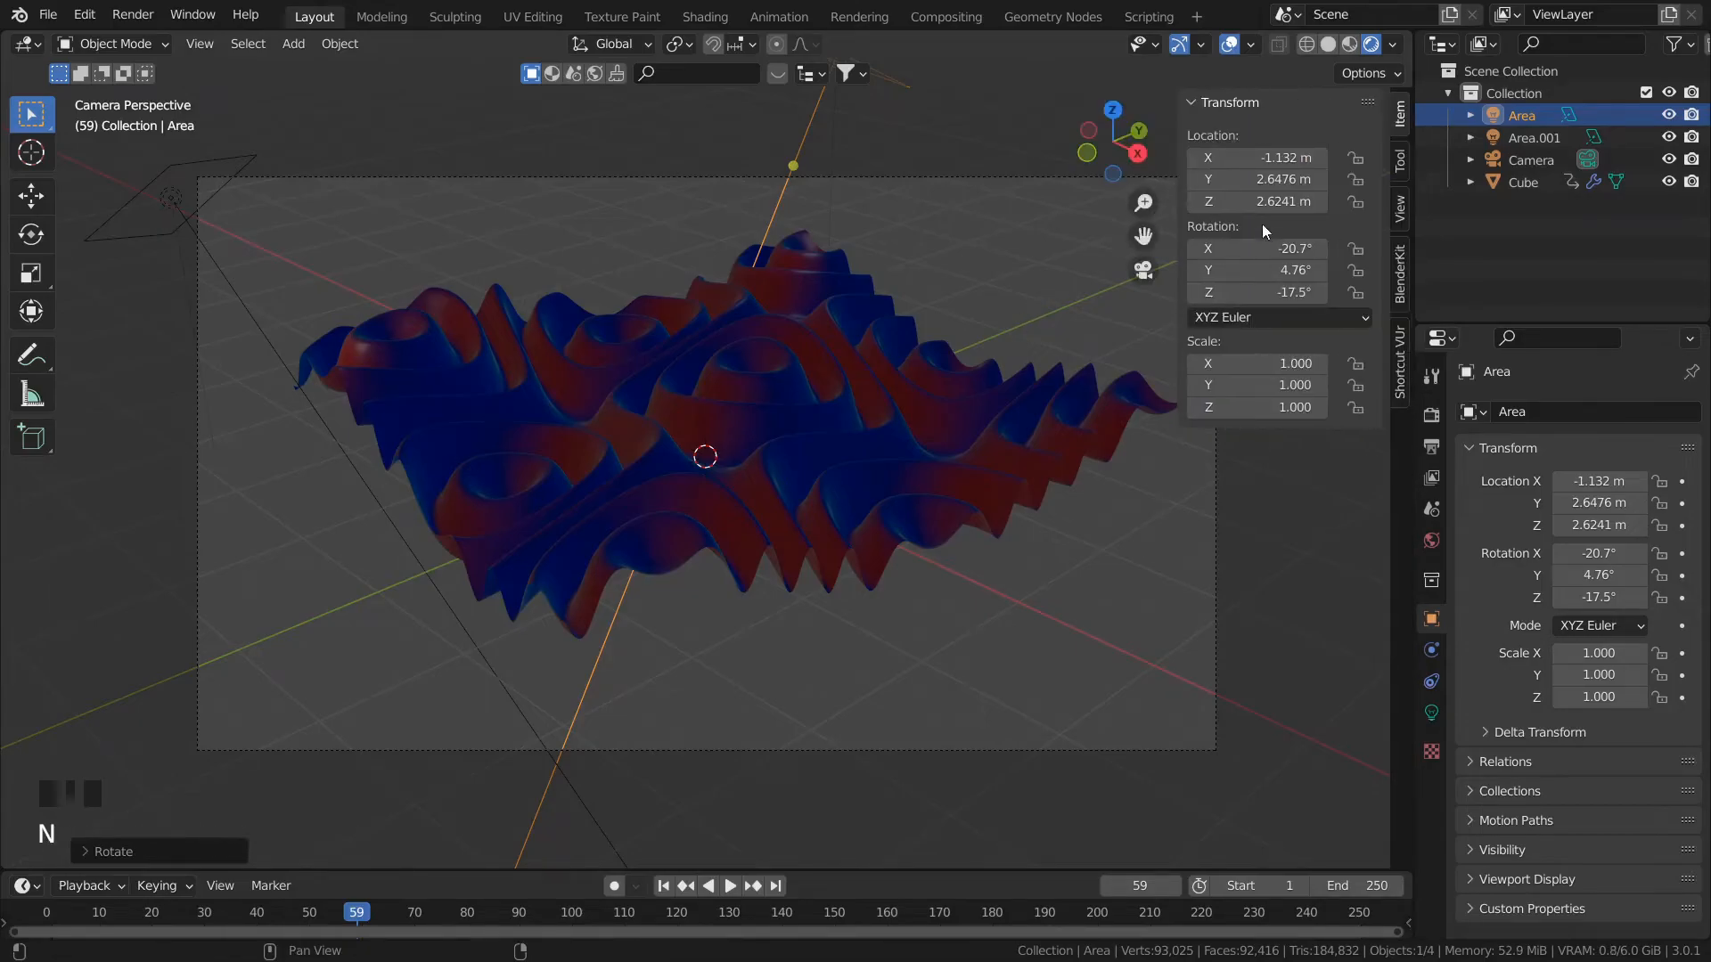
pyautogui.click(1400, 214)
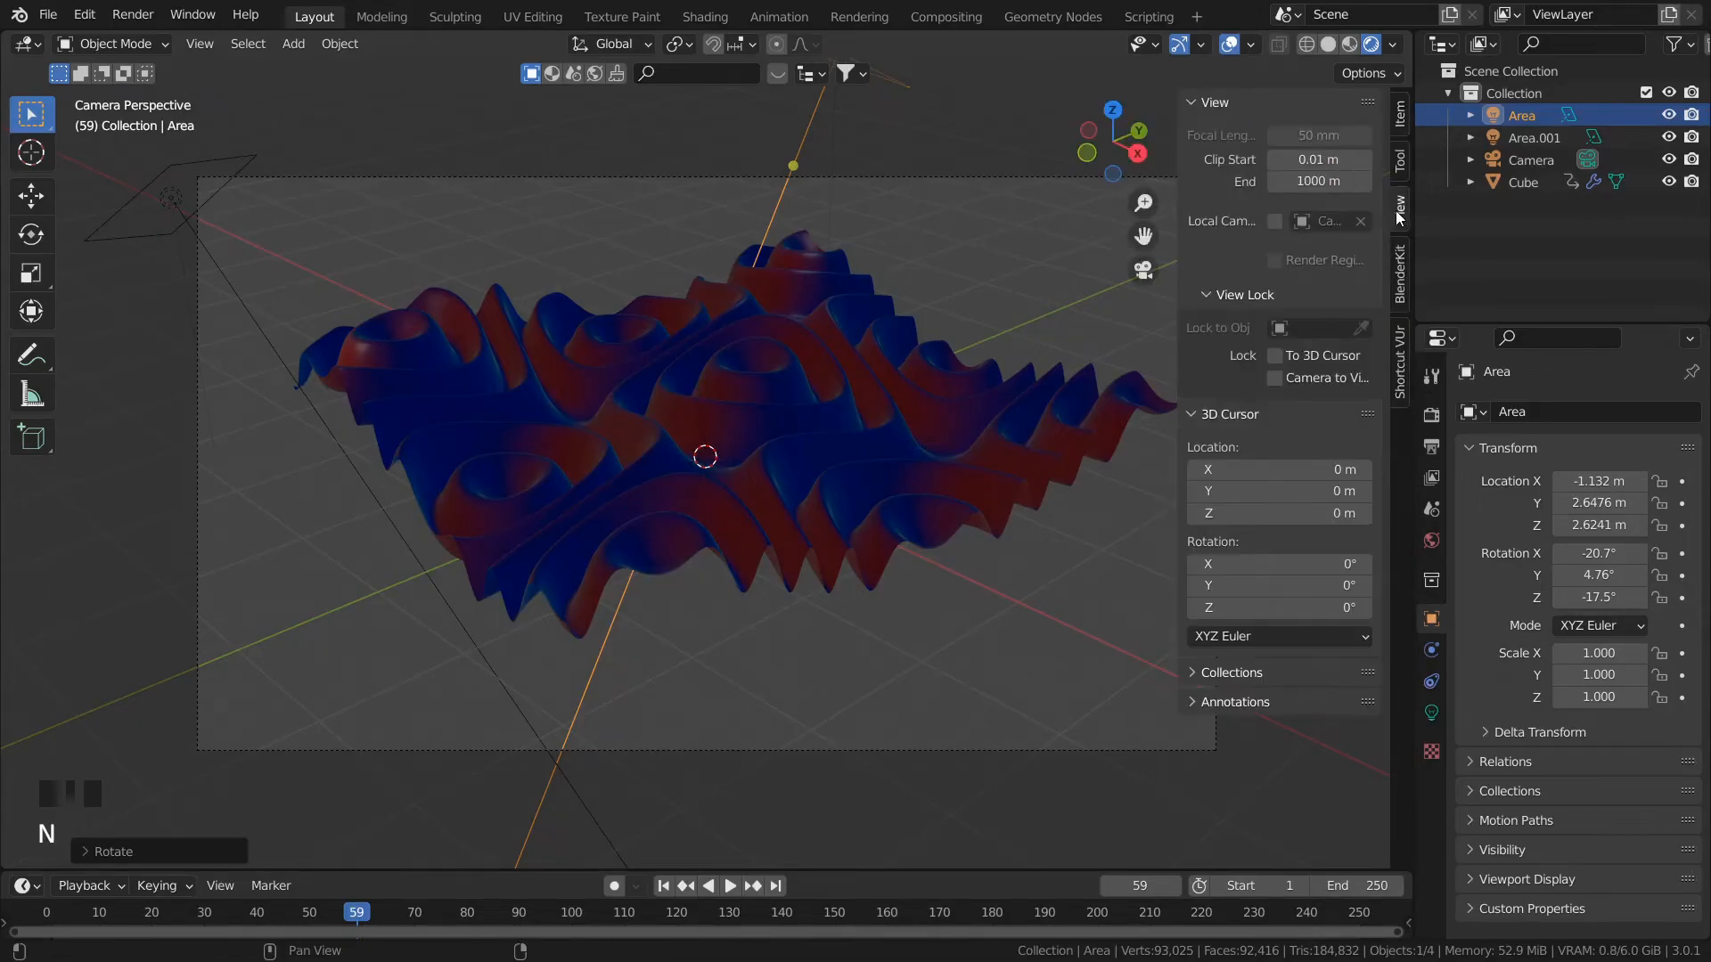
pyautogui.click(1275, 380)
# Step: Raise the camera's angle and bring it in close so the ripples fill the frame, and unlock the camera from the view
pyautogui.moveTo(762, 526); pyautogui.dragTo(801, 535, button='middle')
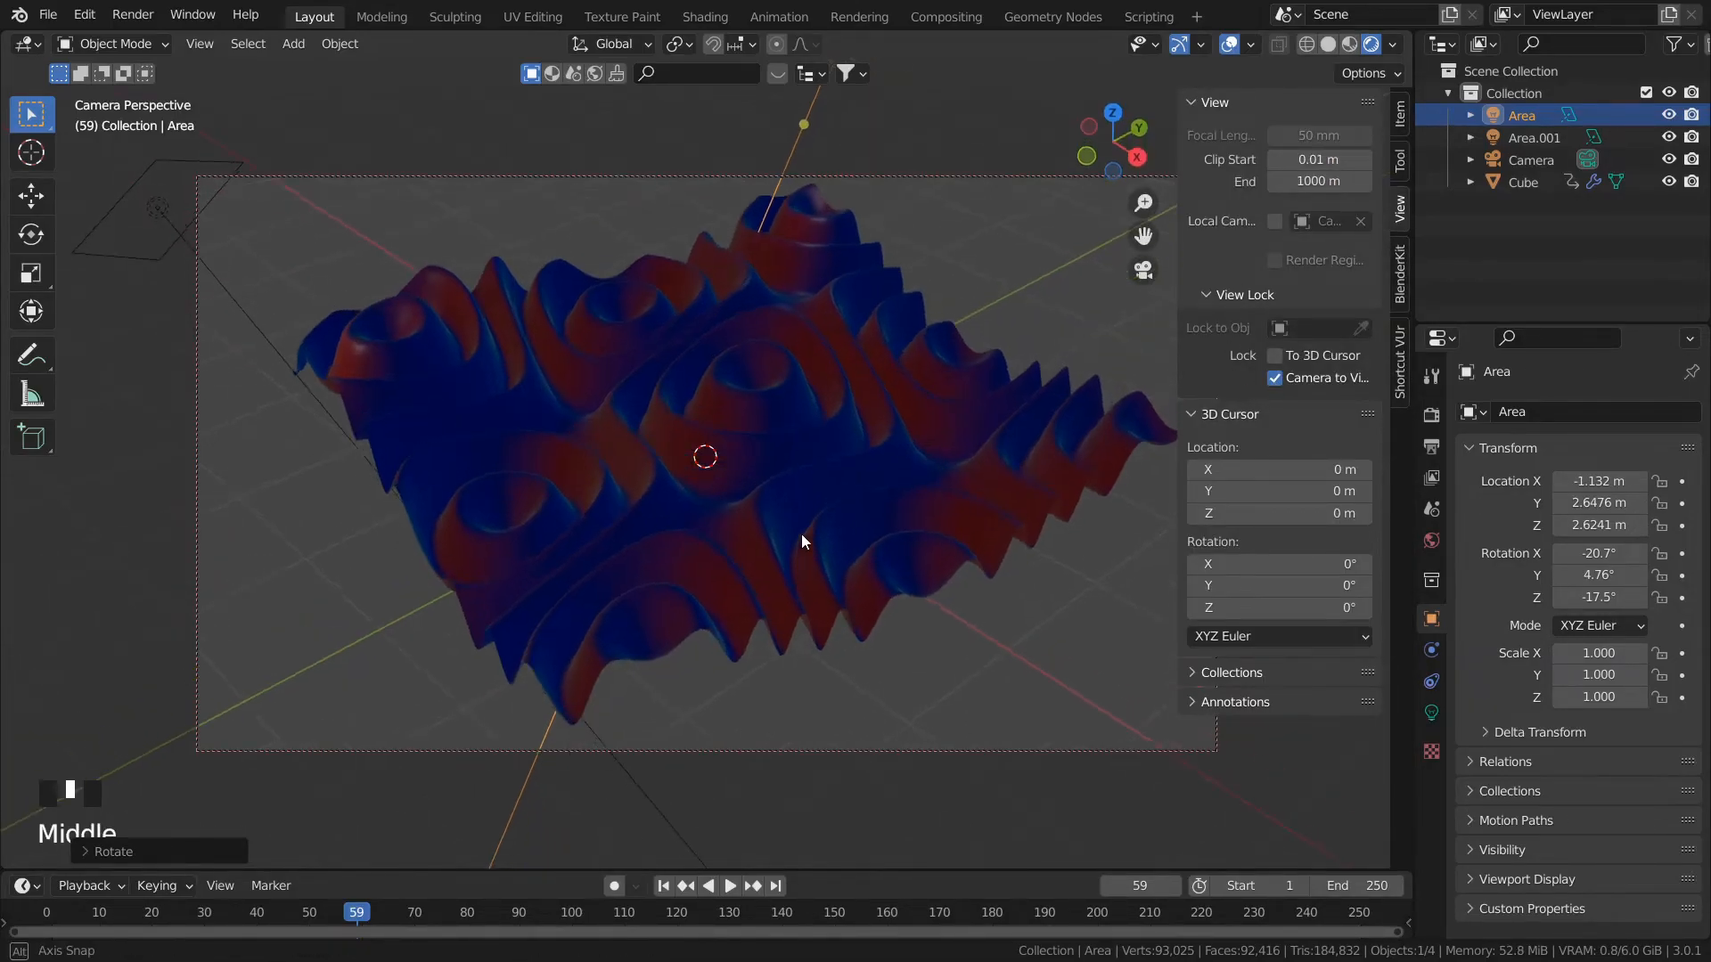
pyautogui.scroll(2, 794, 556)
pyautogui.scroll(-1, 795, 558)
pyautogui.scroll(3, 797, 554)
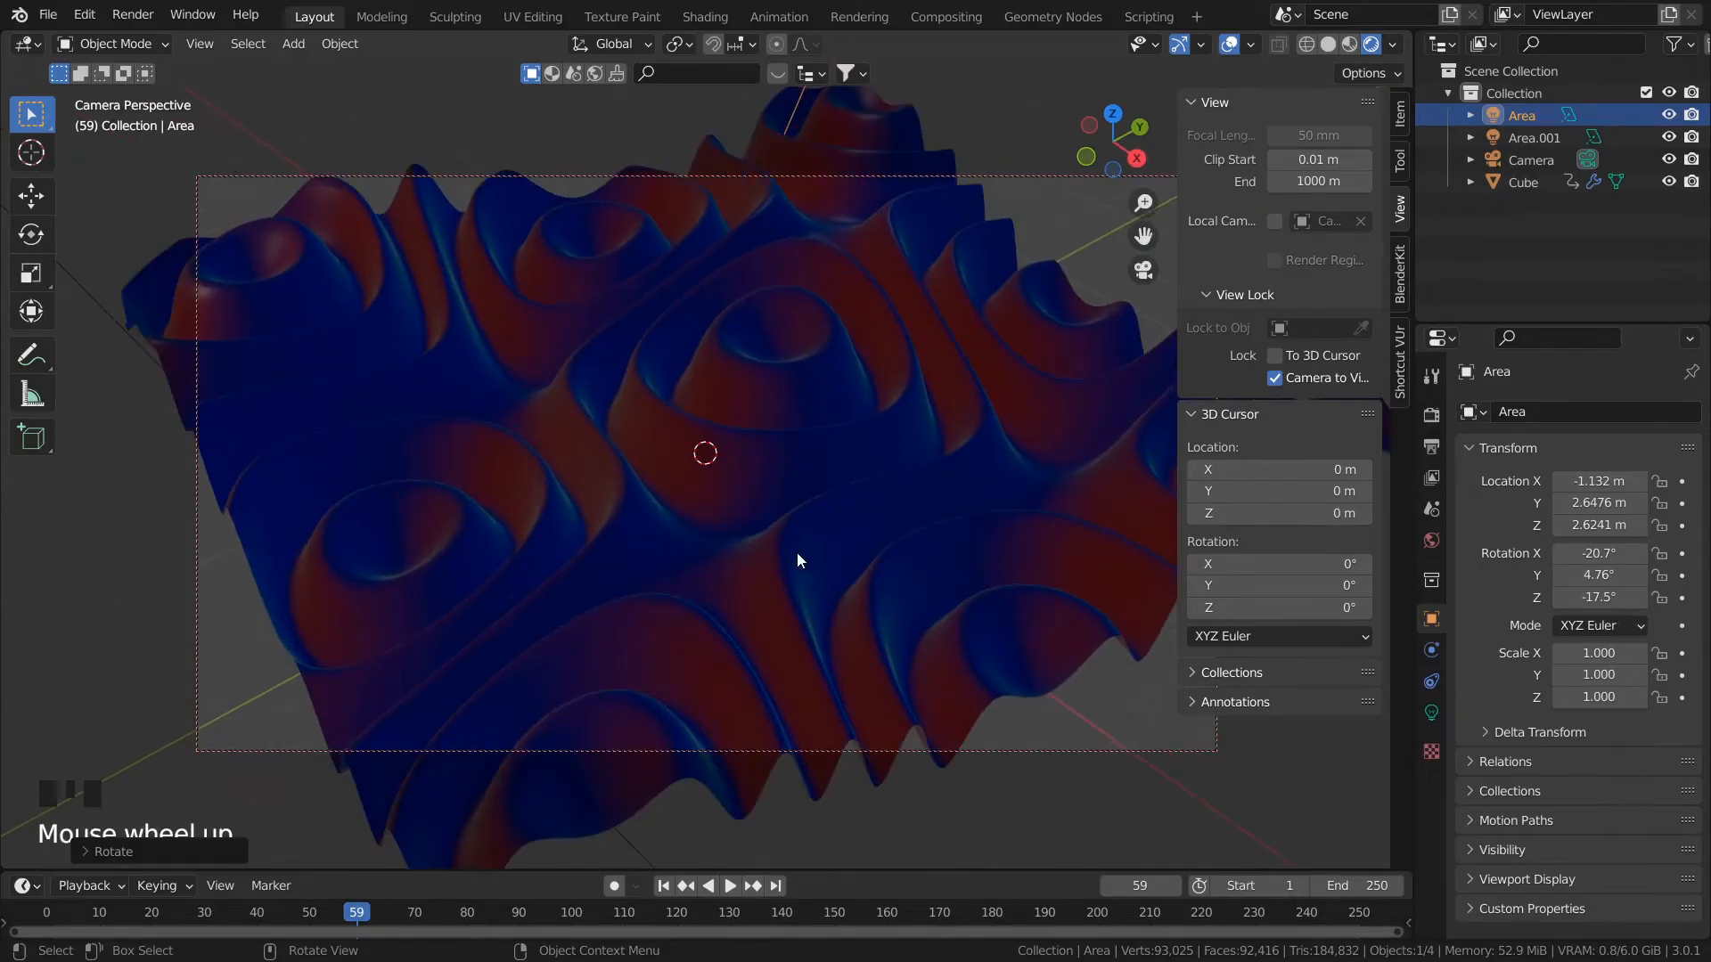
pyautogui.scroll(-1, 798, 554)
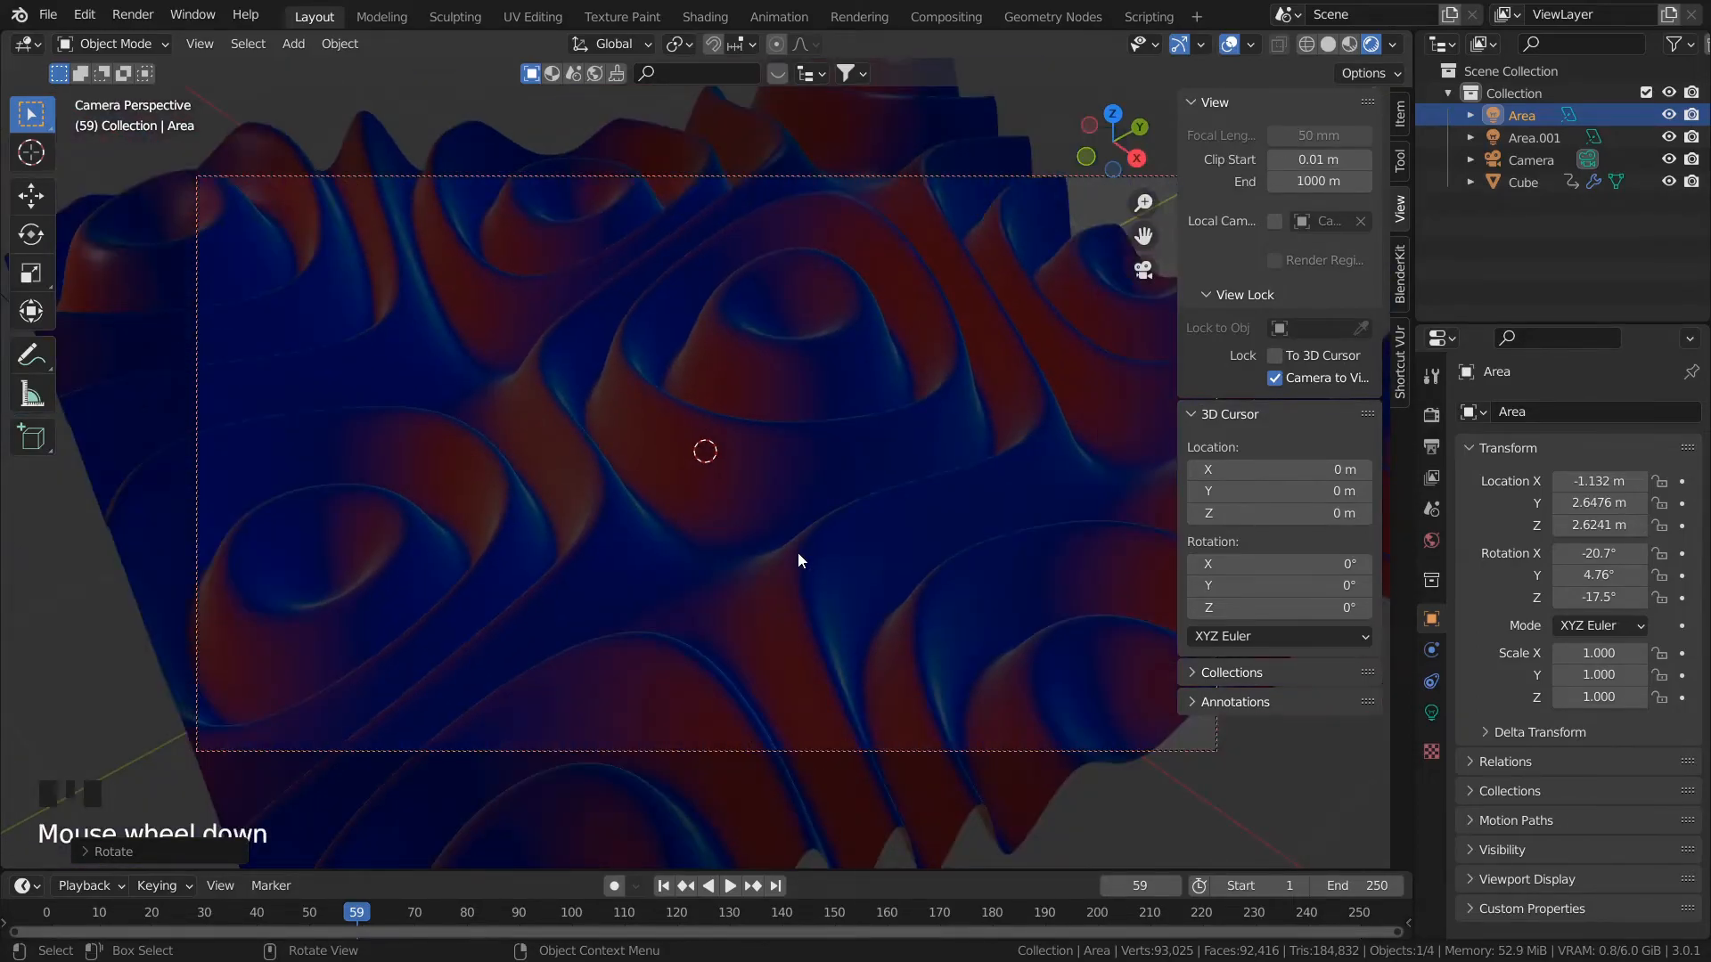
pyautogui.scroll(1, 798, 554)
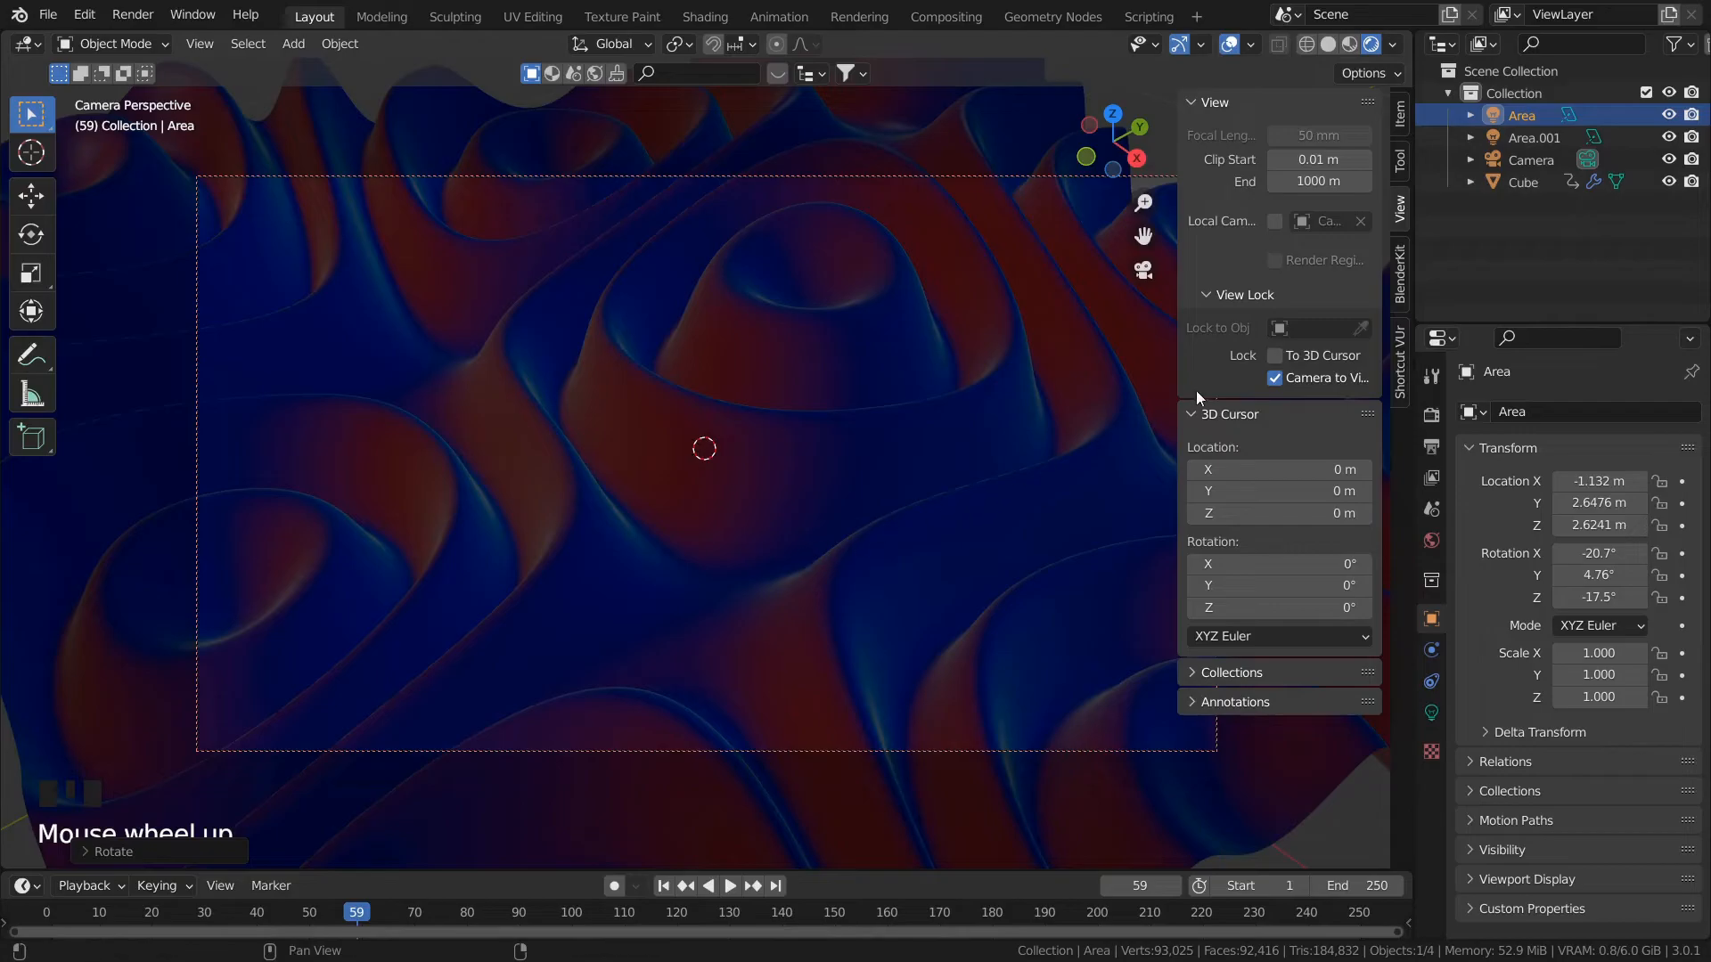
pyautogui.click(1278, 378)
# Step: Preview the animation through the camera with the viewport sidebar hidden
pyautogui.press('space')
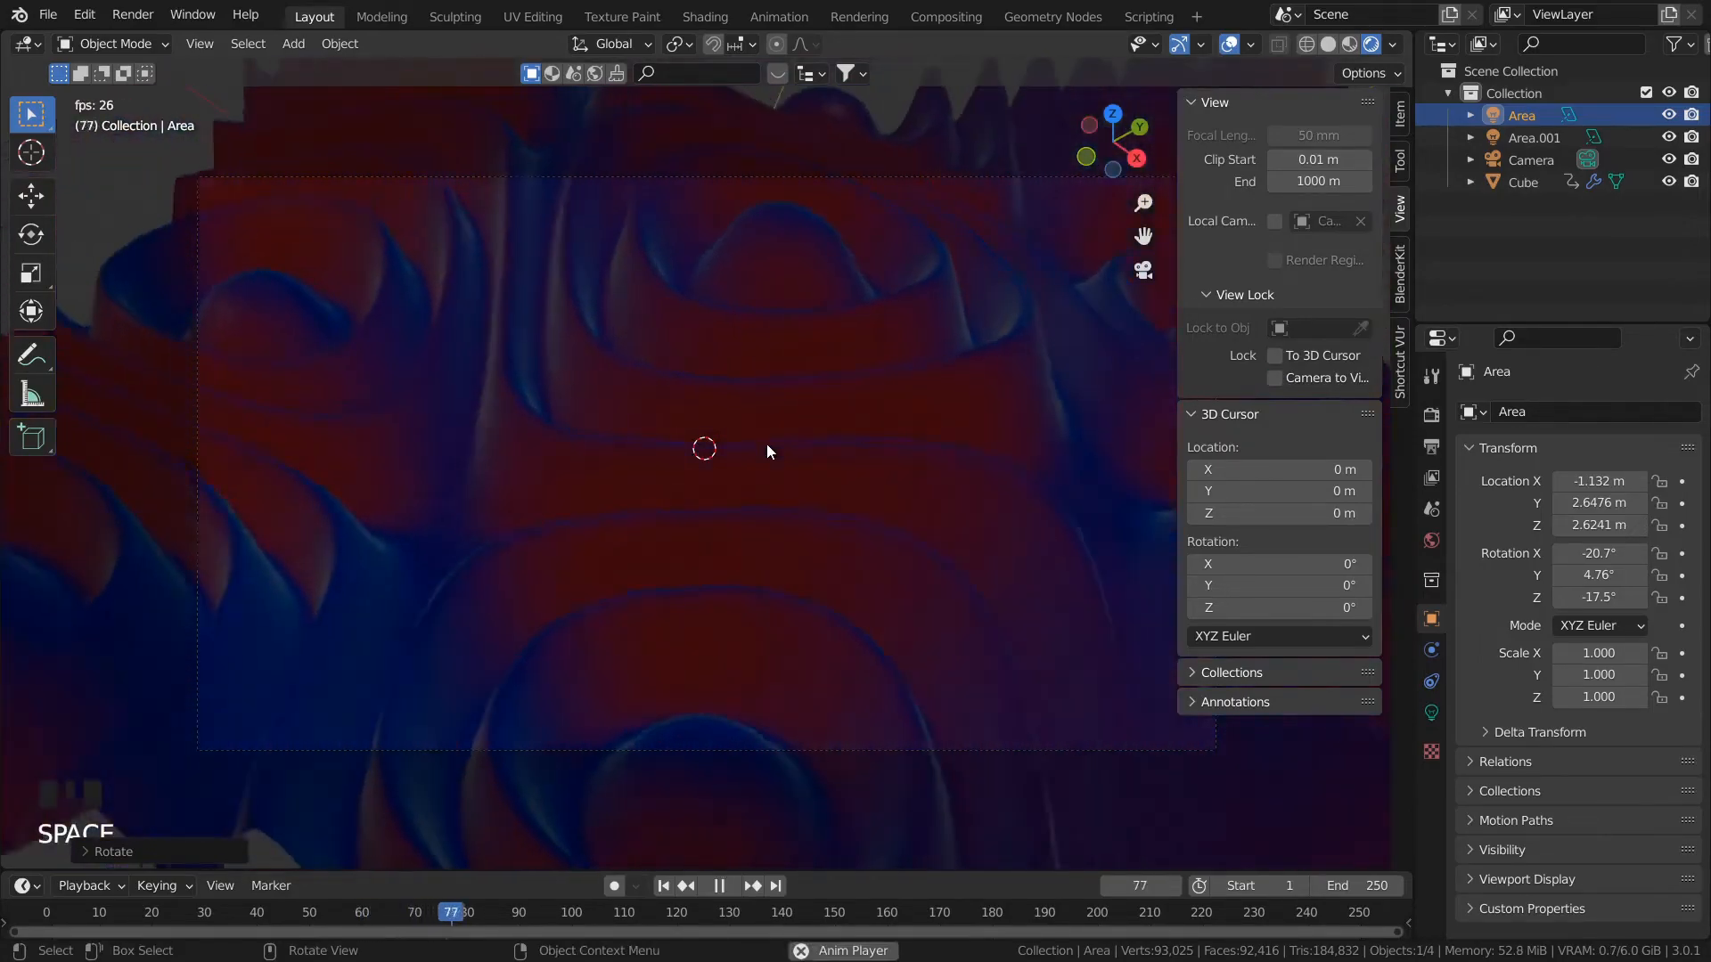
pyautogui.press('n')
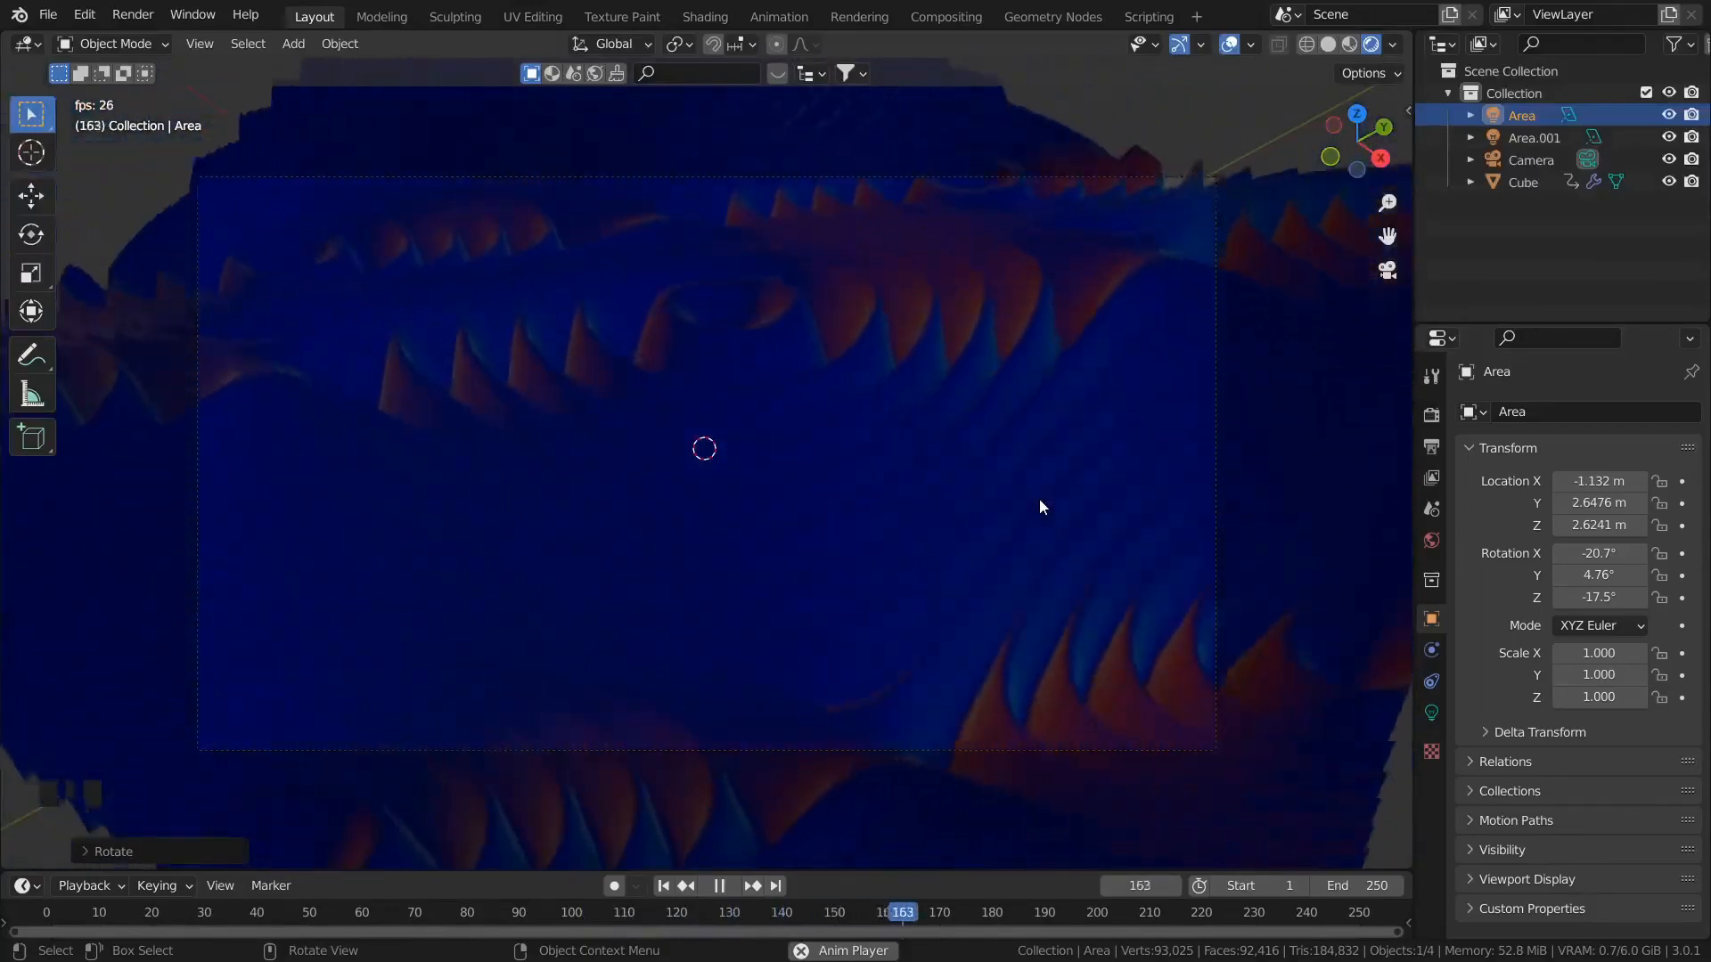
pyautogui.press('space')
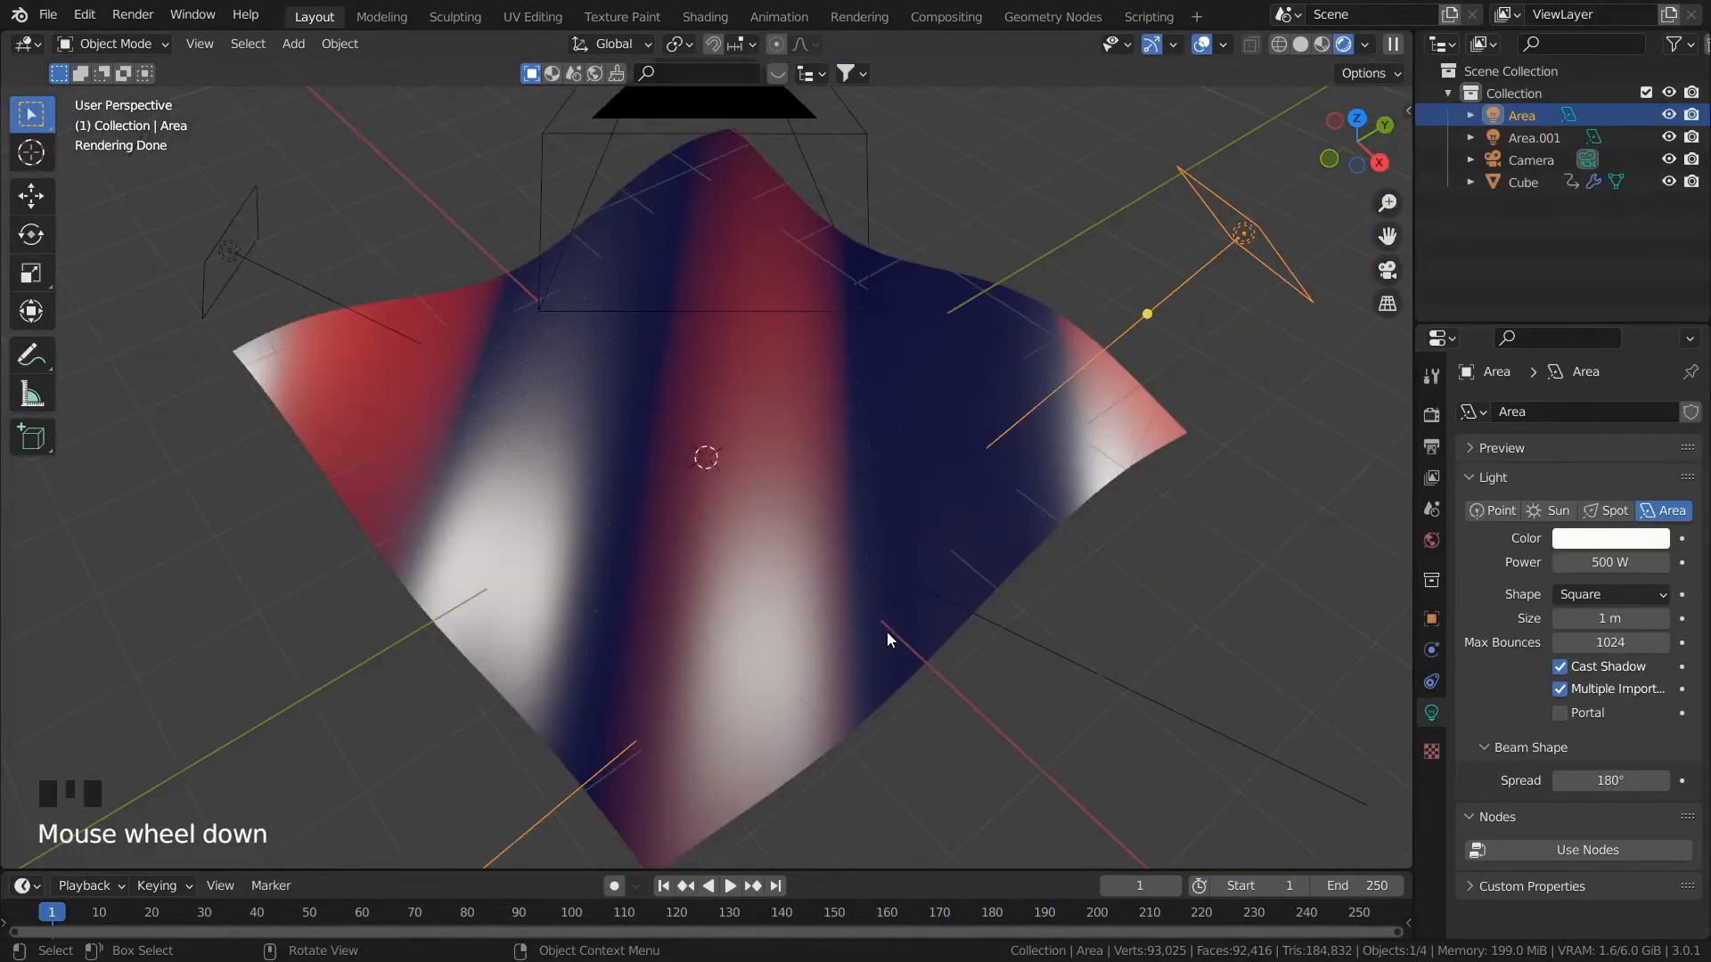
# Step: Review the Cycles render settings, including device, viewport and render sampling, denoising and light path bounces
pyautogui.scroll(-2, 893, 631)
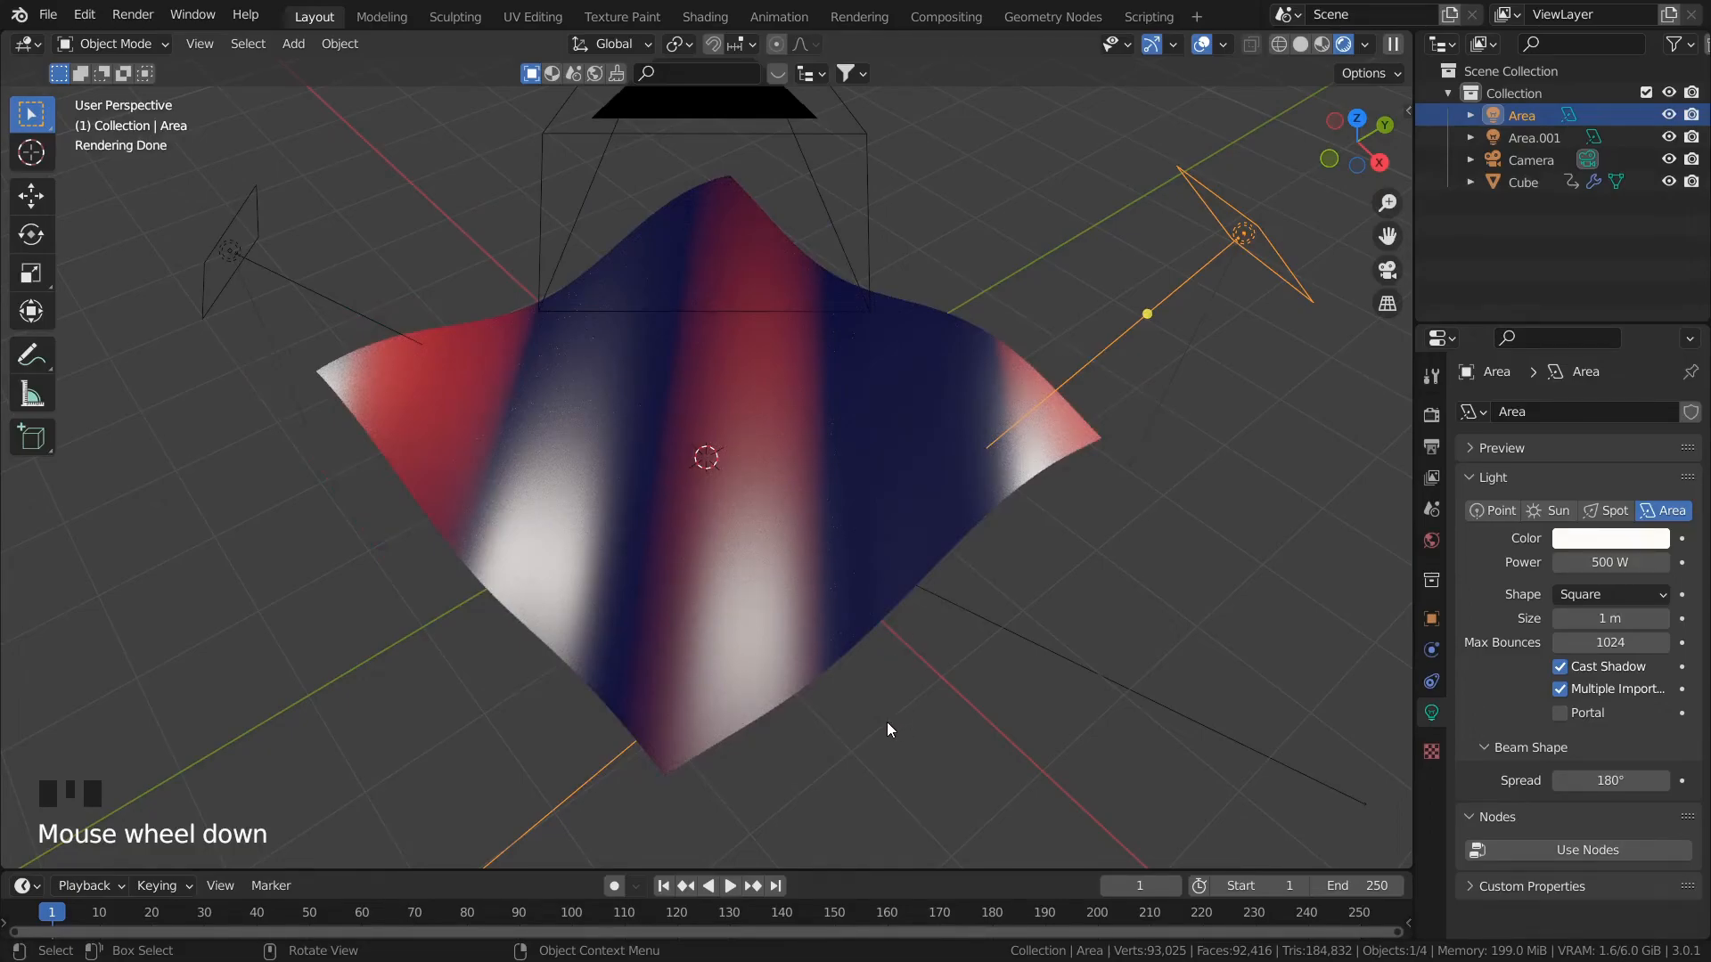
pyautogui.moveTo(887, 729); pyautogui.dragTo(888, 698, button='middle')
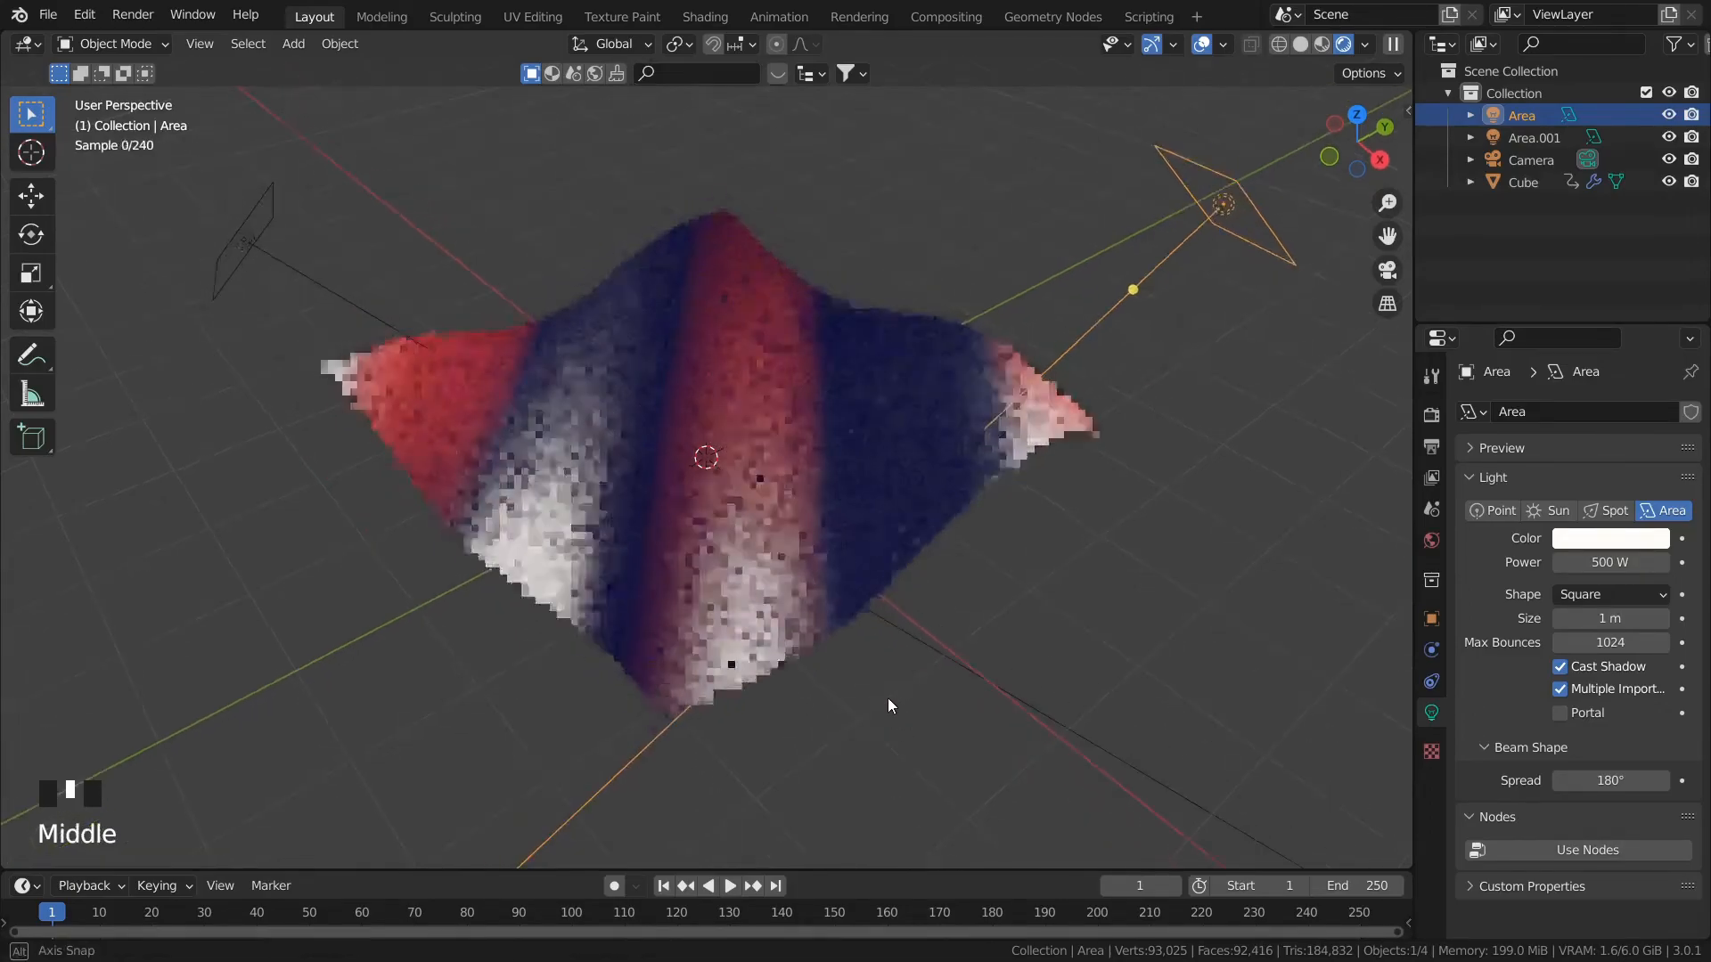
pyautogui.click(1431, 417)
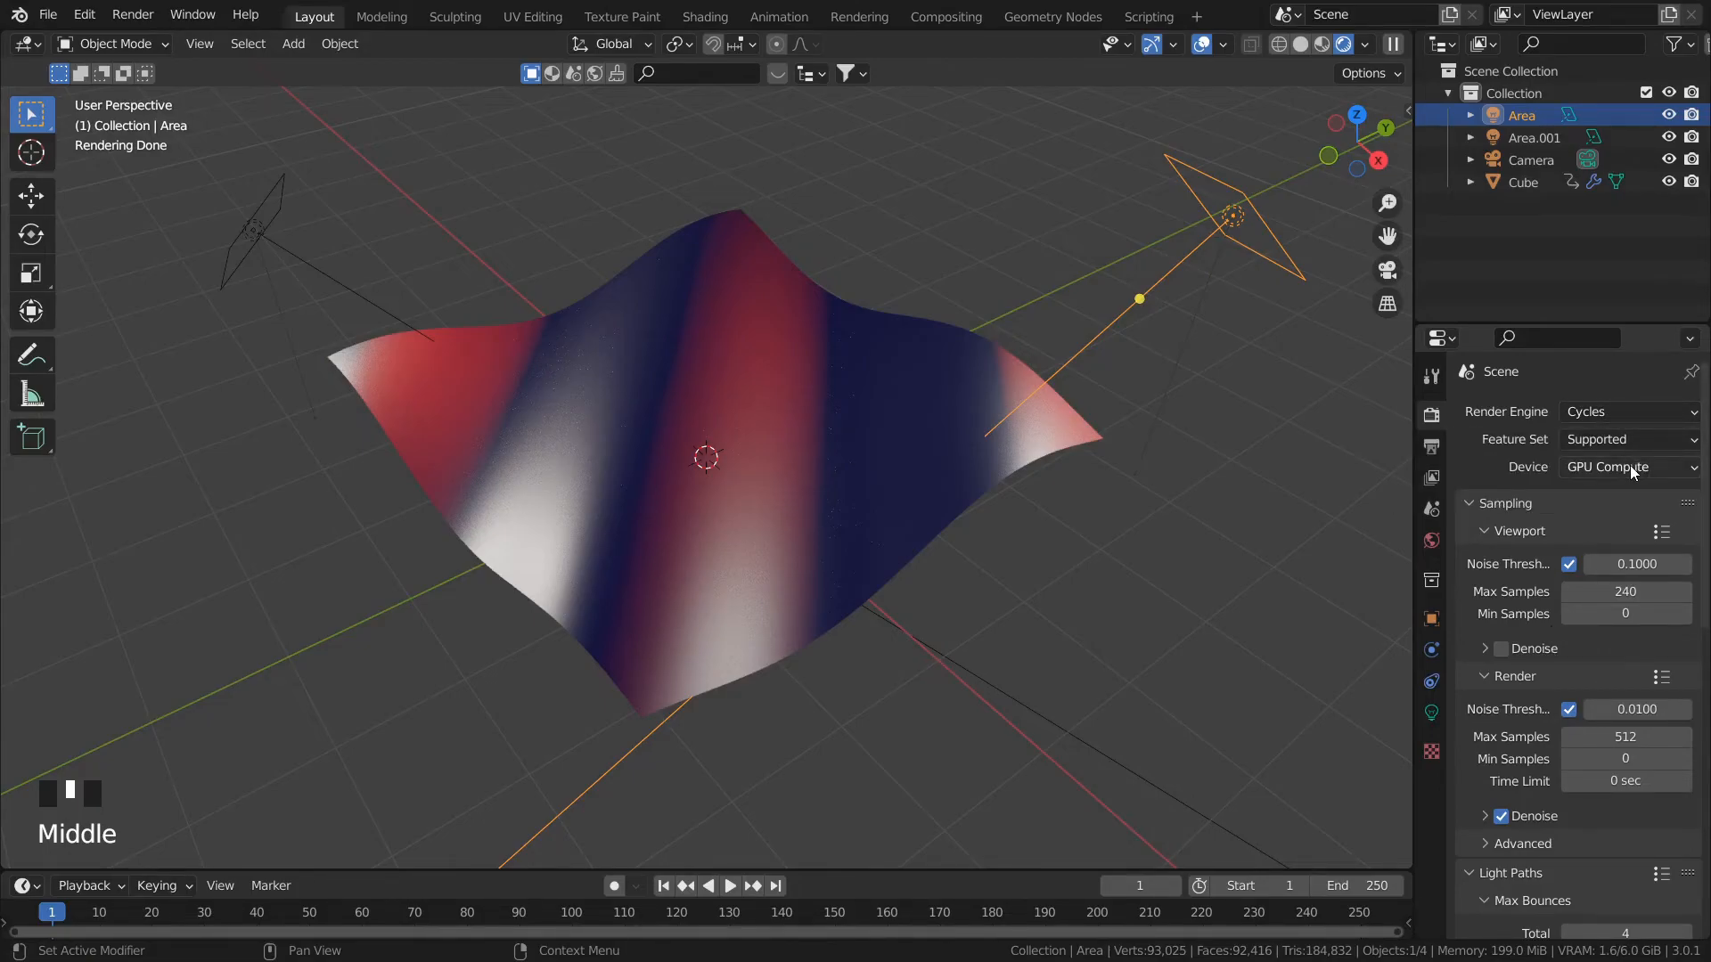
pyautogui.scroll(-2, 1629, 470)
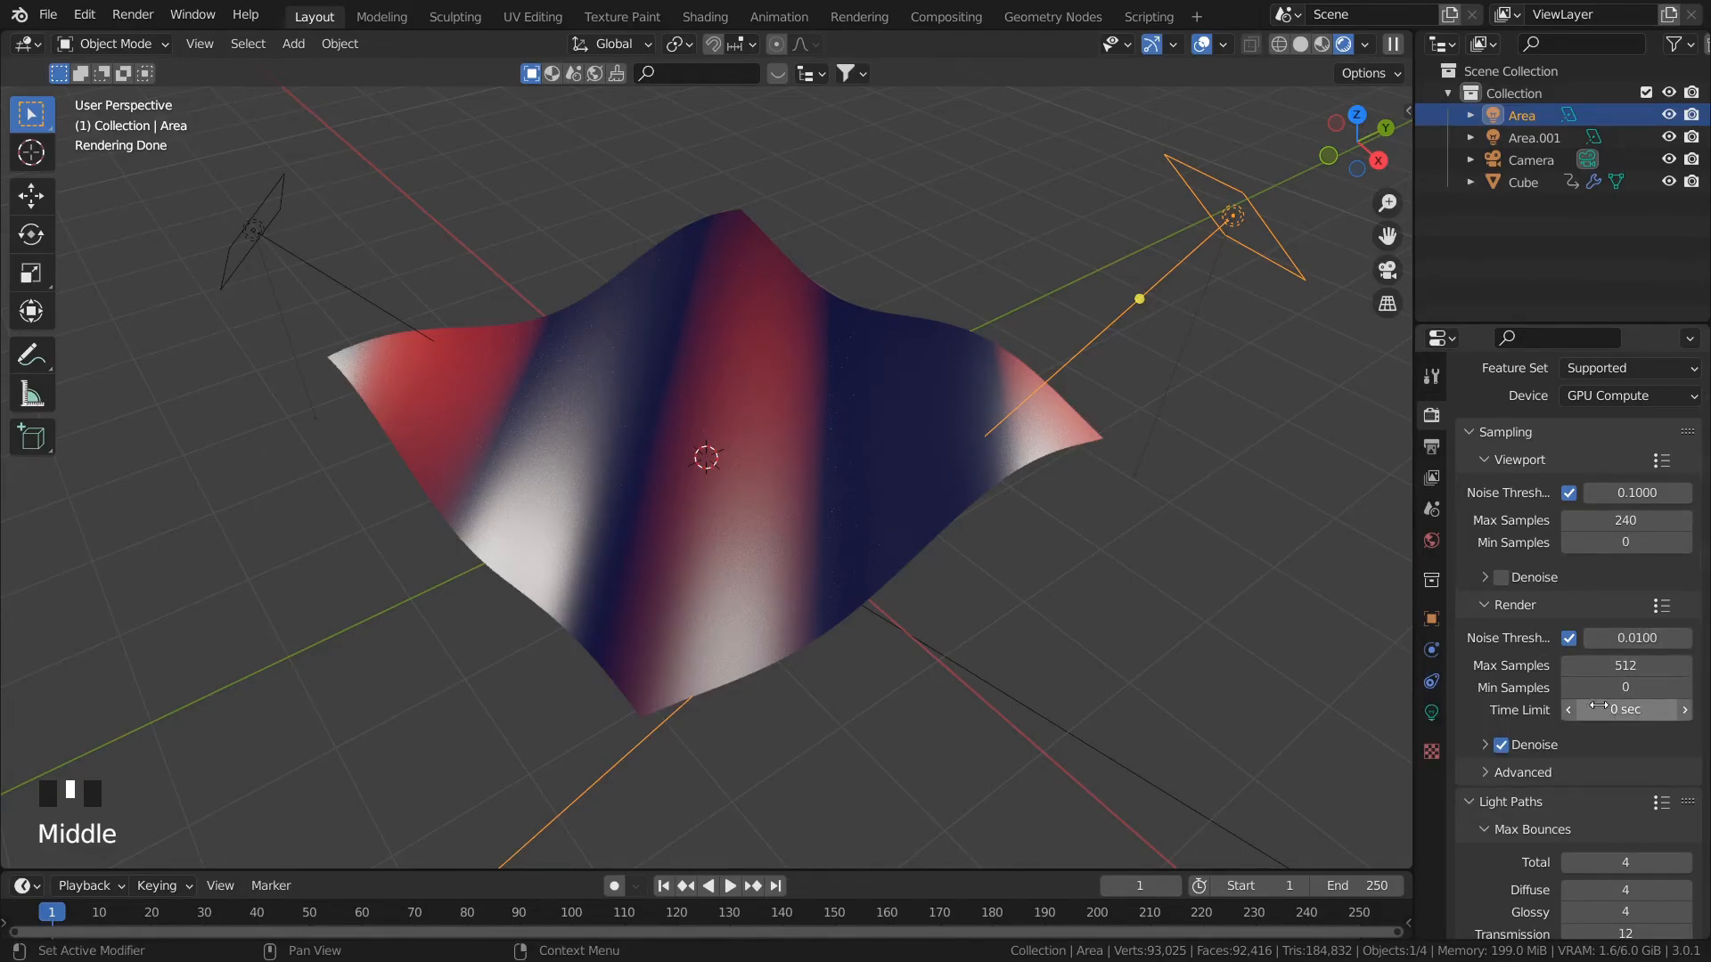
pyautogui.scroll(-3, 1596, 673)
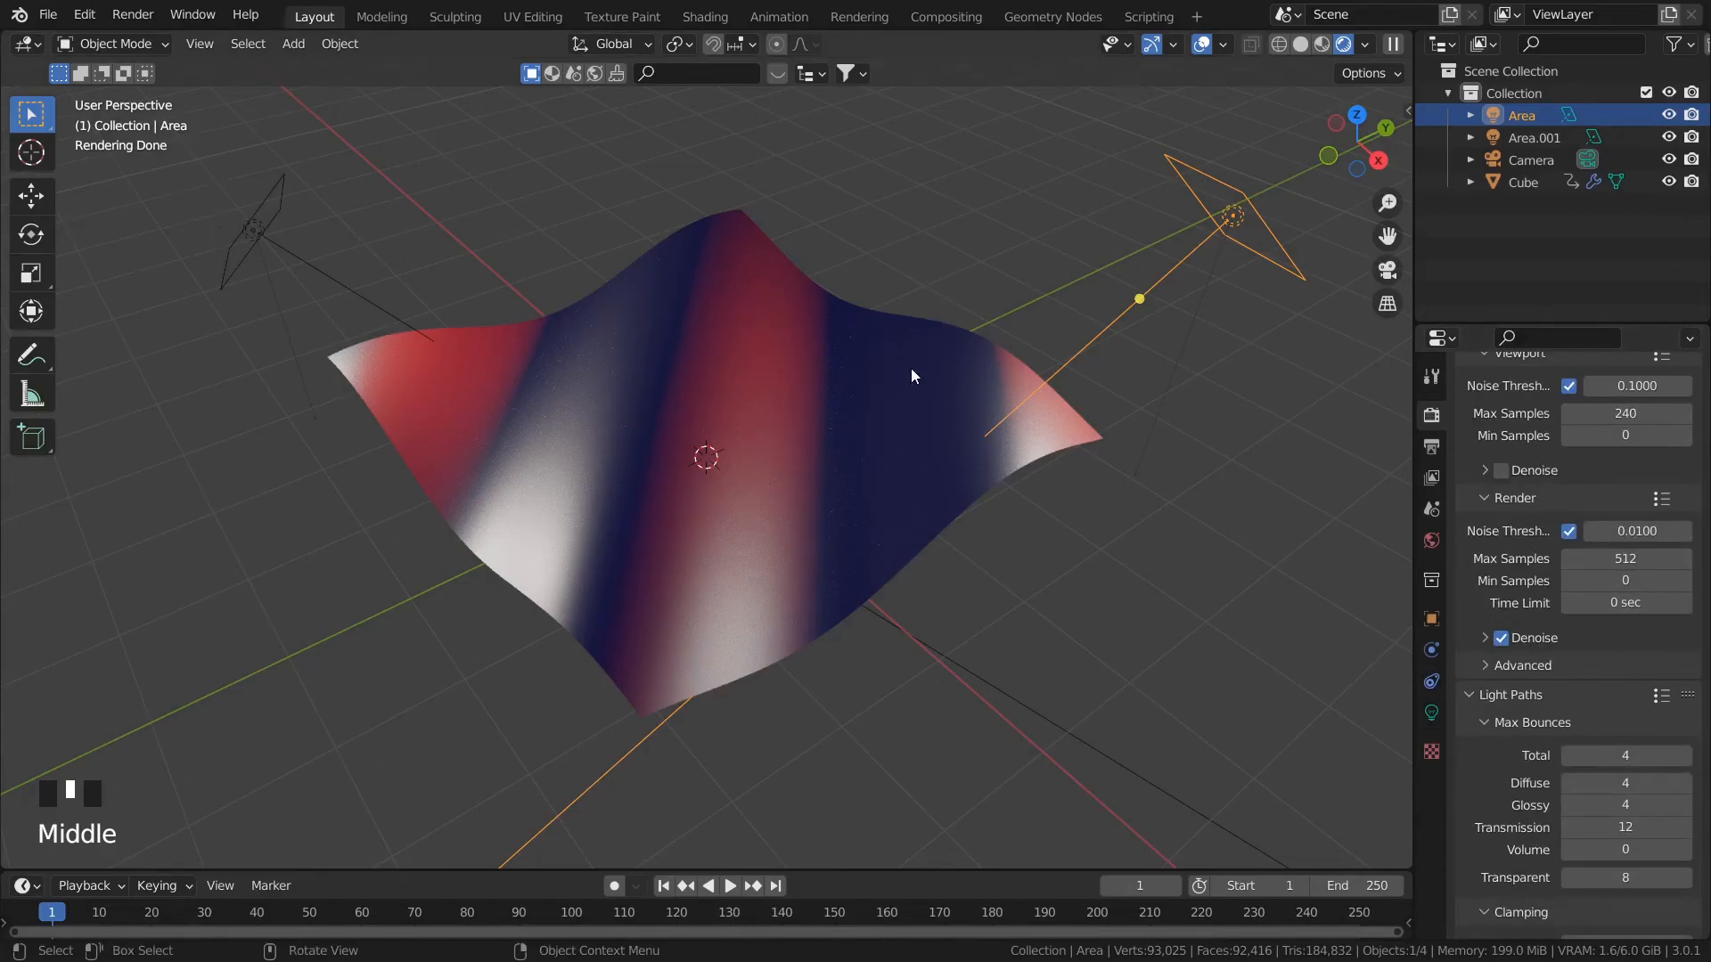
# Step: Preview the animation in the Cycles rendered viewport, including from the camera's view
pyautogui.press('space')
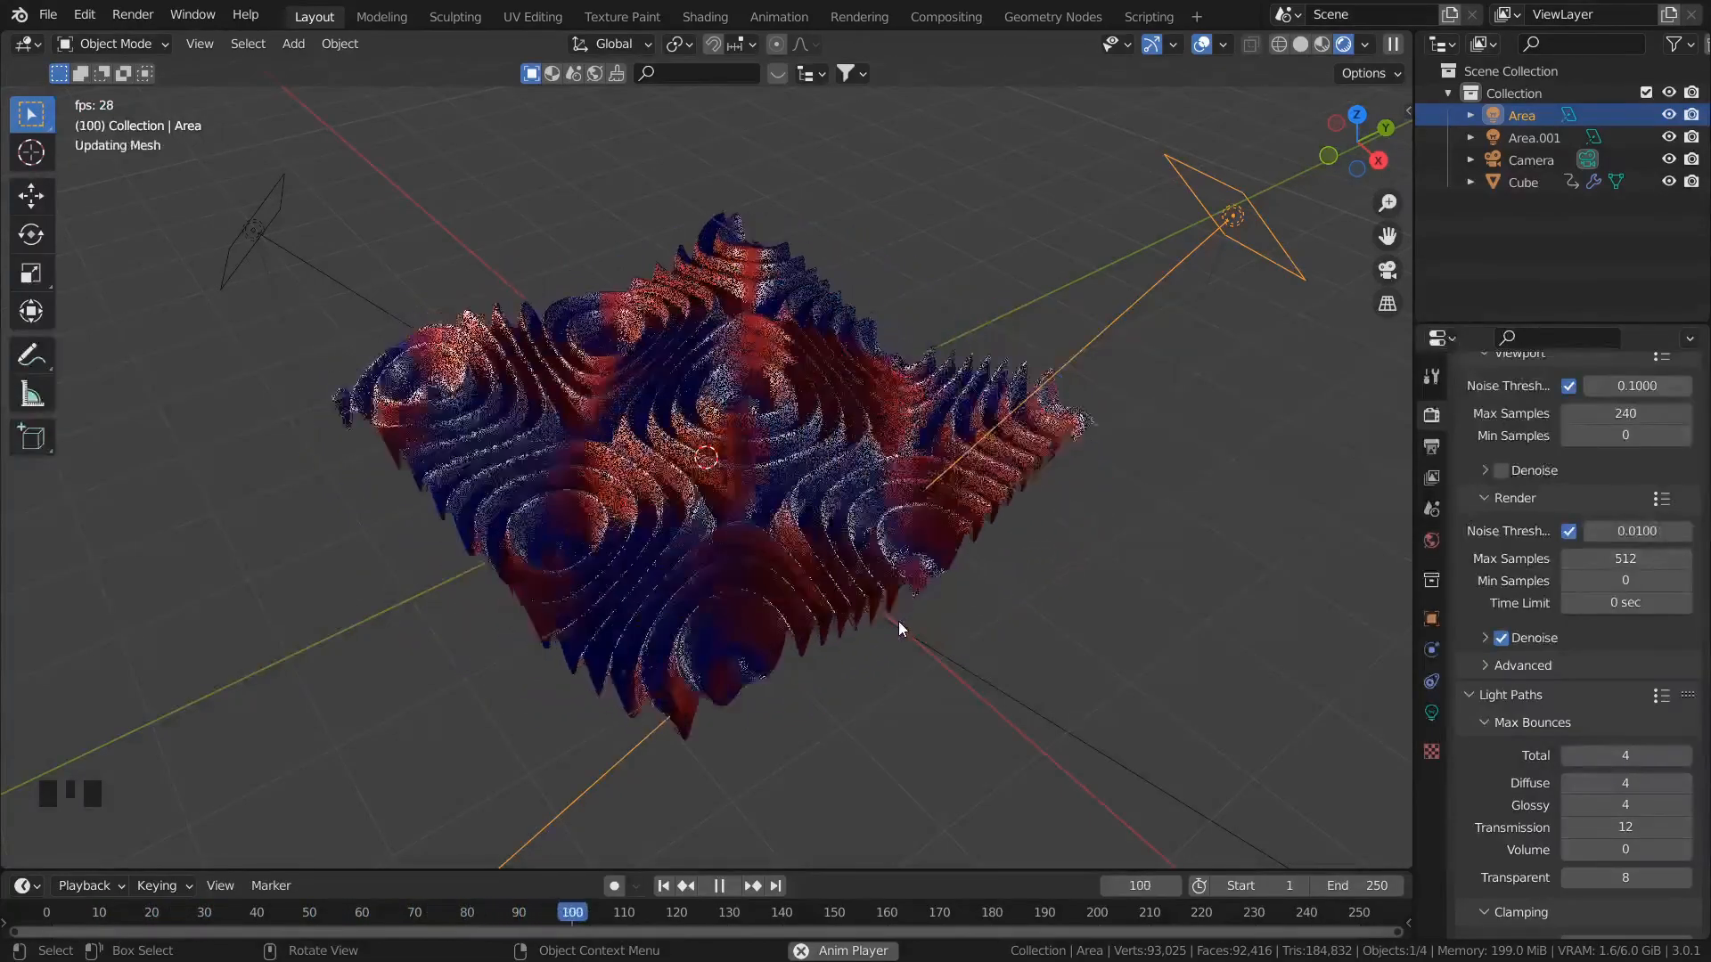
pyautogui.press('KP_0')
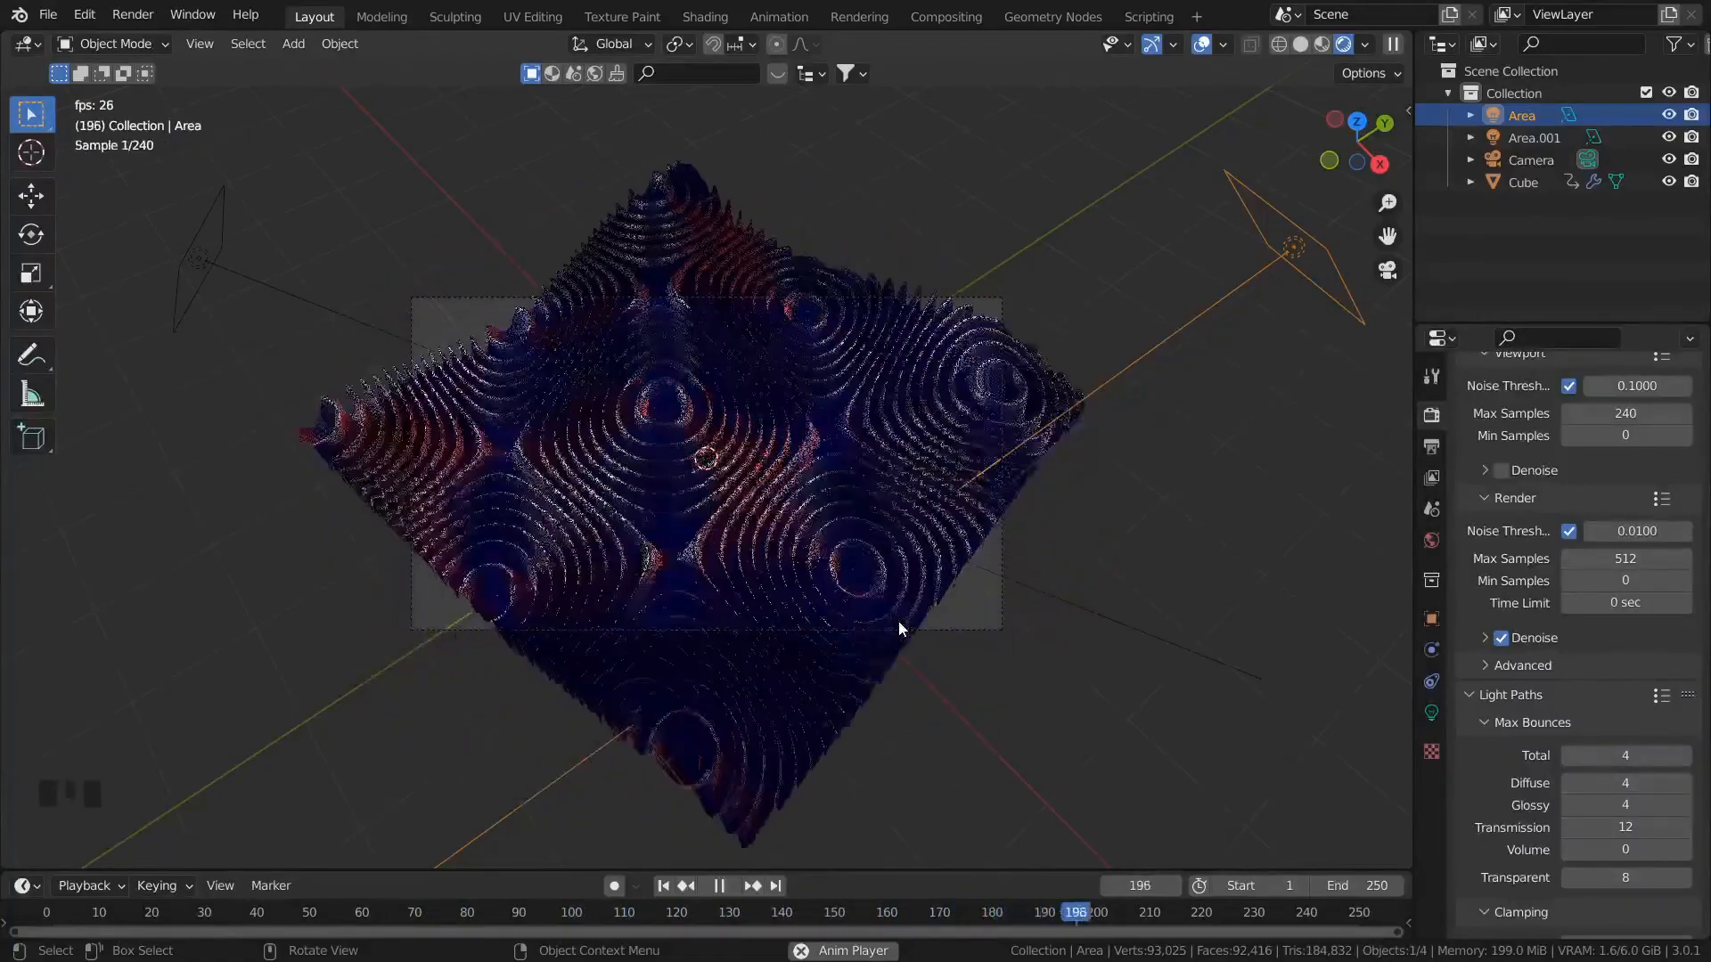
pyautogui.press('space')
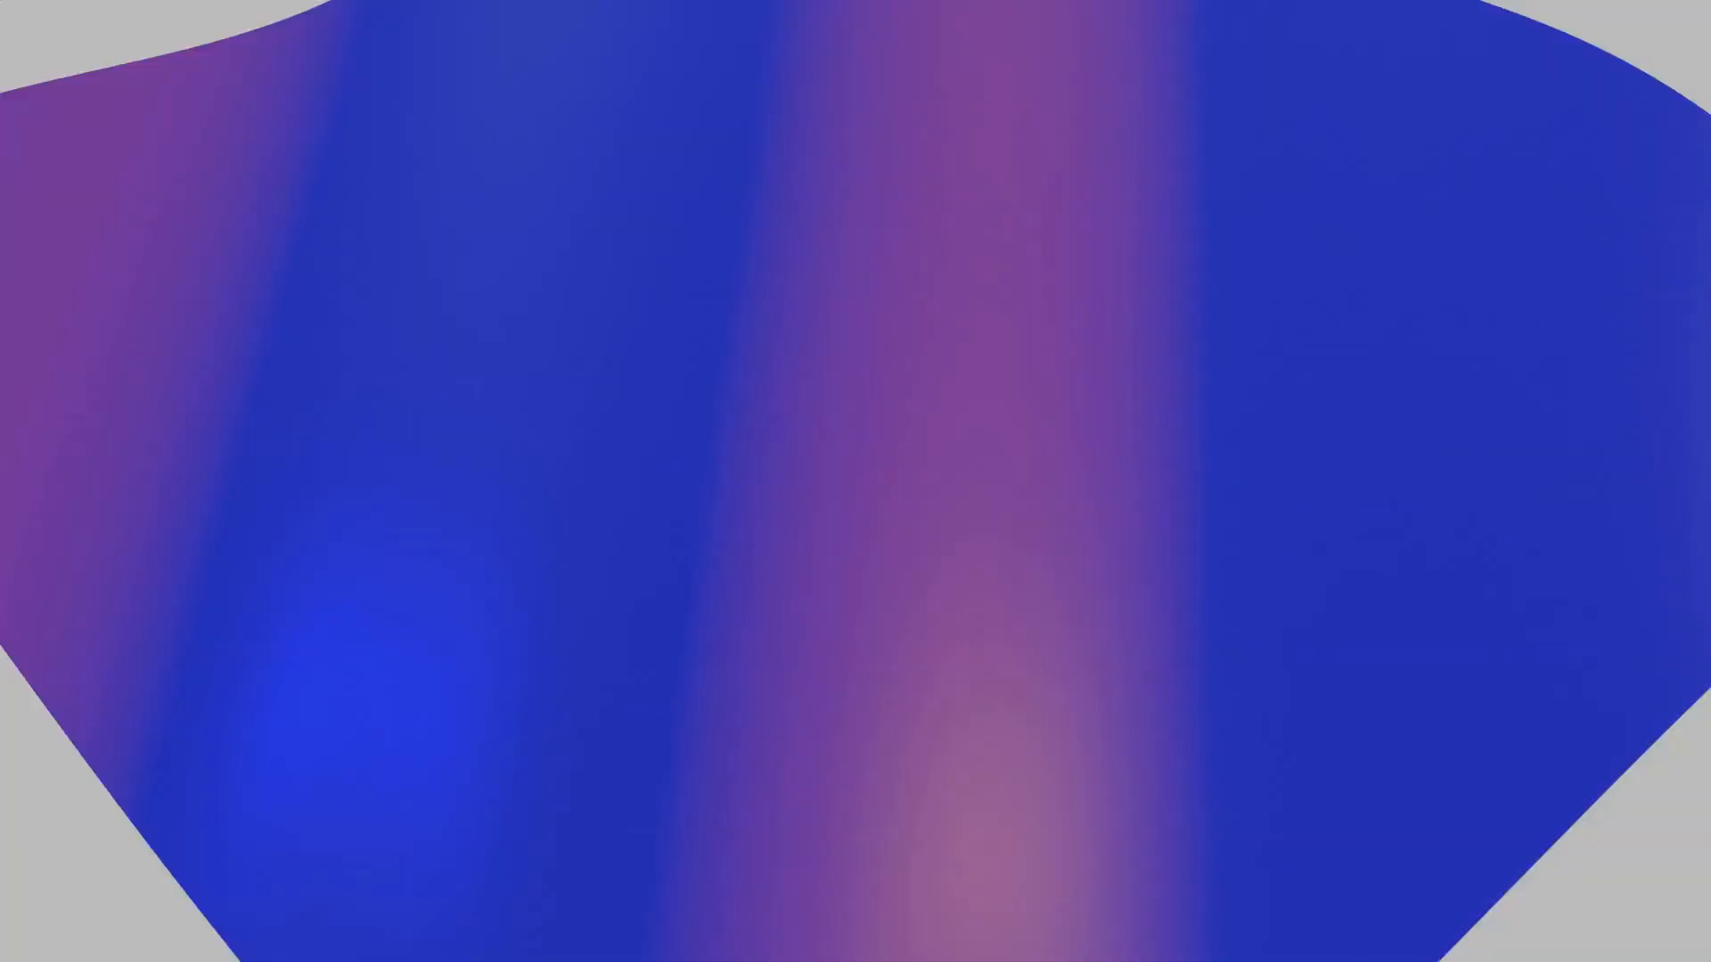